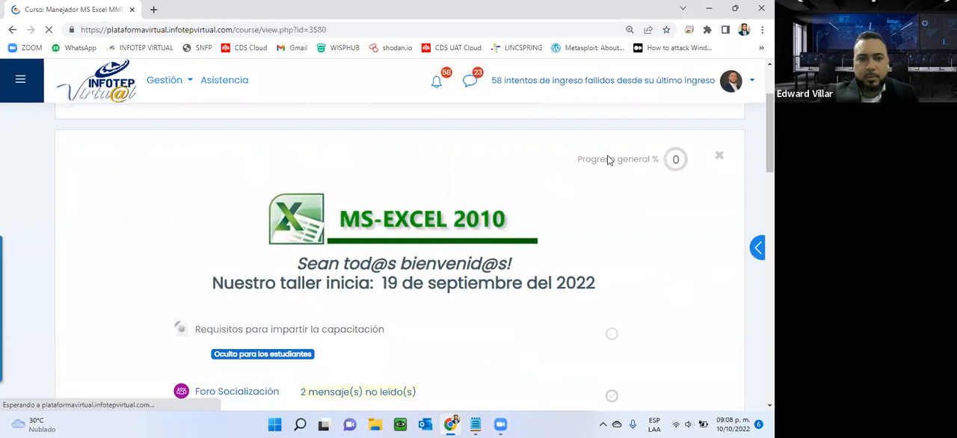
scroll(682, 260, down, 11)
scroll(665, 273, up, 6)
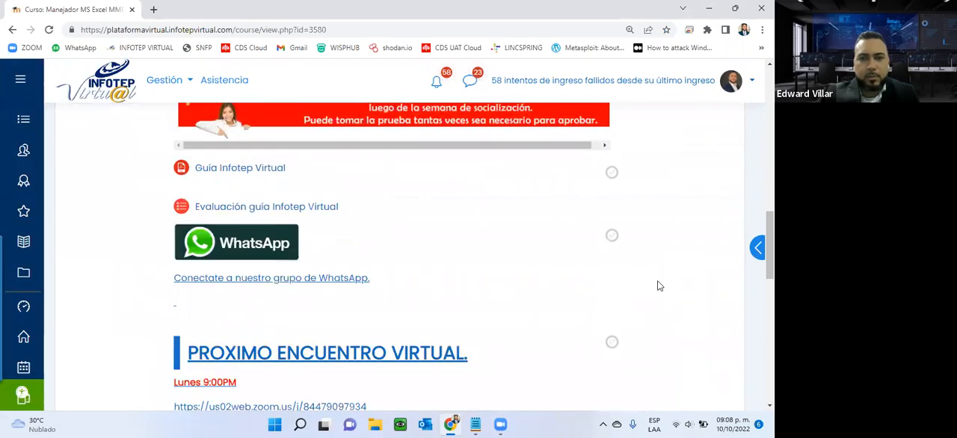
scroll(658, 286, up, 7)
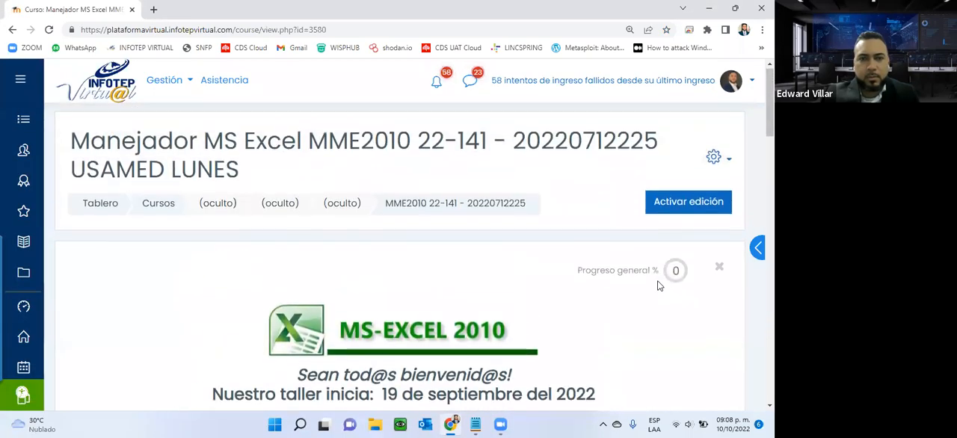
scroll(658, 285, down, 6)
scroll(659, 286, down, 3)
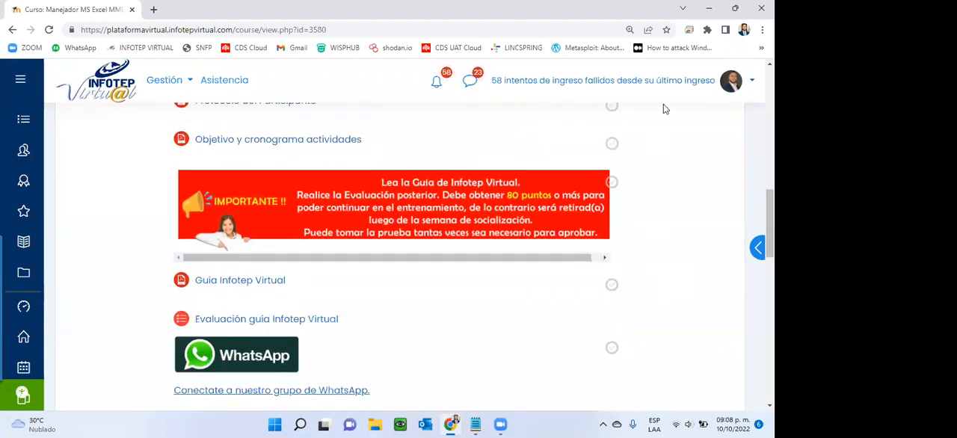
key(XF86AudioRaiseVolume)
key(XF86AudioRaiseVolume)
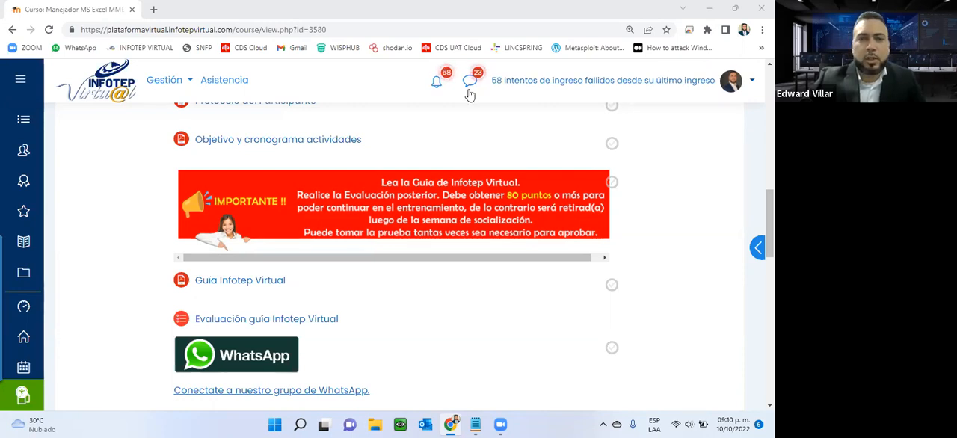
- Look through the course page from the participant resources and next virtual meeting down to the unit tiles
scroll(397, 298, up, 5)
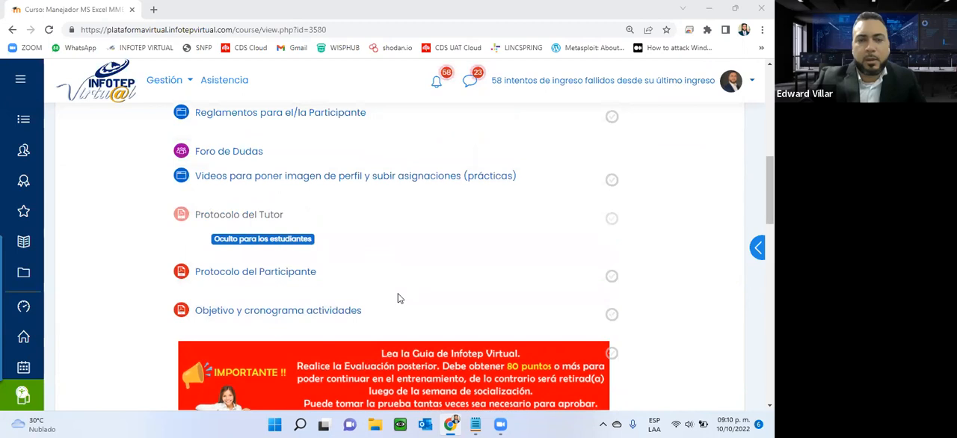
scroll(397, 298, down, 2)
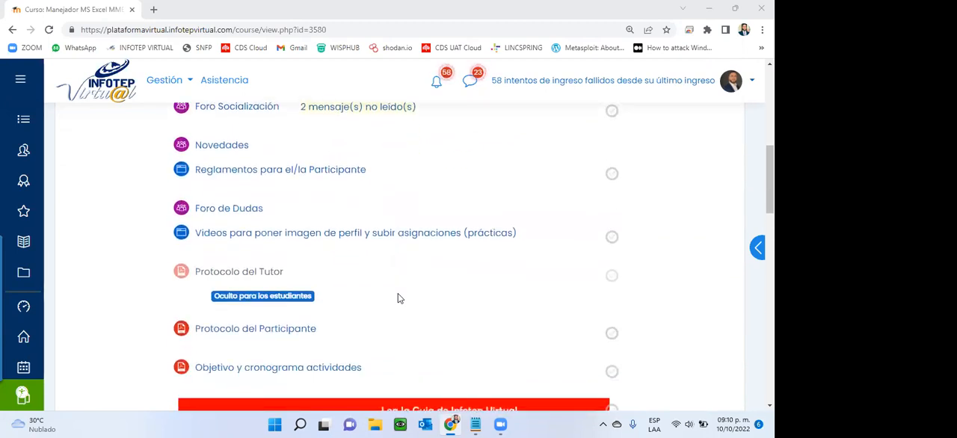
scroll(397, 295, down, 1)
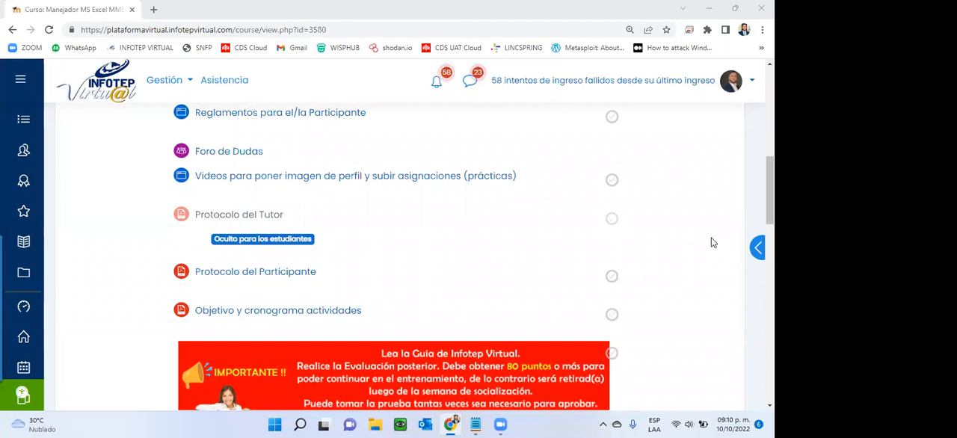
scroll(713, 240, down, 4)
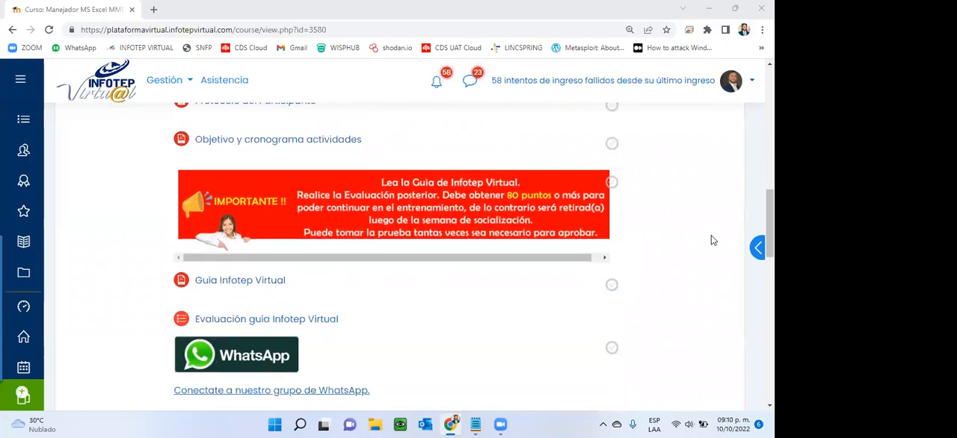
scroll(712, 237, down, 6)
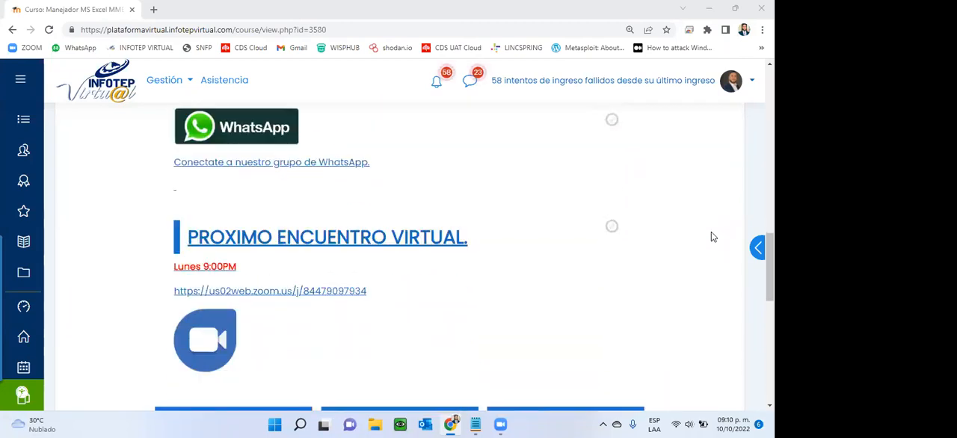
scroll(712, 237, up, 2)
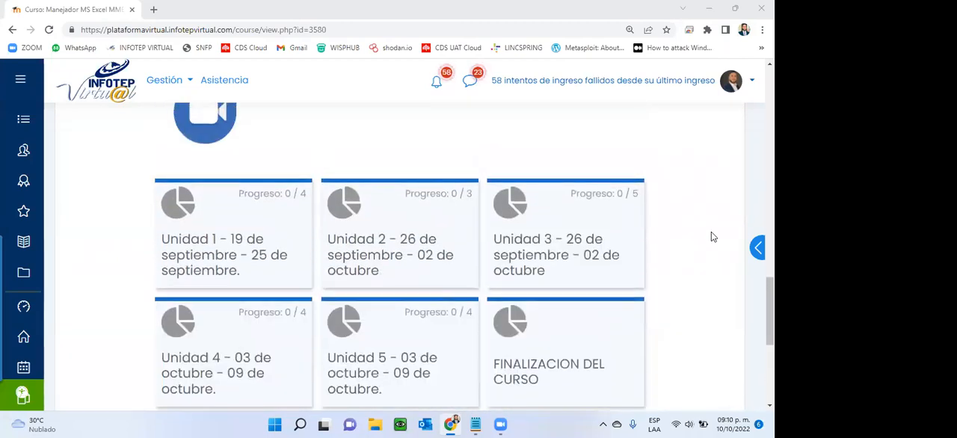
scroll(712, 237, down, 2)
scroll(712, 236, up, 2)
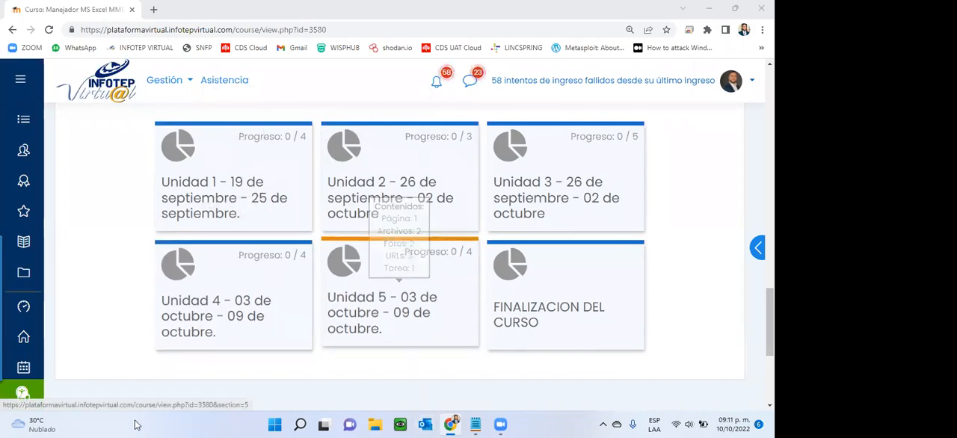
- Open the Unidad 4 section of the course and display its PDF guide, Guia de la Unidad 4
mouse_move(4, 406)
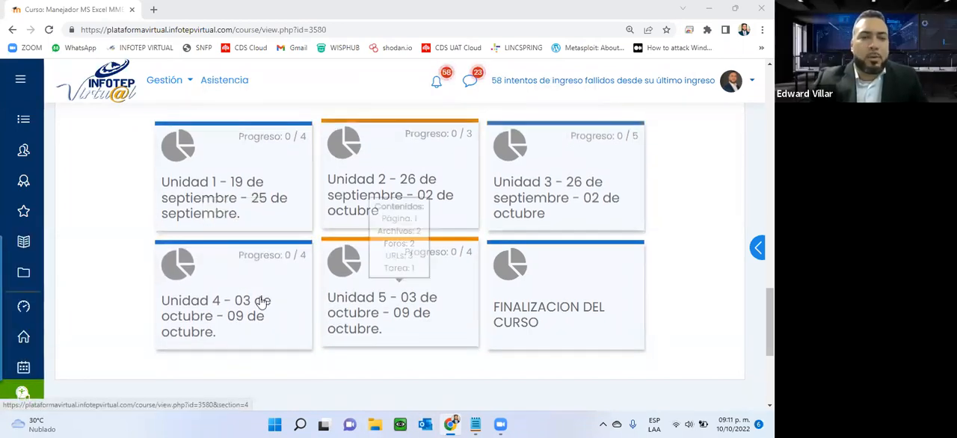
click(303, 293)
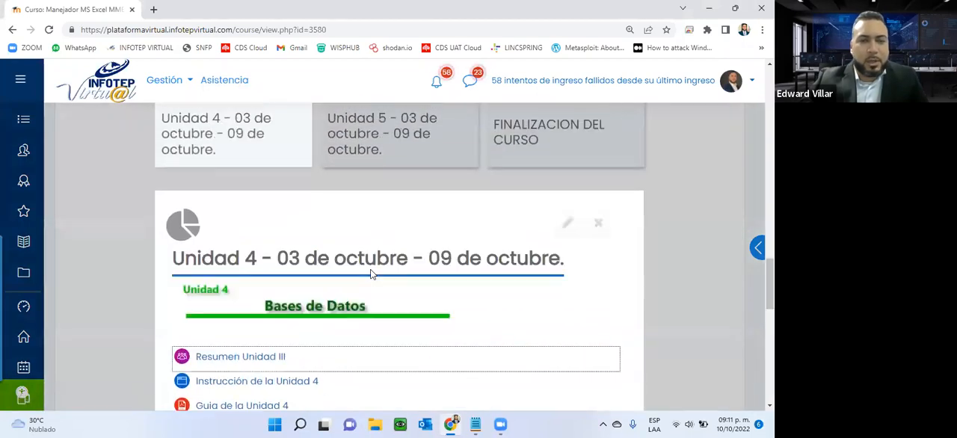
scroll(370, 274, down, 2)
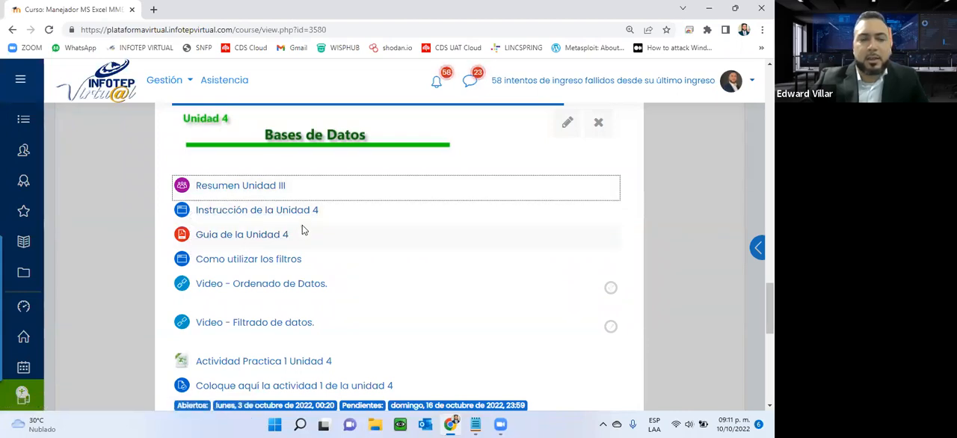
click(251, 238)
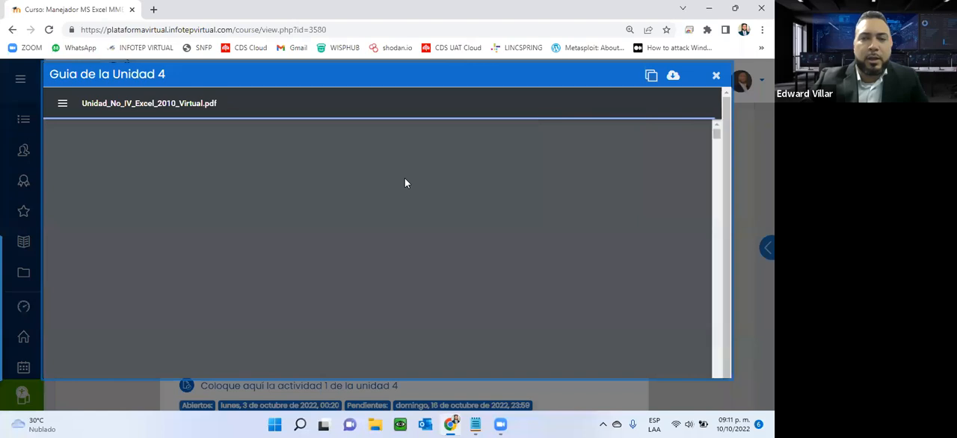
- Review the guide's table of contents, highlighting the entries Filtros, Filtros Avanzados, Subtotales and Tablas Dinámicas
scroll(405, 183, down, 10)
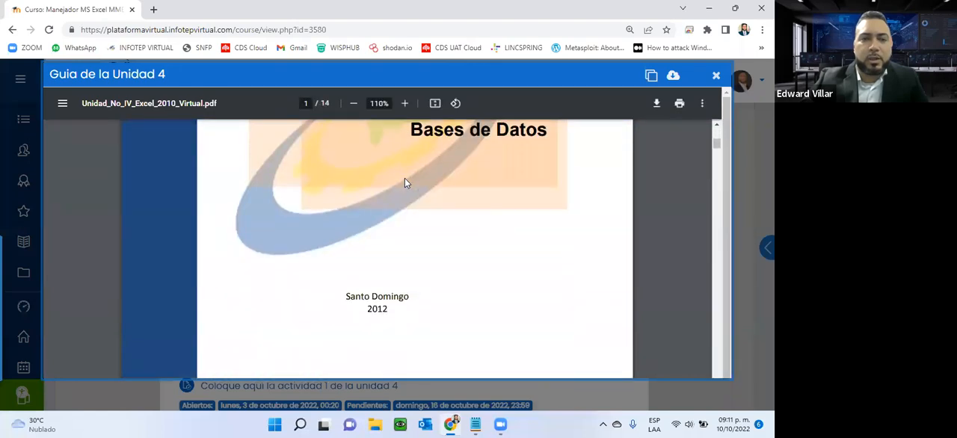
scroll(404, 183, down, 2)
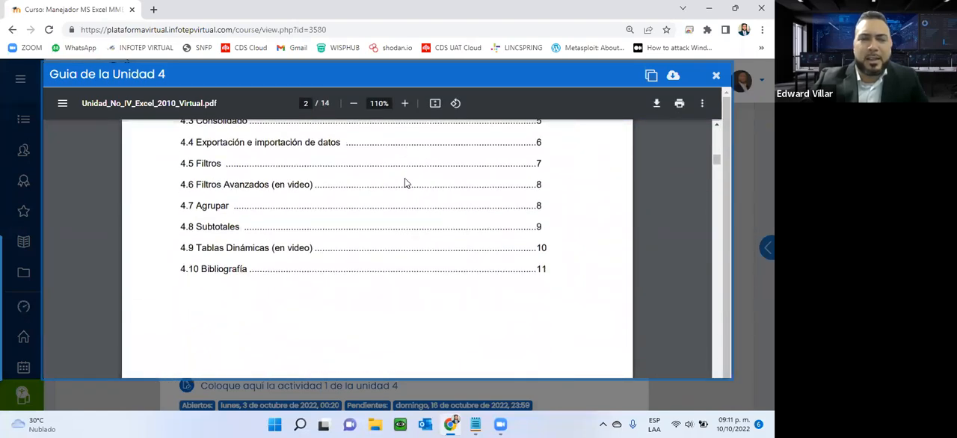
scroll(404, 183, down, 1)
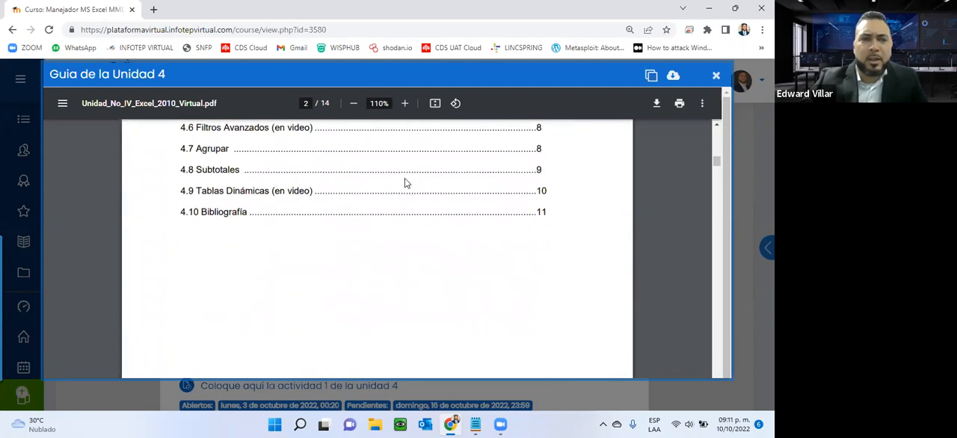
scroll(404, 183, up, 2)
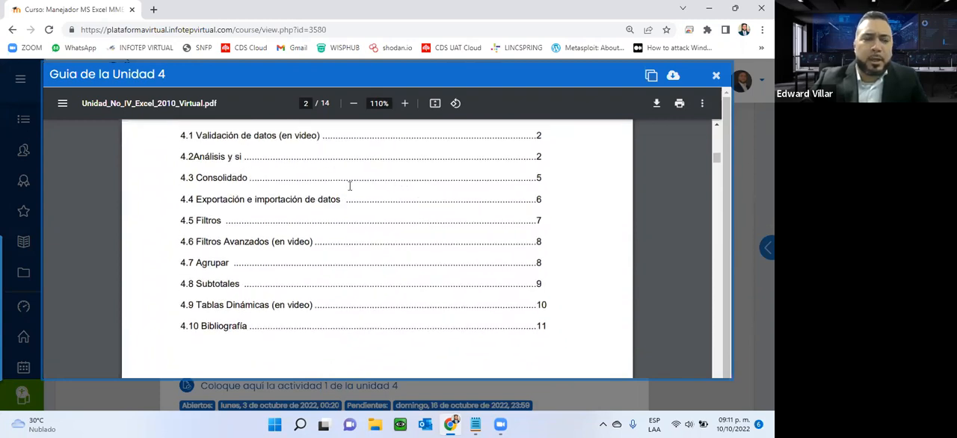
drag(194, 221, 240, 216)
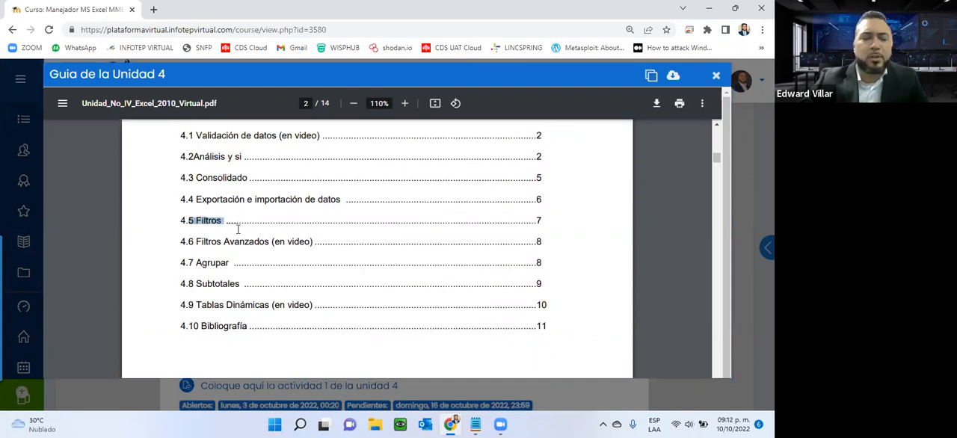
drag(197, 241, 333, 241)
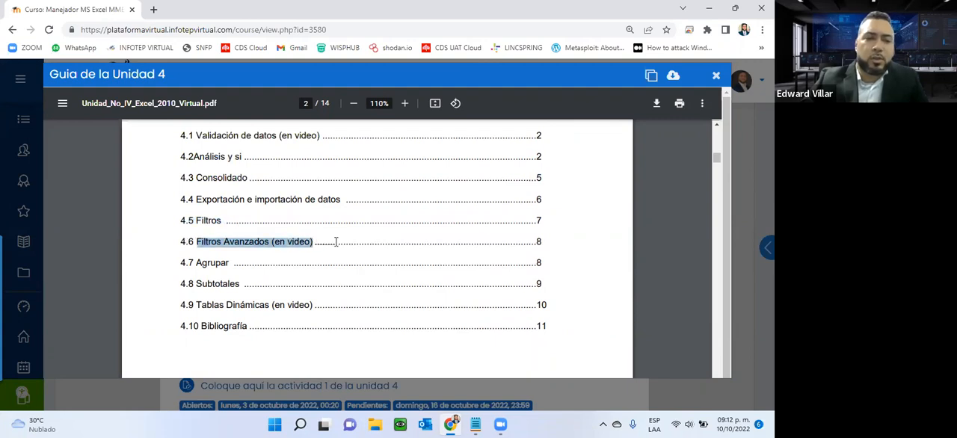
scroll(335, 242, down, 1)
drag(198, 225, 289, 237)
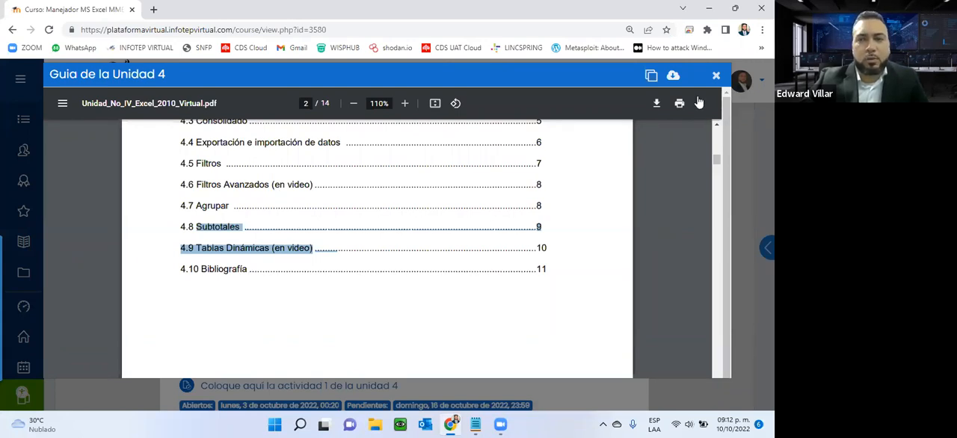
- Read through the guide's pages on Análisis y si, Consolidado and Filtros up to the filter example, and close the guide
scroll(604, 205, down, 10)
scroll(472, 249, down, 8)
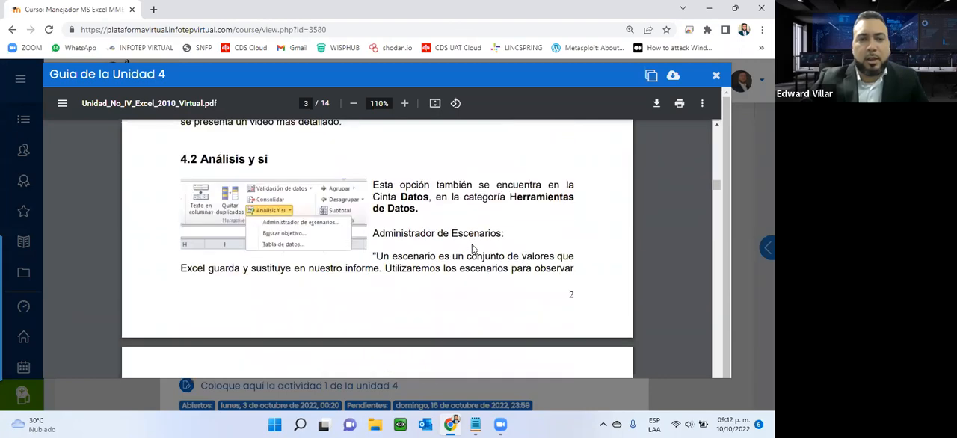
scroll(472, 249, down, 10)
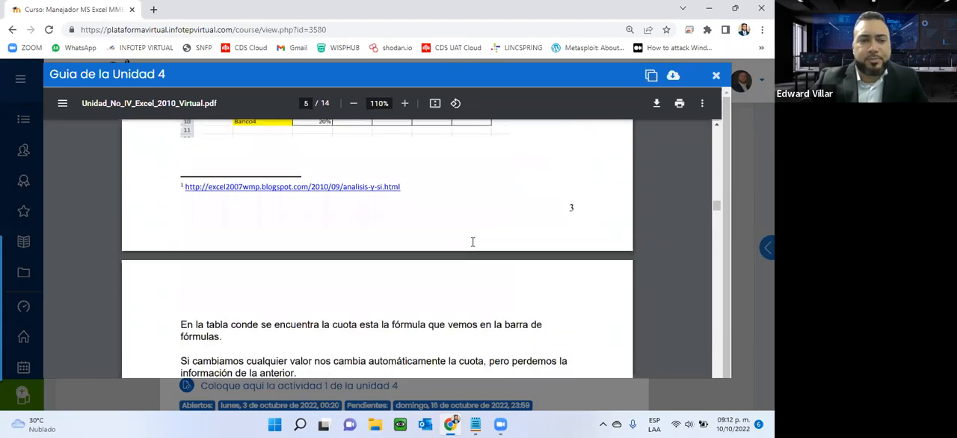
scroll(473, 241, down, 10)
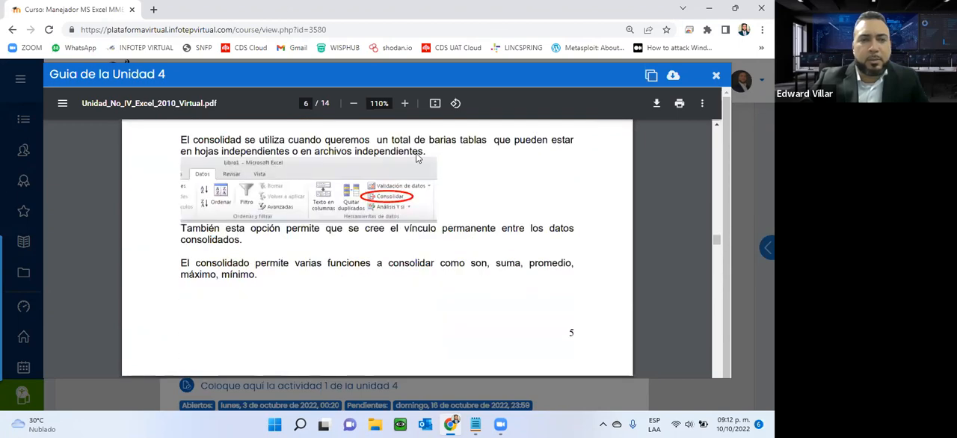
scroll(472, 241, down, 12)
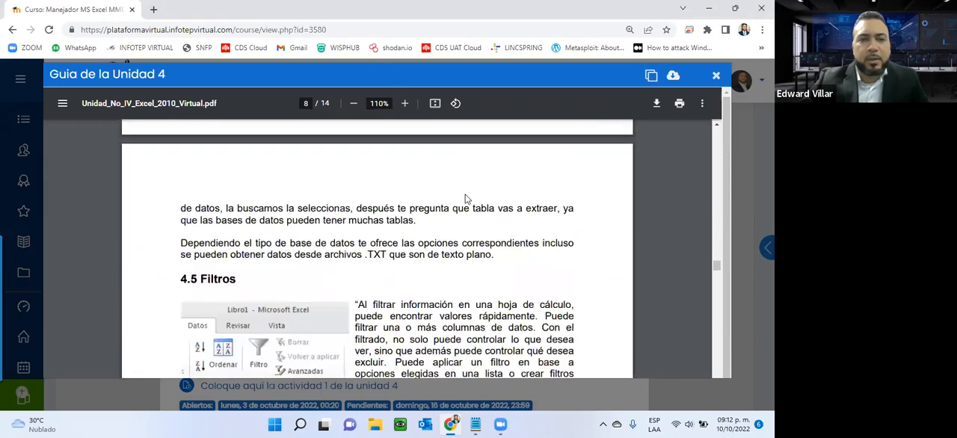
scroll(465, 199, down, 2)
scroll(320, 234, up, 1)
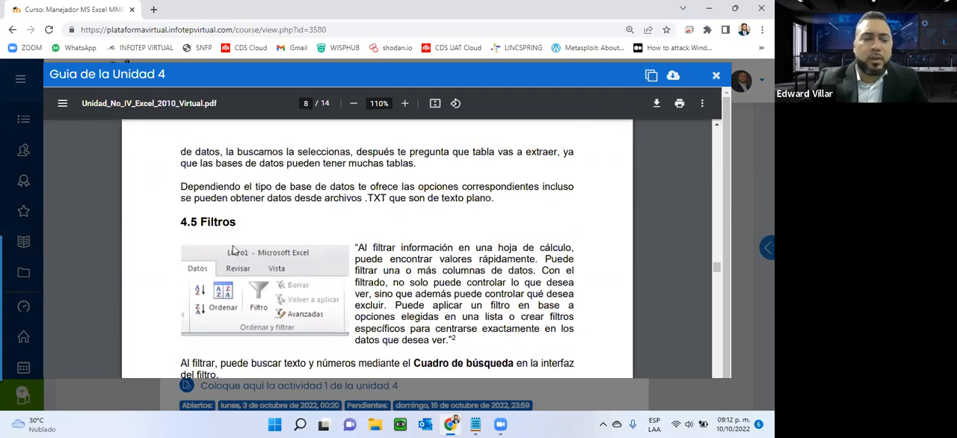
scroll(233, 250, down, 1)
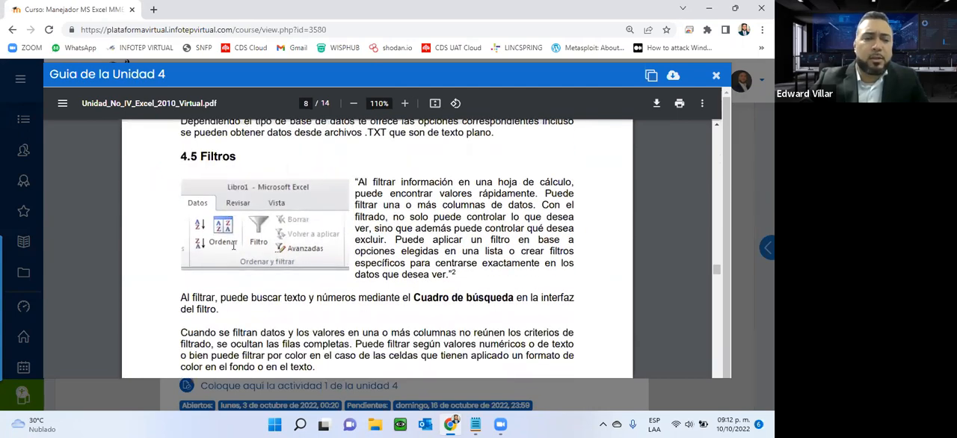
scroll(234, 245, down, 8)
scroll(236, 232, up, 3)
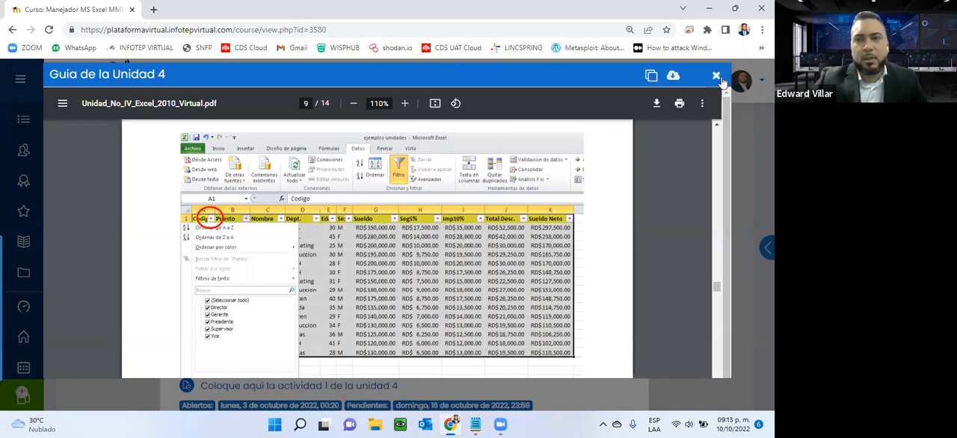
click(716, 76)
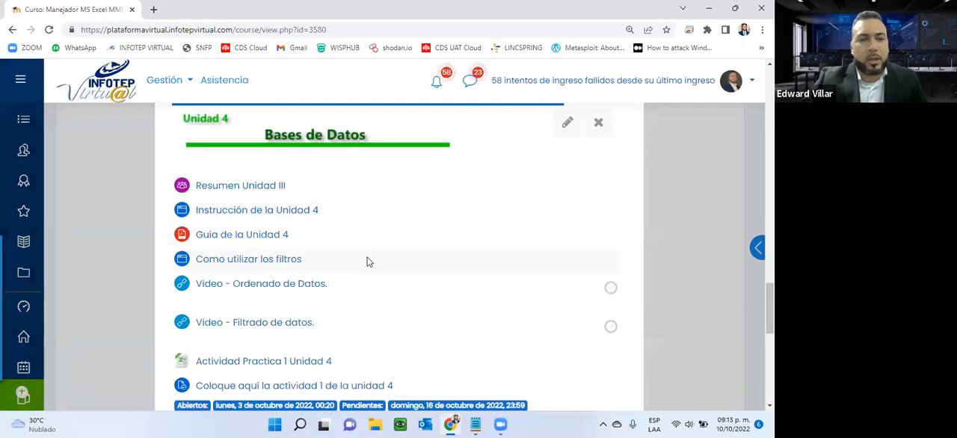
- Download the Actividad Practica 1 Unidad 4 workbook from the unit's resources and open it in Excel
scroll(367, 261, down, 1)
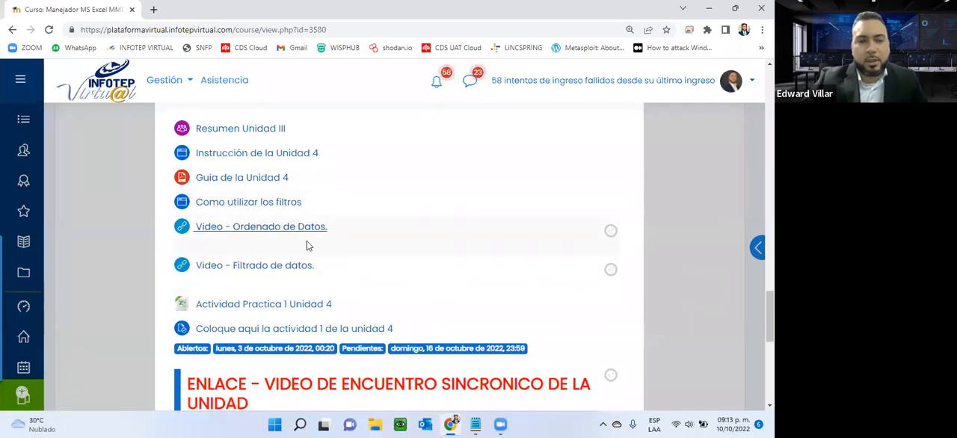
scroll(428, 274, down, 1)
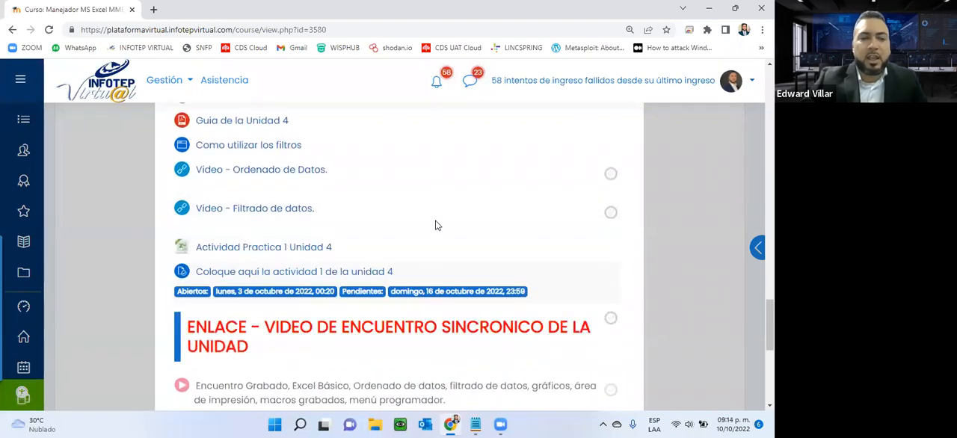
scroll(436, 223, down, 2)
scroll(374, 224, up, 1)
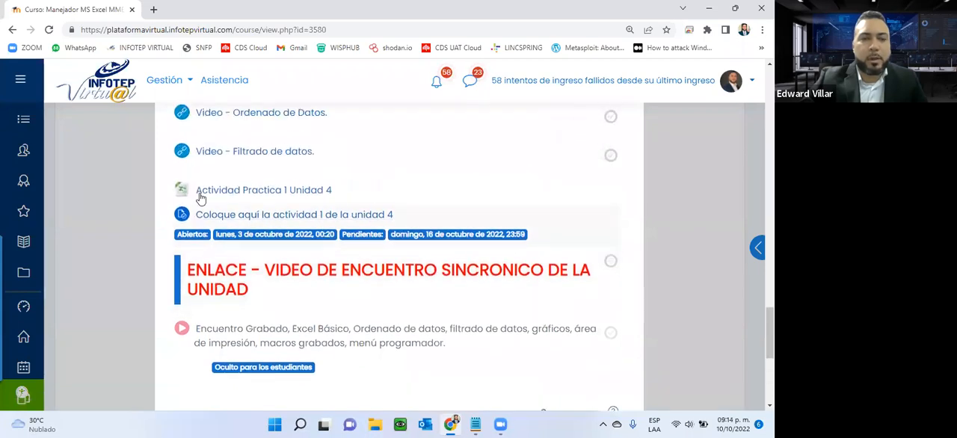
click(325, 193)
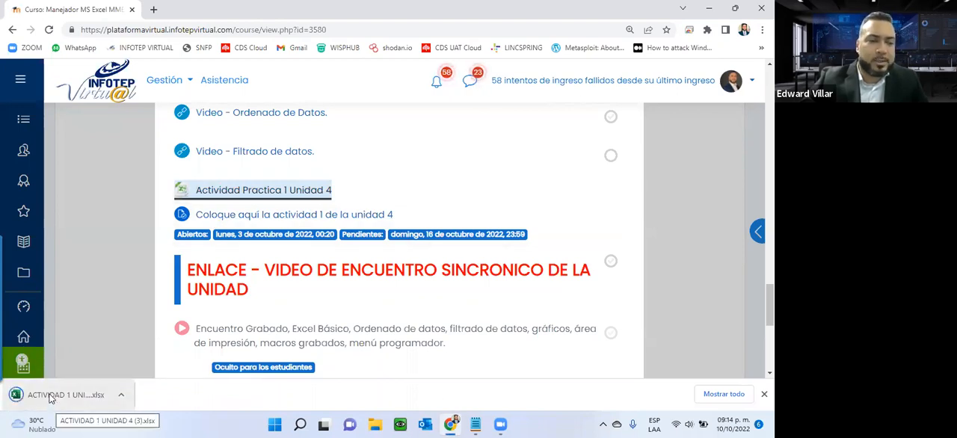
click(51, 394)
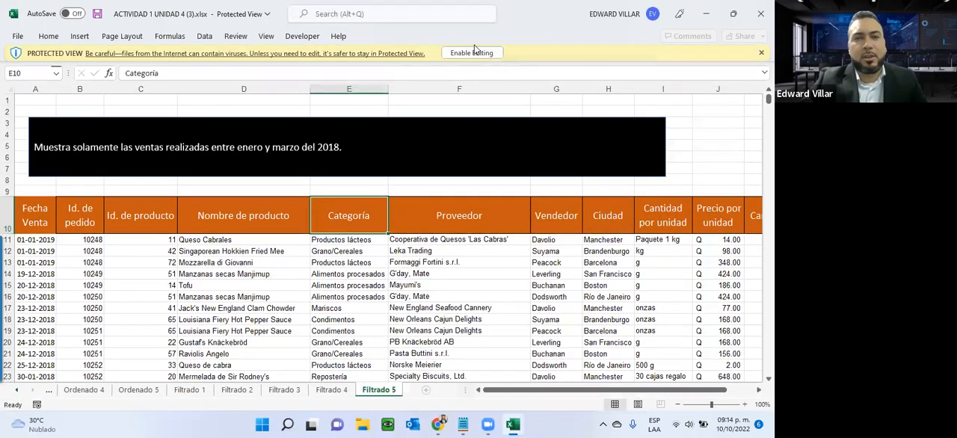
- Enable editing of the workbook and make Spanish [español] the preferred Office display language
click(472, 52)
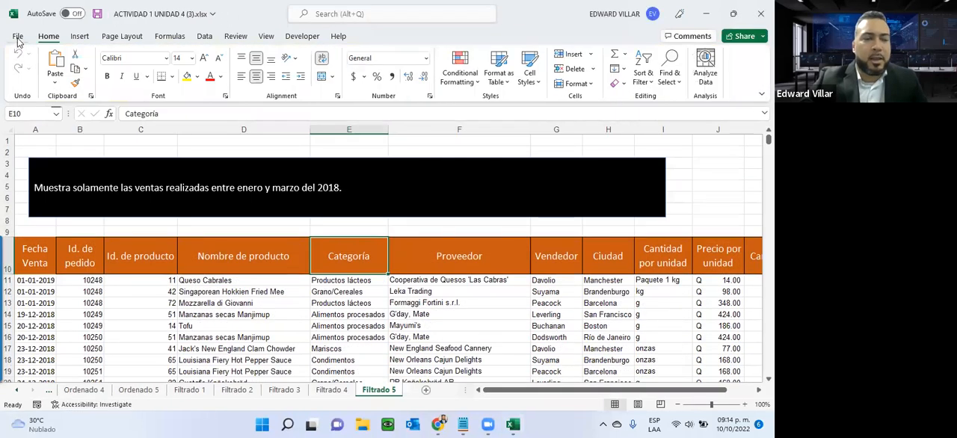
click(18, 36)
click(36, 390)
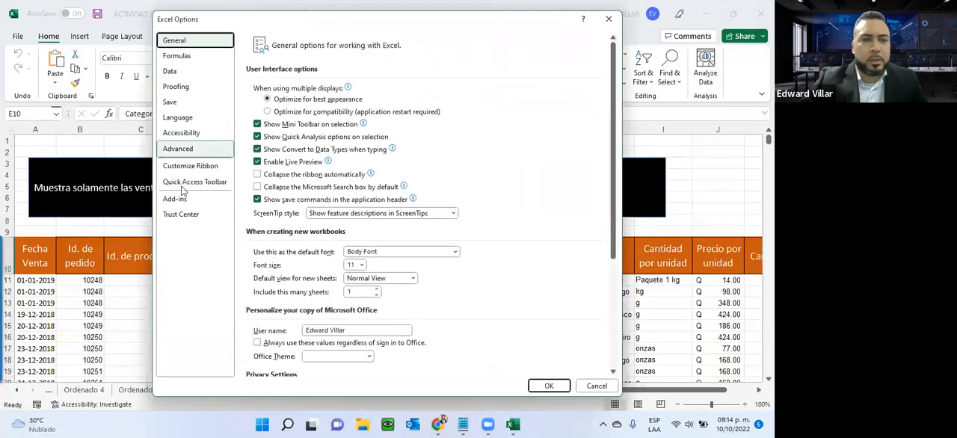
click(178, 117)
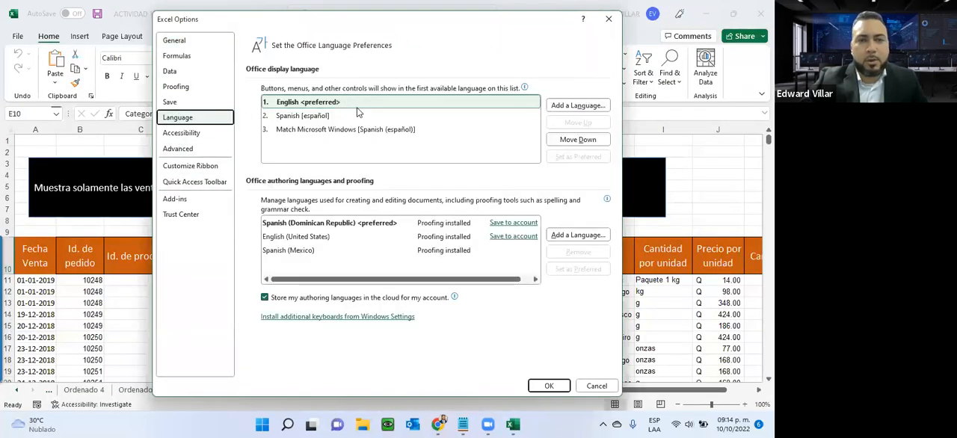
click(373, 113)
click(577, 122)
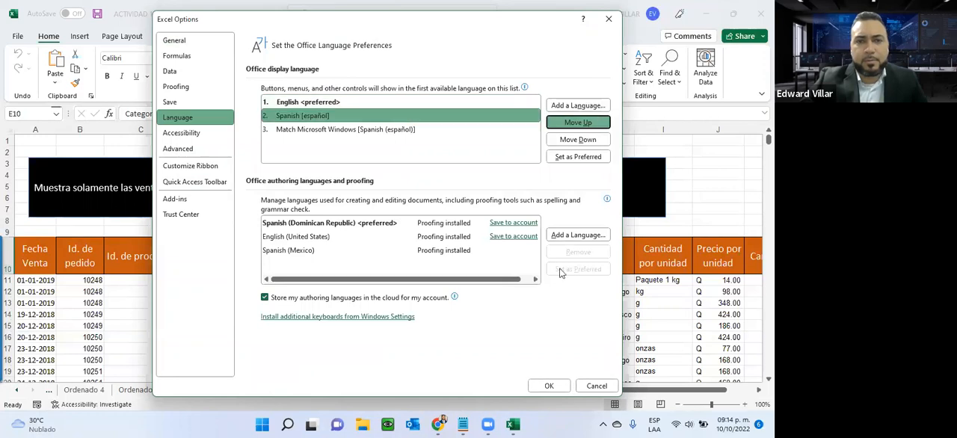
click(550, 385)
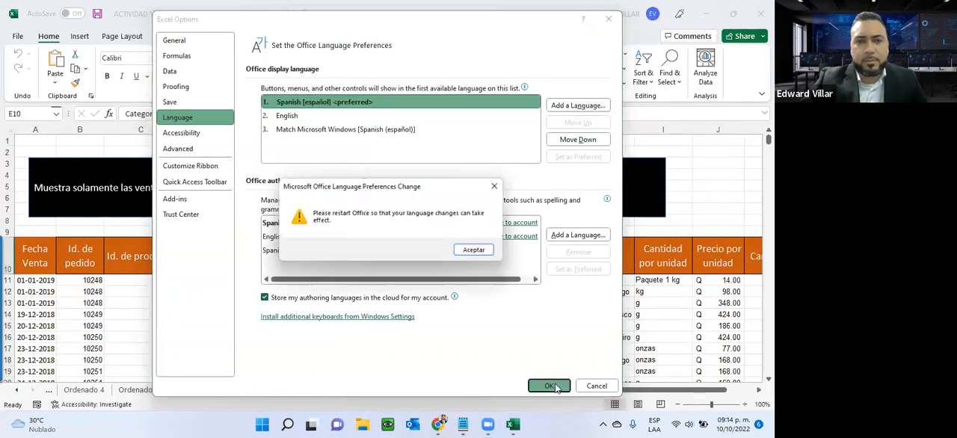
click(471, 251)
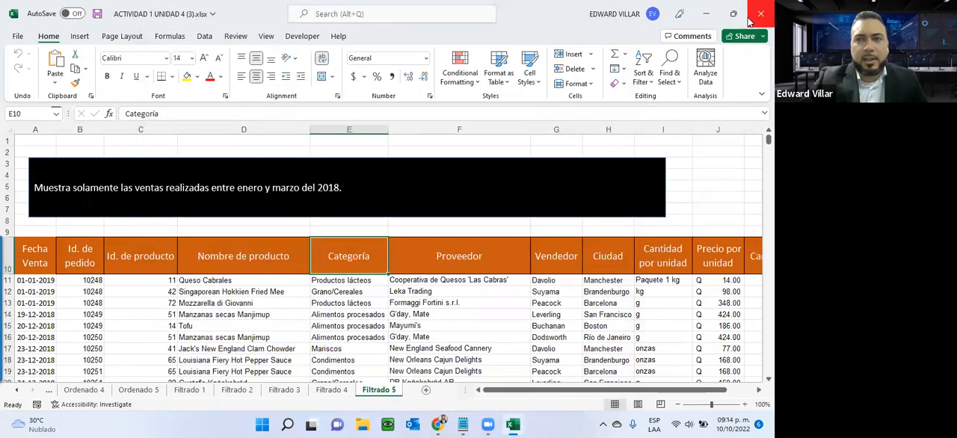
- Restart Excel and reopen the recent workbook ACTIVIDAD 1 UNIDAD 4 (3).xlsx
click(761, 14)
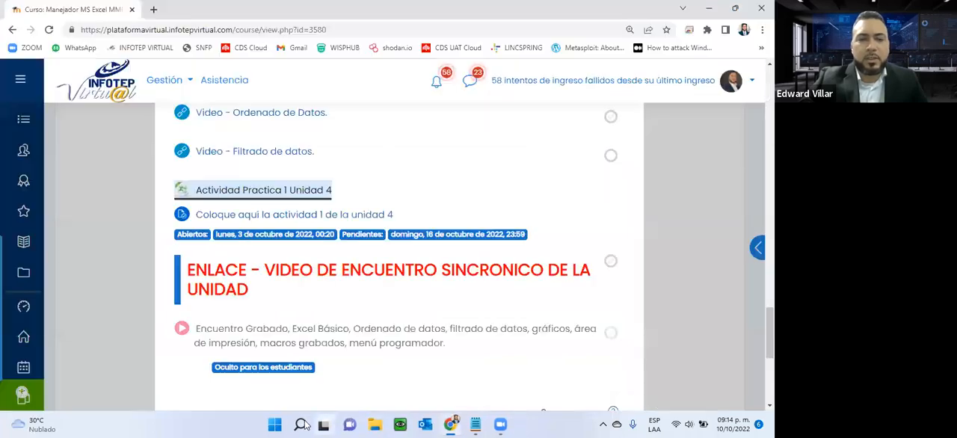
click(274, 424)
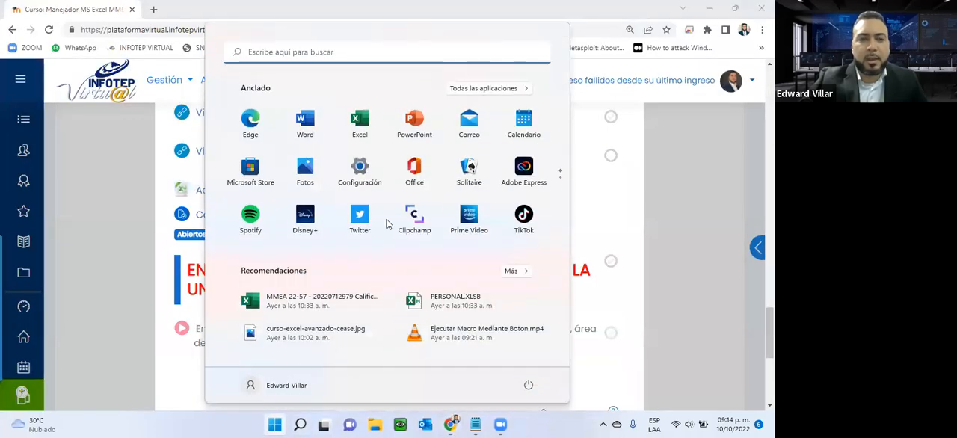
click(360, 135)
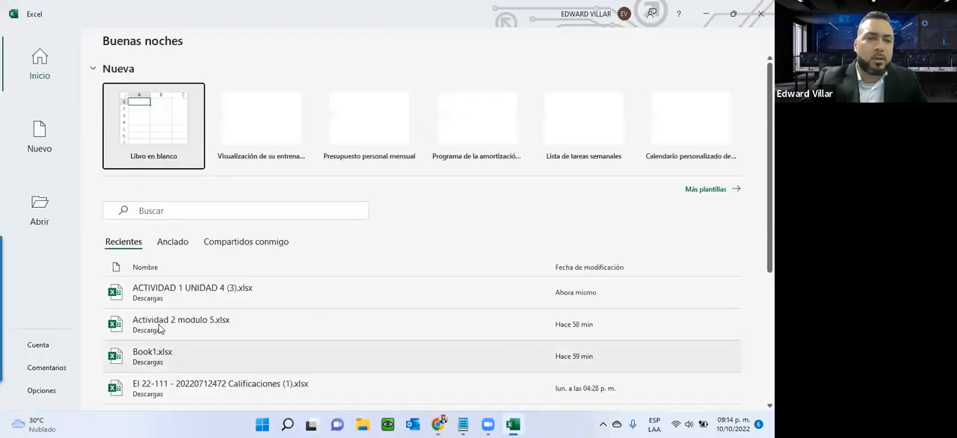
click(163, 288)
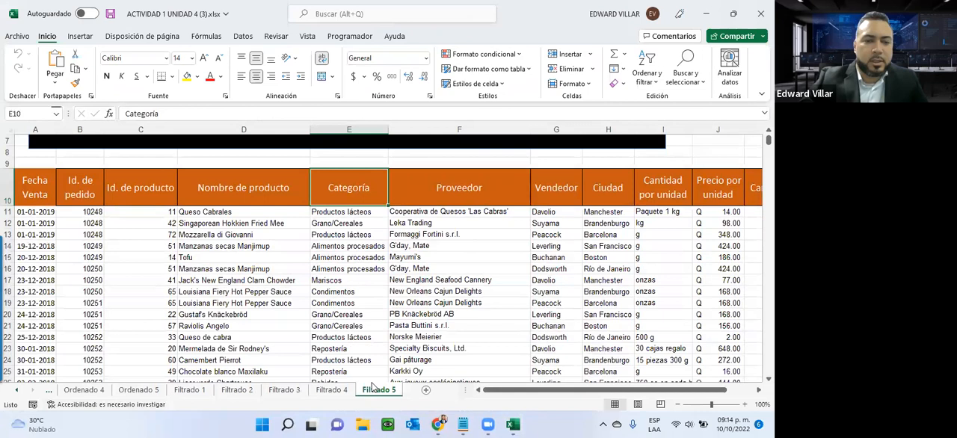
- Go to the Ordenado 1 sheet and highlight the key words of its instruction, ending with "ascendente"
click(16, 389)
click(16, 389)
click(17, 390)
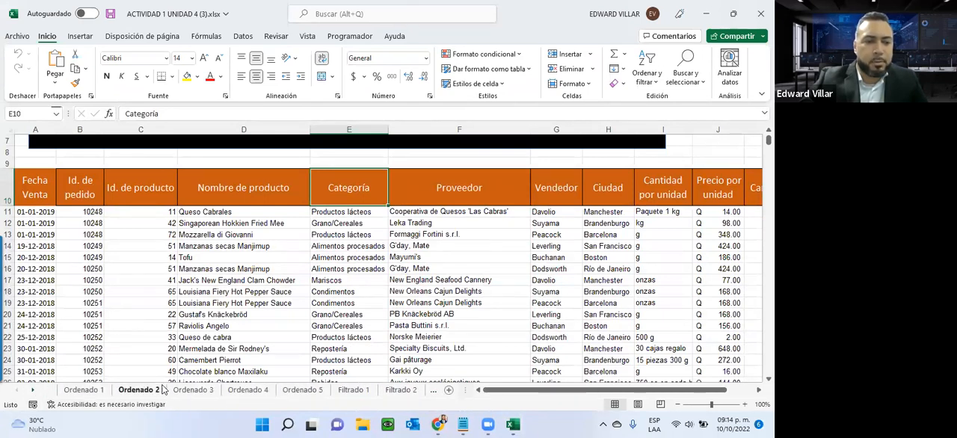
click(88, 394)
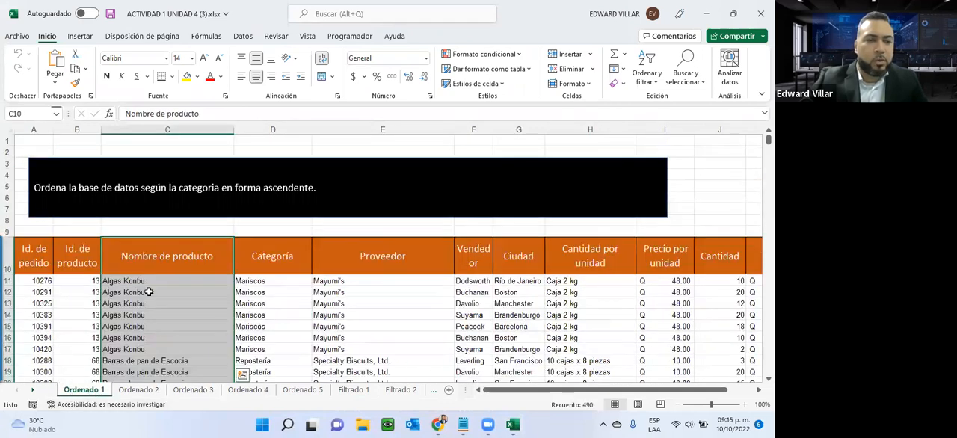
click(35, 187)
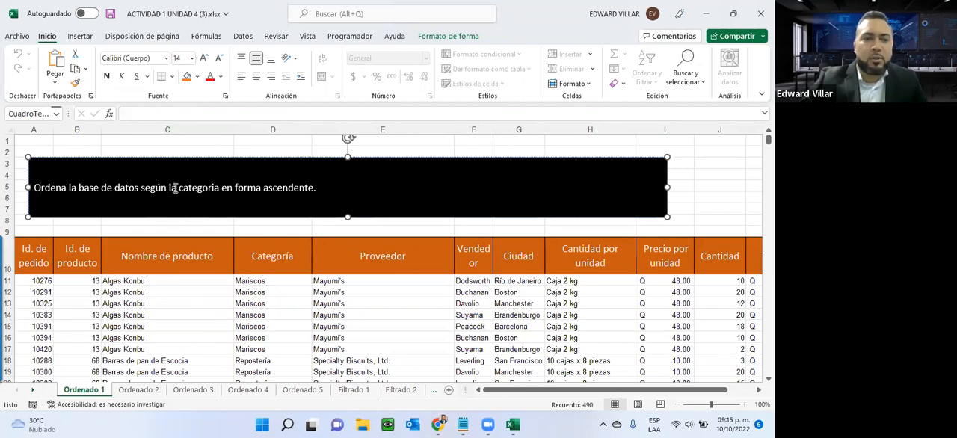
drag(179, 188, 316, 189)
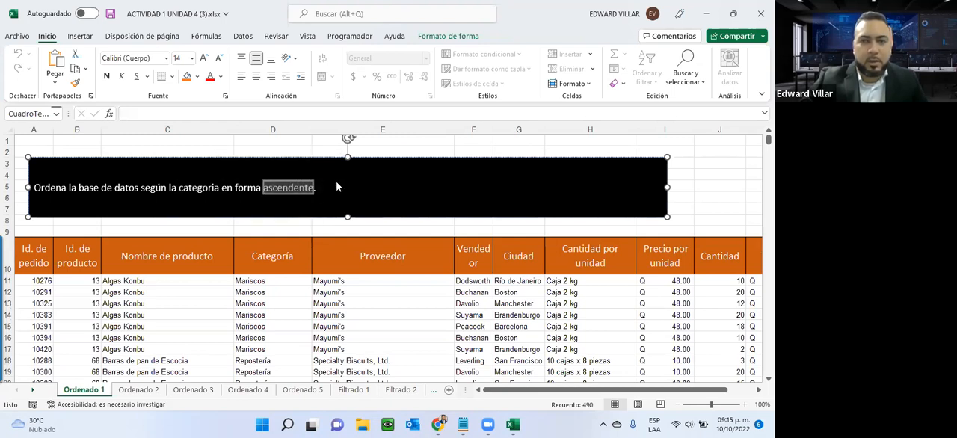
- Select the Categoría data from D11 down to the last row and look through the order of its entries
click(256, 281)
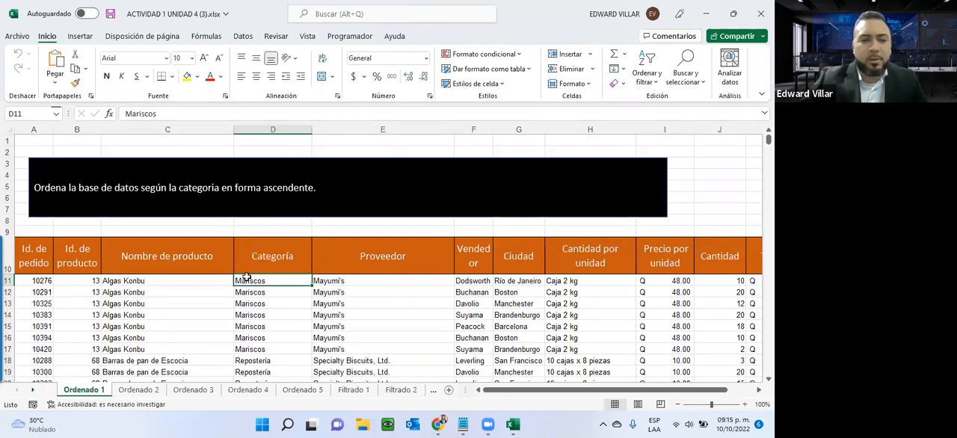
key(ctrl+shift+Down)
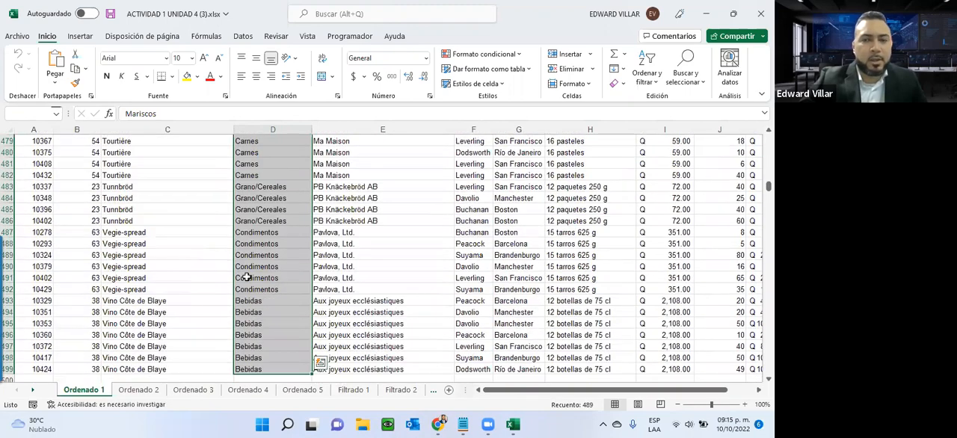
scroll(272, 174, up, 19)
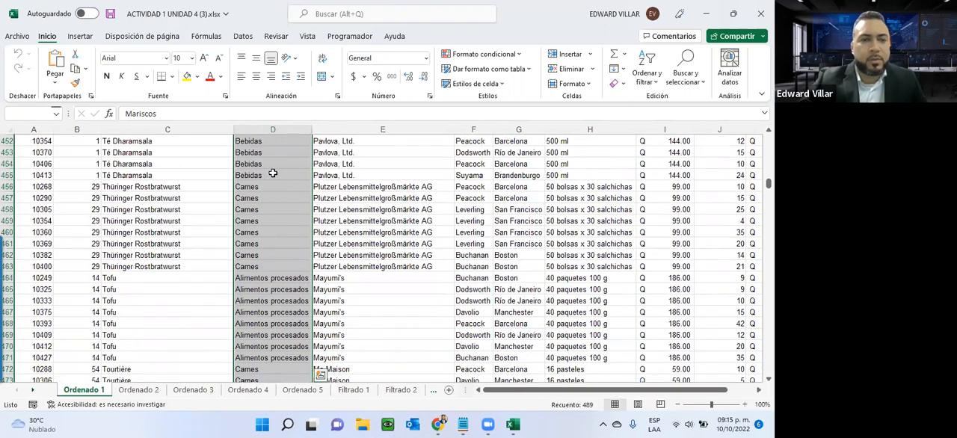
scroll(272, 174, up, 20)
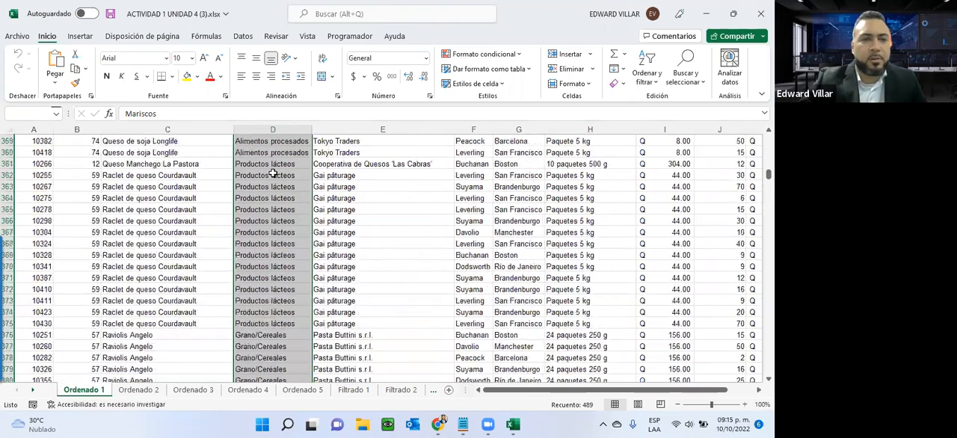
scroll(272, 174, up, 20)
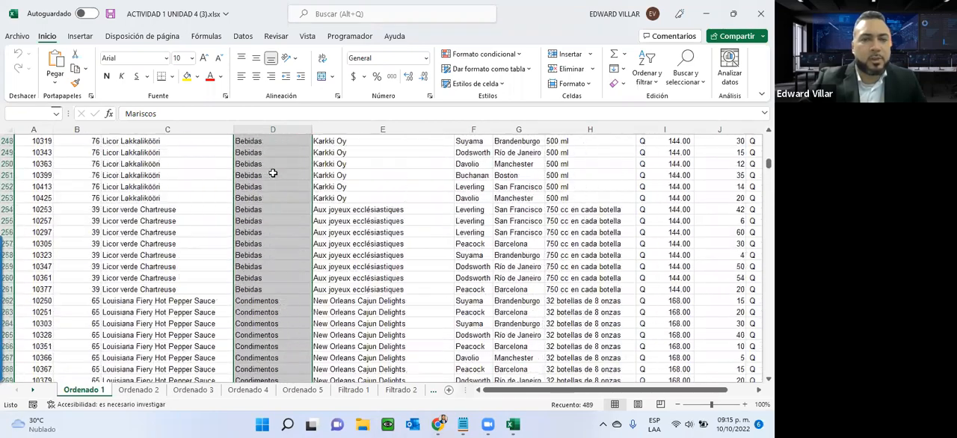
scroll(273, 173, up, 20)
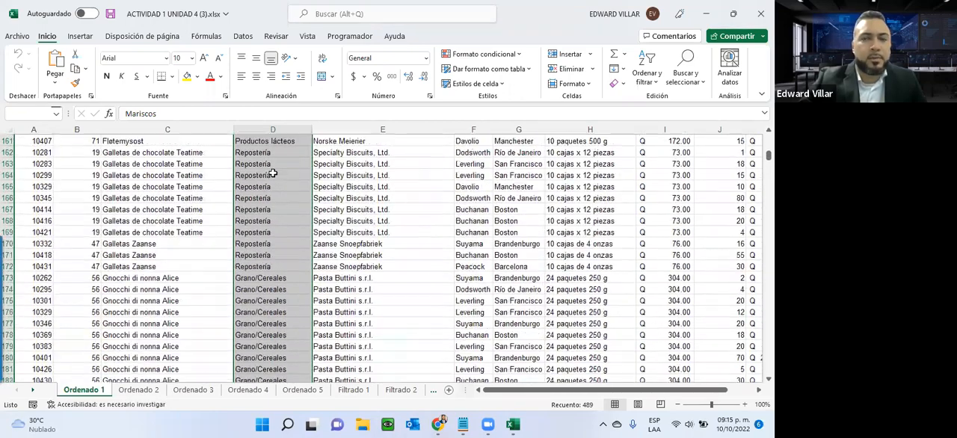
scroll(272, 173, up, 20)
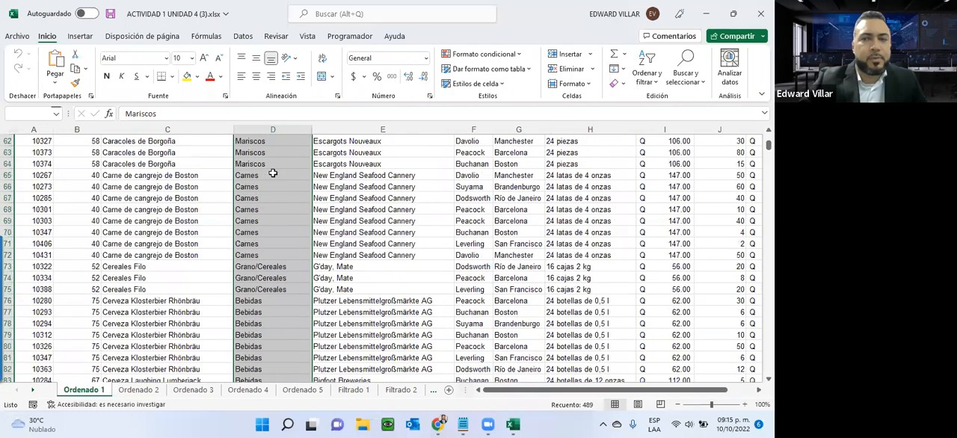
scroll(275, 173, up, 4)
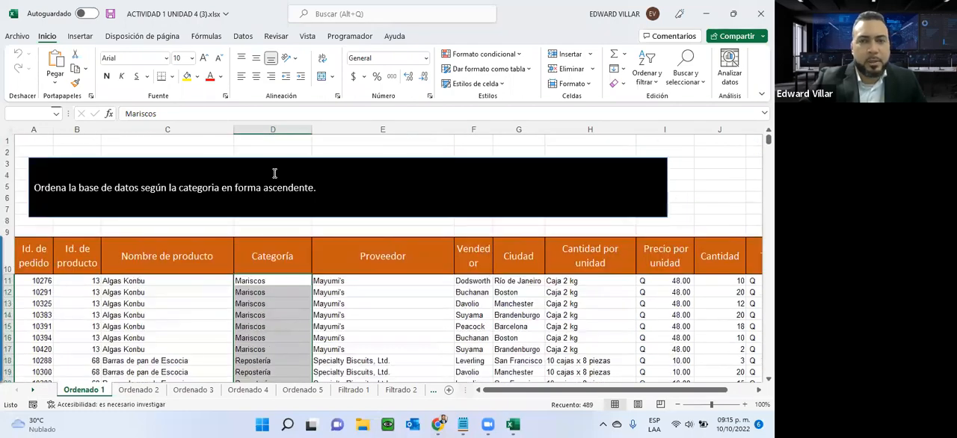
scroll(273, 173, down, 2)
scroll(272, 180, up, 2)
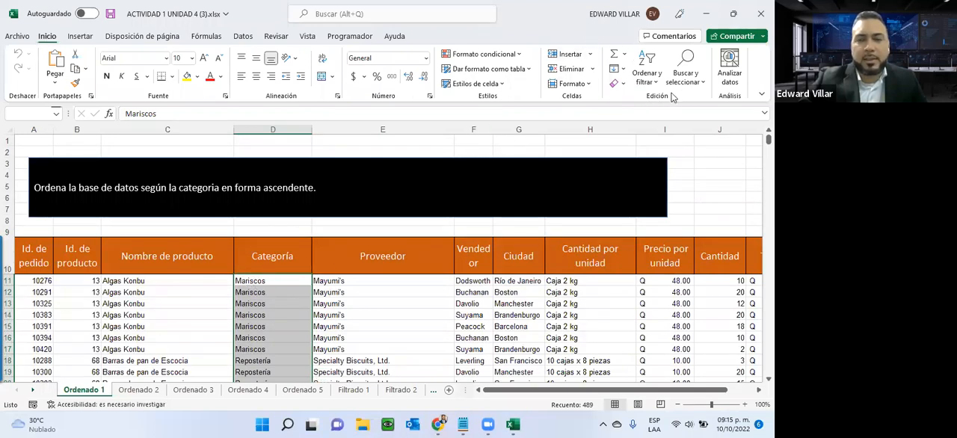
- Examine the two places where Excel offers its sorting and filtering commands
click(644, 82)
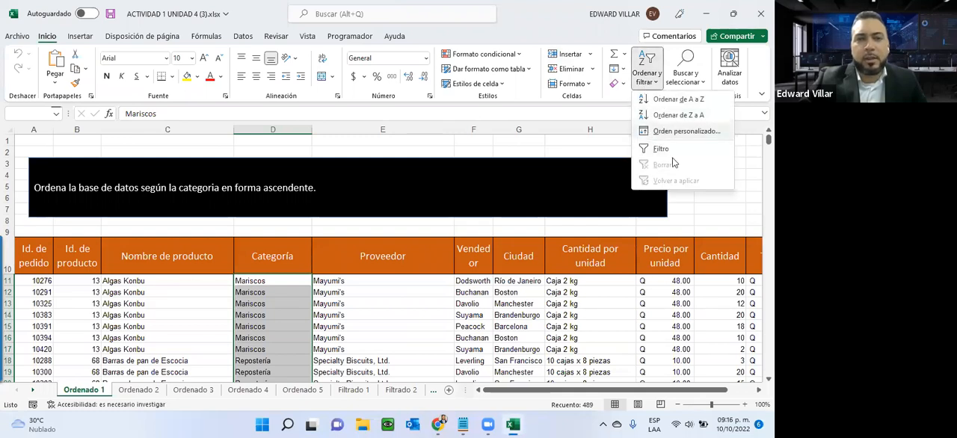
click(243, 39)
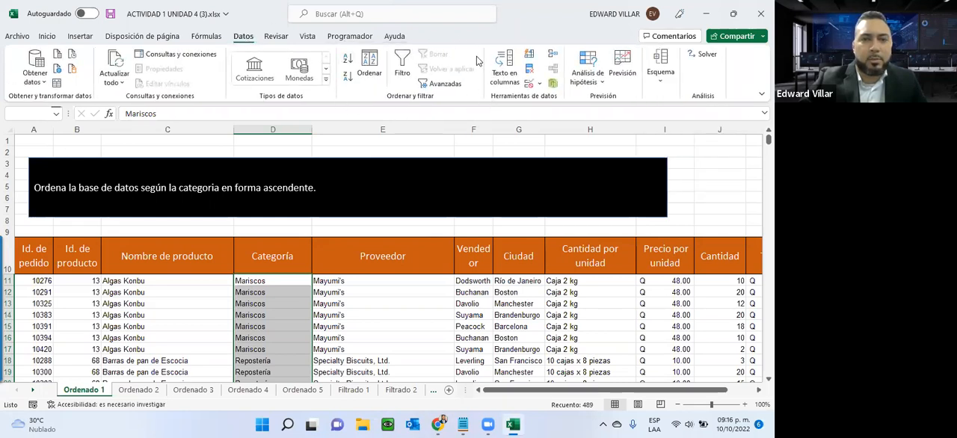
click(46, 40)
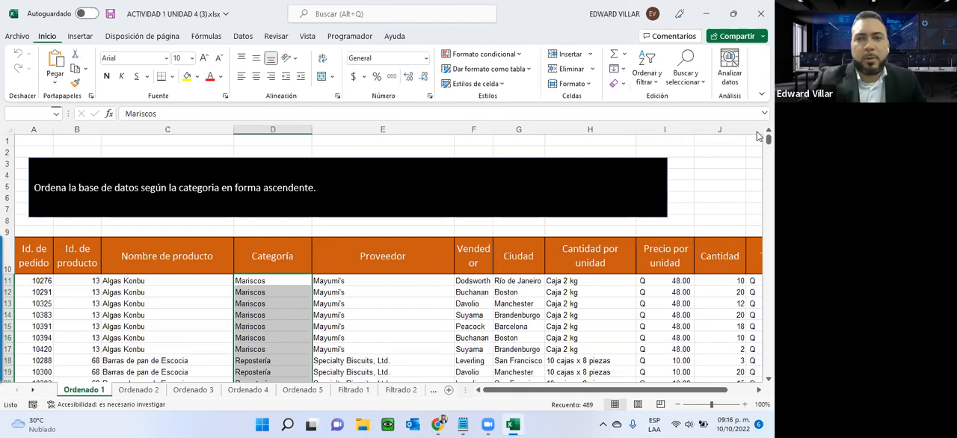
- Sort the database by Categoría from A to Z, expanding the selection to the adjacent data, and look through the sorted rows
click(647, 75)
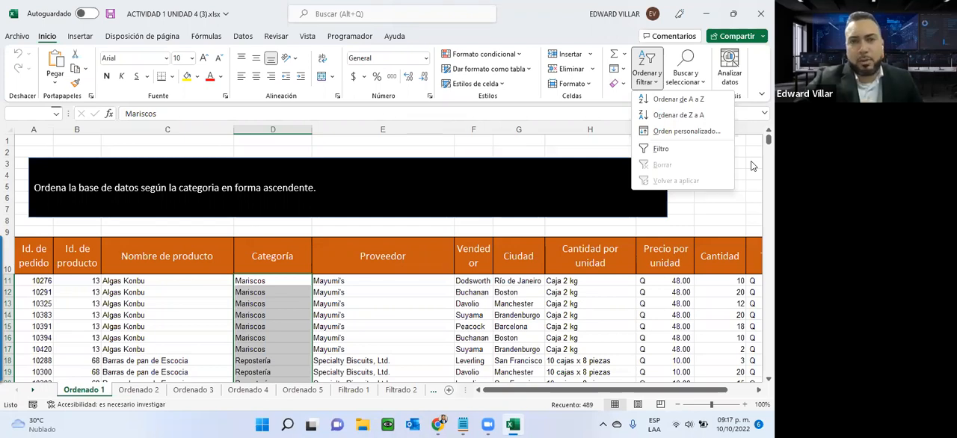
click(665, 100)
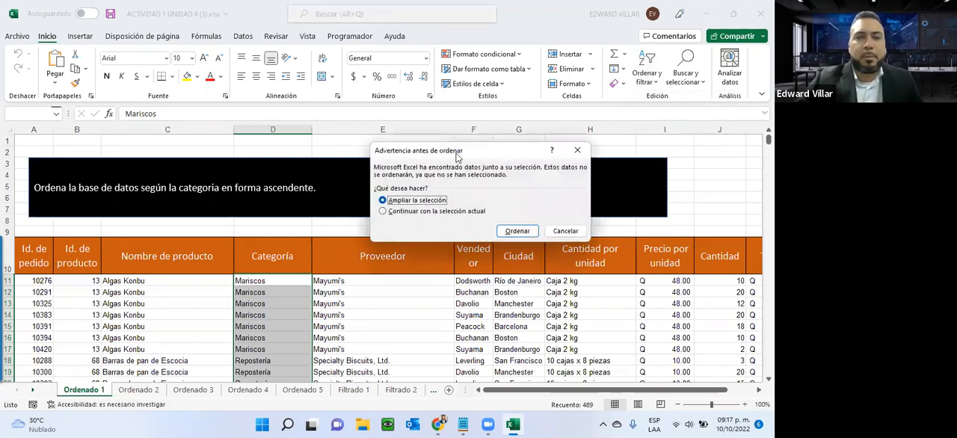
drag(461, 148, 441, 117)
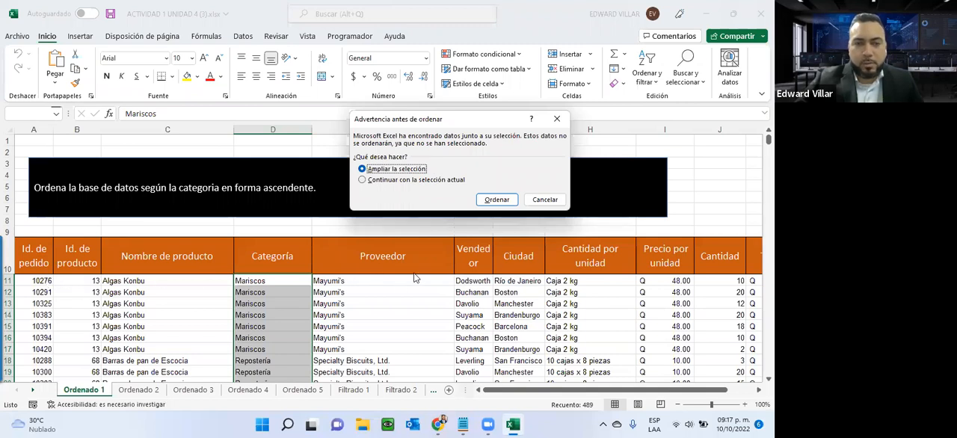
click(376, 183)
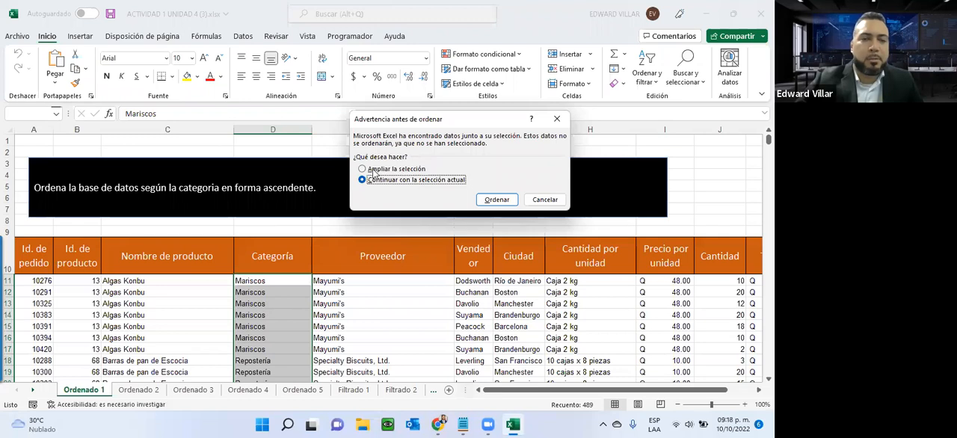
click(398, 169)
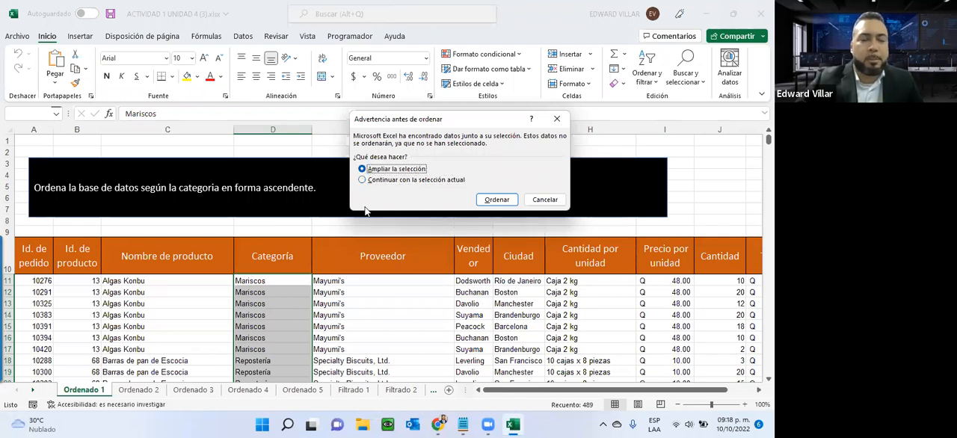
click(495, 200)
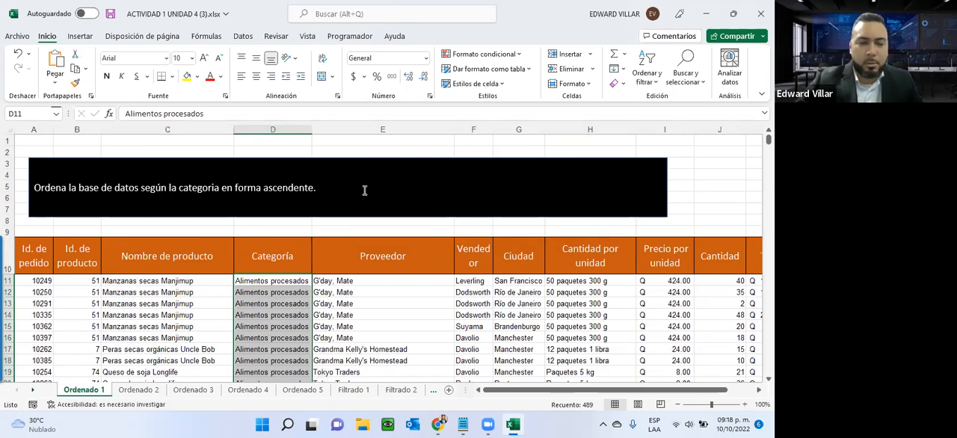
scroll(271, 266, down, 13)
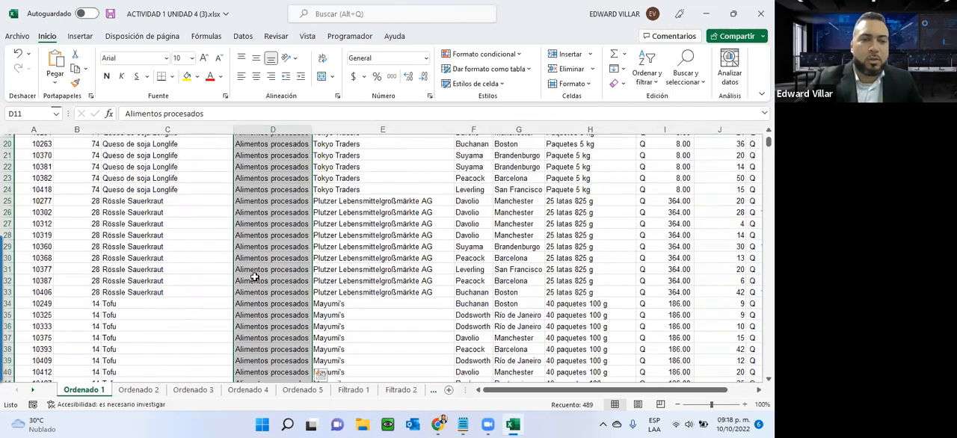
scroll(254, 277, down, 19)
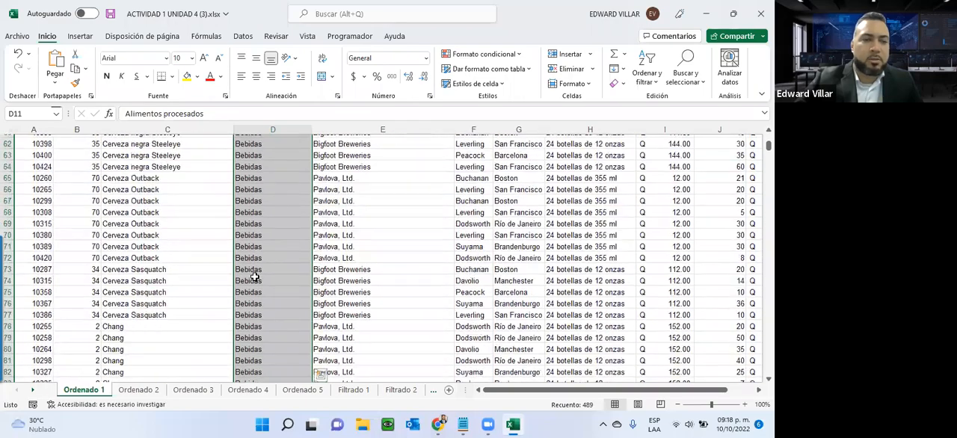
scroll(254, 277, down, 20)
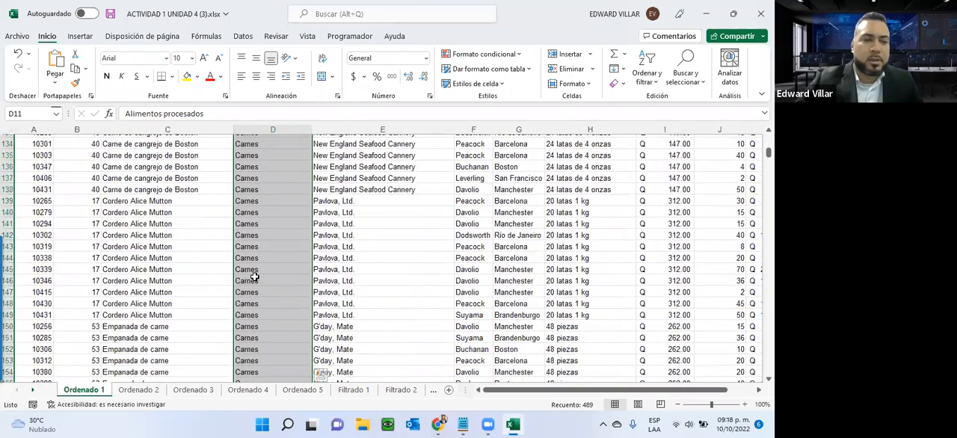
- Check the category order further down the sorted rows of Ordenado 1, and return to the start of the sheet
scroll(254, 277, down, 15)
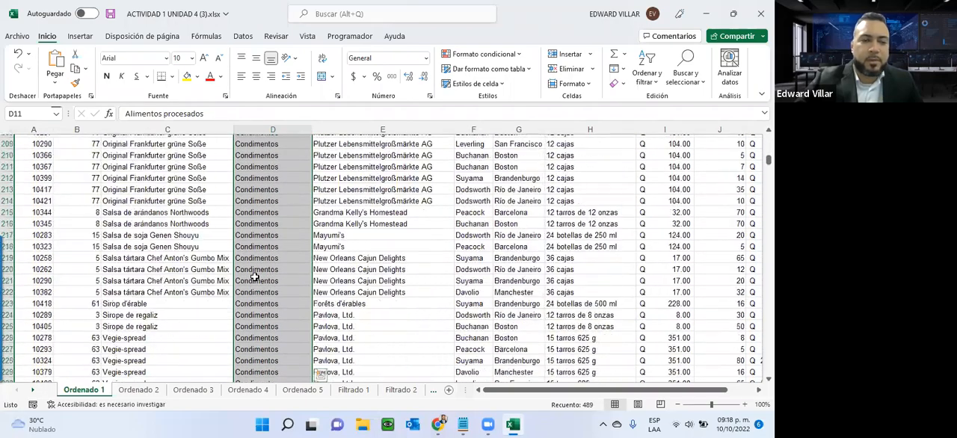
scroll(254, 277, down, 20)
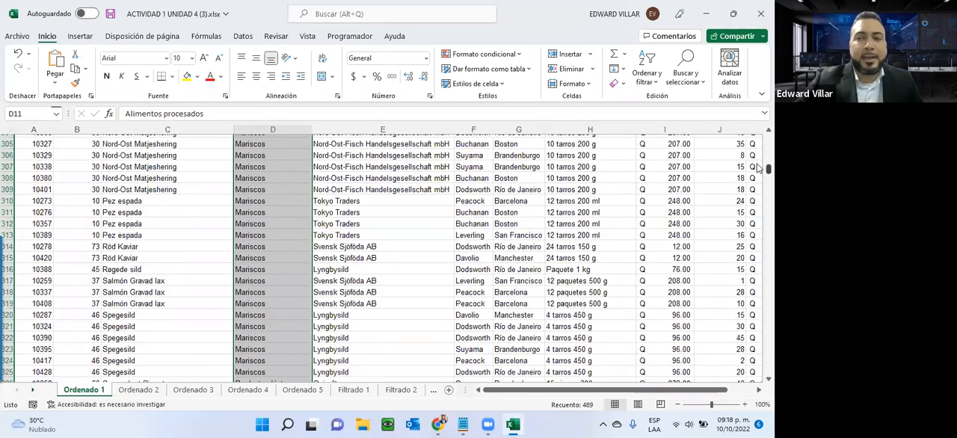
drag(756, 166, 754, 130)
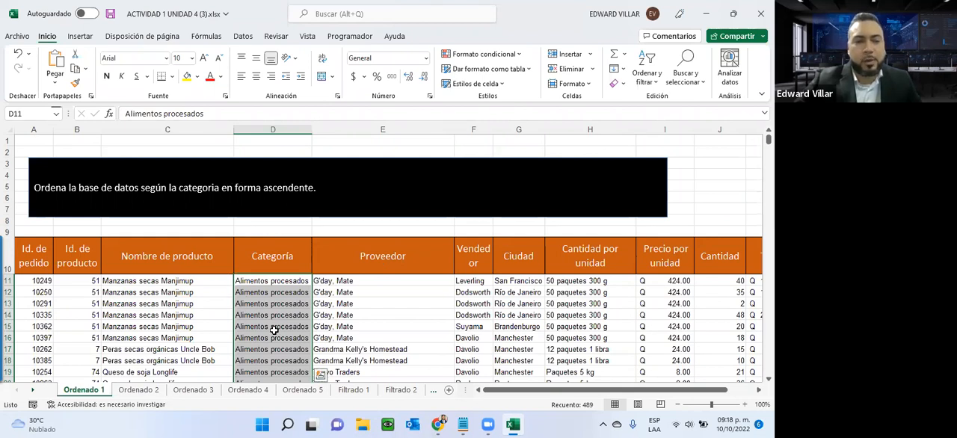
- On the Ordenado 2 sheet, sort the database by Total from largest to smallest, expanding the selection to the adjacent data
click(147, 393)
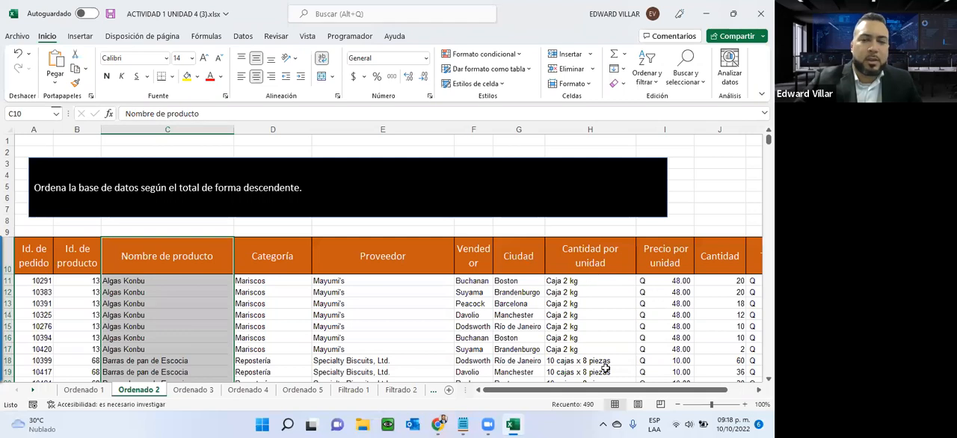
drag(606, 390, 631, 390)
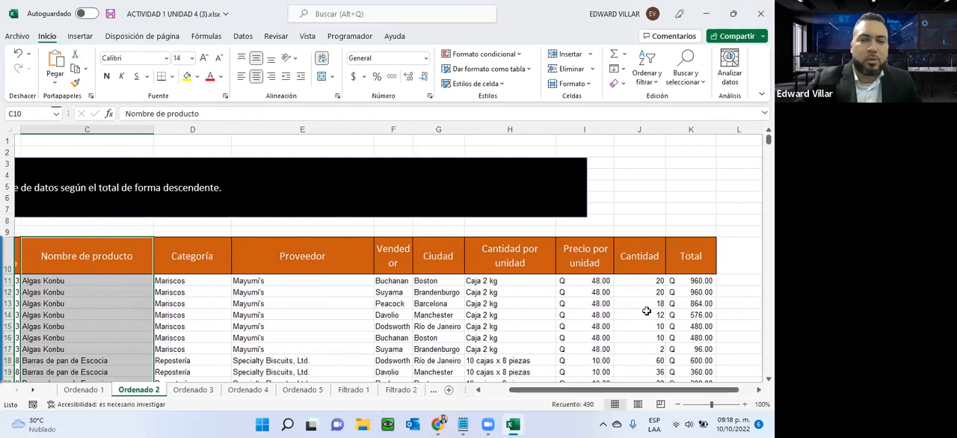
click(692, 280)
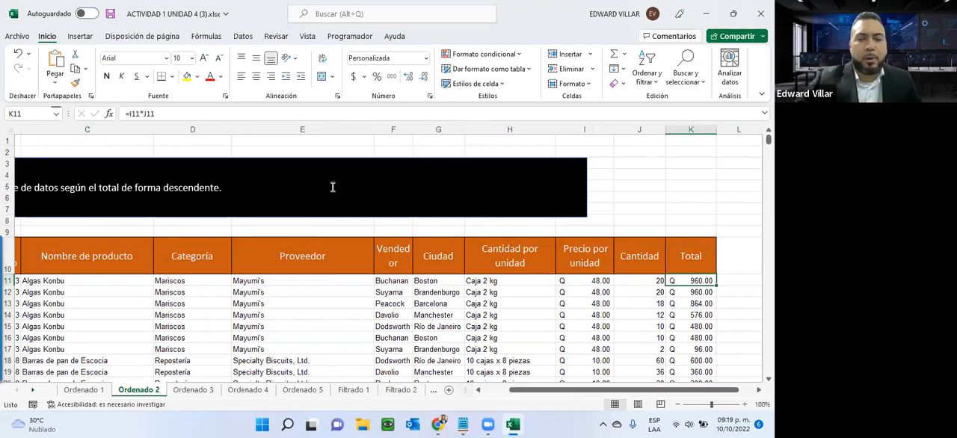
key(ctrl+shift+Down)
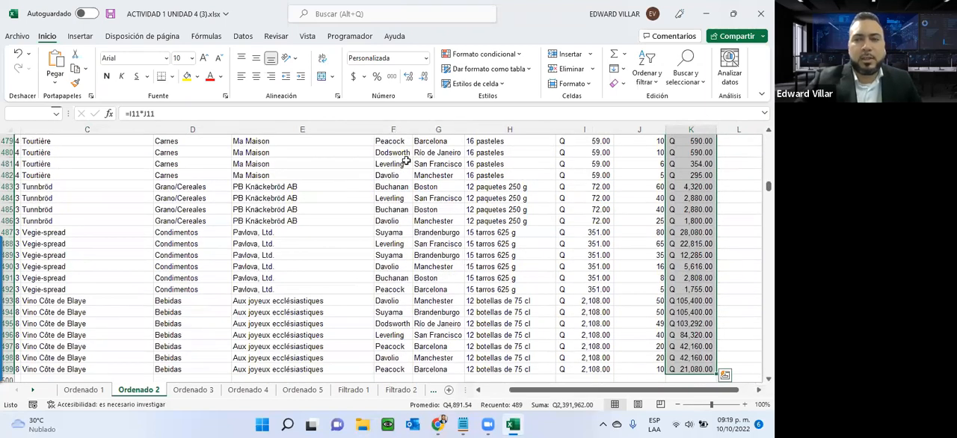
click(645, 76)
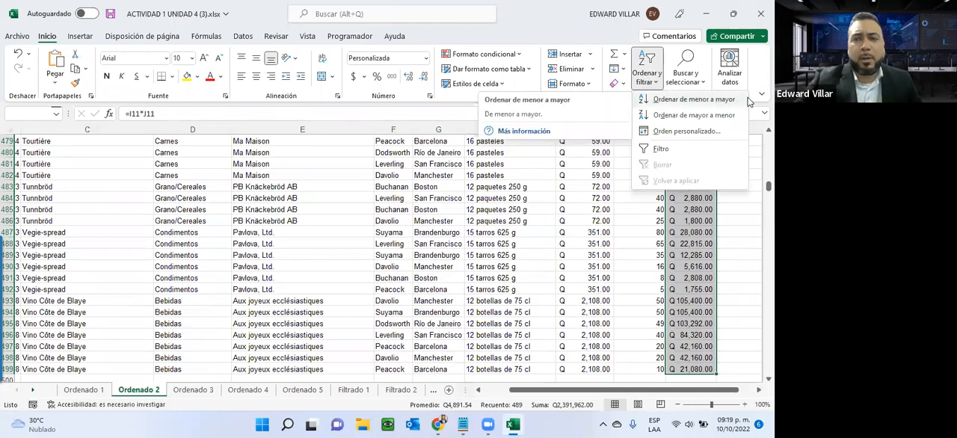
click(689, 116)
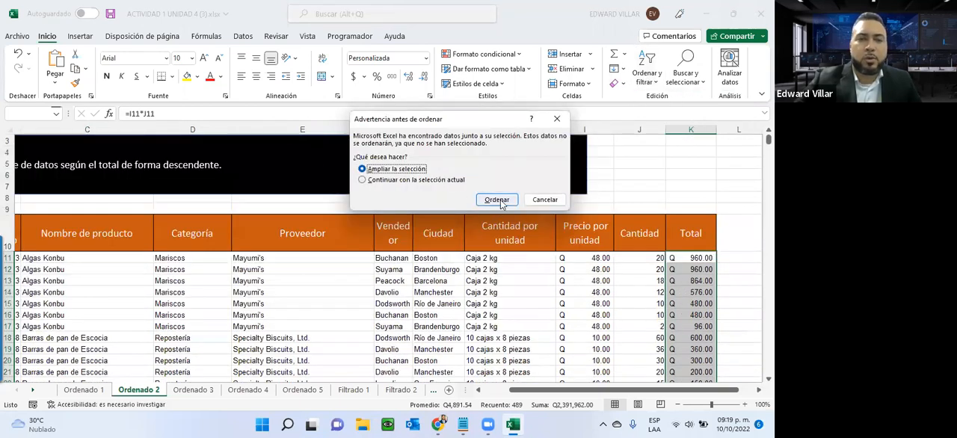
click(497, 200)
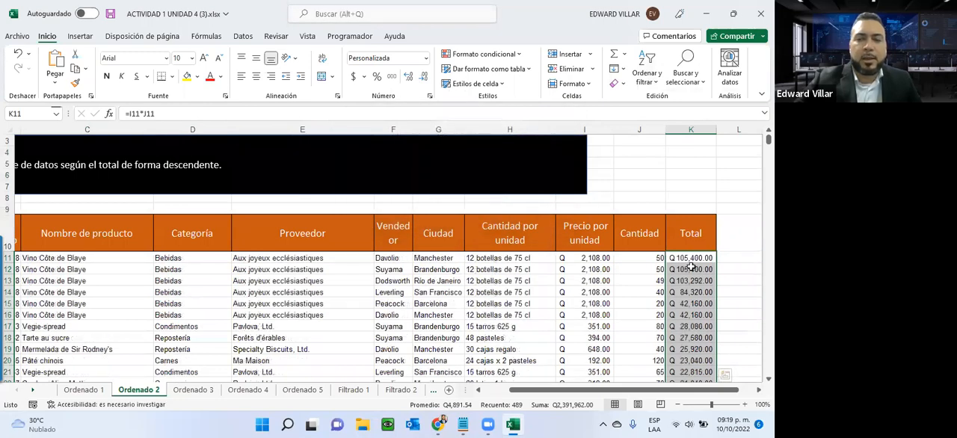
- Examine the descending order of the Total column from K11 to the last row, and return to the start of the sheet
click(690, 260)
scroll(662, 269, down, 12)
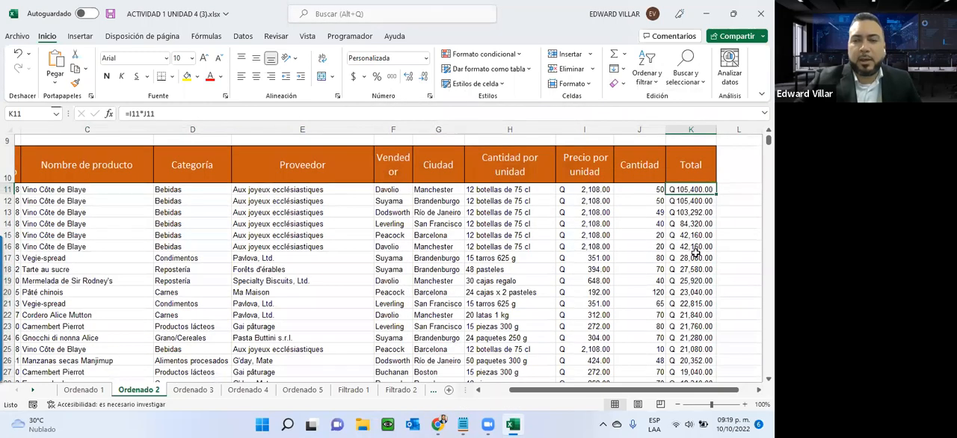
scroll(695, 253, down, 20)
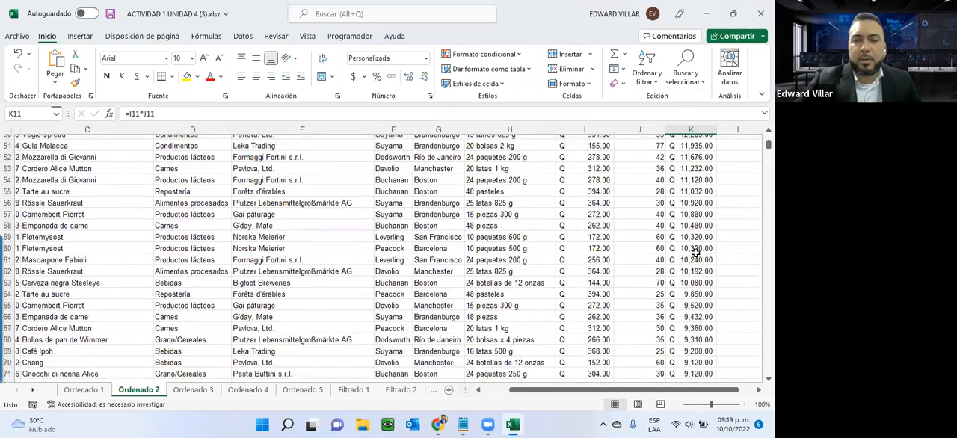
scroll(695, 253, down, 20)
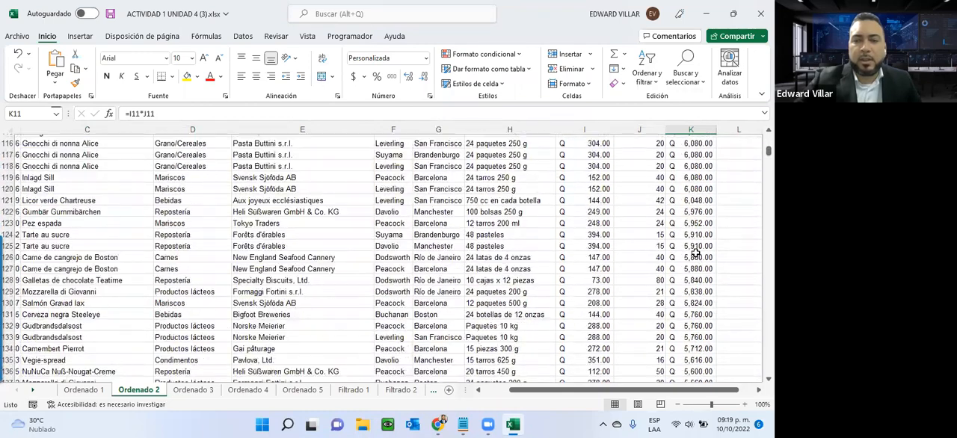
scroll(695, 253, down, 20)
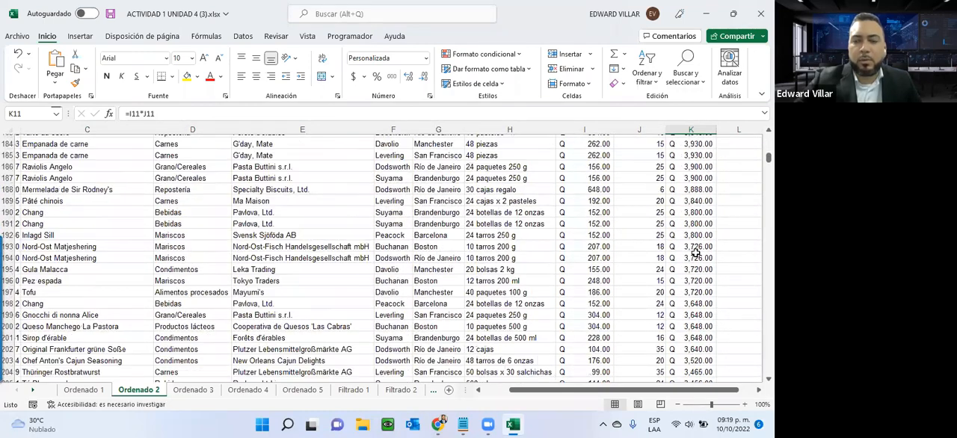
scroll(695, 255, down, 8)
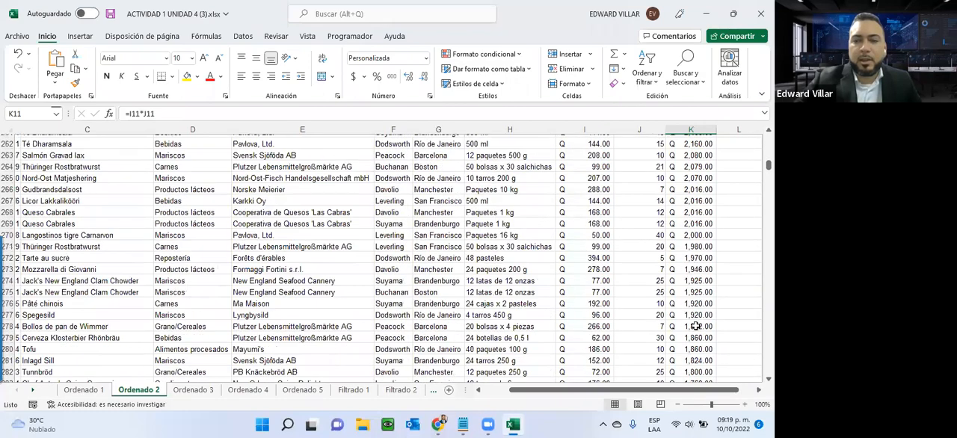
scroll(682, 343, down, 20)
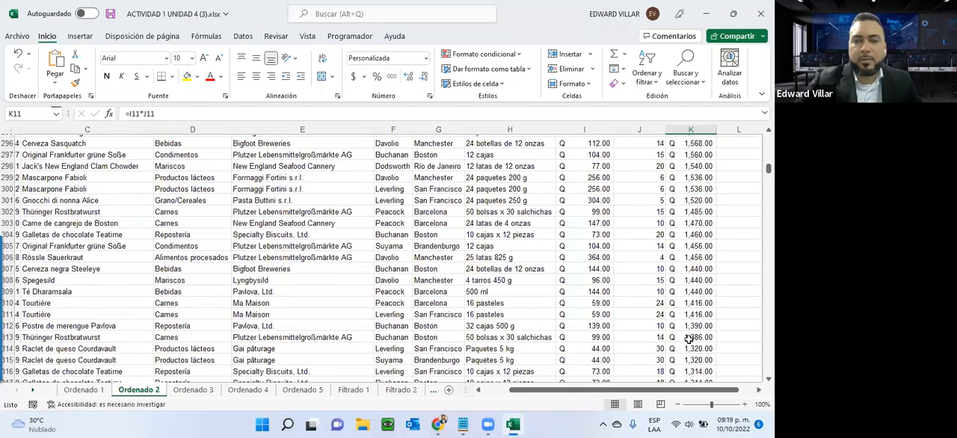
scroll(691, 332, down, 20)
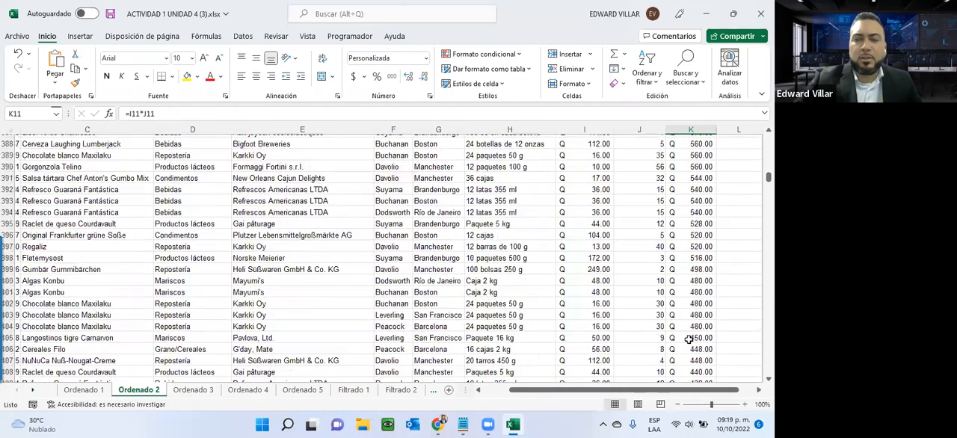
scroll(695, 333, down, 20)
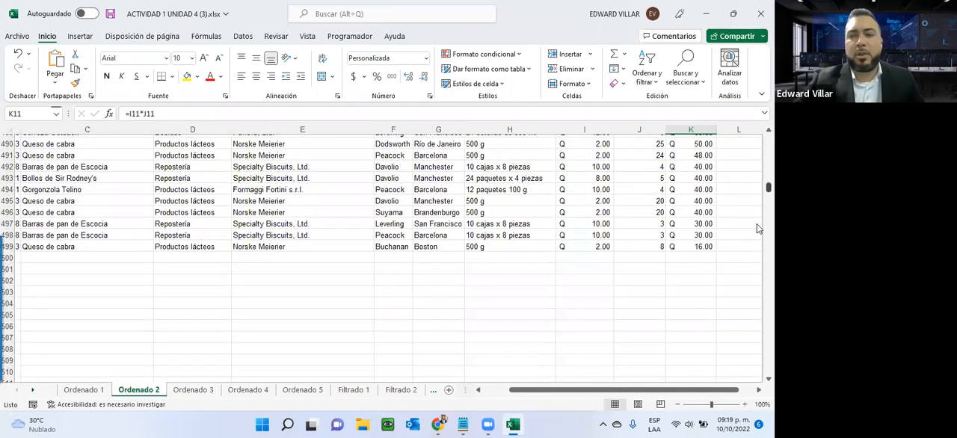
scroll(756, 187, up, 20)
scroll(756, 154, up, 20)
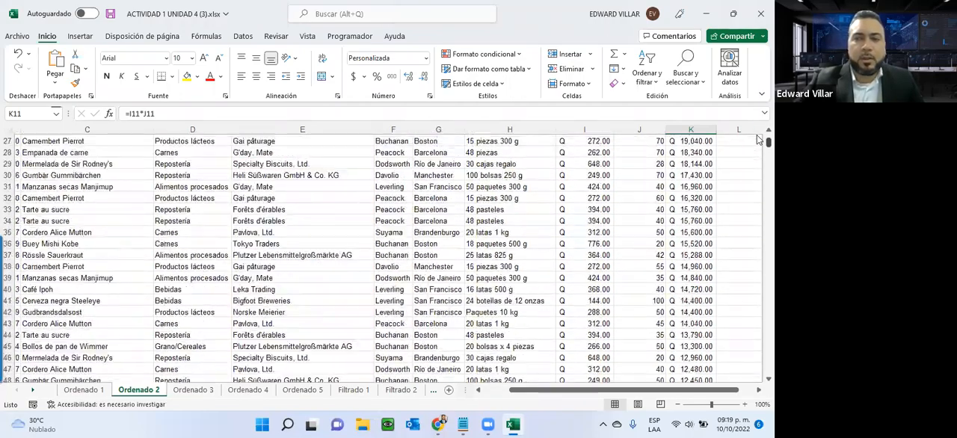
scroll(757, 138, up, 9)
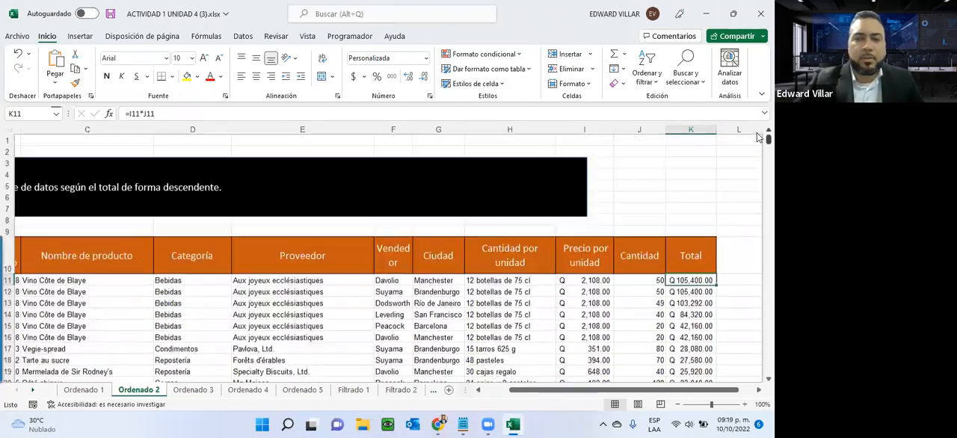
- Go to the Ordenado 3 sheet and copy the supplier list from Leka Trading to Grandma Kelly's Homestead out of its instruction
click(193, 389)
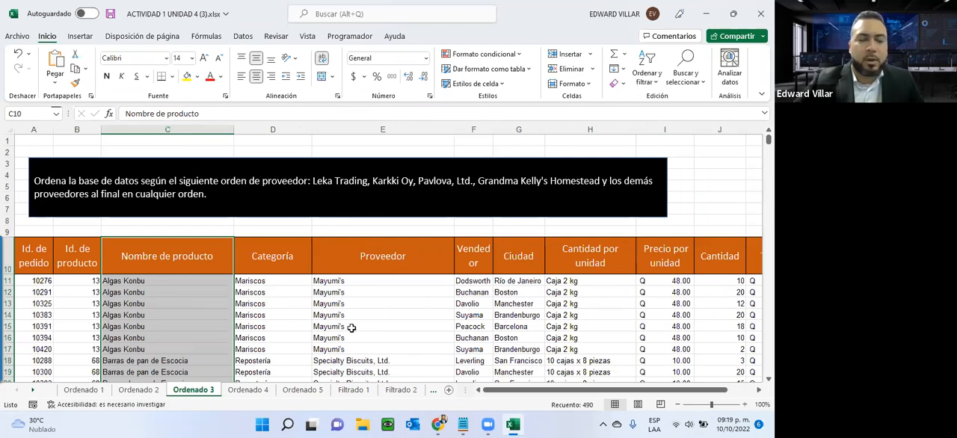
drag(340, 284, 337, 377)
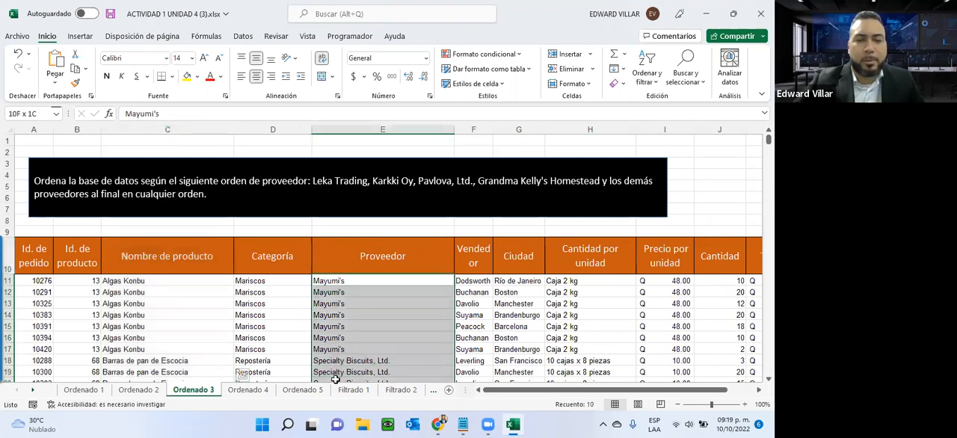
drag(313, 186, 600, 177)
key(ctrl+c)
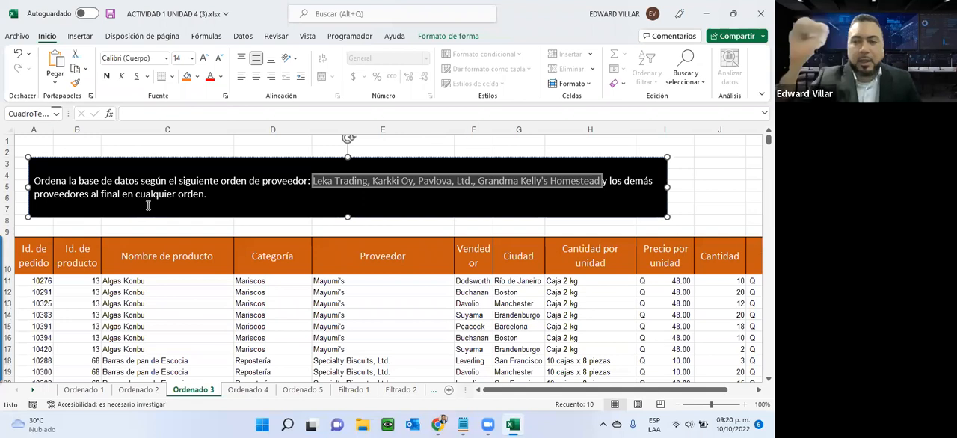
right_click(436, 181)
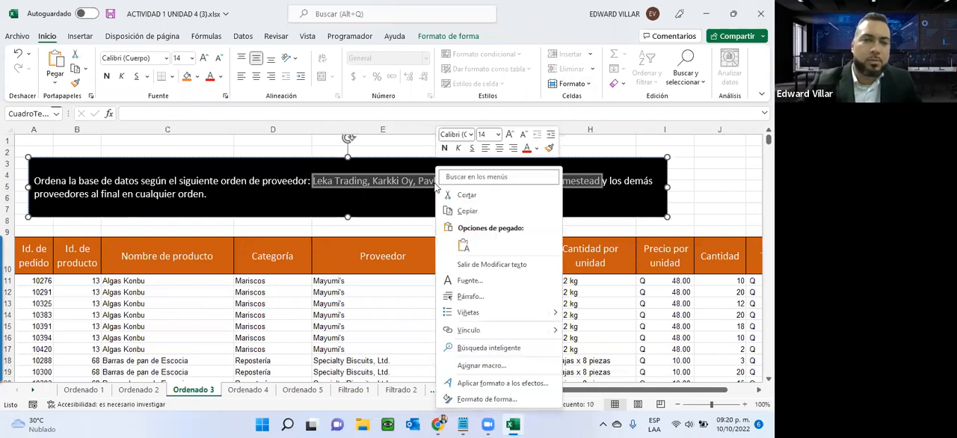
click(464, 212)
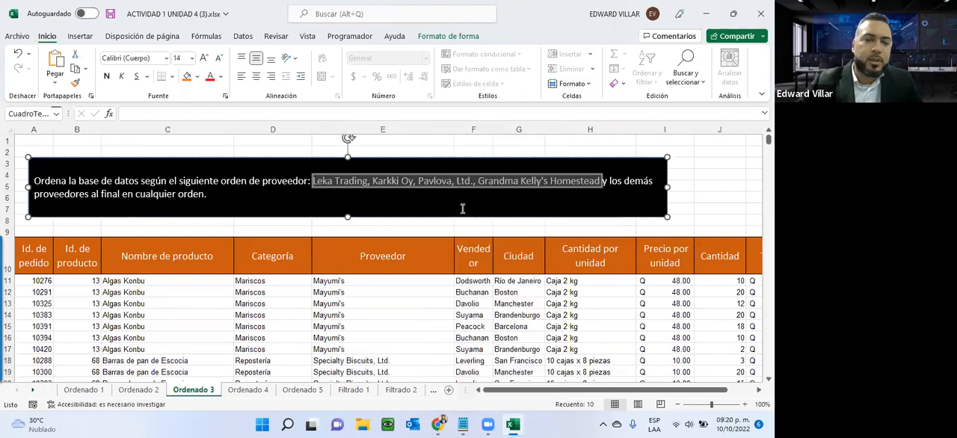
- Select the Proveedor data from E11 down to the last row and start a custom sort with the selection expanded
click(343, 282)
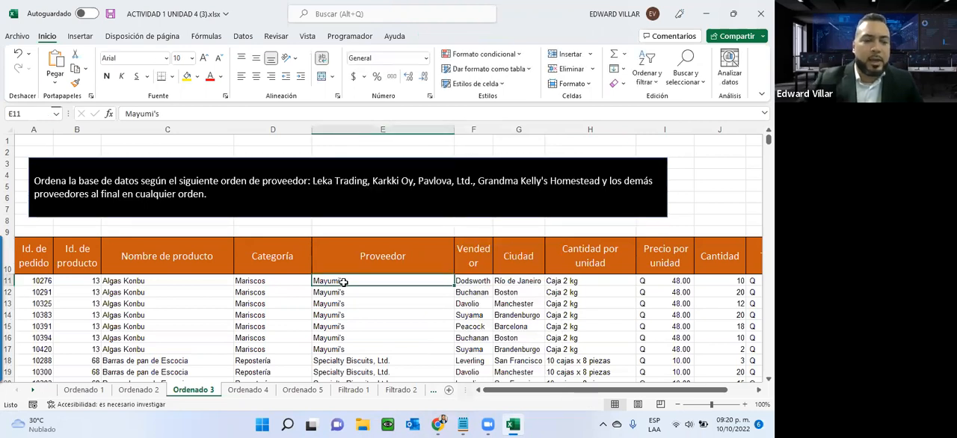
key(ctrl+shift+Down)
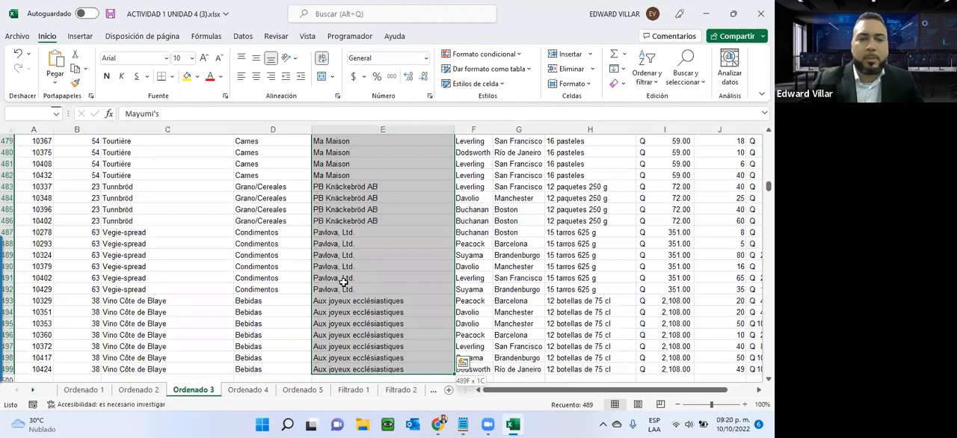
click(639, 81)
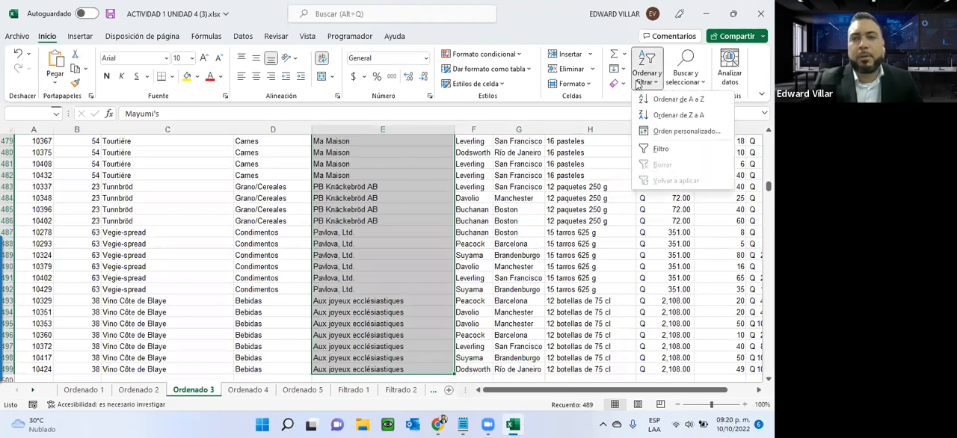
click(669, 132)
click(495, 199)
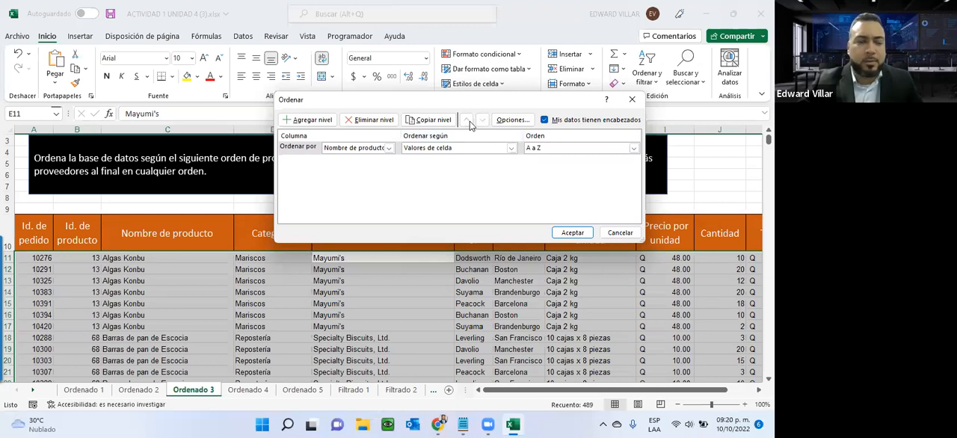
- Move the sort dialog clear of the instruction and set its sort level to Proveedor, based on Valores de celda
drag(464, 100, 247, 195)
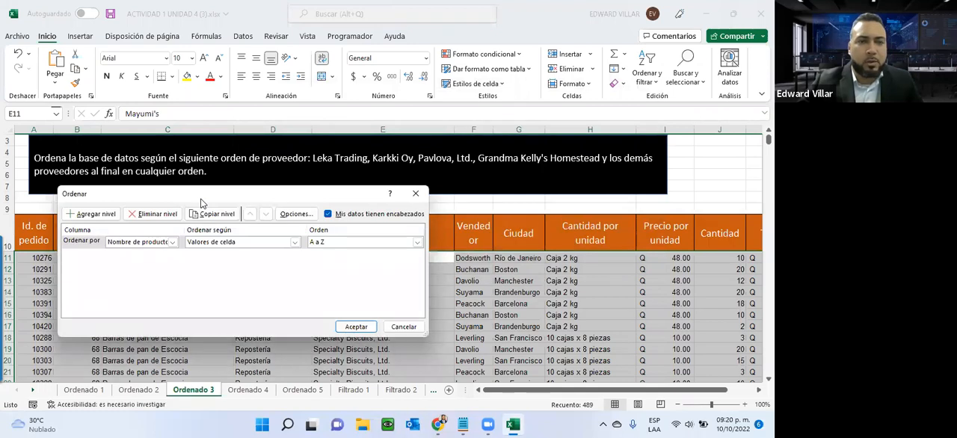
drag(200, 203, 262, 18)
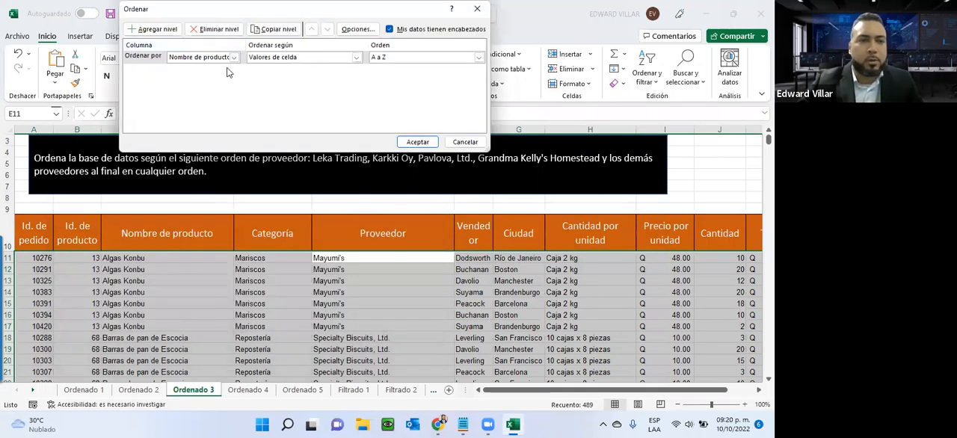
click(233, 58)
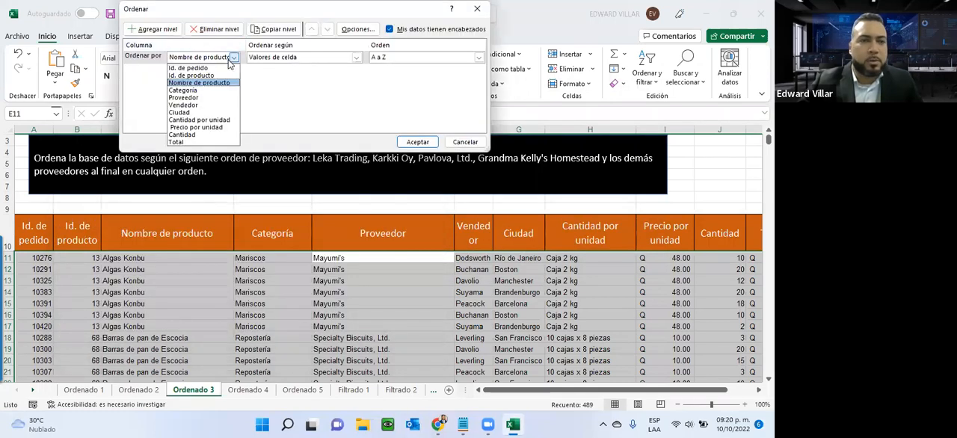
click(215, 98)
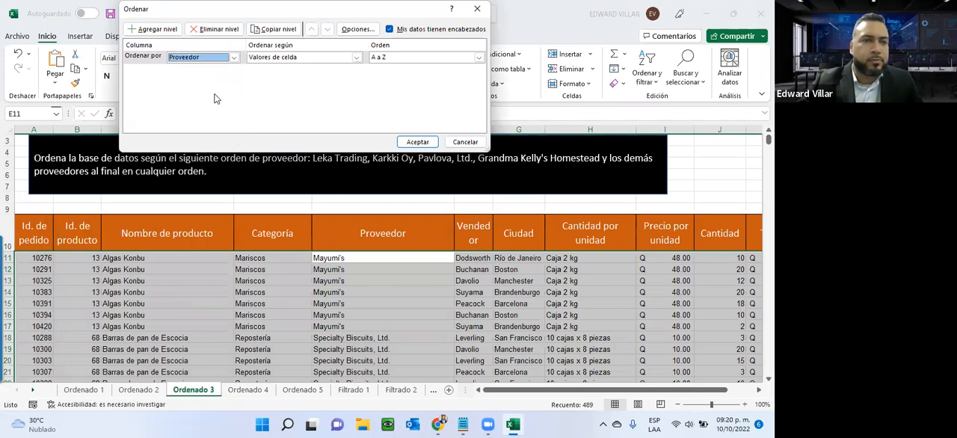
click(284, 59)
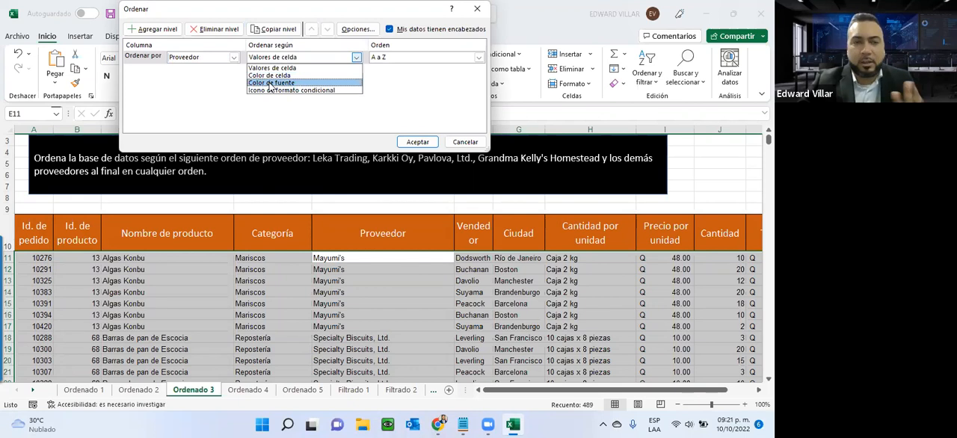
click(292, 67)
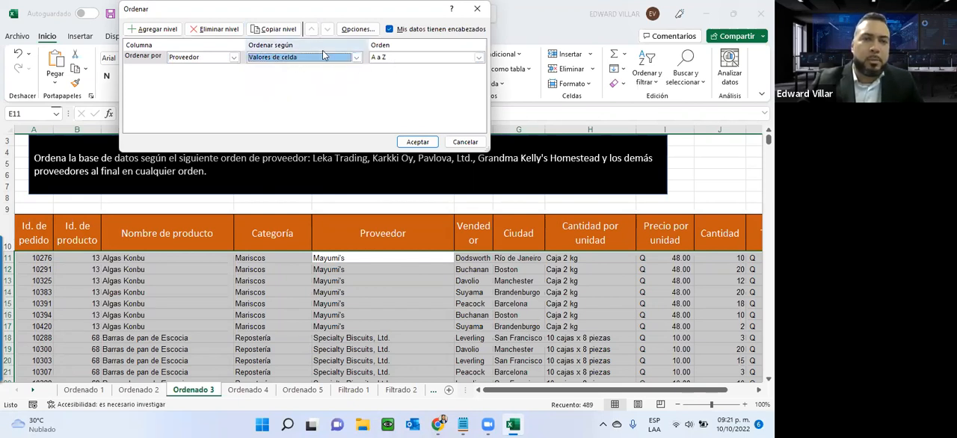
- Set the Proveedor sort order to a custom list and paste the copied suppliers, Leka Trading to Grandma Kelly's Homestead, as a new list's entries
click(388, 57)
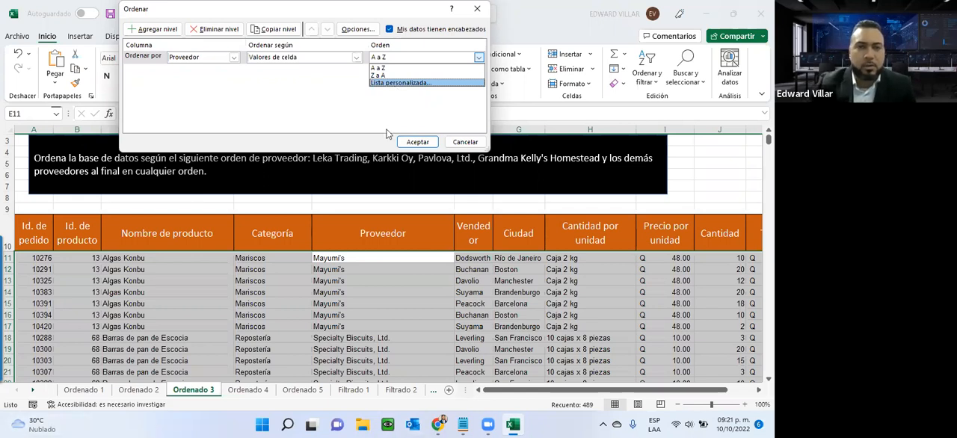
click(389, 83)
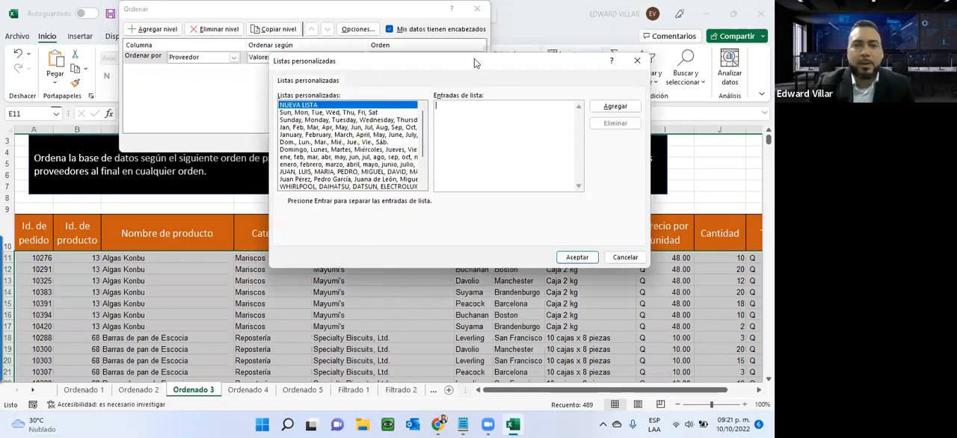
drag(474, 58, 257, 187)
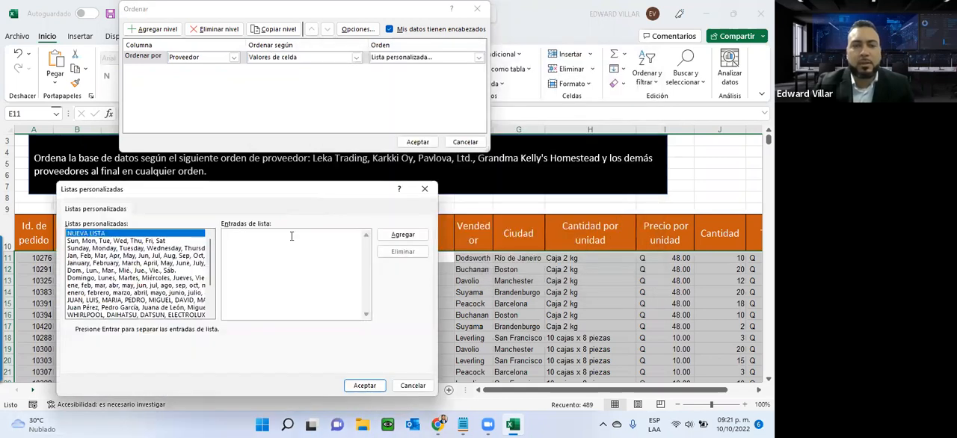
click(292, 240)
key(ctrl+v)
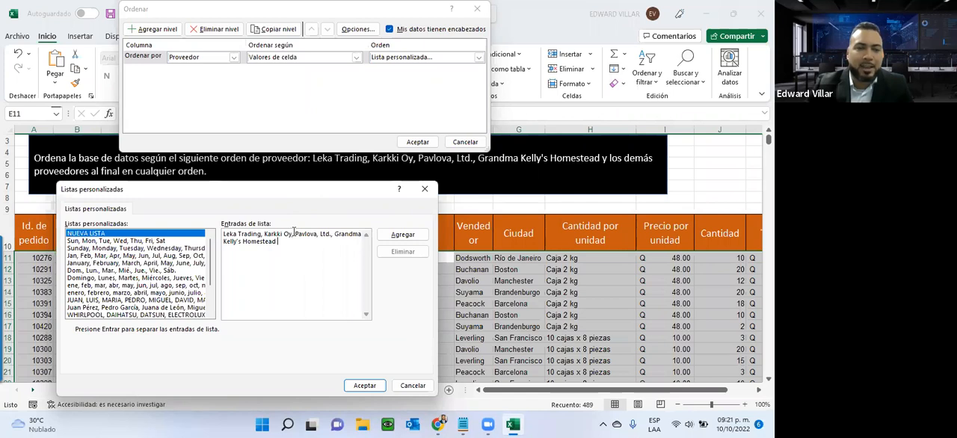
- Highlight Pavlova, Ltd. and its Ltd. part in the pasted entries, and look through the existing custom lists
drag(295, 234, 331, 235)
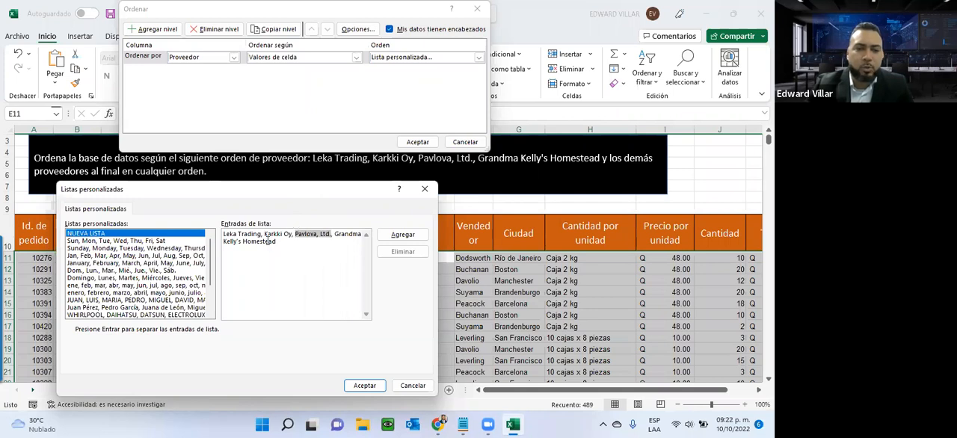
click(319, 234)
drag(319, 234, 333, 238)
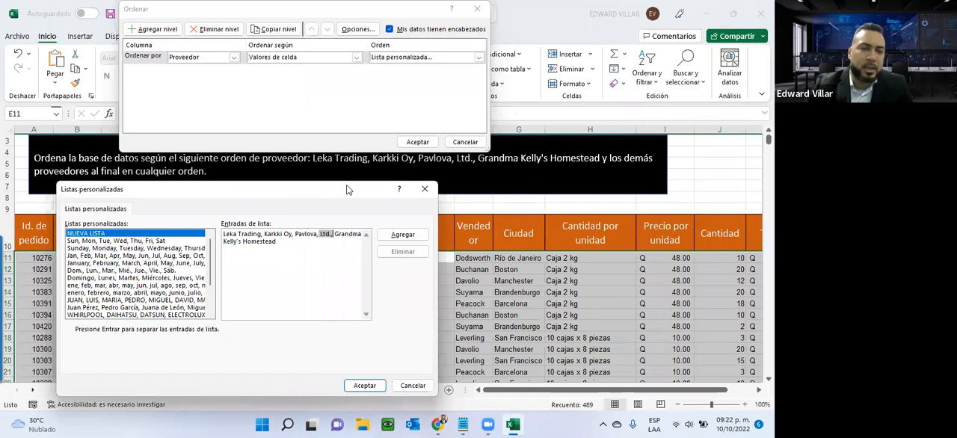
drag(344, 192, 343, 44)
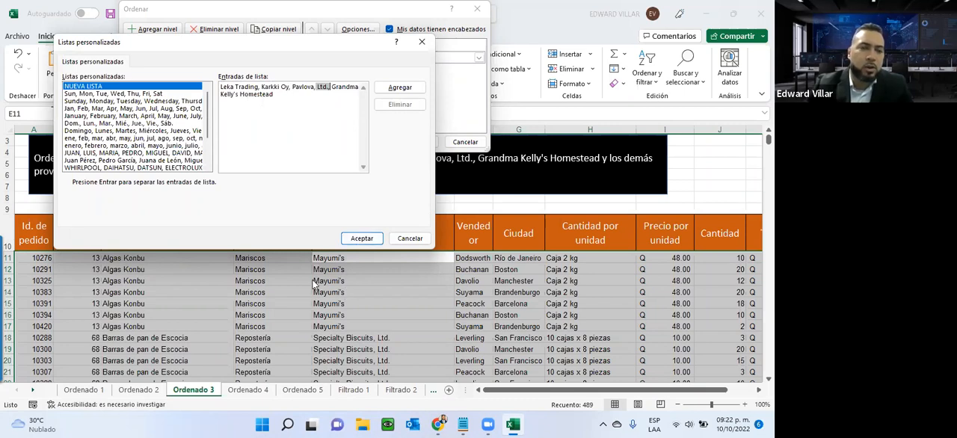
drag(207, 127, 207, 159)
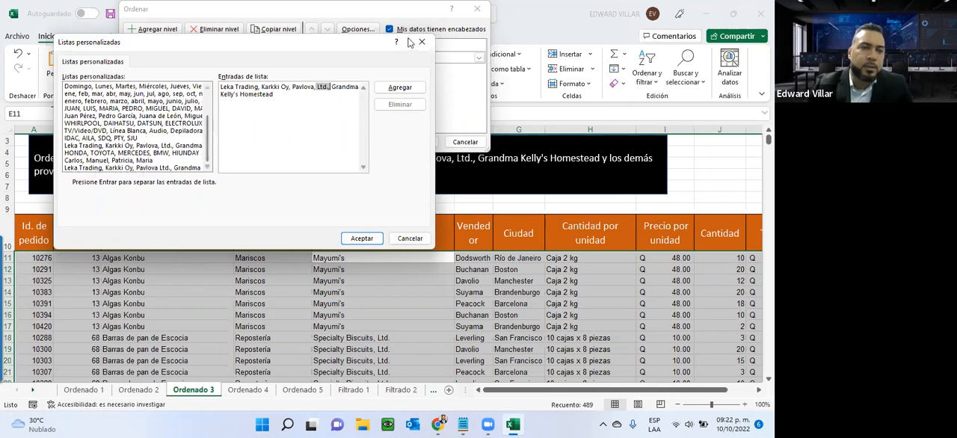
- Add the pasted entries, choose the custom list Leka Trading, Karkki Oy, Pavlova Ltd., Grandma Kelly's Homestead, and sort the Proveedor column by it
click(399, 88)
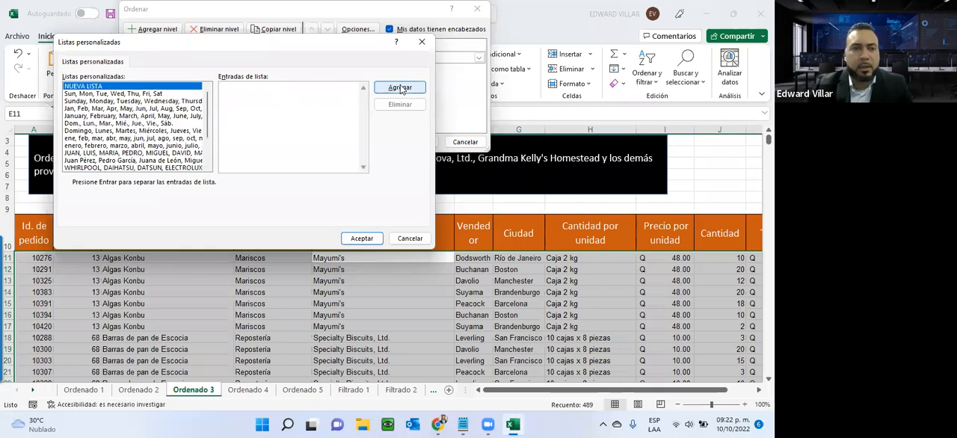
scroll(169, 148, down, 2)
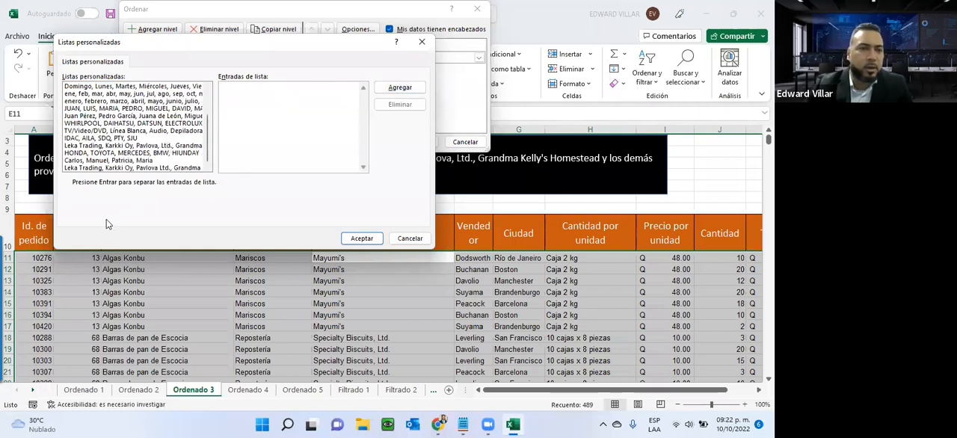
click(131, 168)
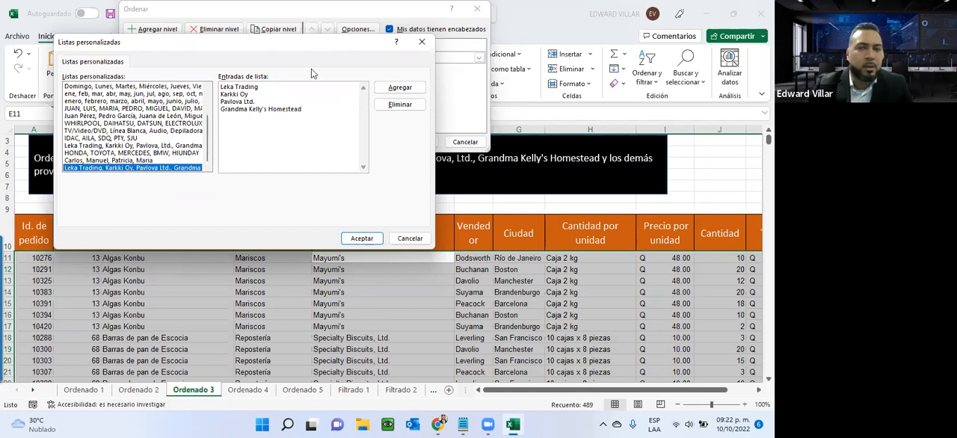
click(361, 238)
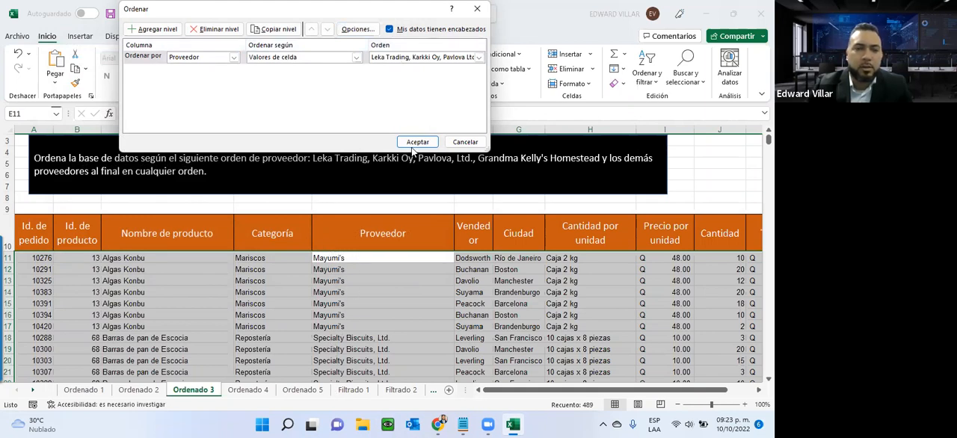
click(416, 142)
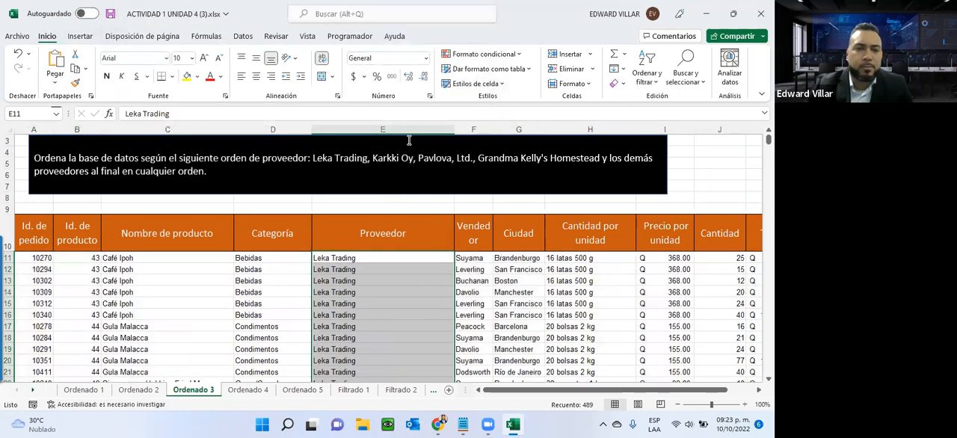
- Examine the supplier order in the Proveedor column against the instruction, highlighting Grandma Kelly's Homestead in the instruction text
scroll(323, 269, down, 5)
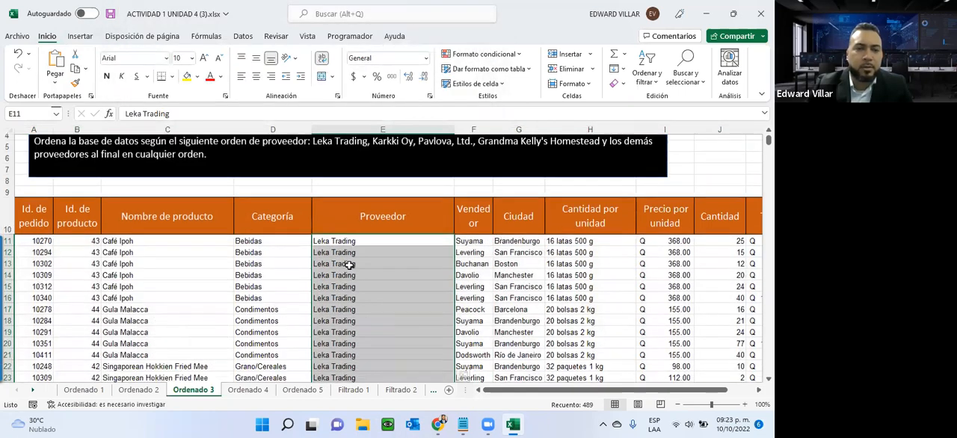
scroll(323, 276, down, 7)
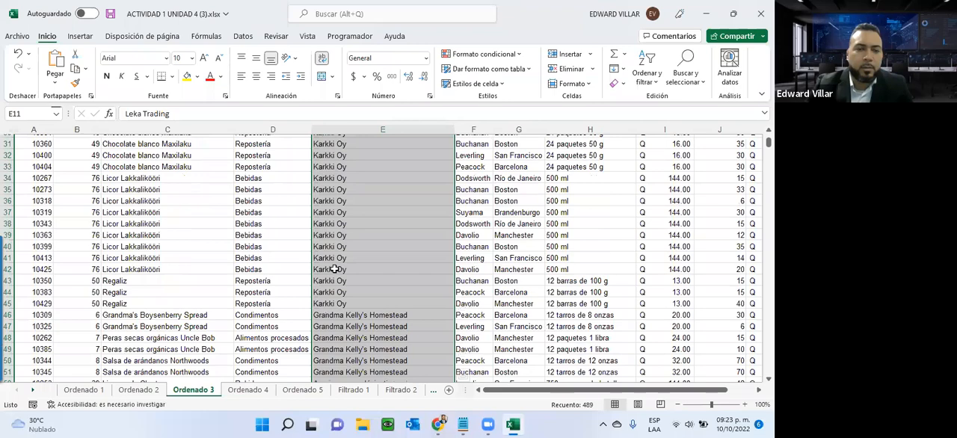
scroll(327, 259, down, 2)
scroll(328, 256, up, 12)
scroll(330, 252, up, 3)
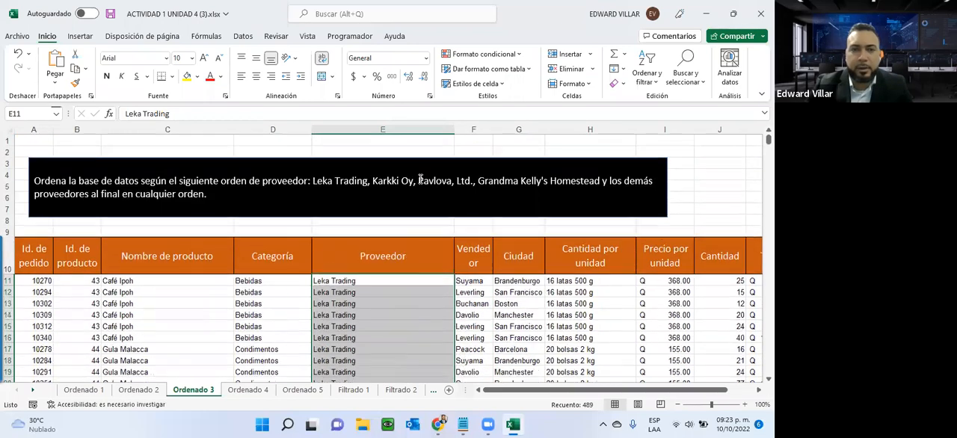
click(485, 180)
drag(486, 179, 603, 181)
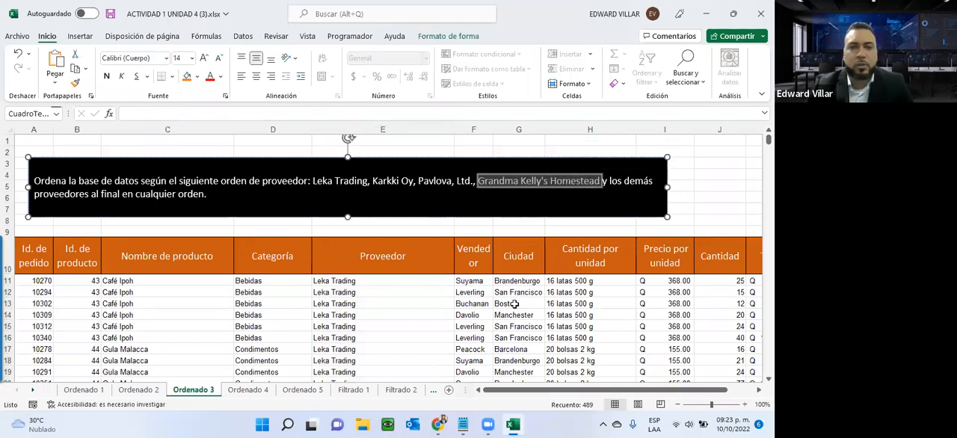
scroll(349, 329, down, 11)
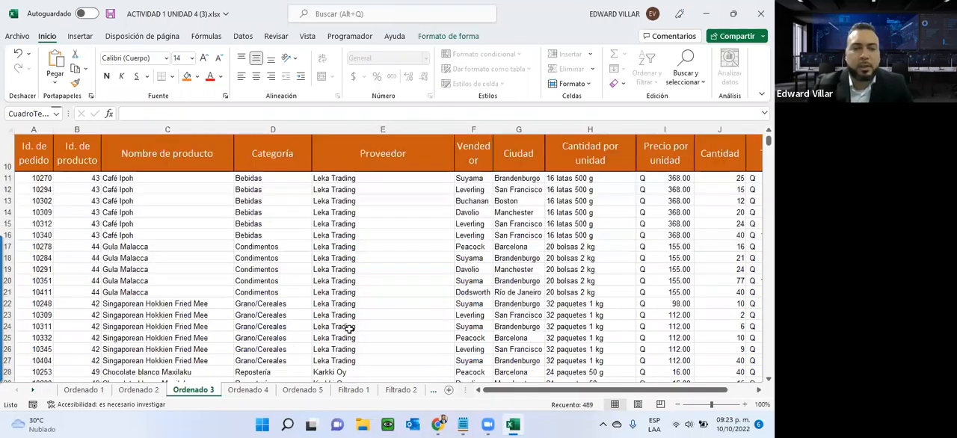
scroll(349, 328, up, 11)
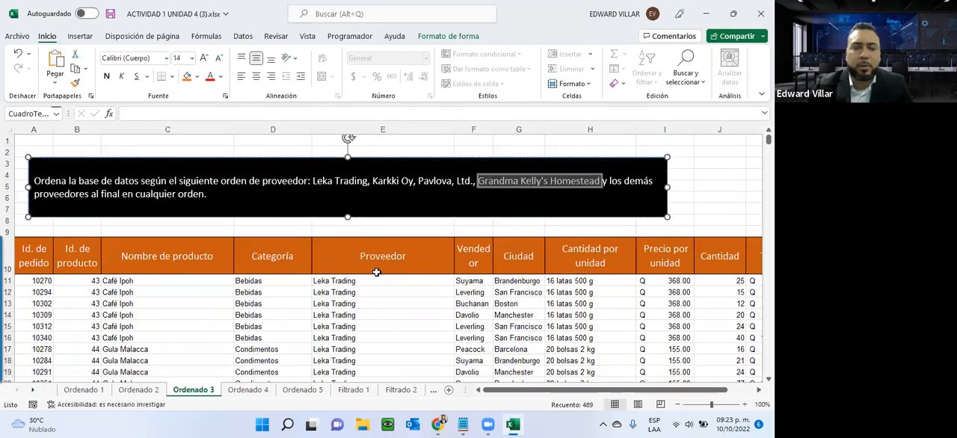
scroll(344, 329, down, 1)
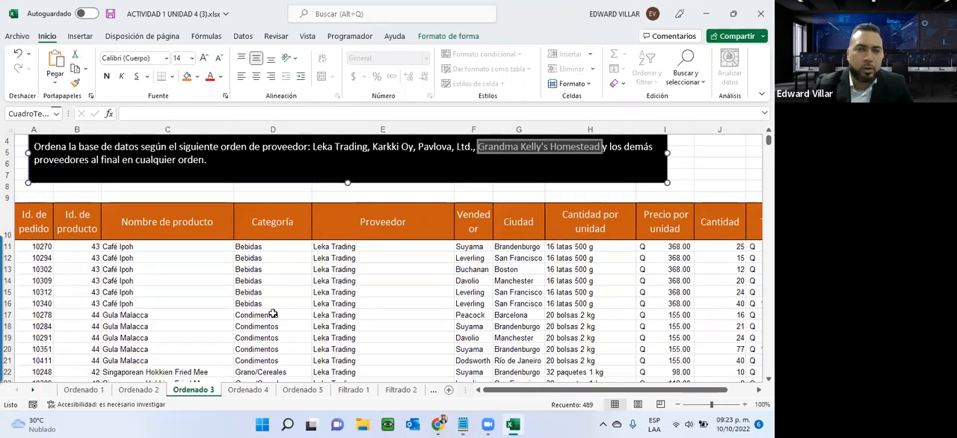
- On the Ordenado 4 sheet, select the Precio por unidad data from I11 to the last row and start a custom sort with the selection expanded
click(234, 395)
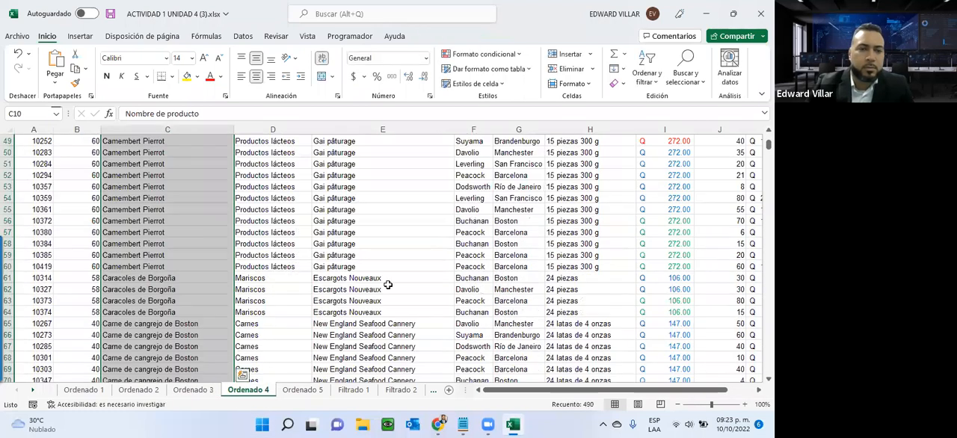
scroll(114, 294, up, 16)
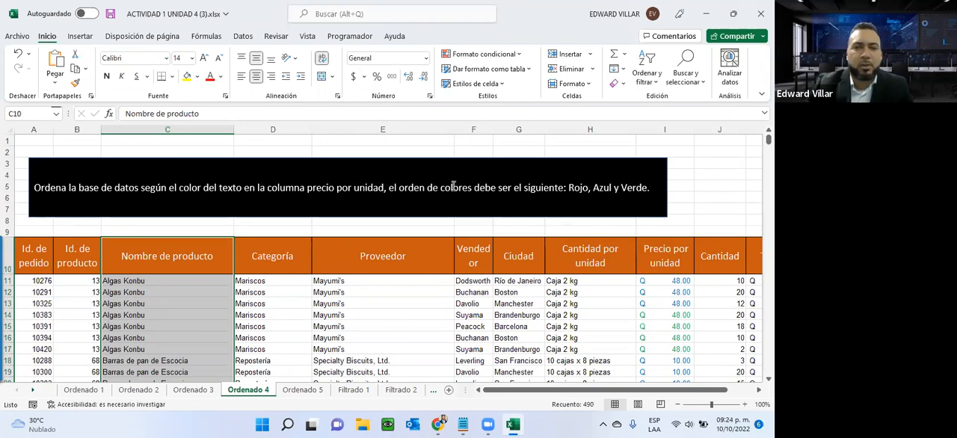
click(671, 282)
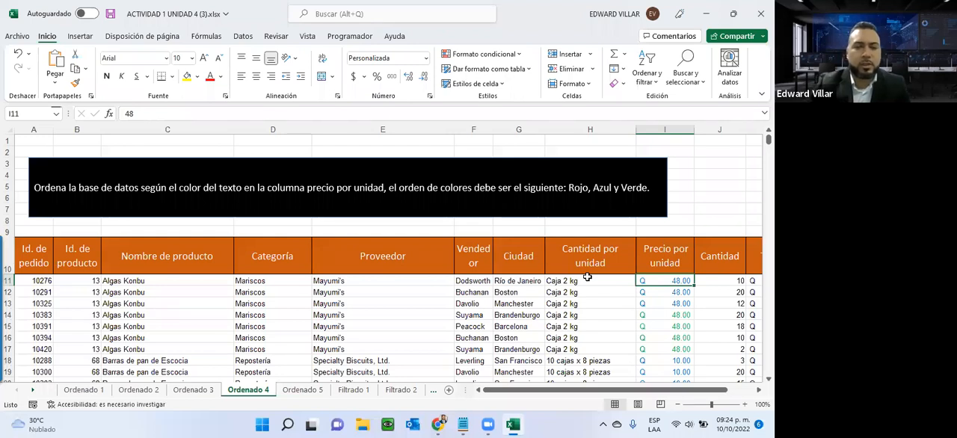
key(ctrl+shift+Down)
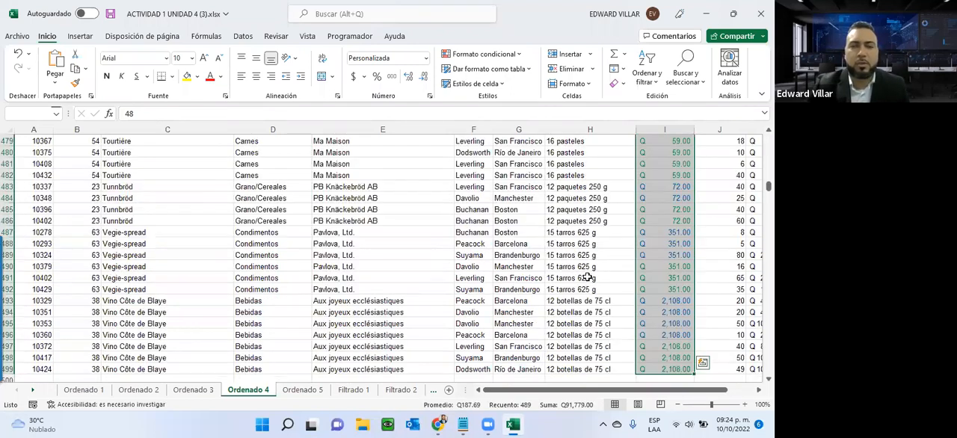
click(646, 78)
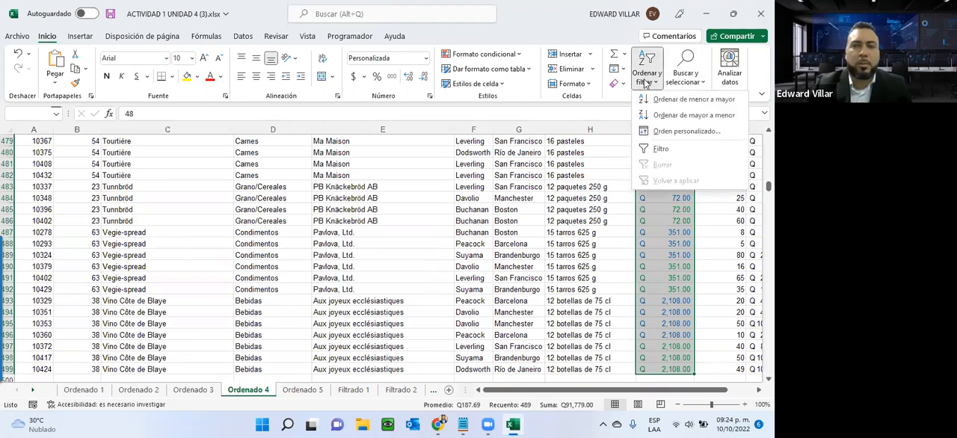
click(651, 131)
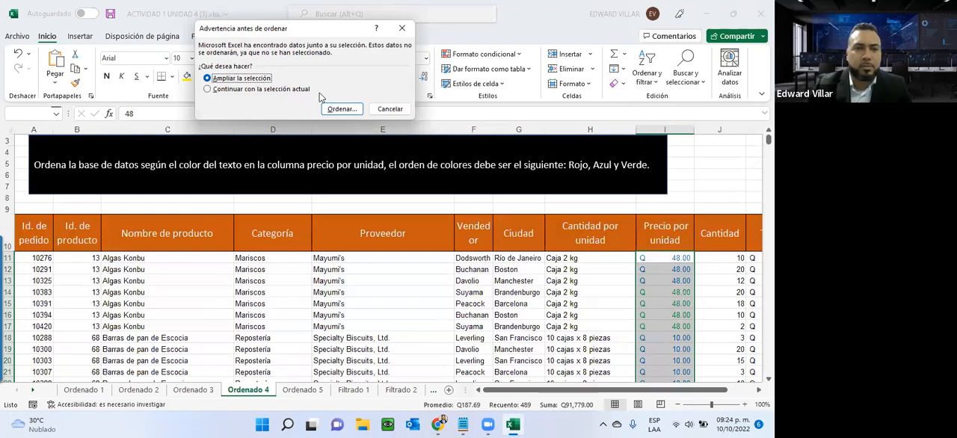
click(340, 109)
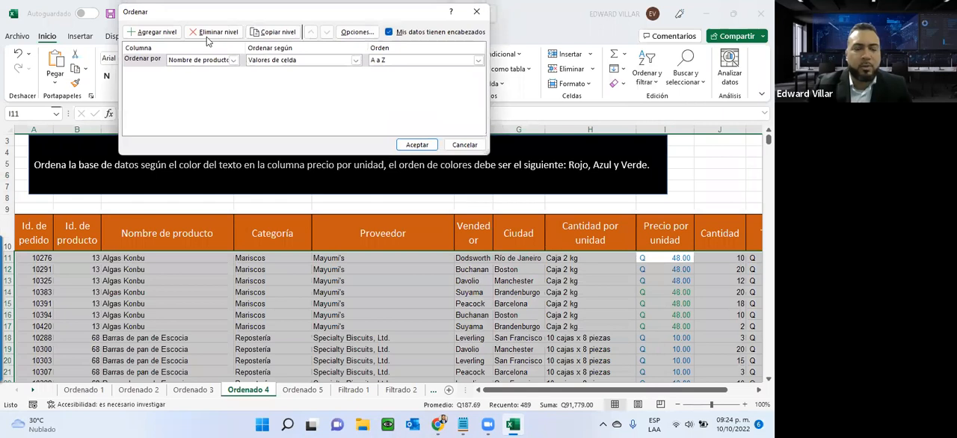
- Move the sort dialog below the instruction and set its first level to Precio por unidad by Color de fuente, with red at the top
drag(261, 12, 179, 206)
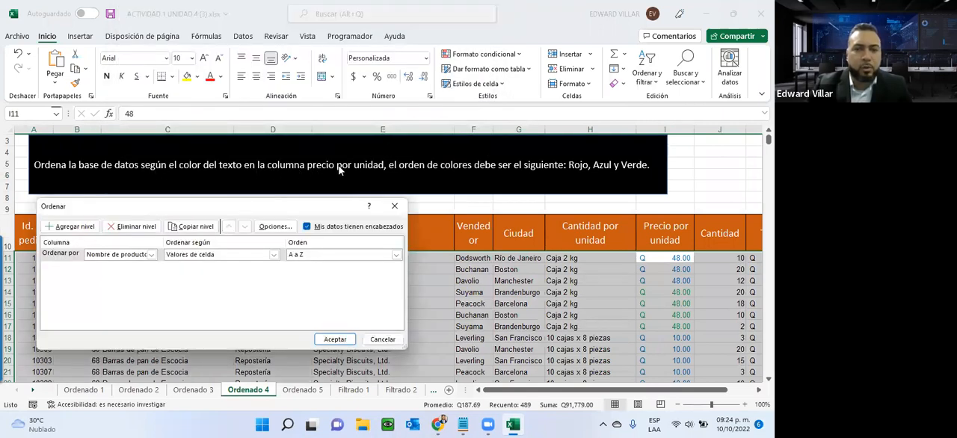
click(152, 255)
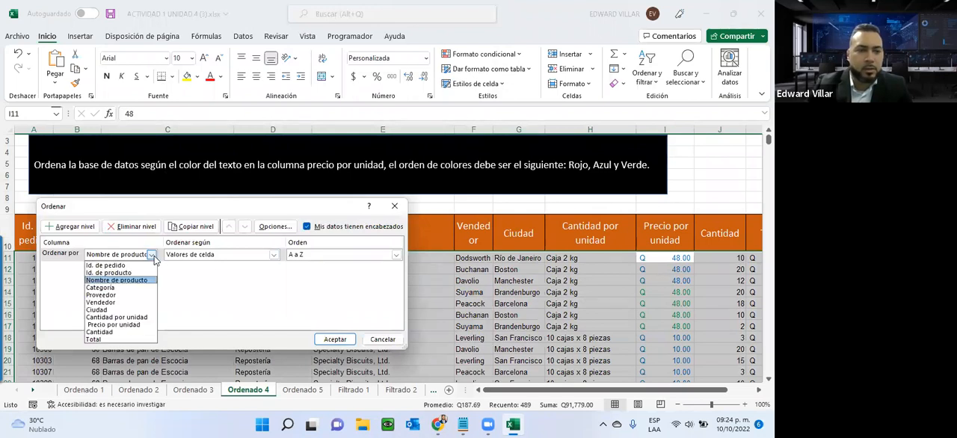
click(132, 326)
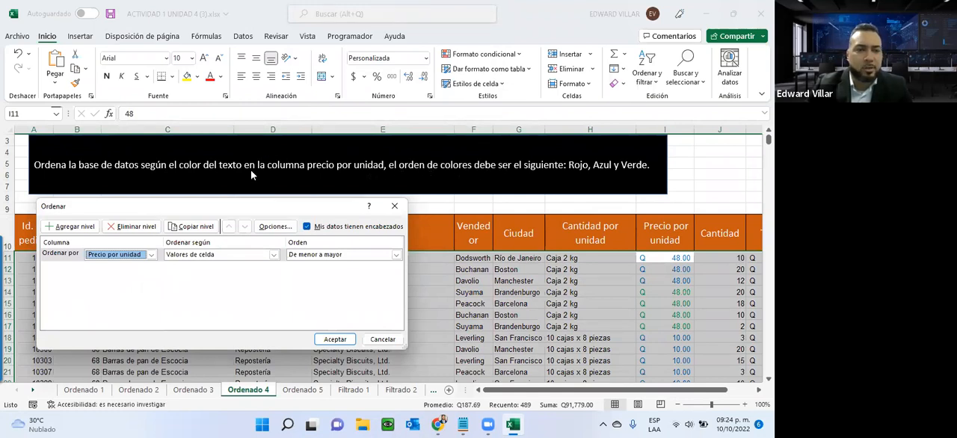
click(222, 255)
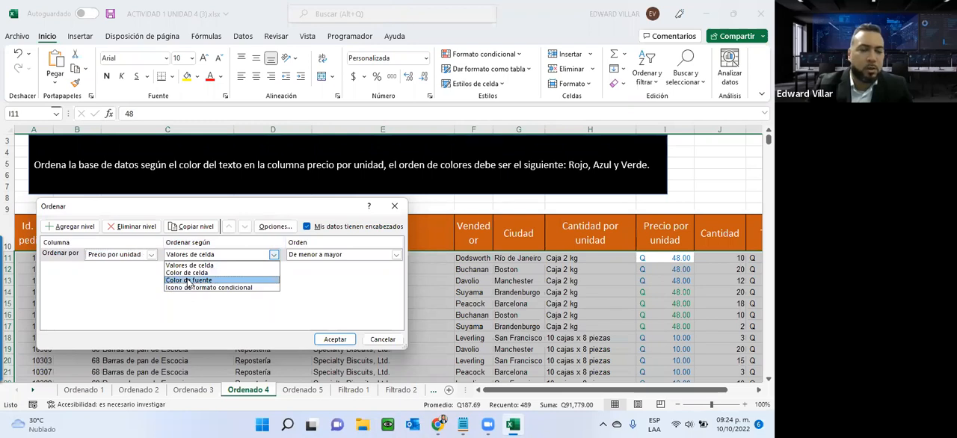
click(187, 280)
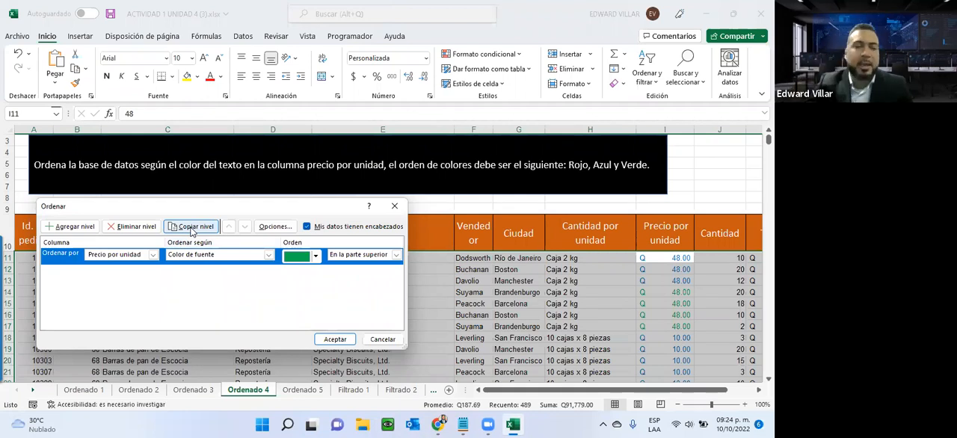
click(315, 257)
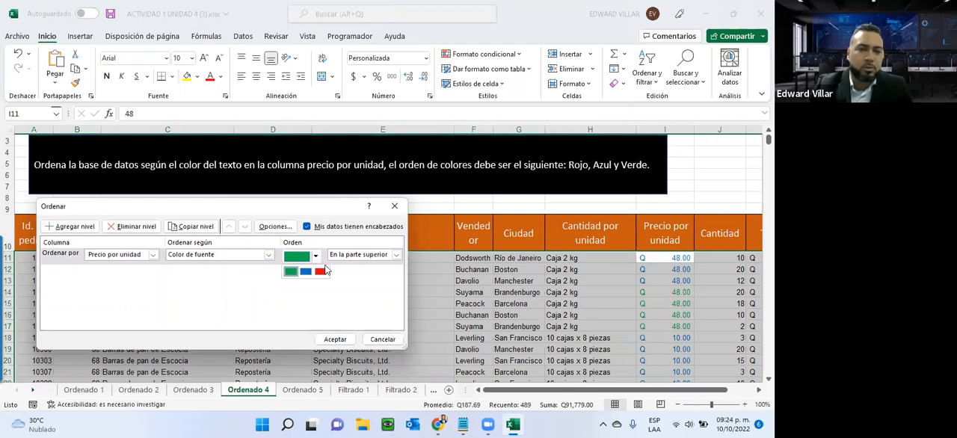
click(320, 272)
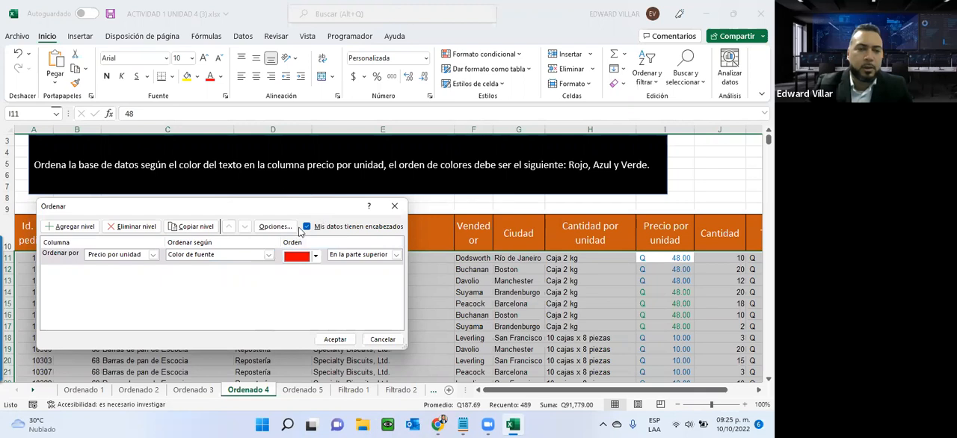
- Add a second sort level for Precio por unidad by Color de fuente, with blue at the top
click(67, 227)
click(153, 271)
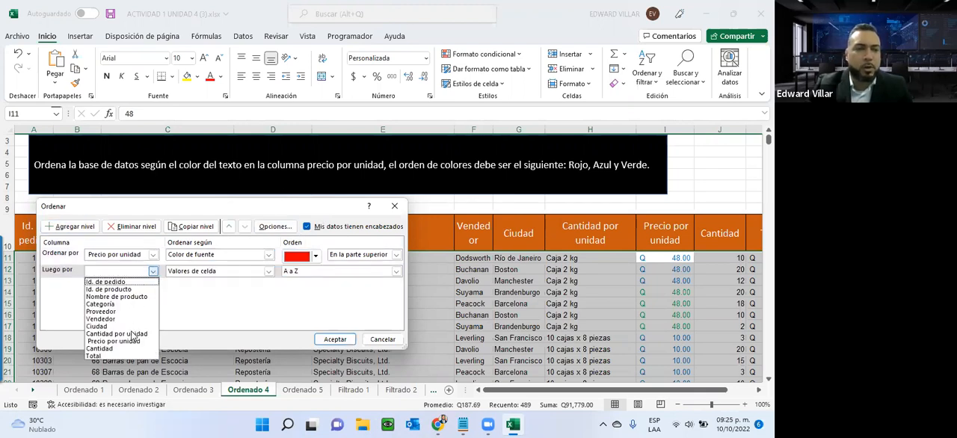
click(131, 341)
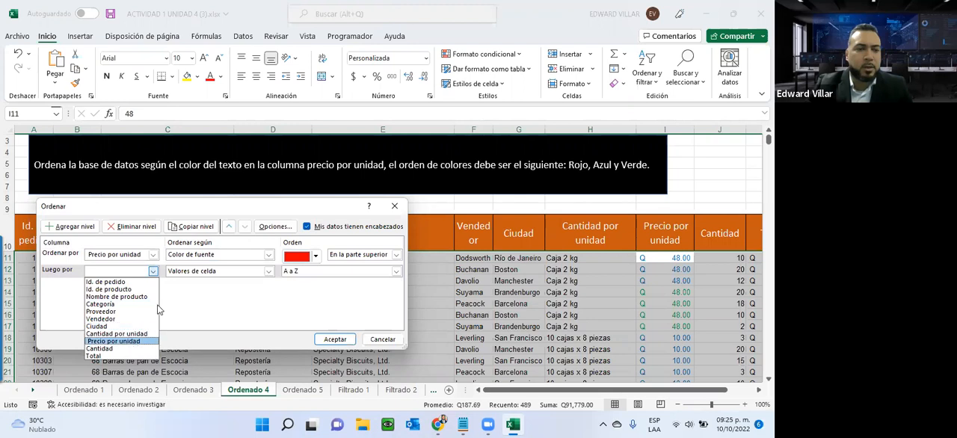
click(193, 274)
click(196, 296)
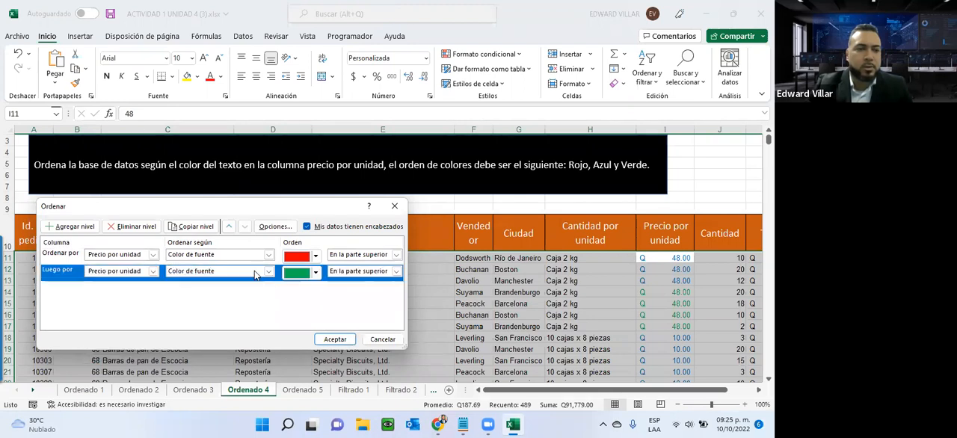
click(316, 271)
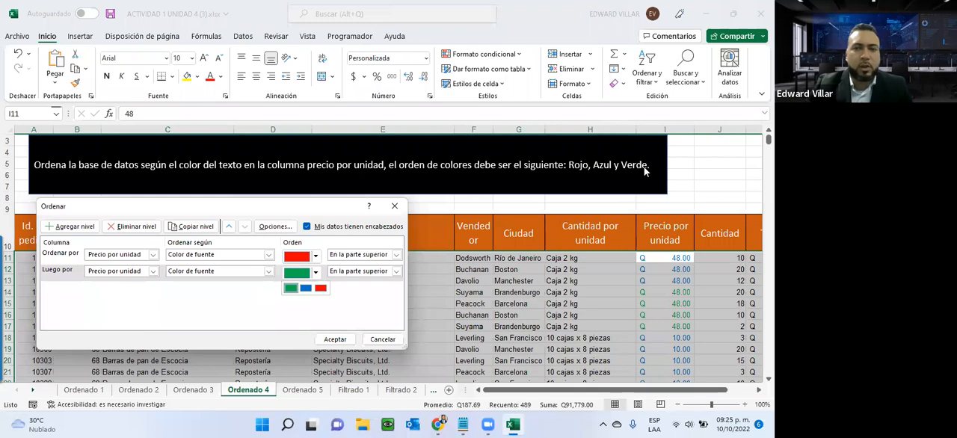
click(306, 289)
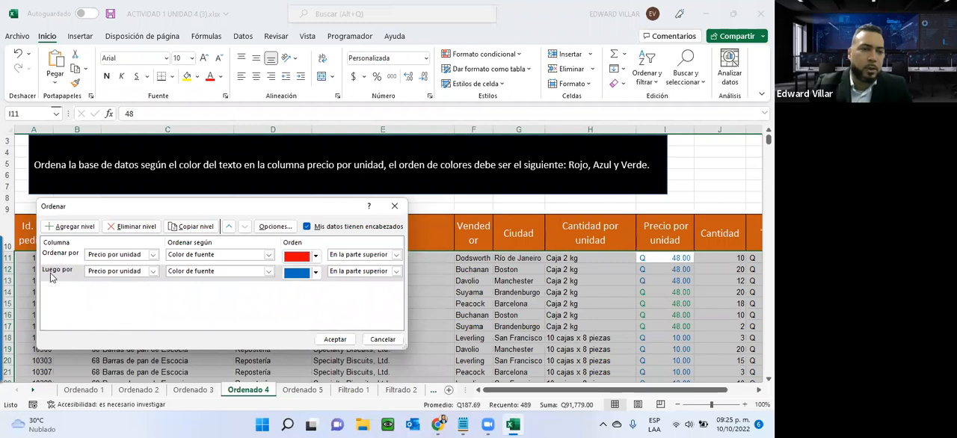
- Copy the blue level, set the copy's font colour to green, and apply the sort
click(191, 226)
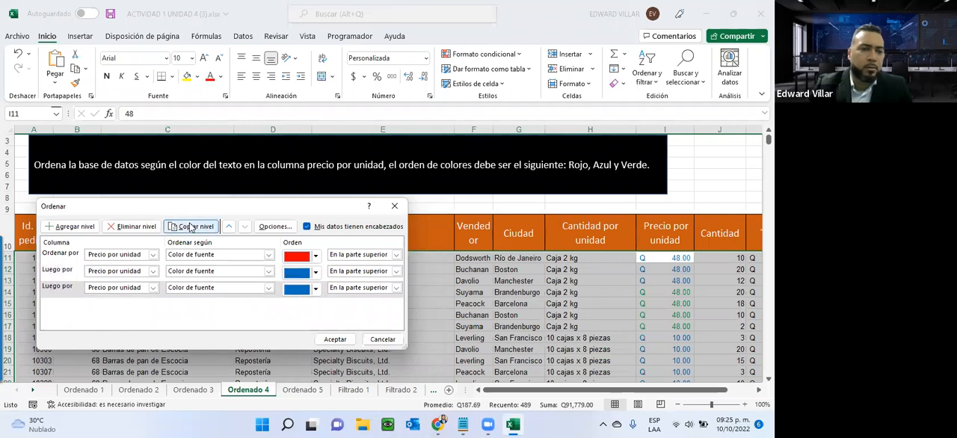
click(315, 290)
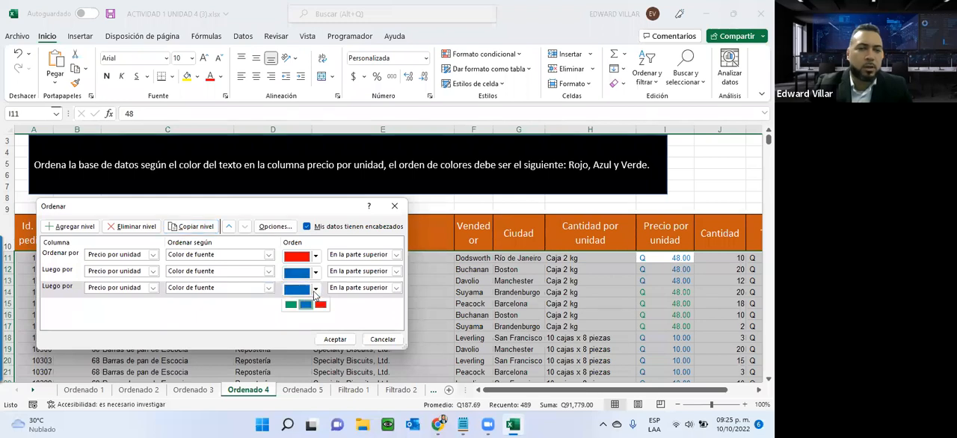
click(290, 309)
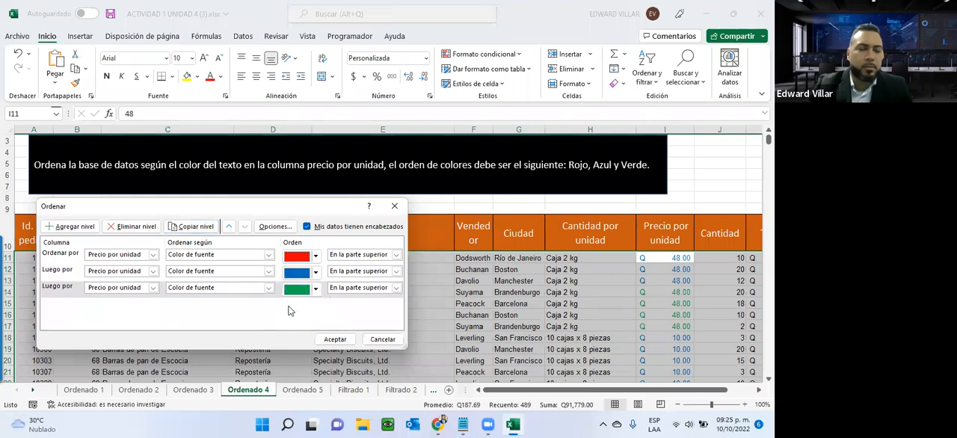
click(335, 340)
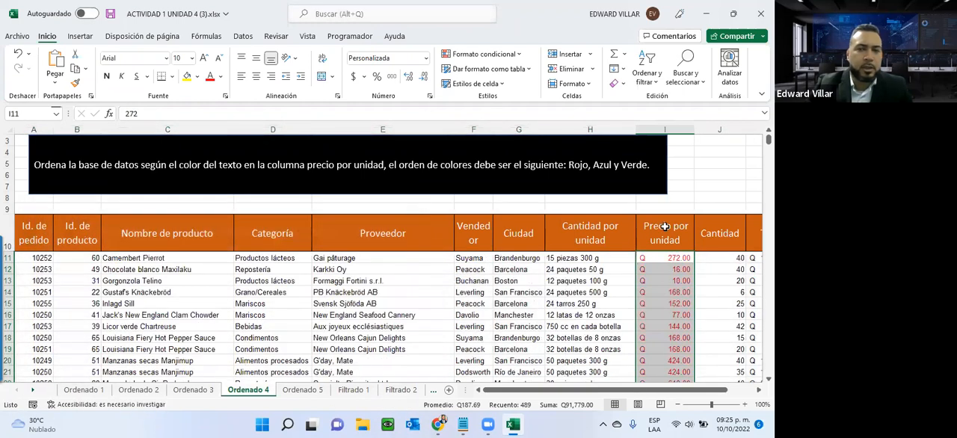
- Examine the font-colour order down the Precio por unidad column against the instruction
scroll(667, 305, down, 3)
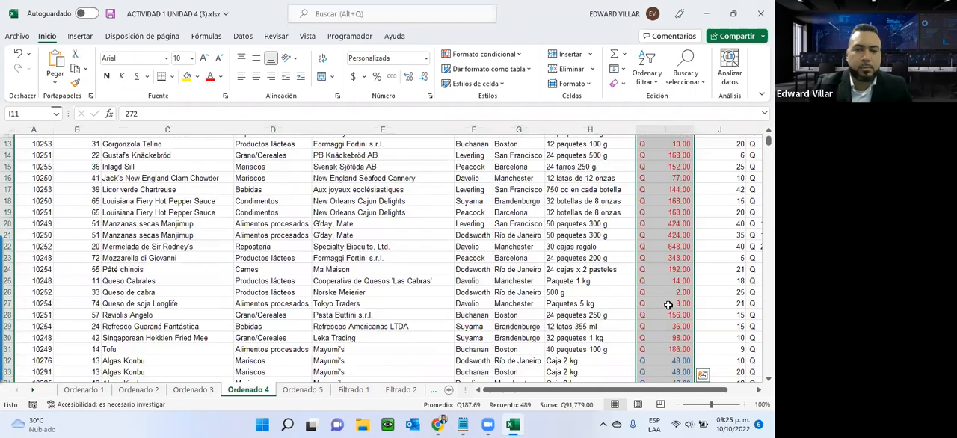
scroll(667, 305, down, 15)
scroll(662, 303, down, 20)
scroll(651, 304, down, 20)
scroll(651, 303, down, 20)
scroll(645, 300, down, 7)
scroll(646, 300, up, 11)
scroll(646, 299, down, 2)
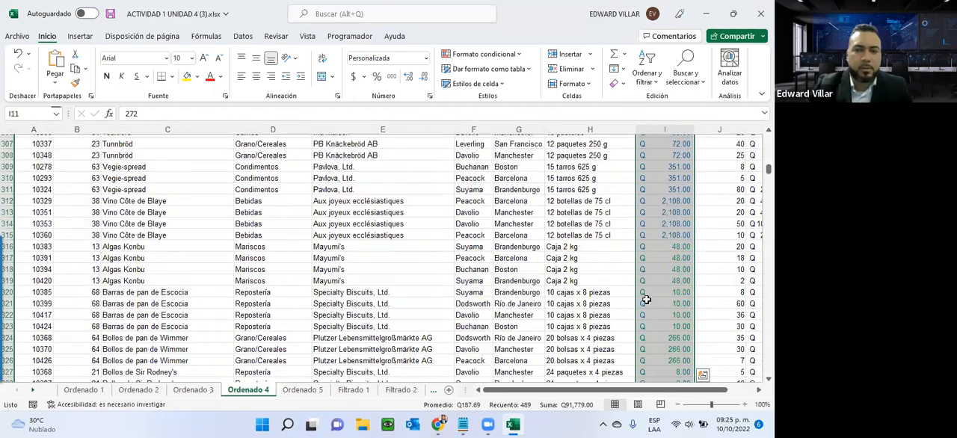
scroll(646, 299, down, 13)
scroll(646, 299, up, 20)
scroll(644, 294, up, 8)
scroll(643, 283, up, 20)
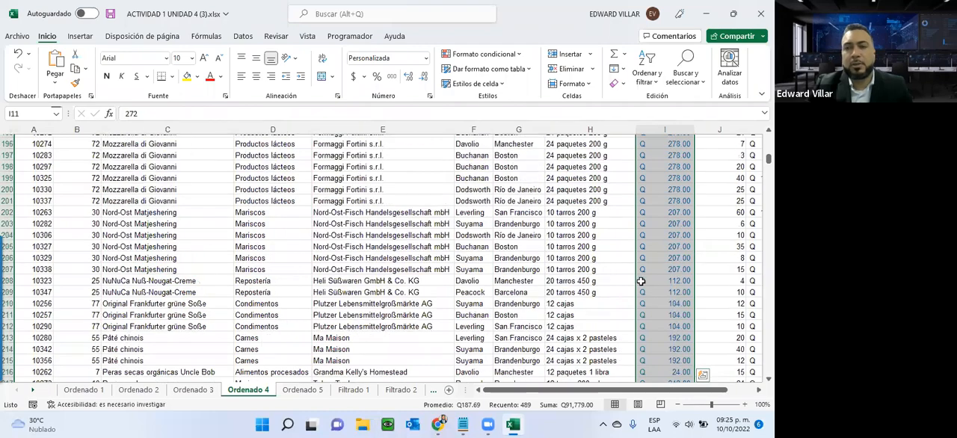
scroll(639, 270, up, 20)
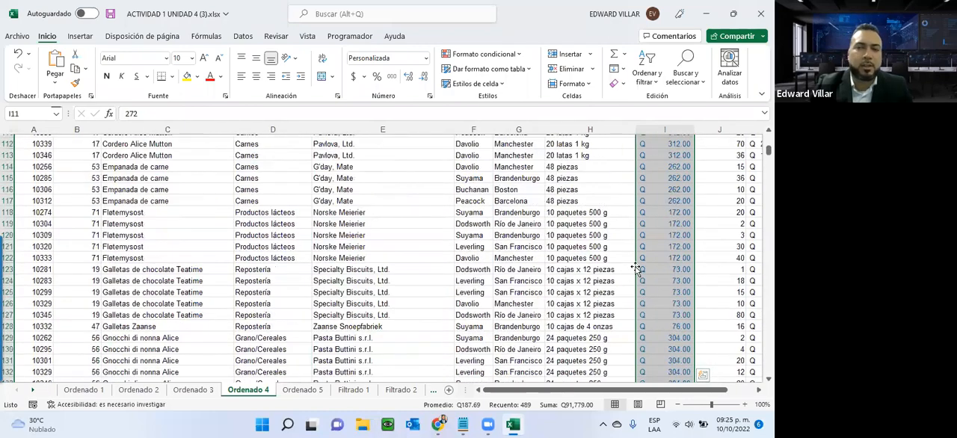
scroll(624, 248, up, 20)
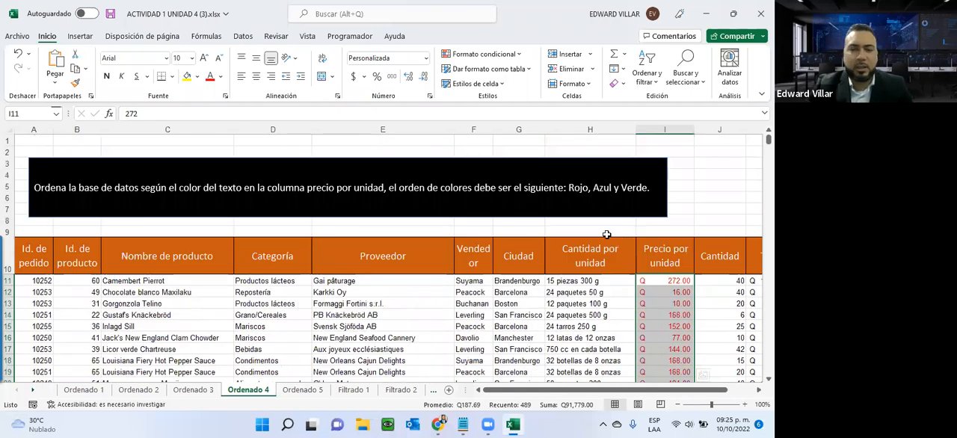
- On the Ordenado 5 sheet, select the Total data from K11 to the last row and start a custom sort with the selection expanded
click(301, 390)
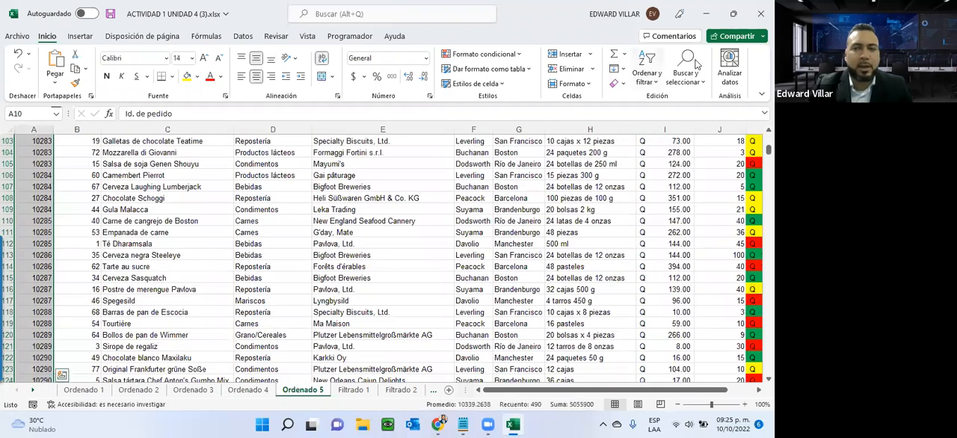
drag(769, 150, 767, 135)
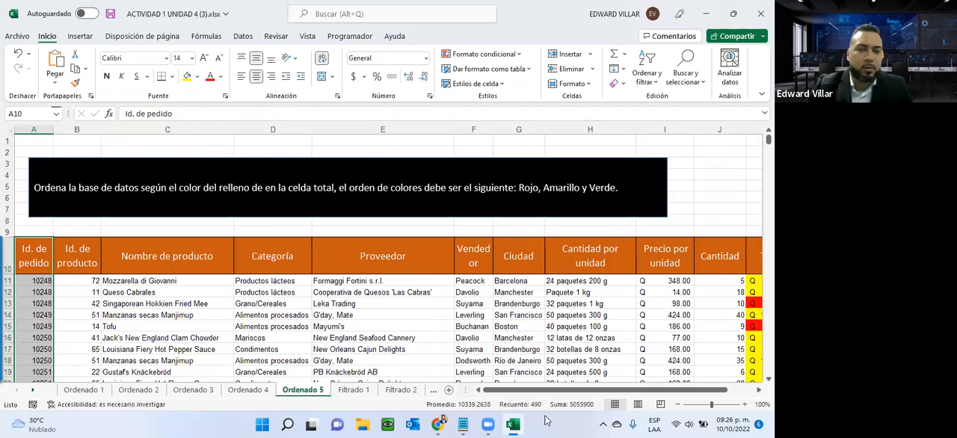
drag(547, 392, 574, 392)
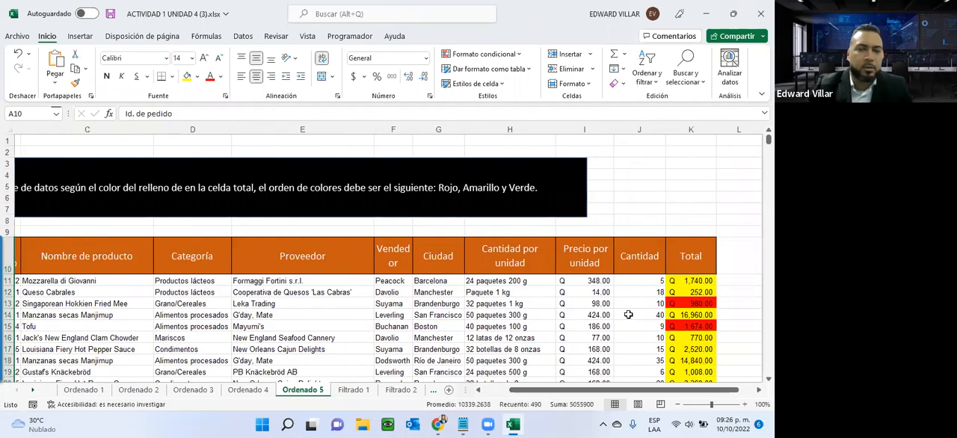
click(680, 279)
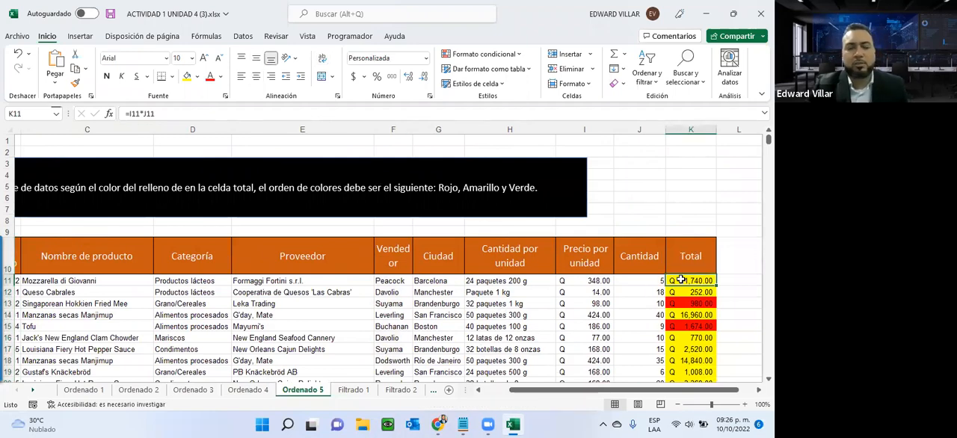
key(ctrl+shift+Down)
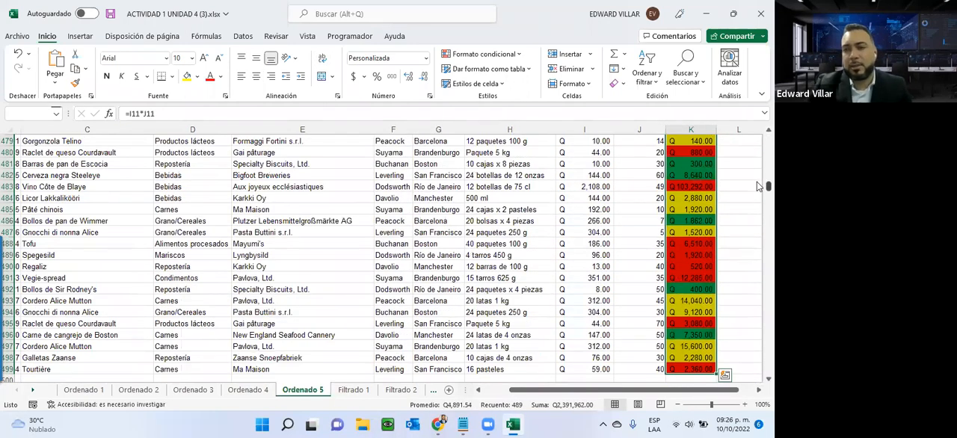
drag(757, 185, 756, 131)
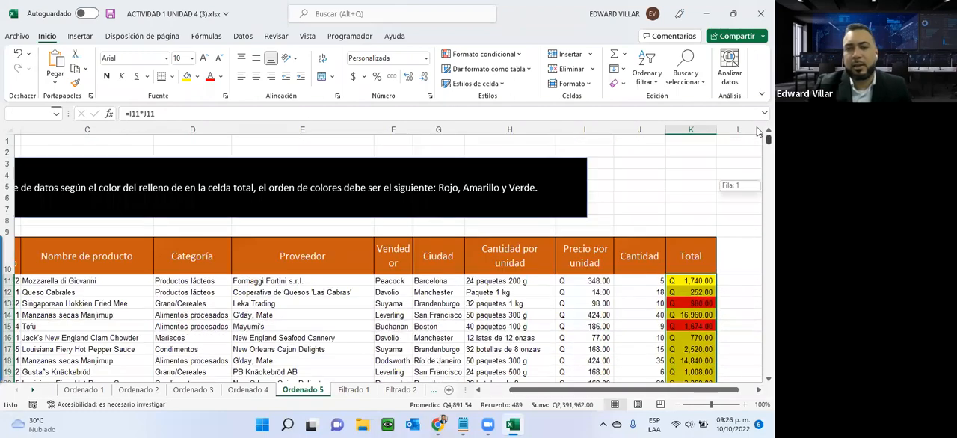
click(647, 72)
click(648, 129)
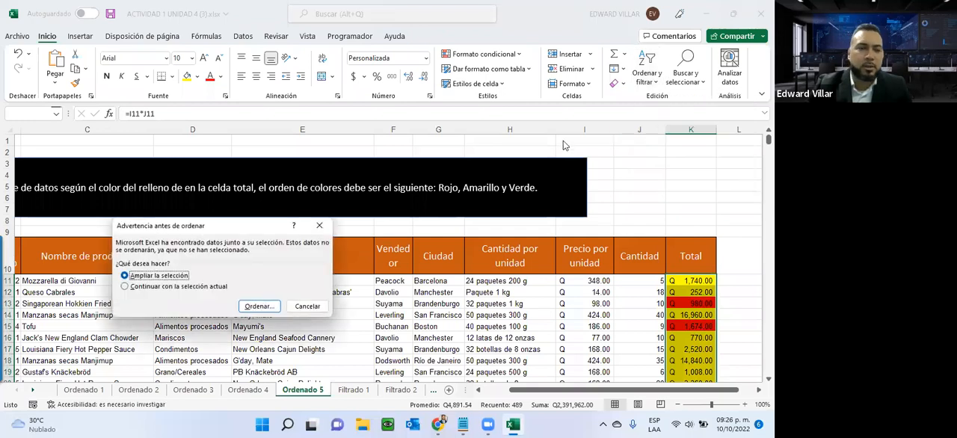
click(258, 306)
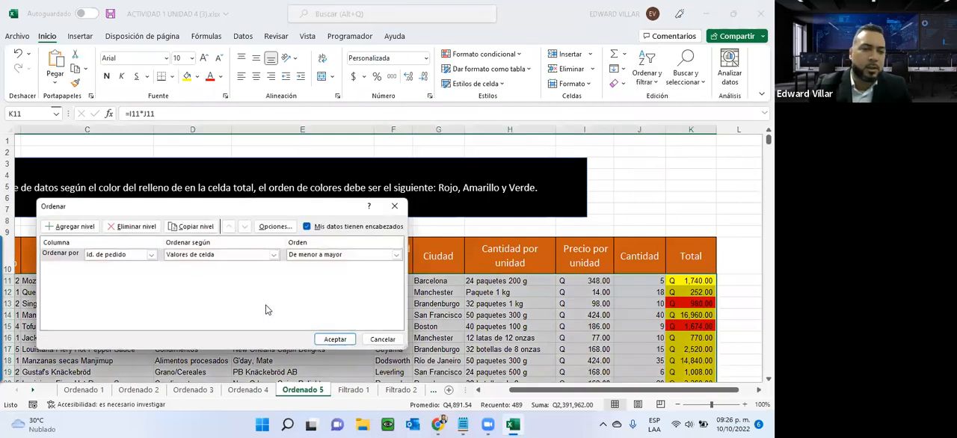
- Set the first sort level to Total by Color de celda, with red at the top
click(152, 255)
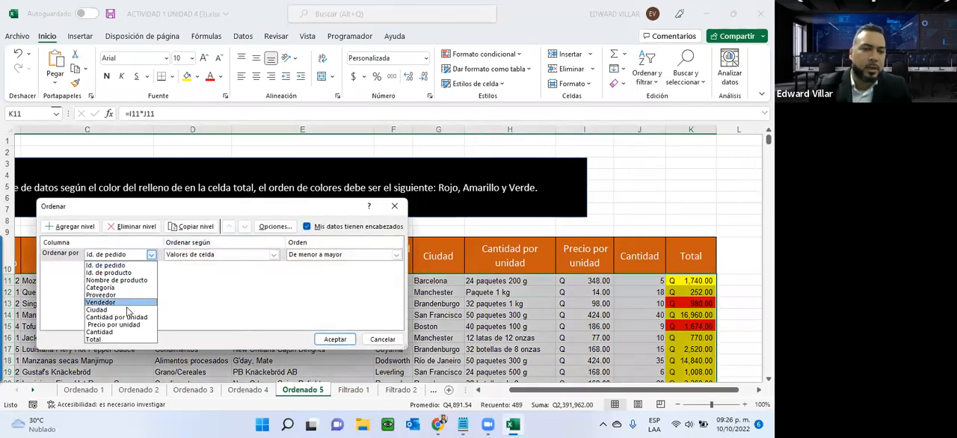
click(108, 340)
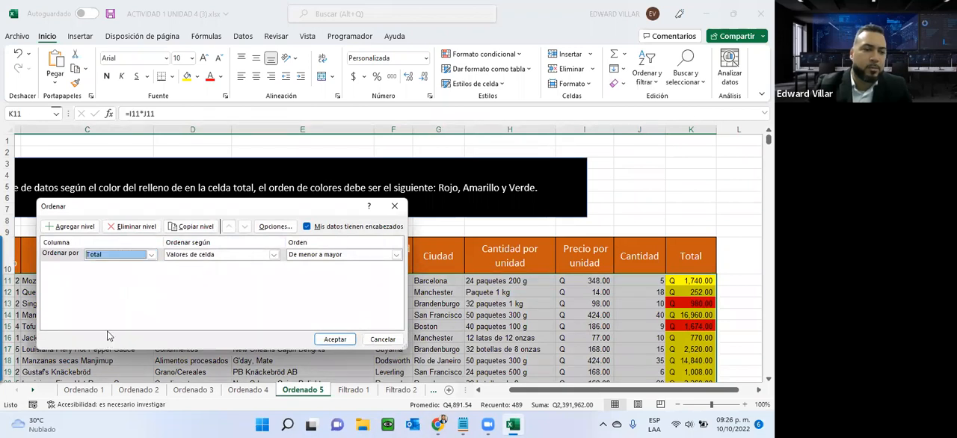
click(198, 256)
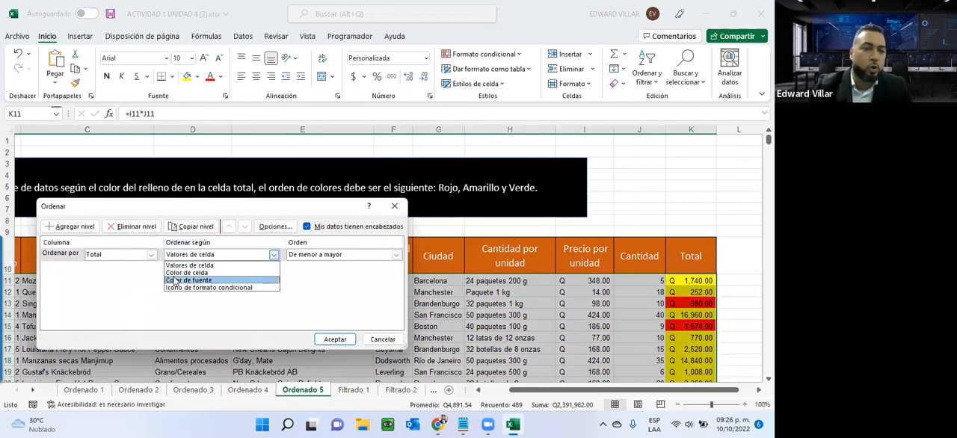
click(183, 273)
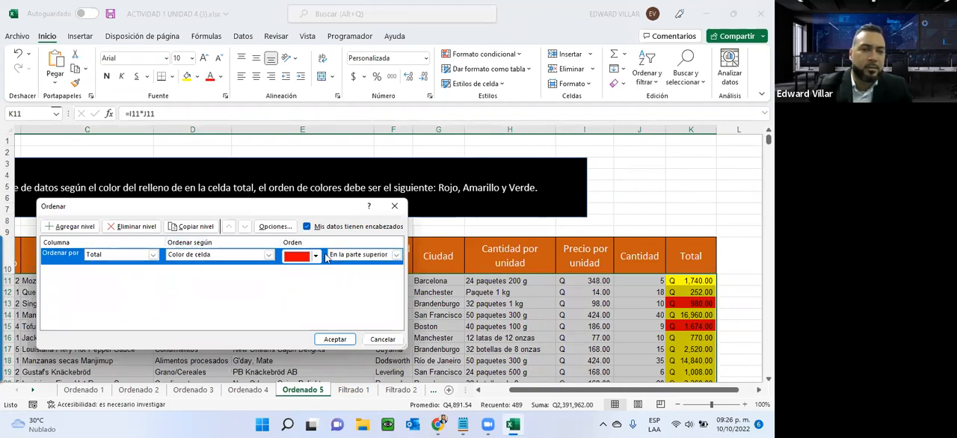
- Copy the sort level twice, setting the copies to yellow and green in that order, and apply the cell-colour sort
click(193, 226)
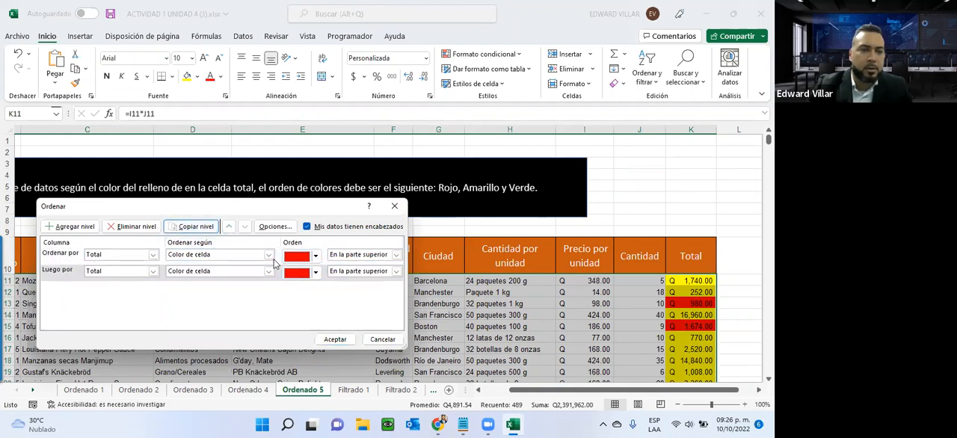
click(303, 280)
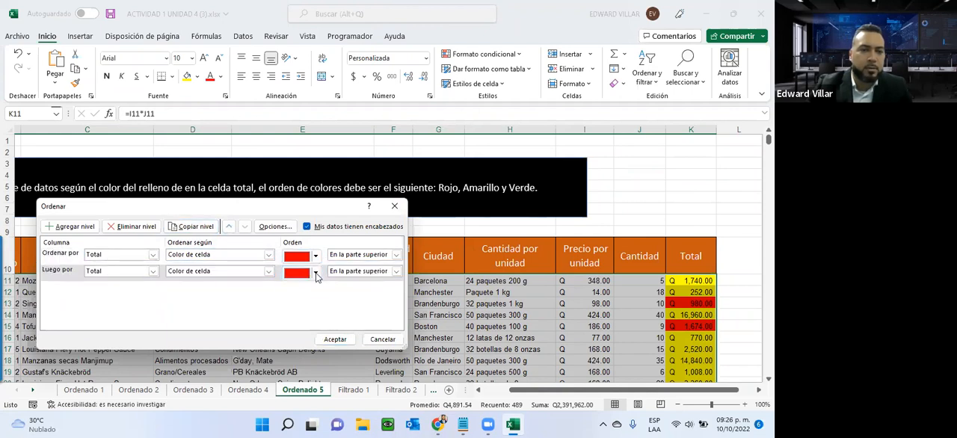
click(305, 288)
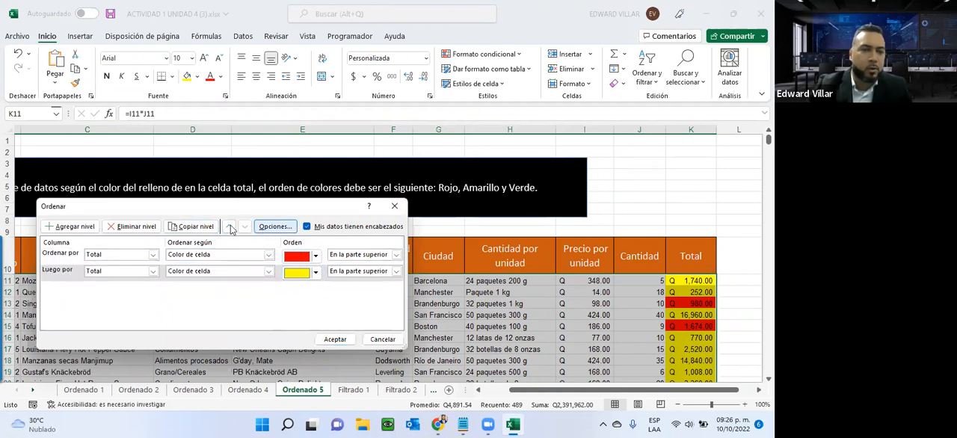
click(192, 226)
click(315, 290)
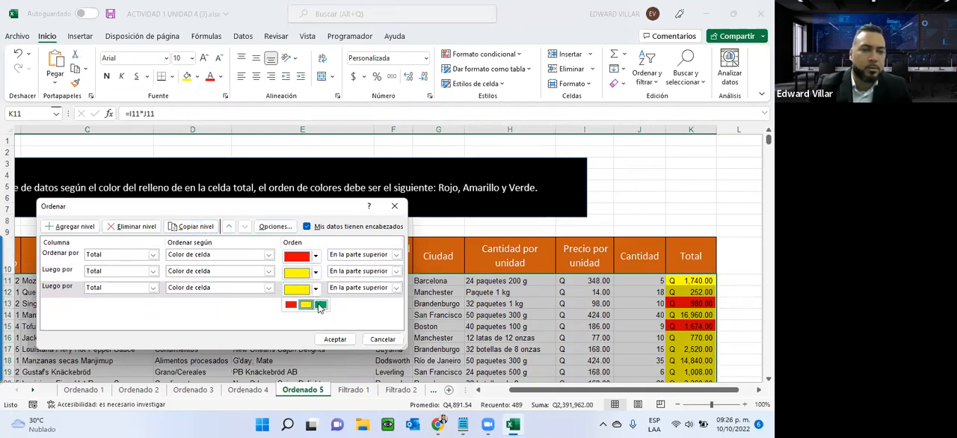
click(310, 305)
click(321, 340)
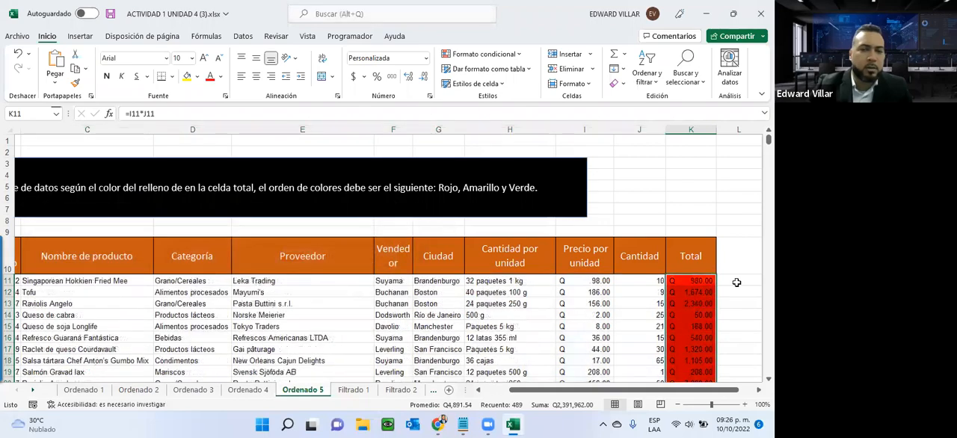
- Examine the fill-colour order down the Total column against the red, yellow and green order in the instruction
scroll(676, 318, down, 20)
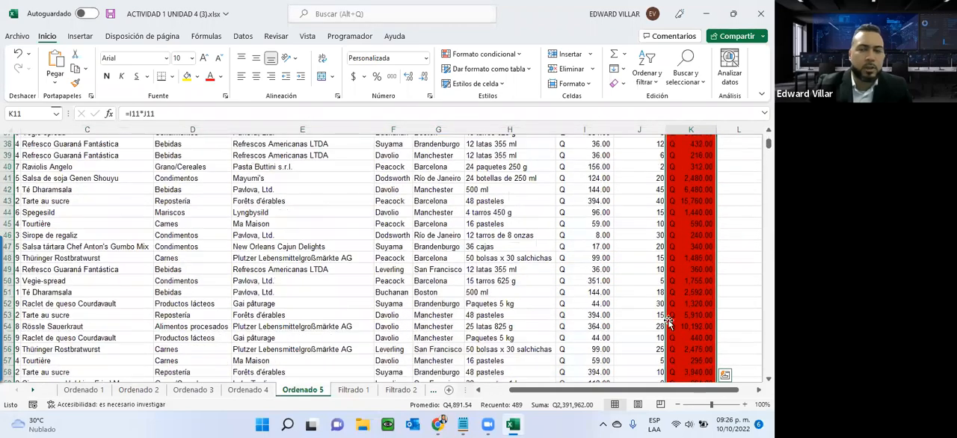
scroll(669, 320, down, 20)
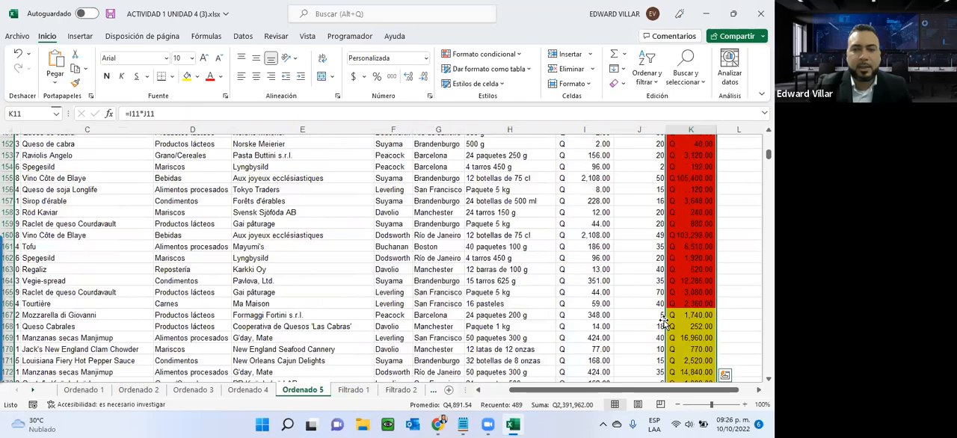
scroll(663, 320, down, 20)
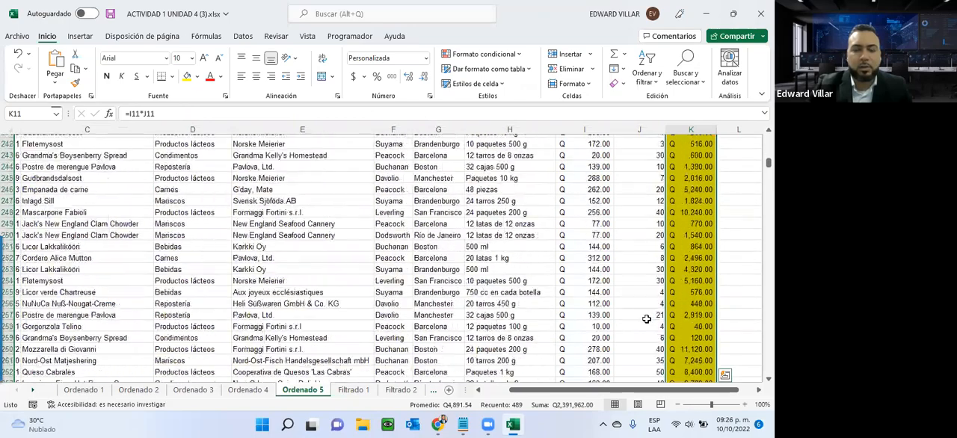
scroll(646, 318, down, 20)
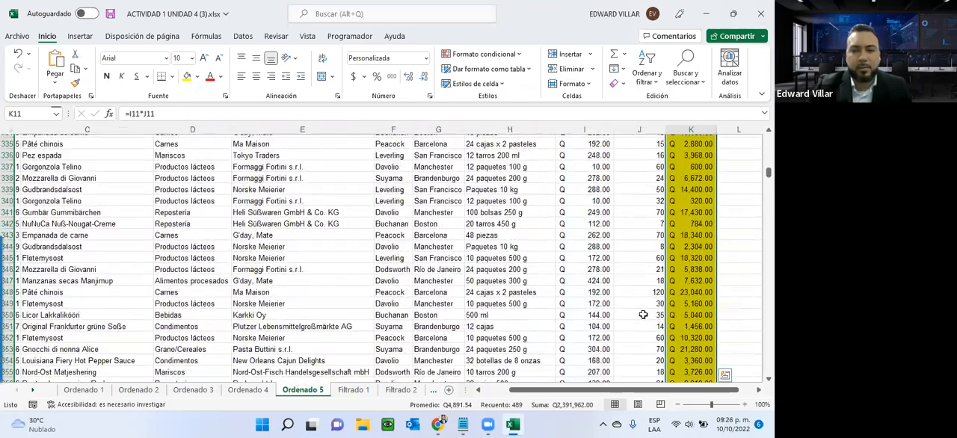
scroll(643, 314, down, 8)
click(643, 315)
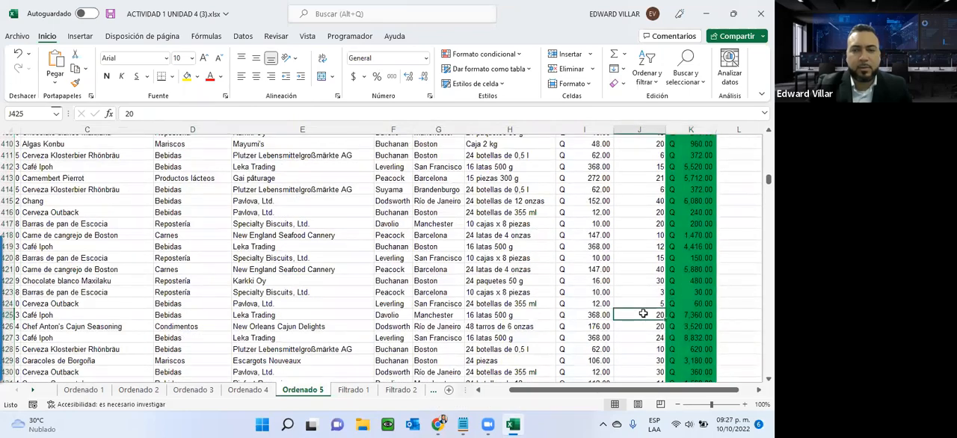
scroll(756, 154, up, 14)
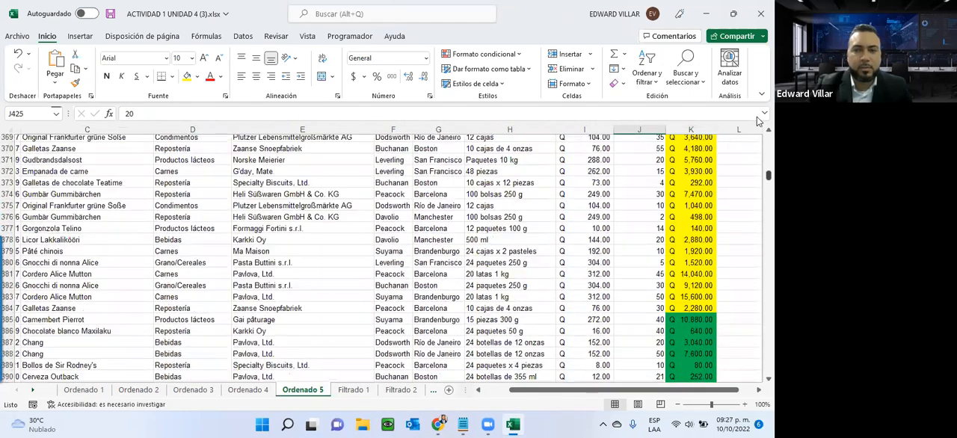
scroll(756, 141, up, 20)
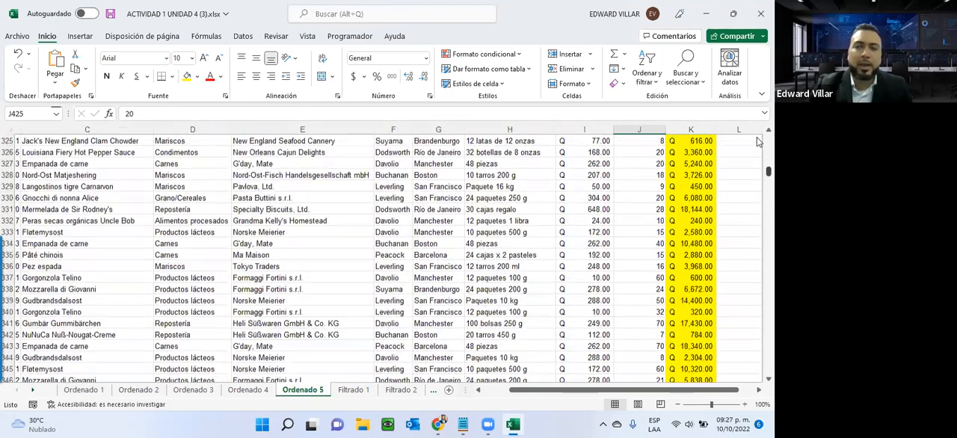
scroll(756, 139, up, 9)
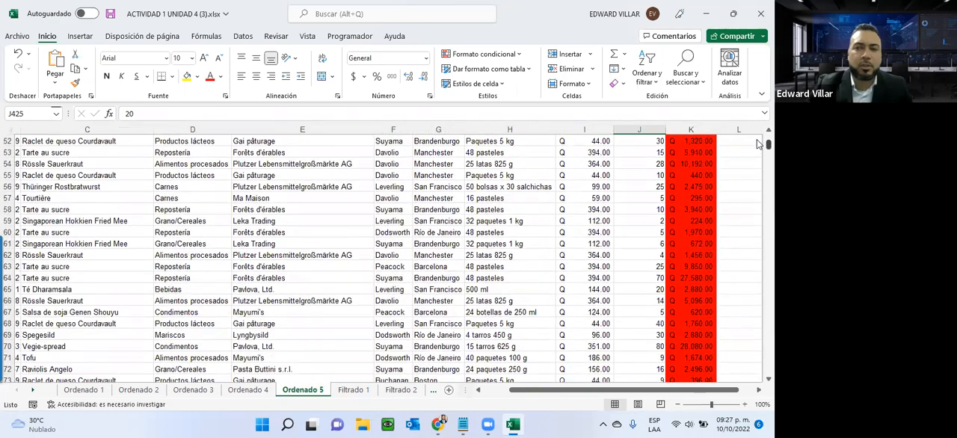
scroll(756, 142, up, 10)
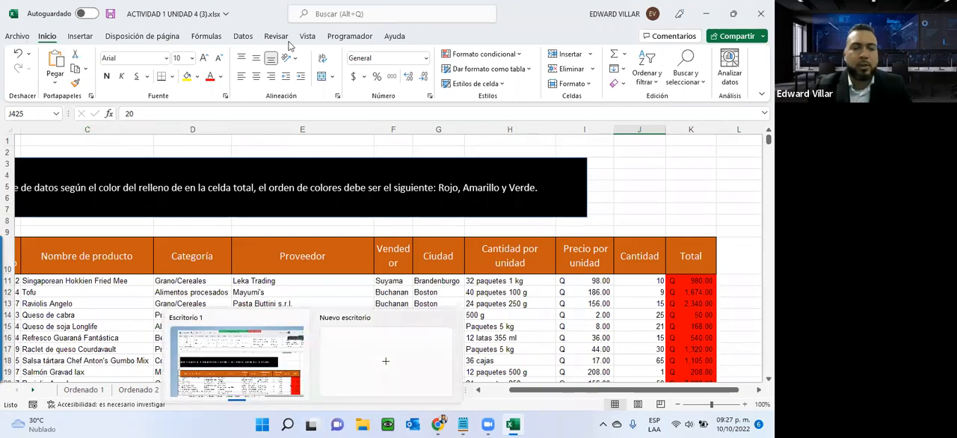
- On the Filtrado 1 sheet, turn on filtering for the header row from Id. de pedido to Total
click(348, 381)
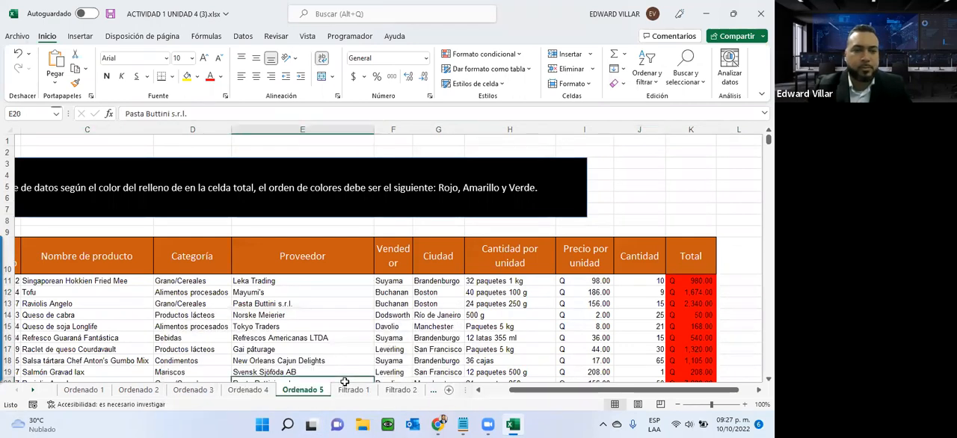
click(352, 389)
scroll(55, 301, up, 2)
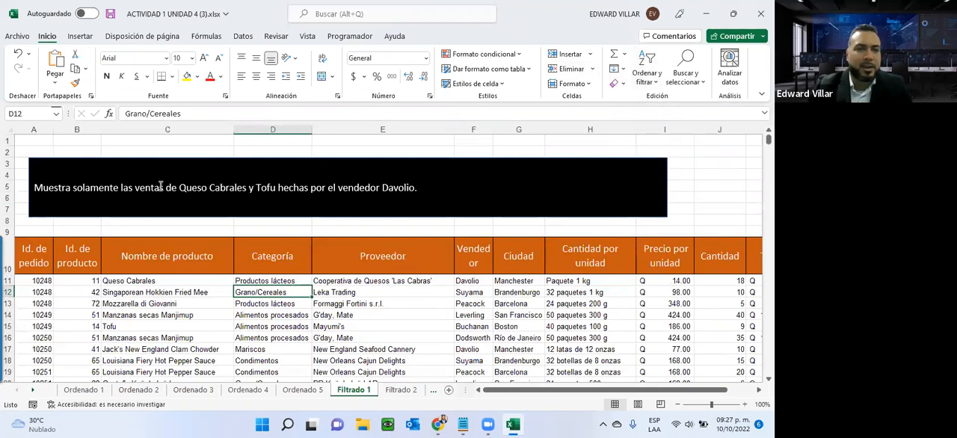
drag(32, 254, 674, 258)
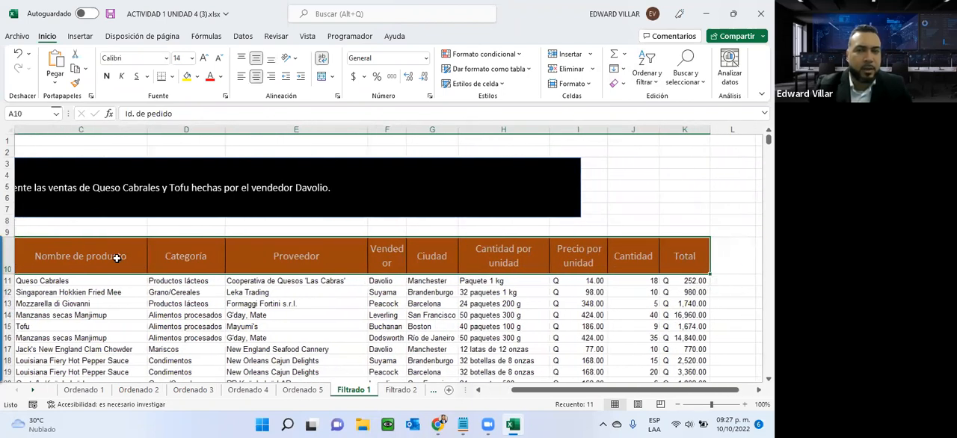
click(652, 76)
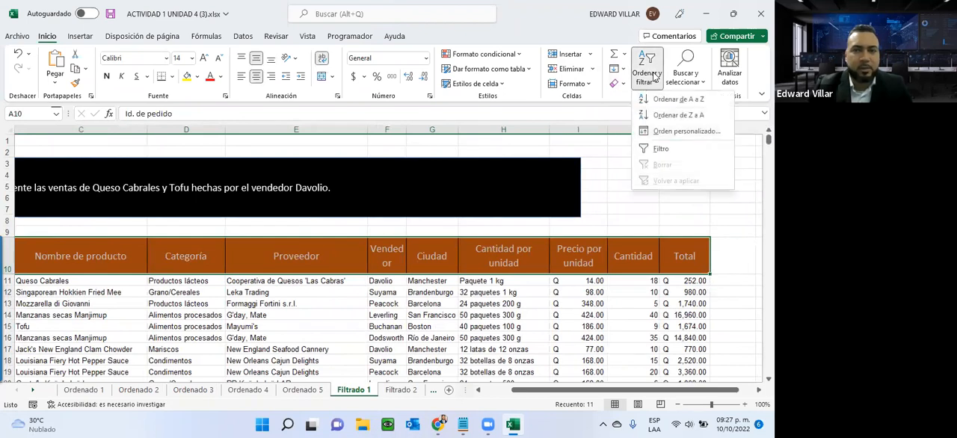
click(654, 148)
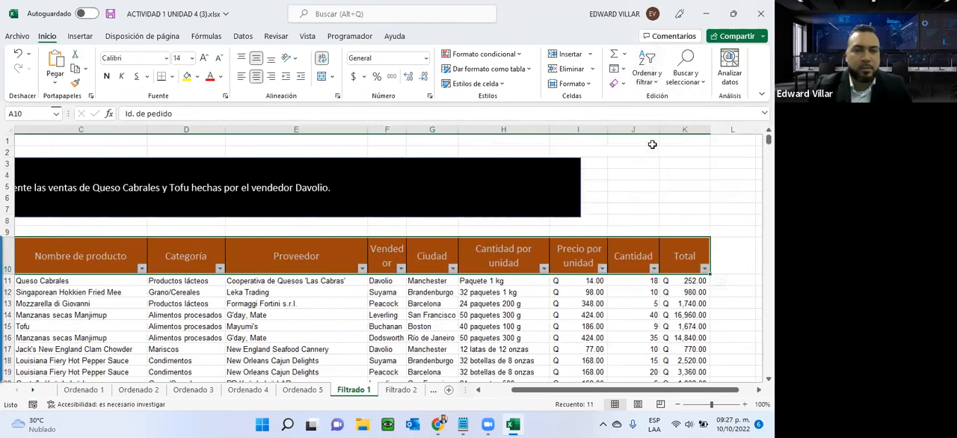
click(498, 392)
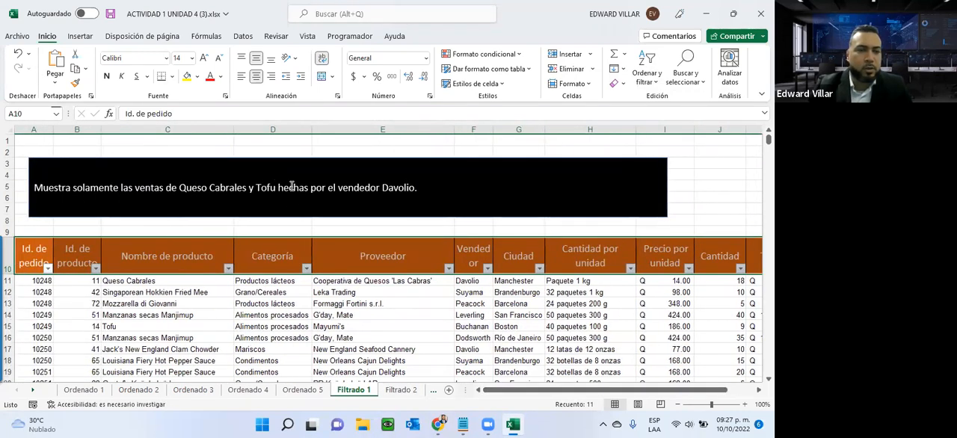
- Filter Nombre de producto to show only Tofu and Queso Cabrales
click(228, 271)
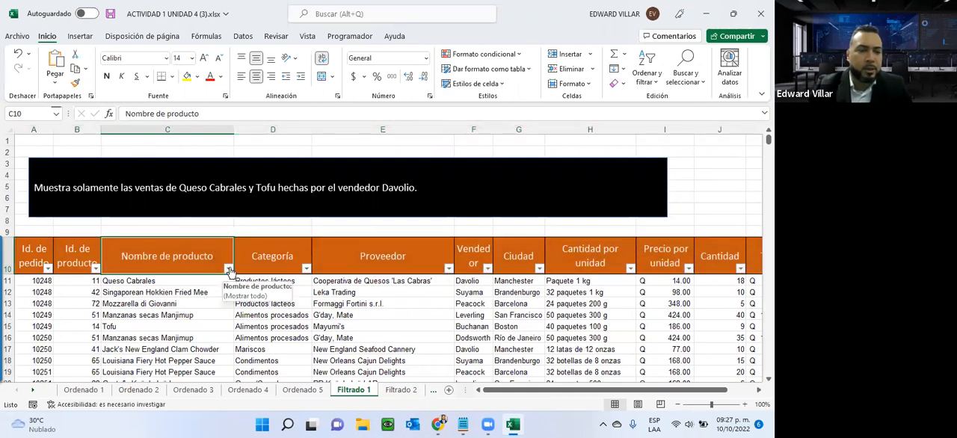
click(228, 269)
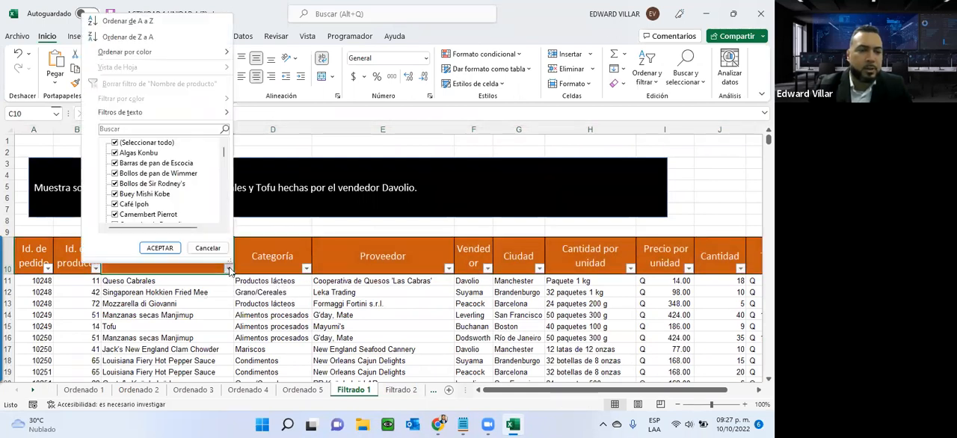
click(115, 142)
scroll(123, 177, down, 3)
scroll(120, 179, down, 15)
scroll(109, 186, down, 2)
scroll(118, 184, down, 3)
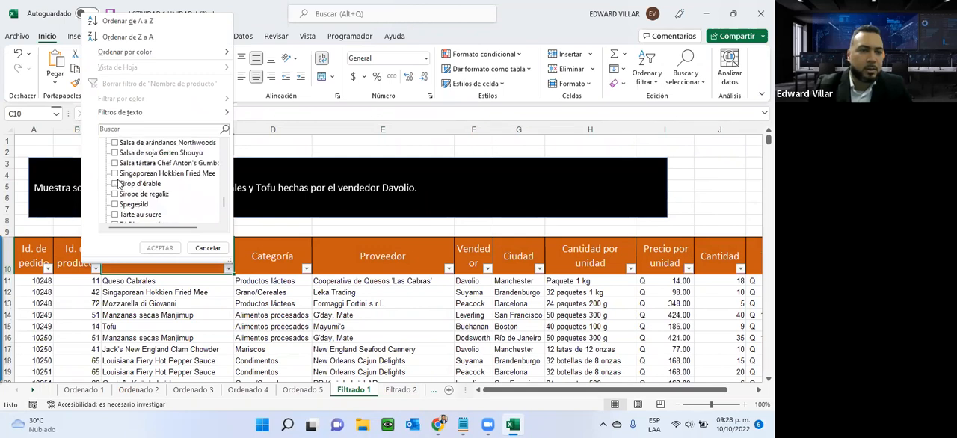
click(117, 186)
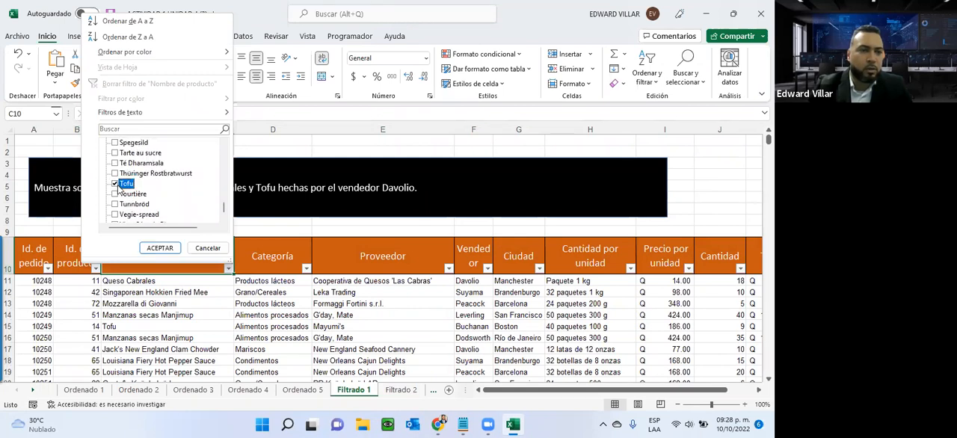
scroll(136, 193, down, 1)
scroll(136, 193, up, 6)
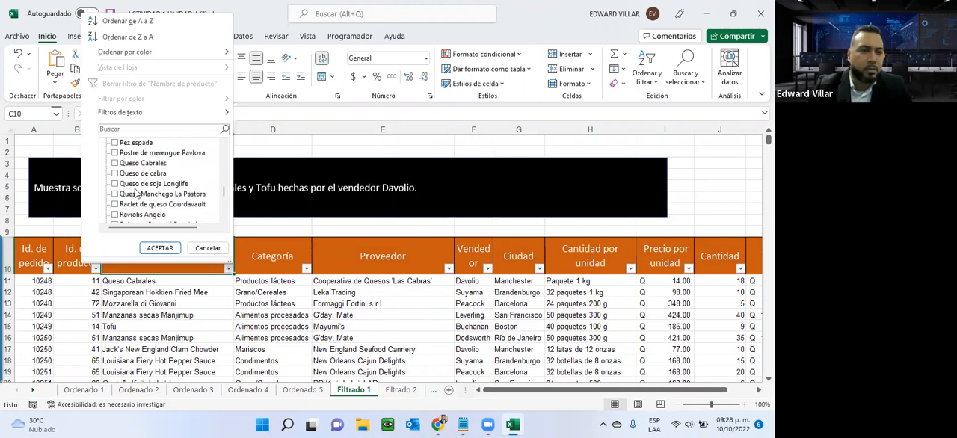
click(114, 163)
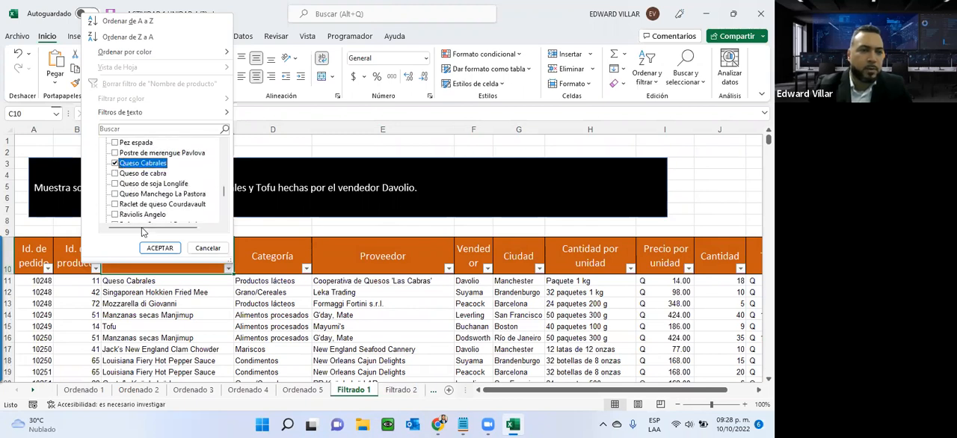
click(158, 248)
scroll(149, 276, down, 3)
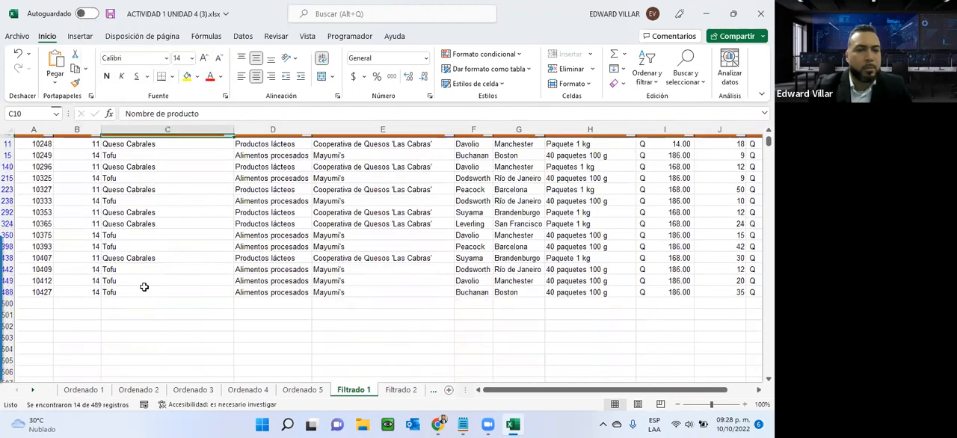
scroll(142, 254, up, 1)
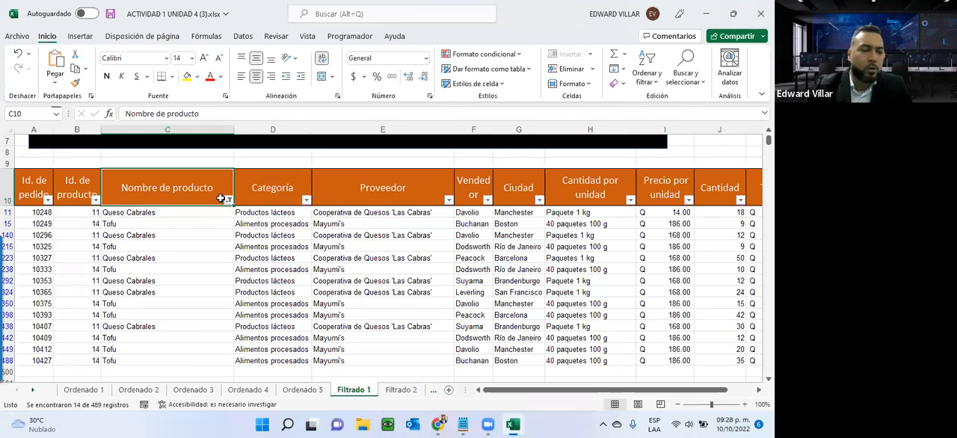
- Filter the Vendedor column to show only the salesperson named in the instruction
mouse_move(229, 200)
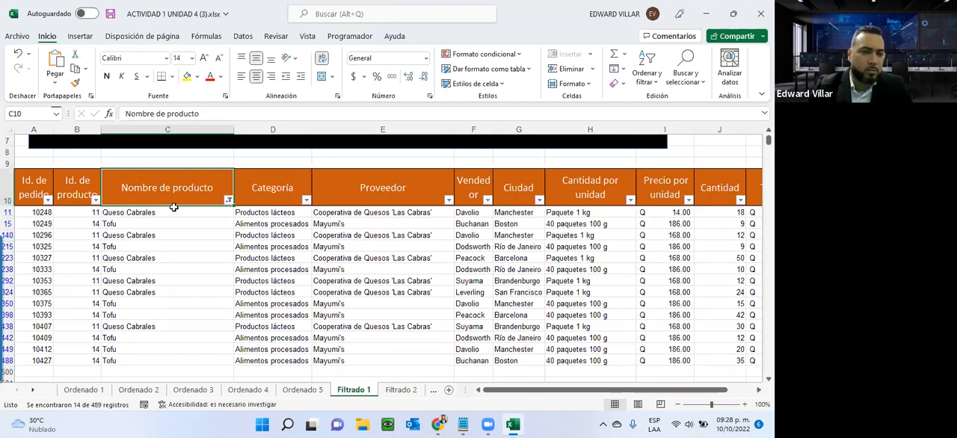
scroll(366, 282, up, 2)
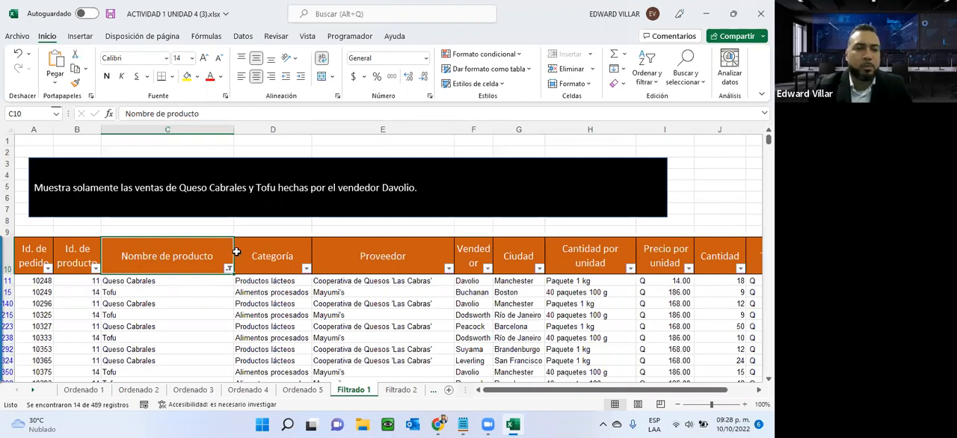
scroll(199, 254, down, 2)
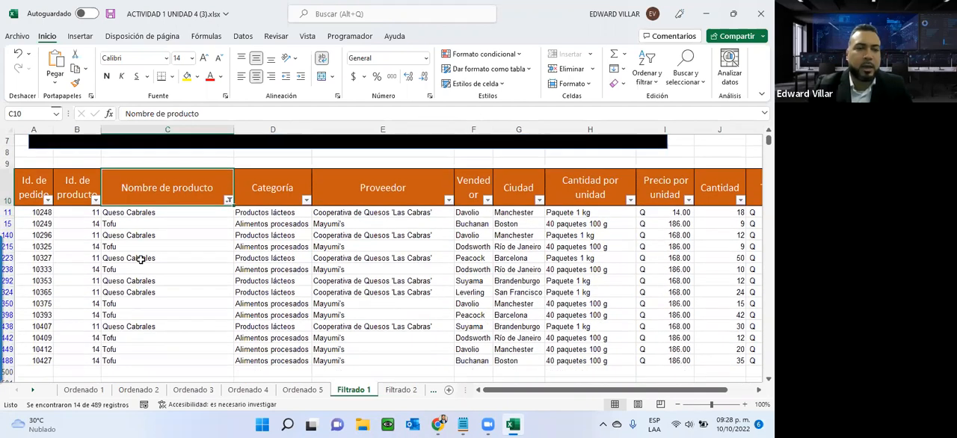
click(487, 201)
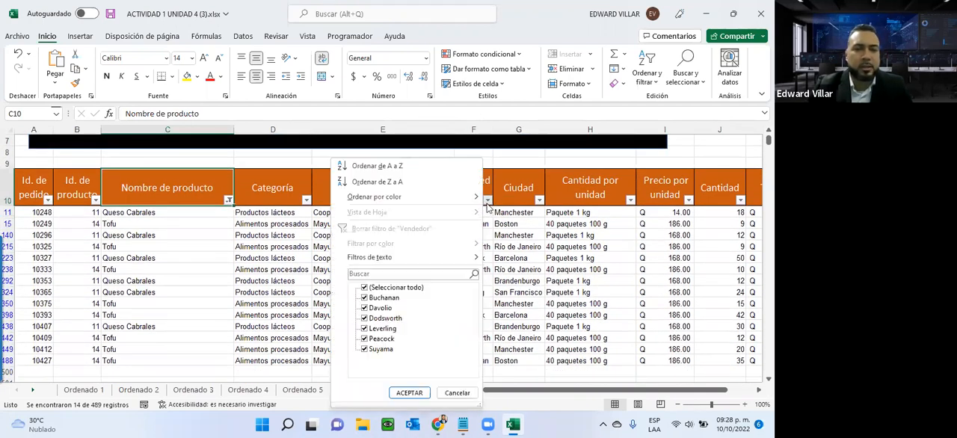
click(366, 288)
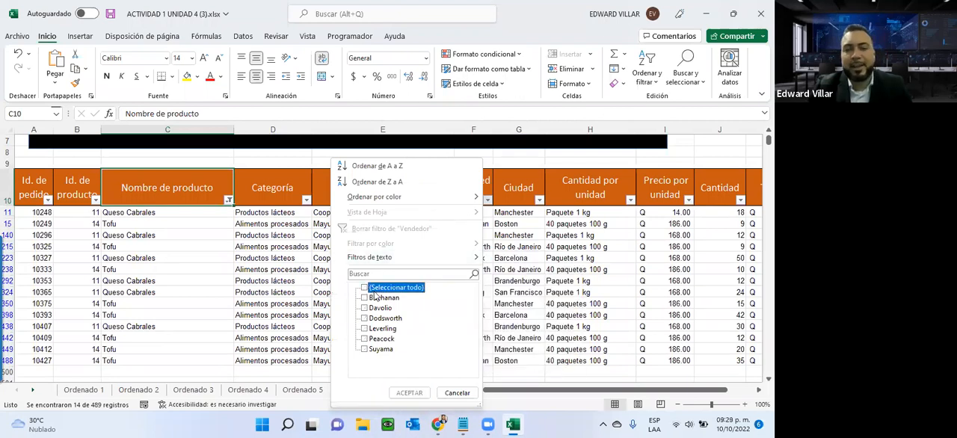
click(365, 309)
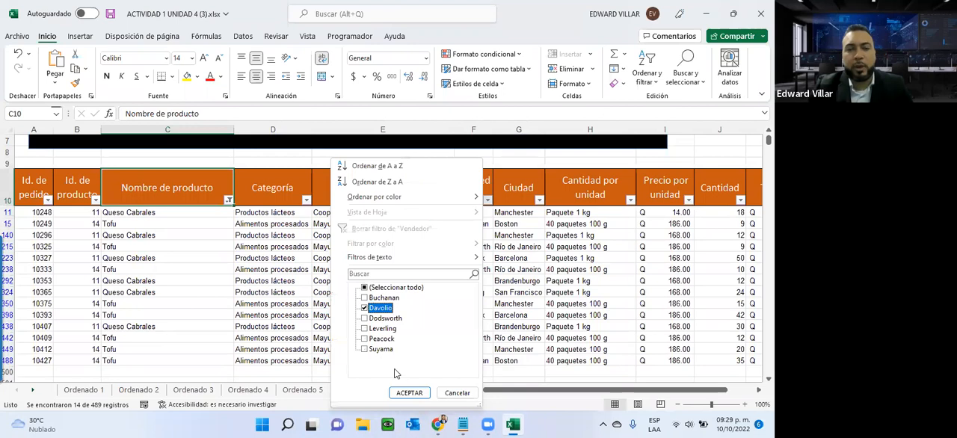
click(408, 393)
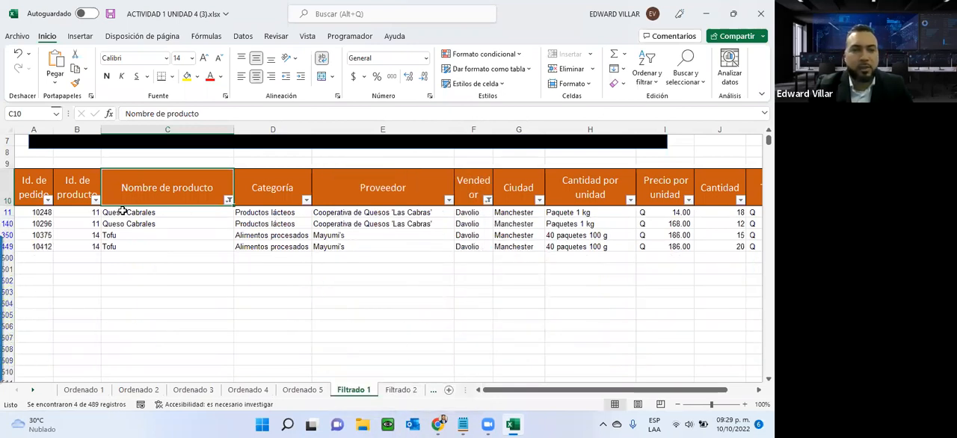
- Check the product names and salesperson in the filtered rows against the sheet's instruction
drag(123, 211, 111, 251)
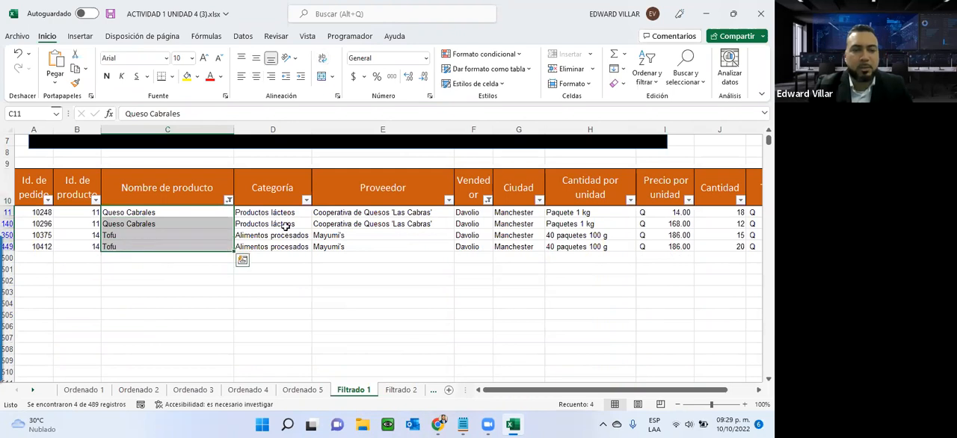
drag(465, 223, 461, 248)
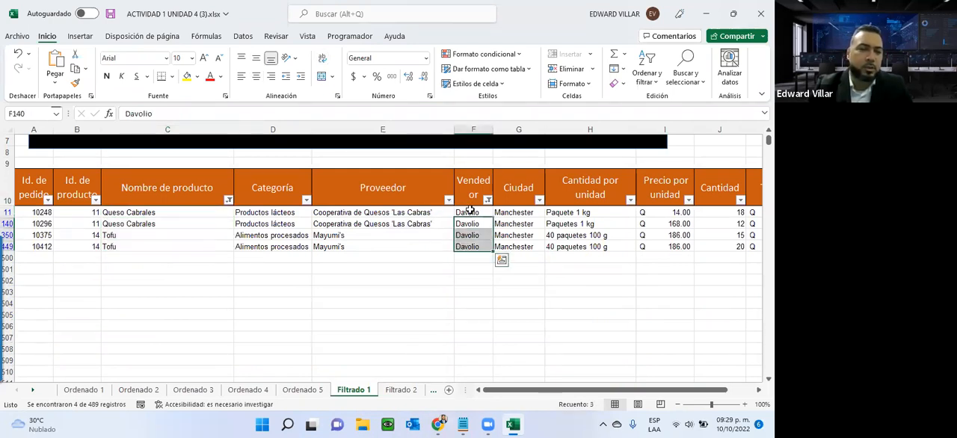
click(470, 212)
scroll(364, 296, up, 1)
scroll(363, 294, down, 1)
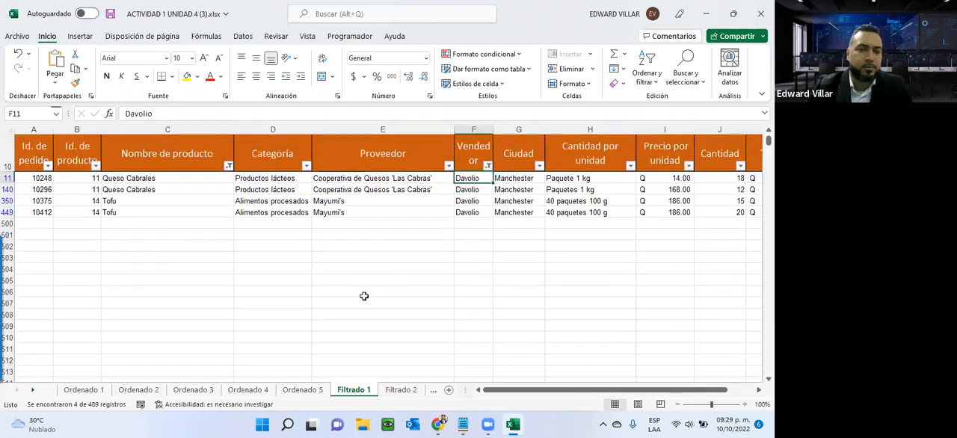
scroll(363, 294, up, 1)
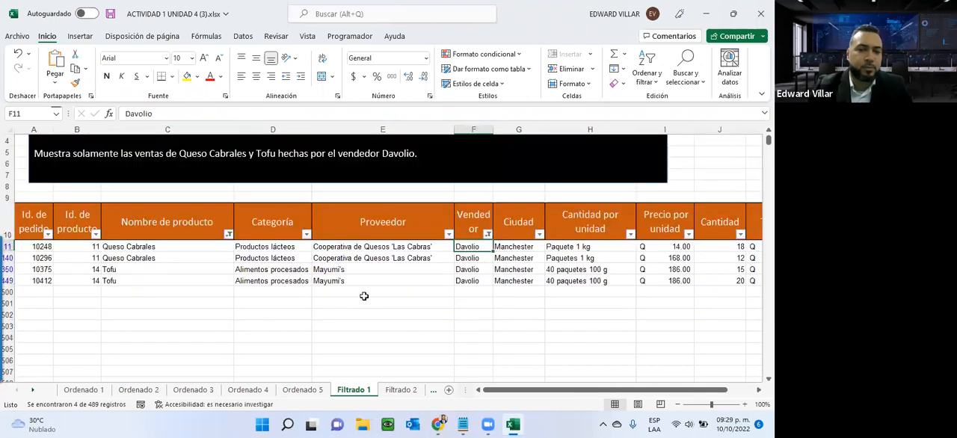
- On the Filtrado 2 sheet, turn on filtering for the table's header row
click(401, 389)
scroll(305, 289, down, 7)
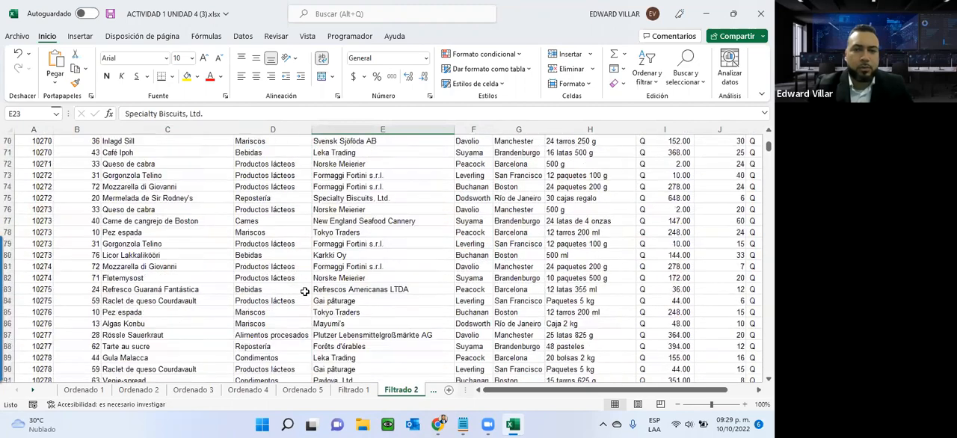
scroll(305, 290, up, 12)
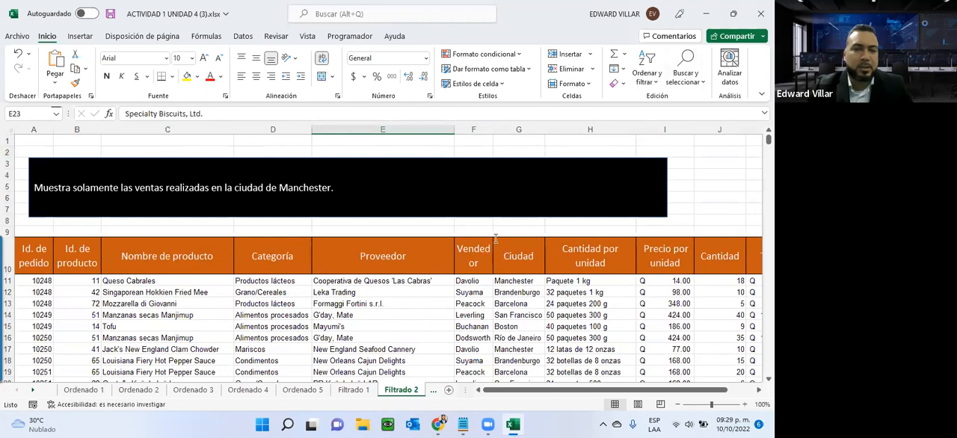
click(521, 252)
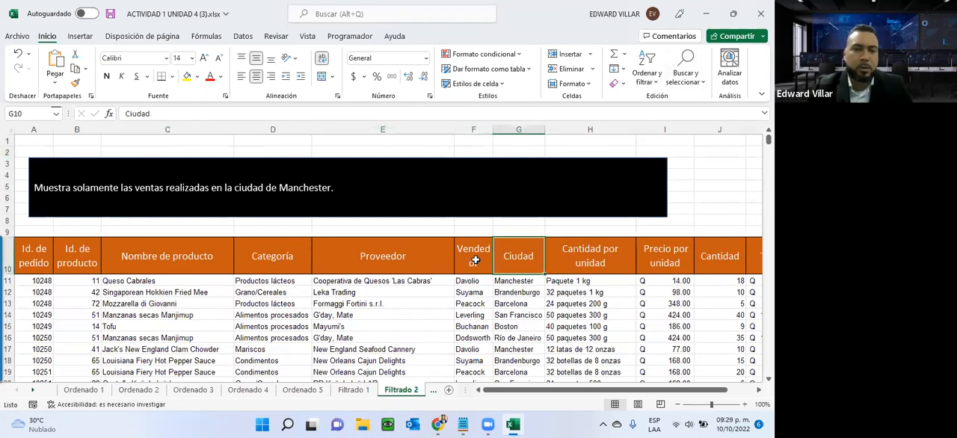
click(646, 75)
click(644, 147)
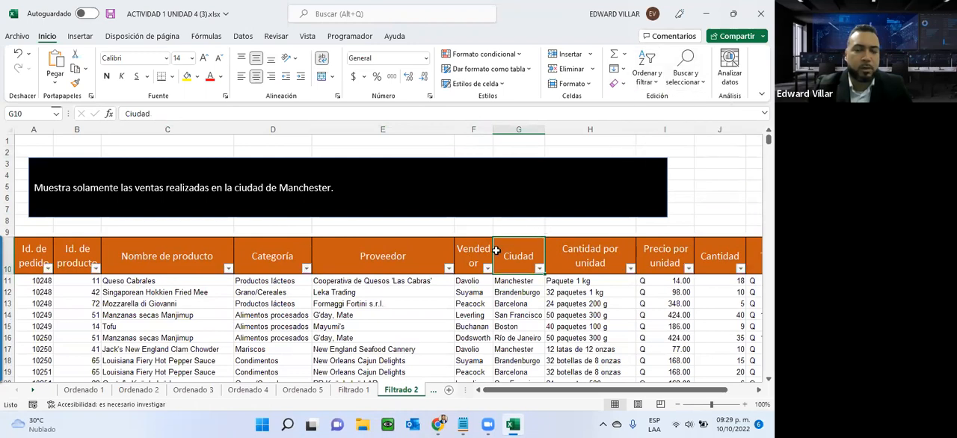
- Filter the Ciudad column to show only Manchester and check the filtered rows to the end of the table
click(538, 267)
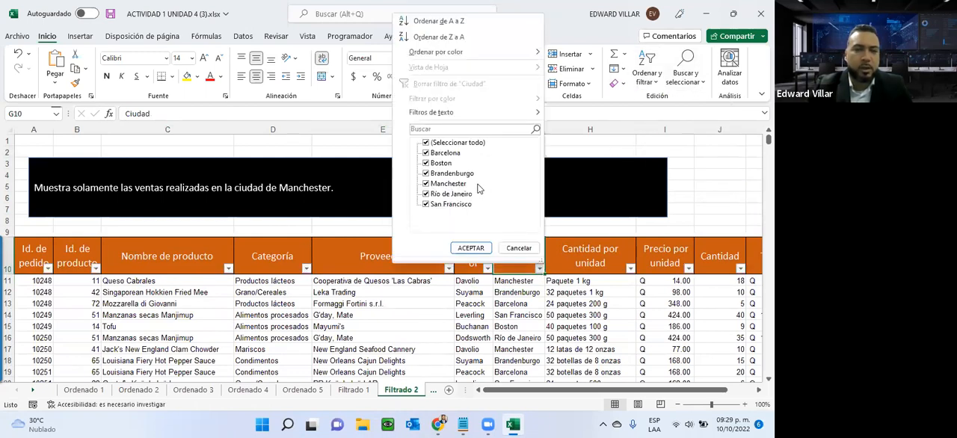
click(426, 142)
click(425, 183)
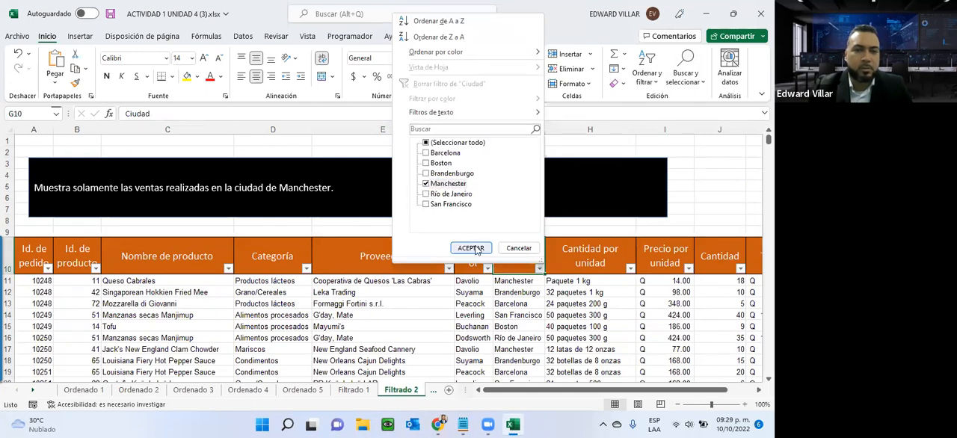
click(471, 247)
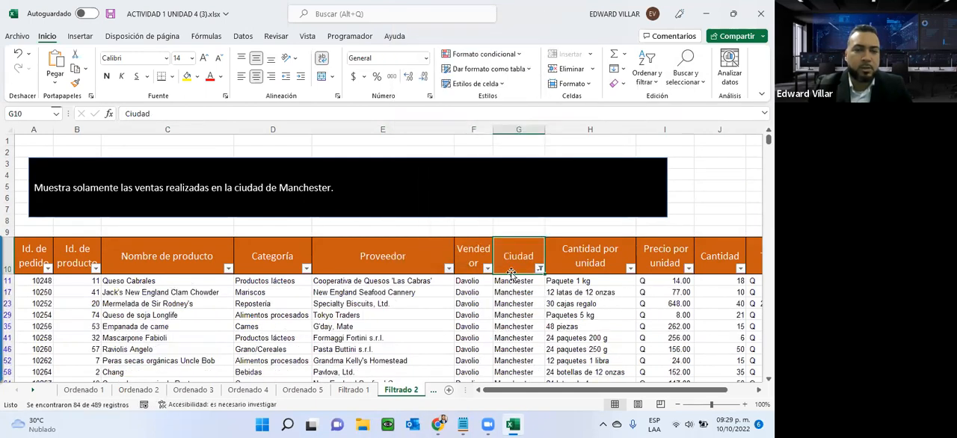
scroll(507, 261, down, 5)
scroll(508, 253, up, 5)
scroll(508, 252, down, 15)
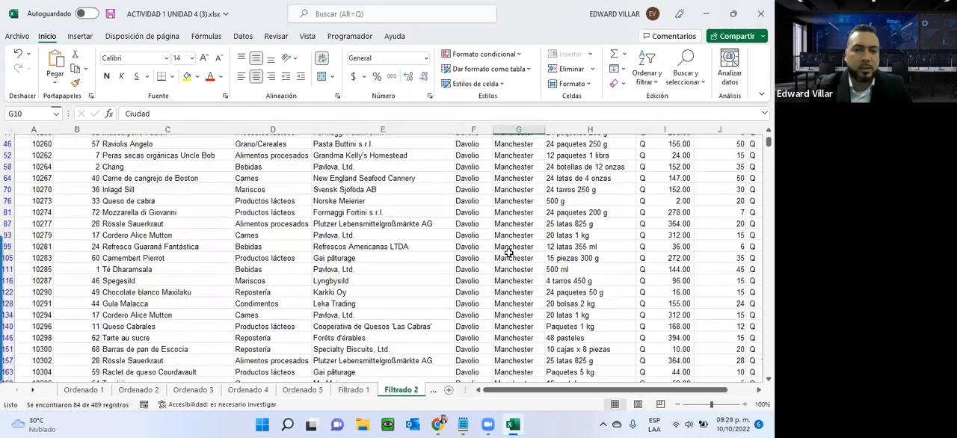
scroll(508, 253, down, 10)
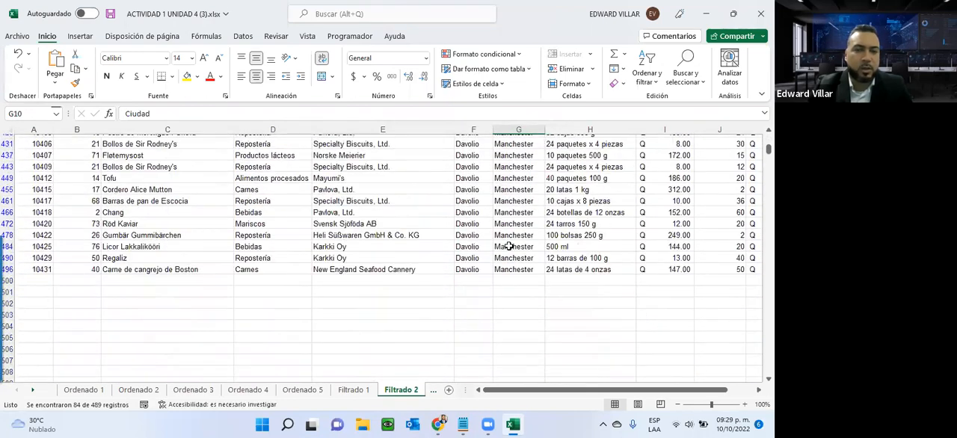
scroll(507, 241, up, 7)
scroll(507, 242, up, 15)
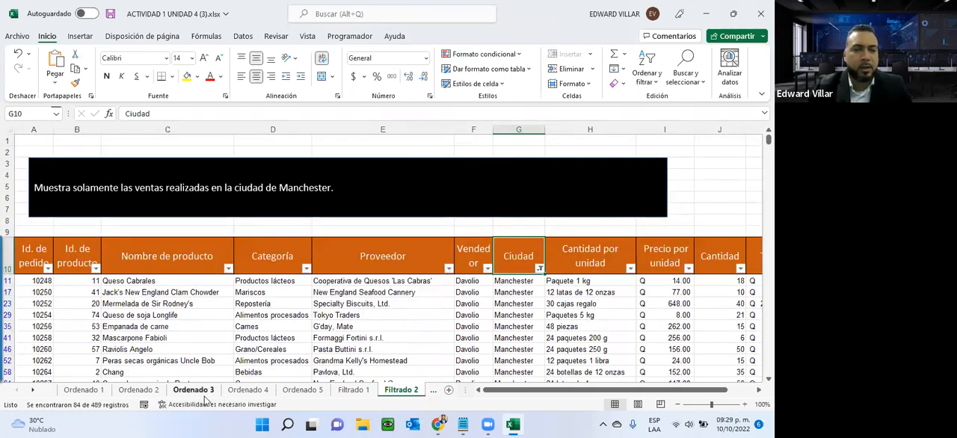
- On the Filtrado 3 sheet, turn on filtering for the header row from Fecha Venta to Total
click(35, 390)
click(34, 390)
click(34, 390)
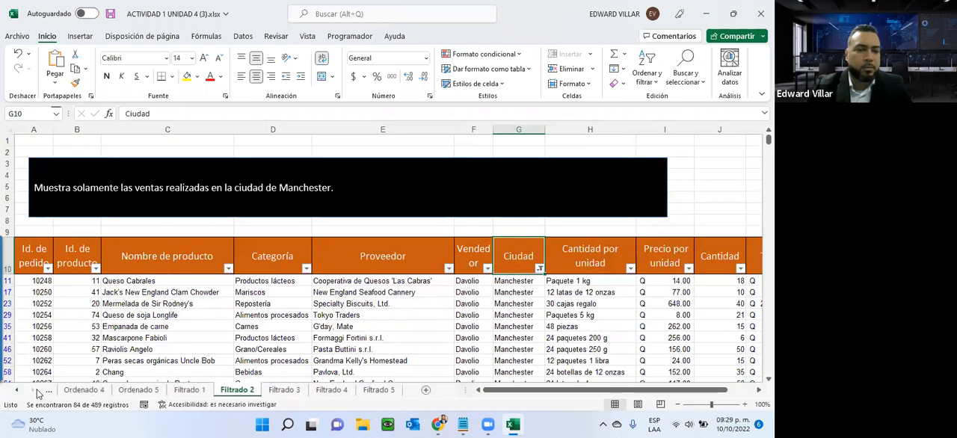
click(282, 390)
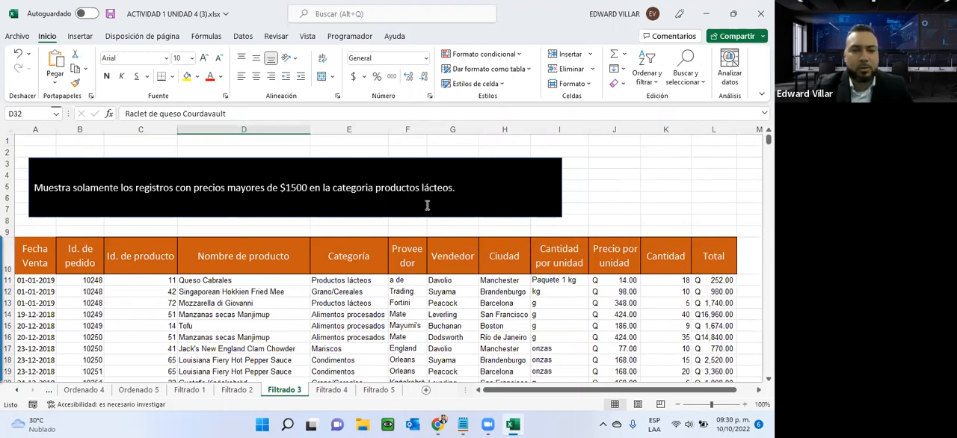
drag(34, 255, 714, 258)
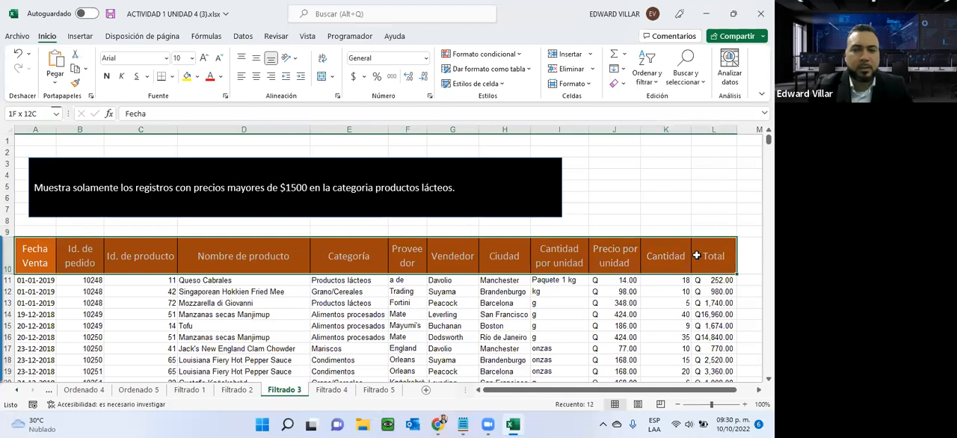
click(642, 75)
click(647, 146)
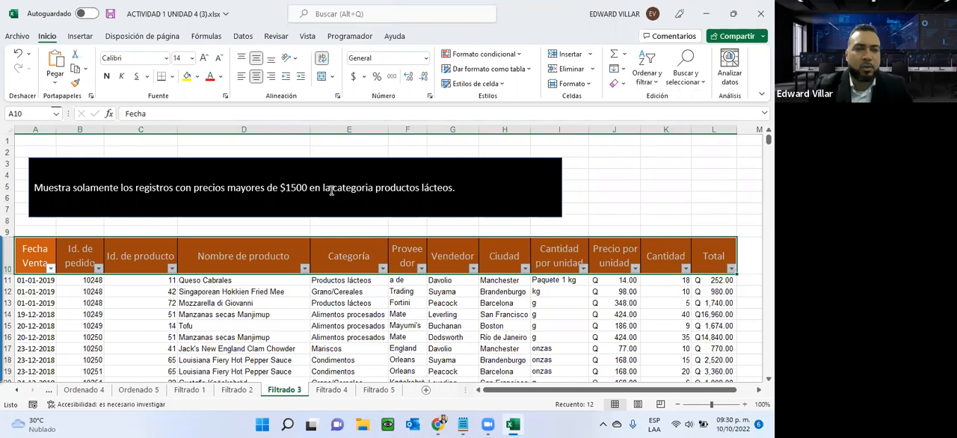
- Filter the Categoría column to show only Productos lácteos
click(382, 268)
click(270, 143)
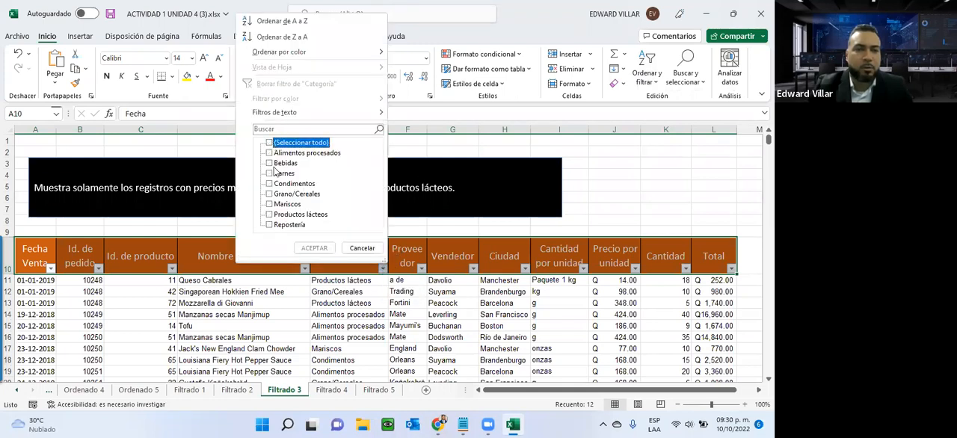
click(269, 215)
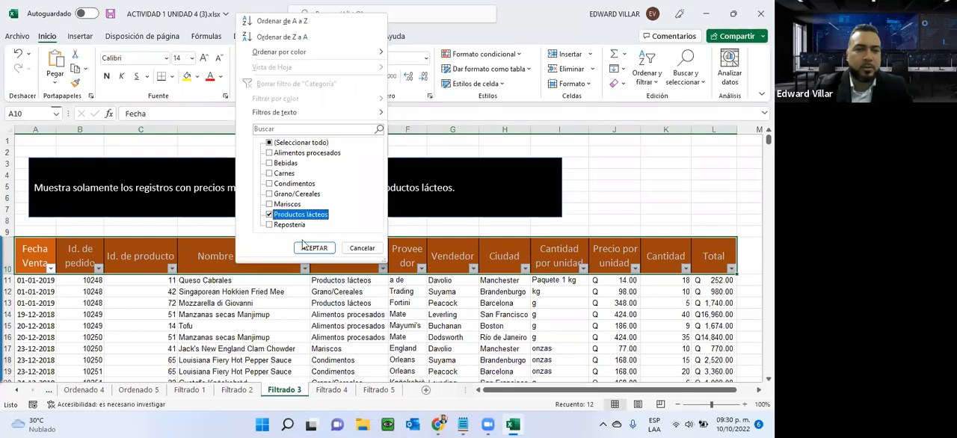
click(314, 247)
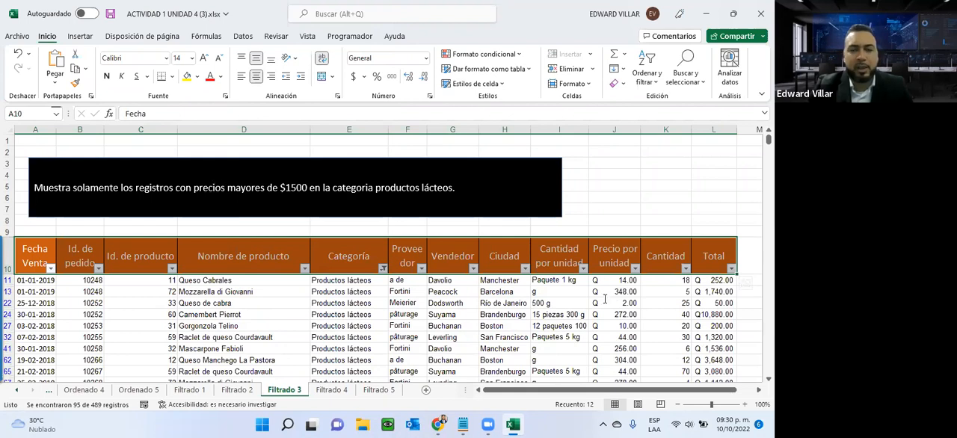
- Look through the unit prices of the dairy records and try filtering Precio por unidad to values greater than 1500
scroll(672, 335, down, 5)
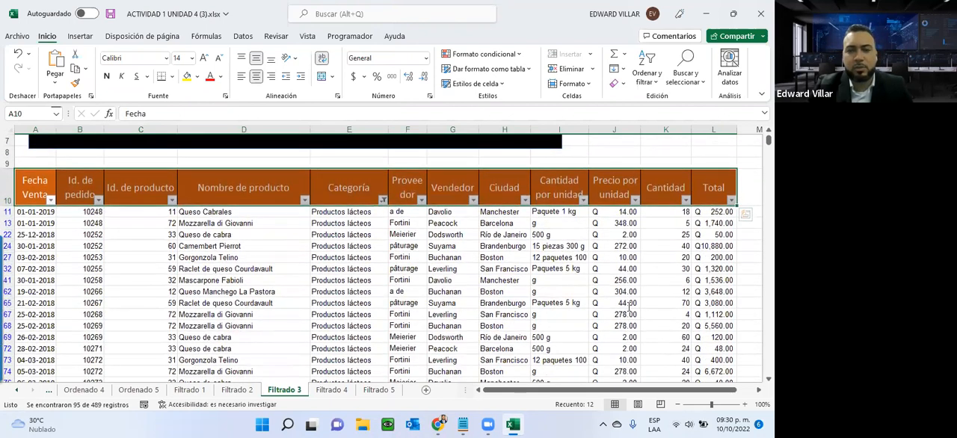
scroll(628, 305, down, 6)
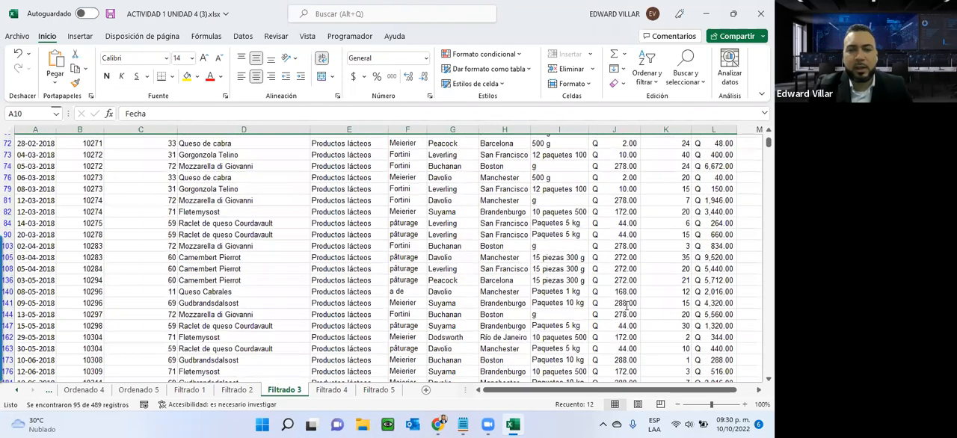
scroll(626, 305, down, 10)
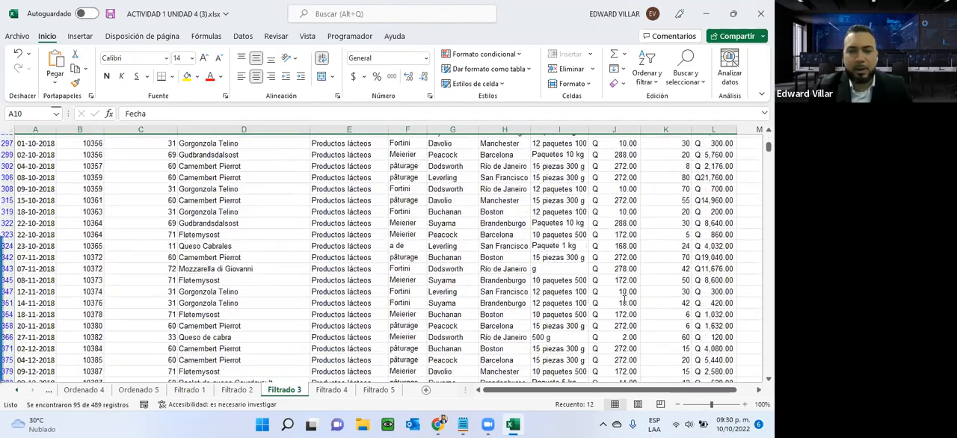
scroll(624, 299, down, 8)
scroll(621, 299, up, 9)
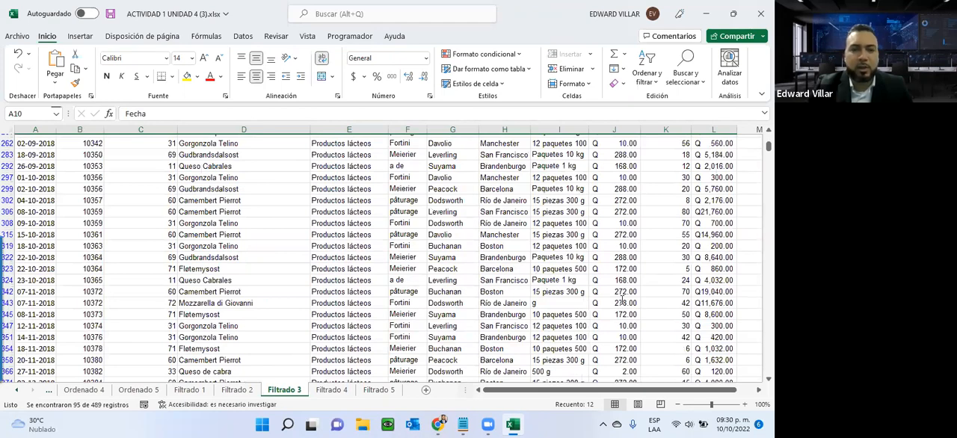
scroll(621, 299, up, 10)
click(622, 313)
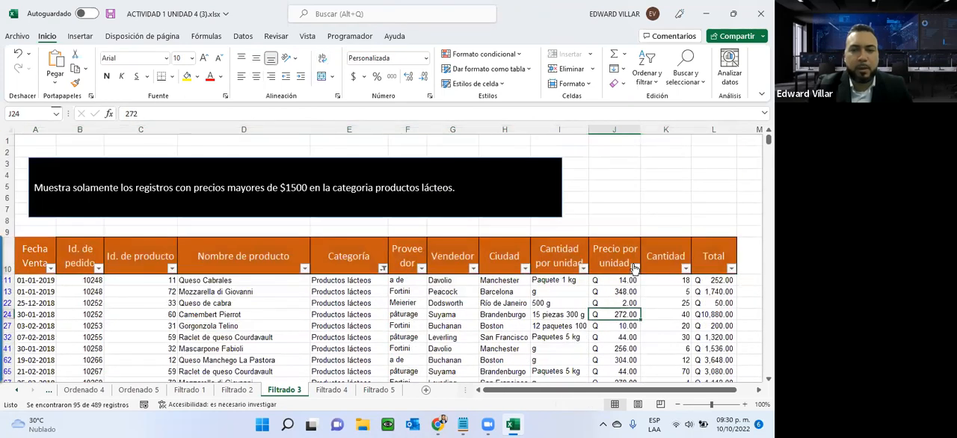
click(634, 268)
scroll(568, 196, down, 2)
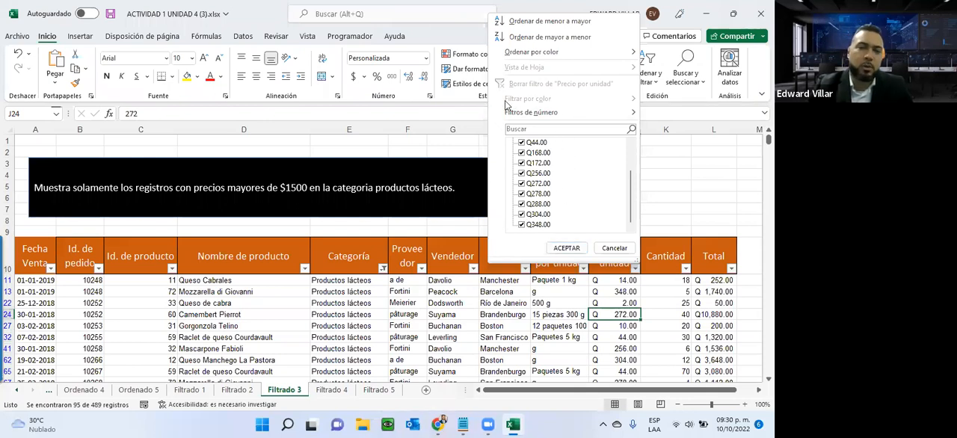
mouse_move(523, 114)
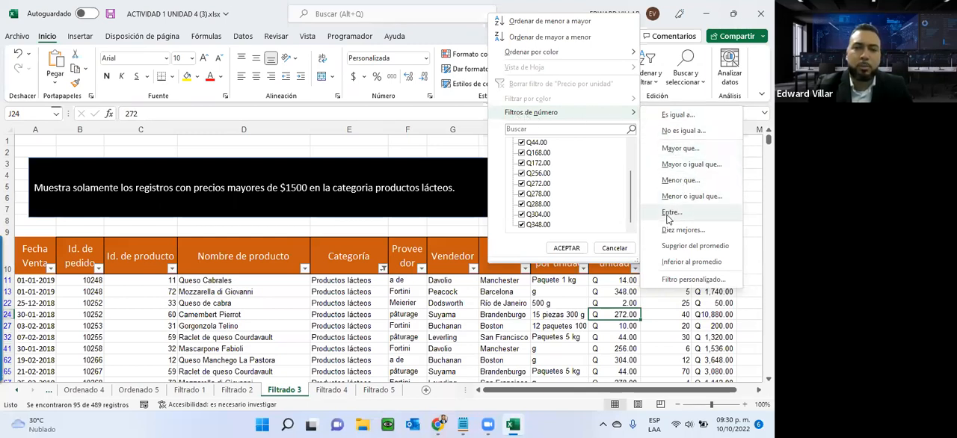
click(674, 149)
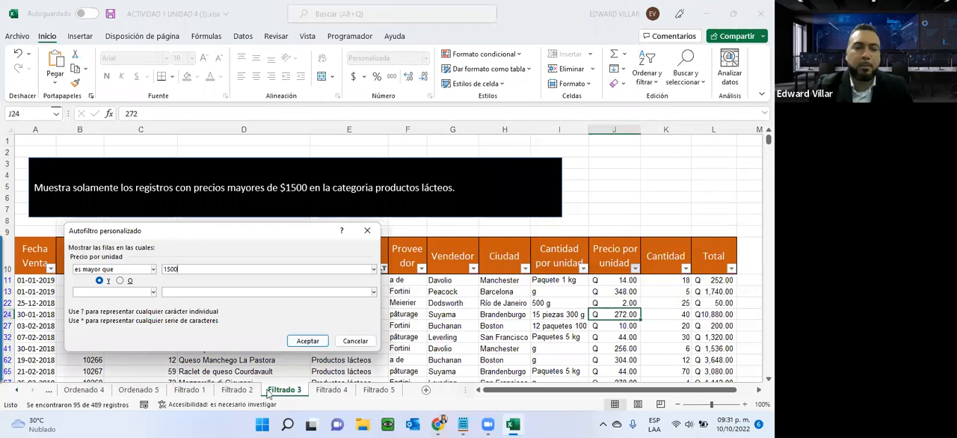
click(307, 341)
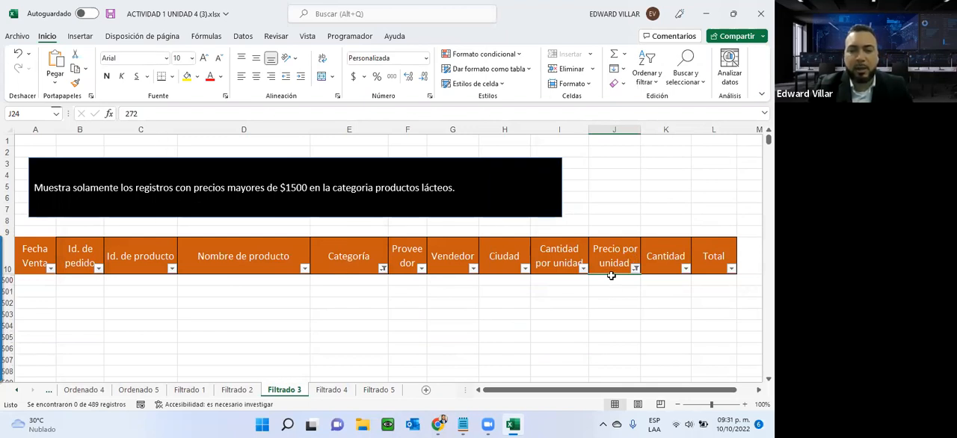
- Set the Precio por unidad number filter to greater than 300 and check the category and price of the filtered rows
click(636, 270)
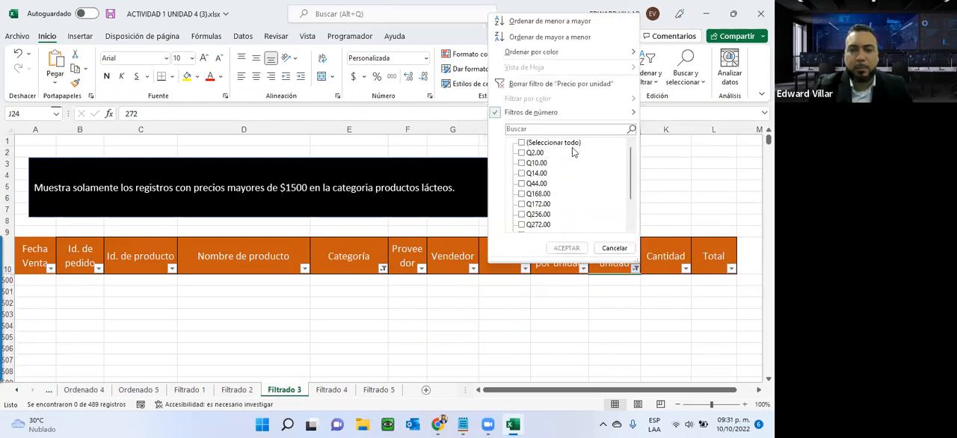
mouse_move(572, 116)
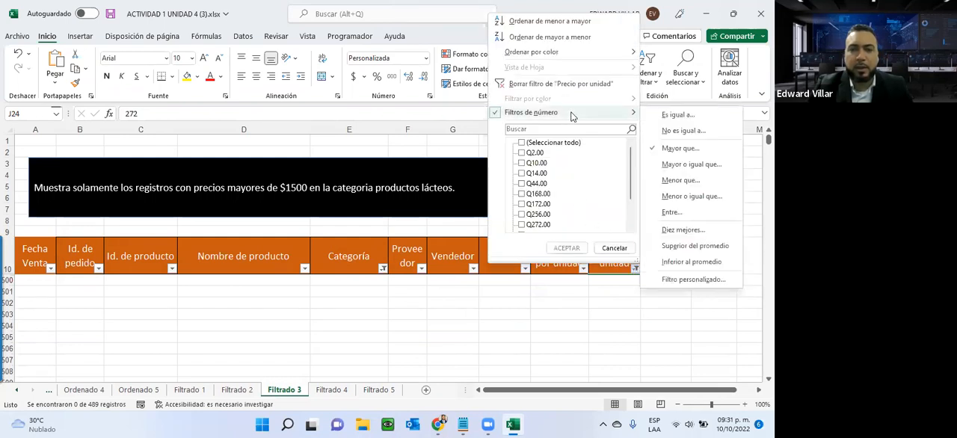
click(682, 148)
text(300)
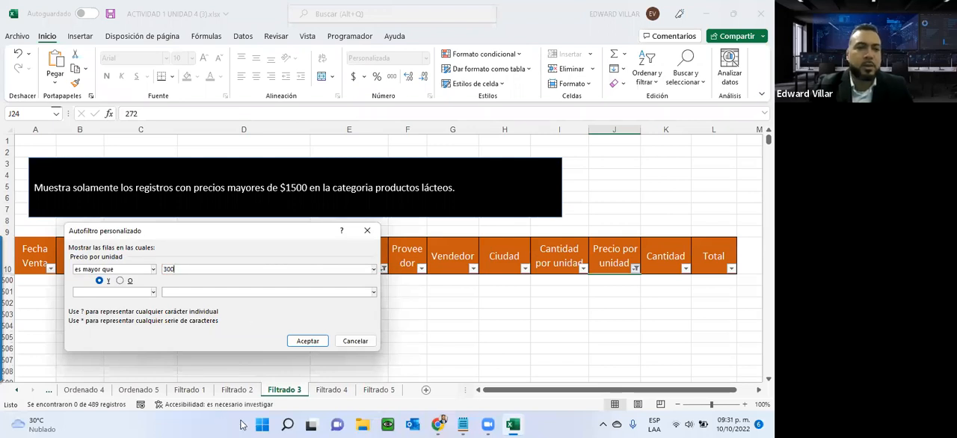
click(314, 337)
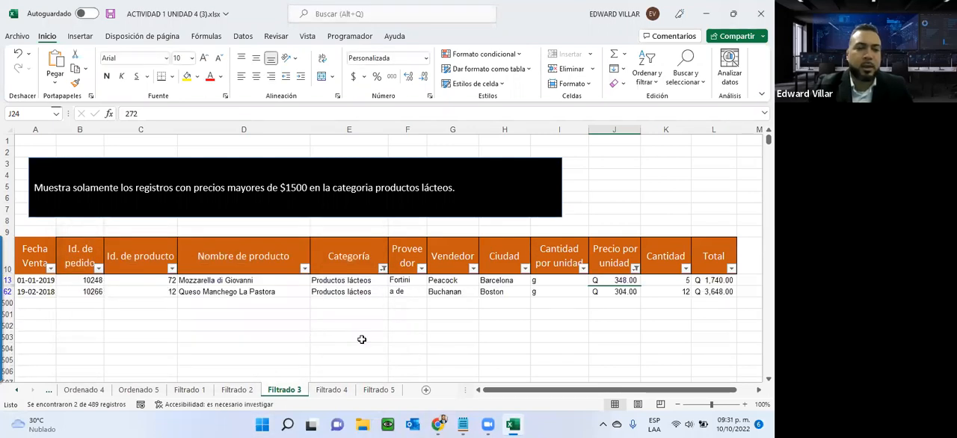
click(334, 283)
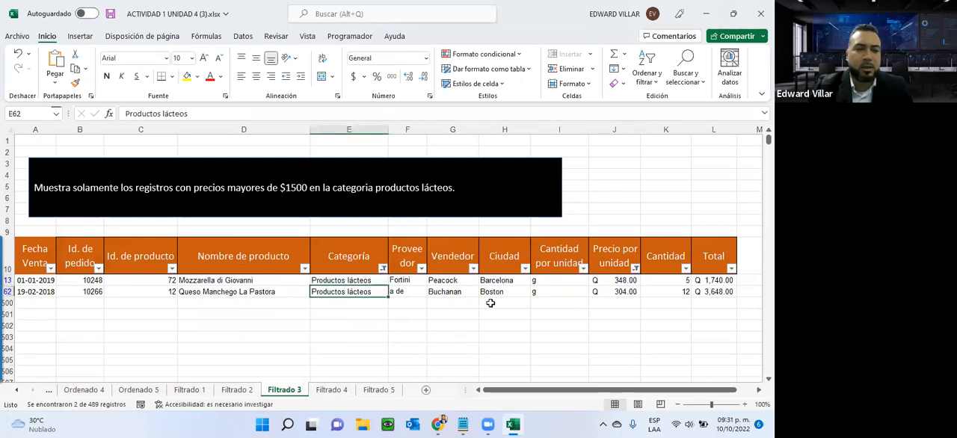
click(613, 284)
click(614, 293)
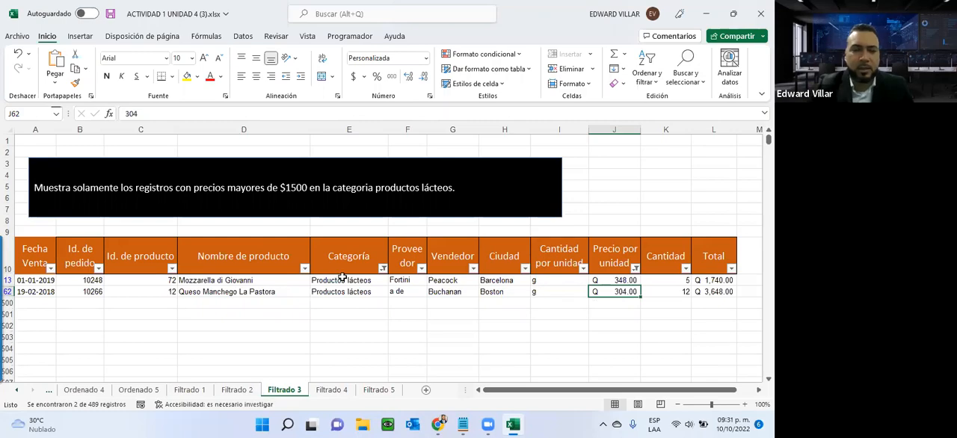
- Open the Filtrado 4 sheet and read the full exercise instruction above the table
click(336, 390)
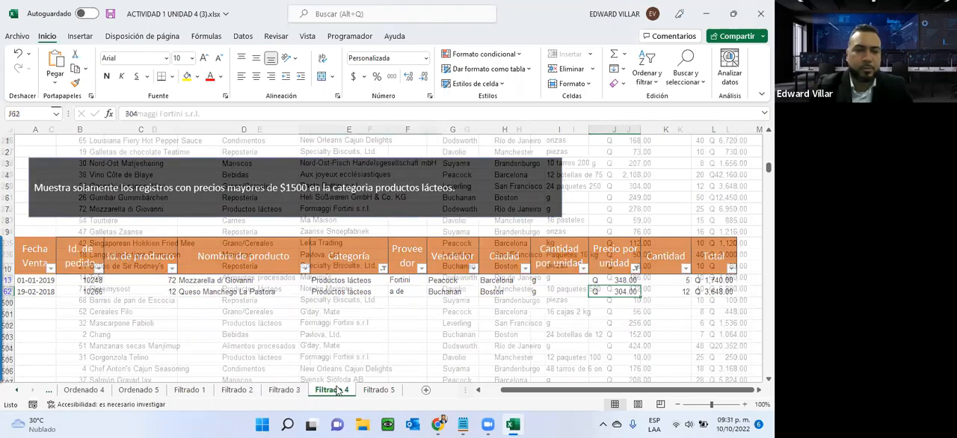
scroll(334, 373, up, 20)
scroll(334, 374, up, 20)
scroll(334, 371, up, 14)
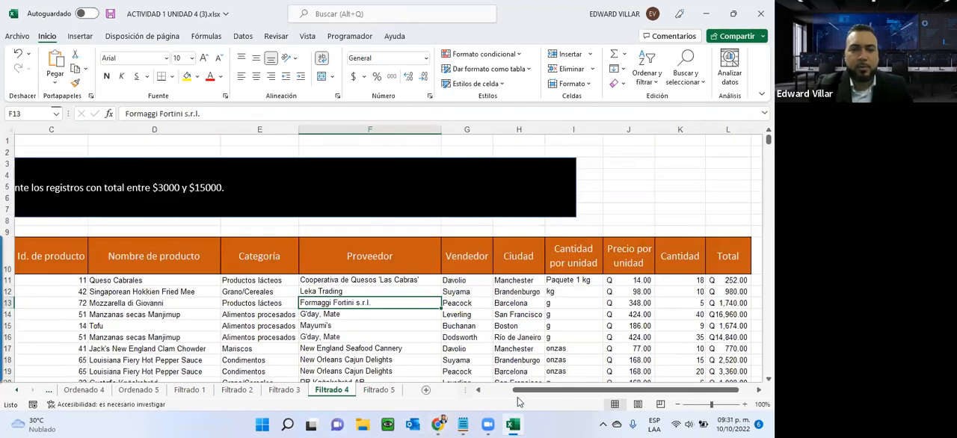
drag(523, 389, 458, 390)
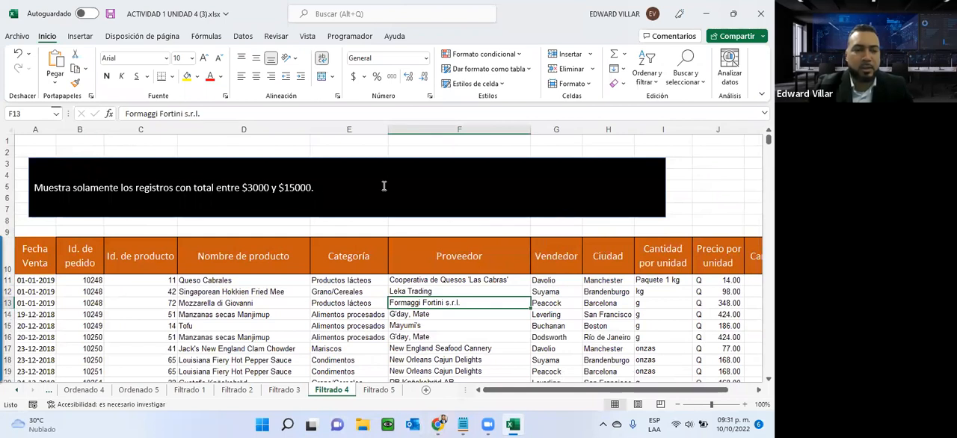
- Sort the Filtrado 4 table by the Total column from smallest to largest, expanding the selection to the whole table
drag(520, 393, 615, 377)
click(734, 281)
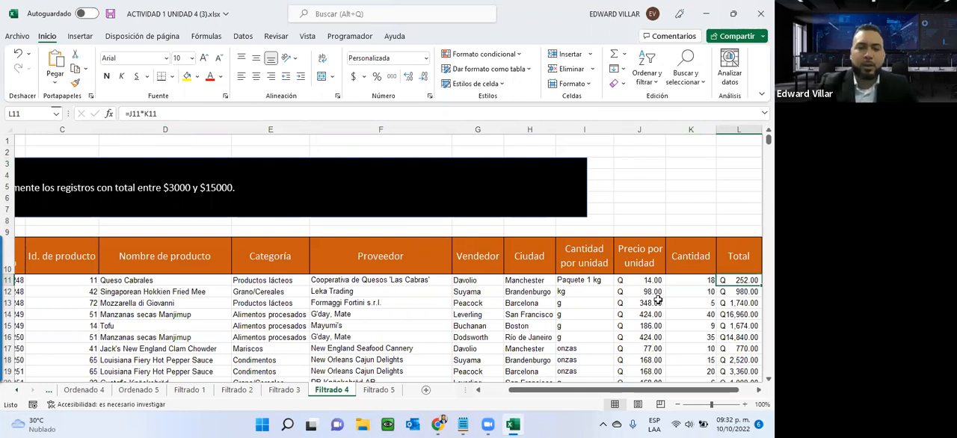
key(ctrl+shift+Down)
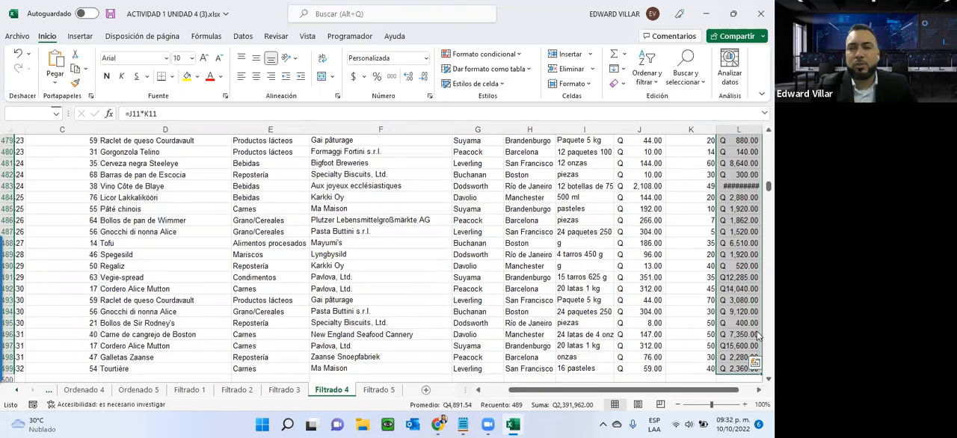
scroll(658, 300, up, 15)
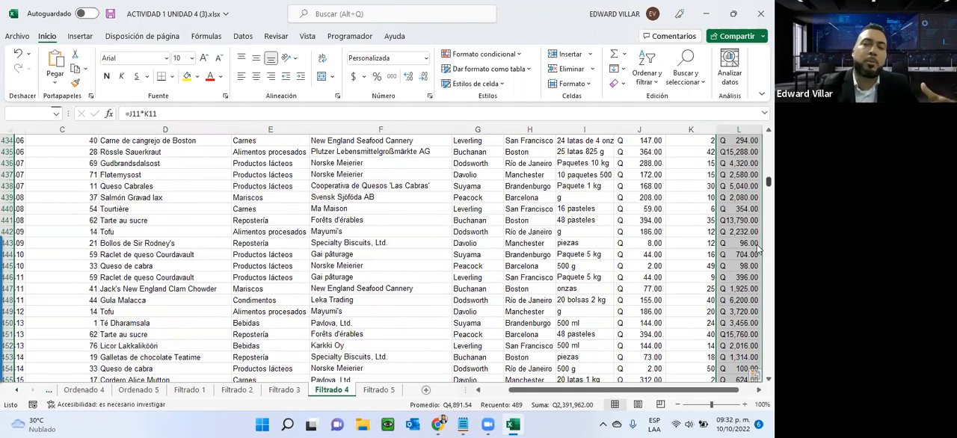
drag(760, 186, 760, 129)
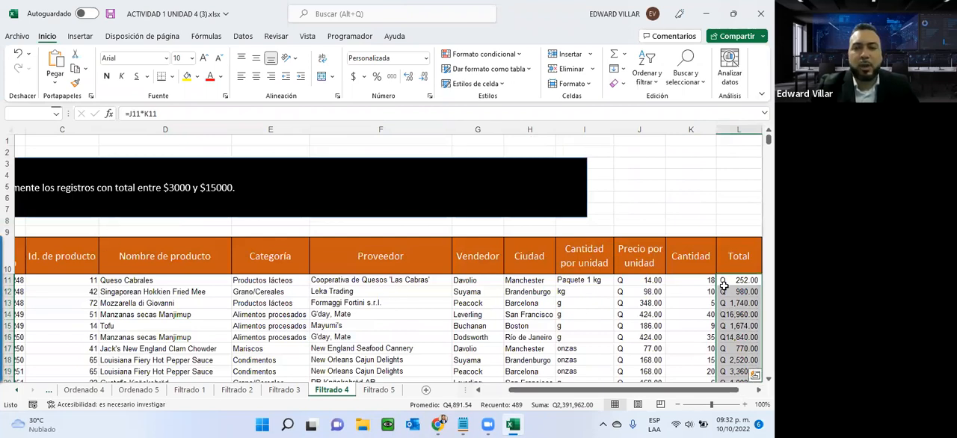
click(645, 79)
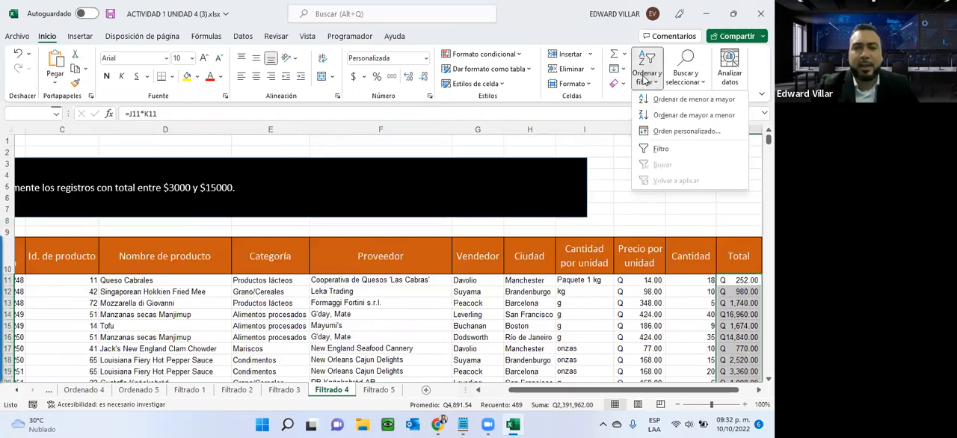
click(718, 102)
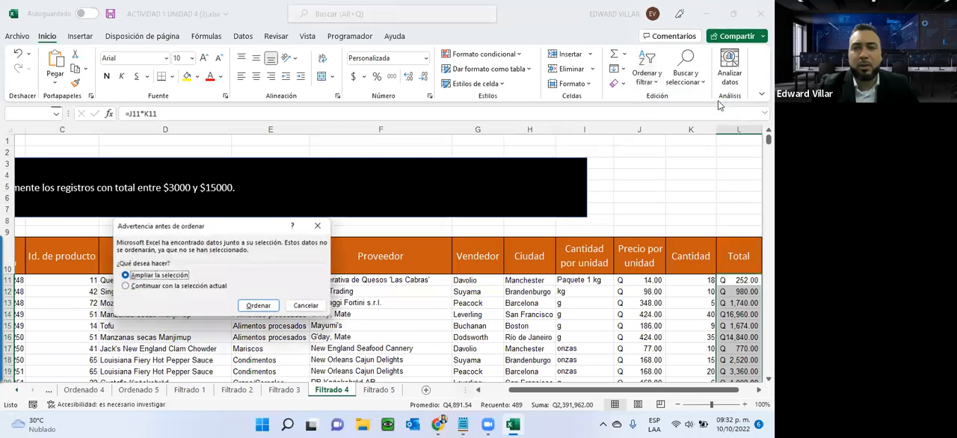
click(258, 306)
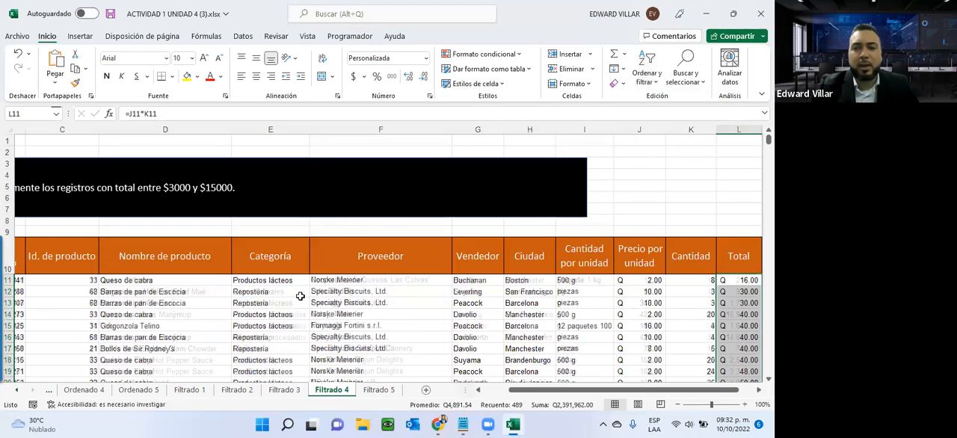
- Turn on filtering for the Filtrado 4 table's header row
click(722, 252)
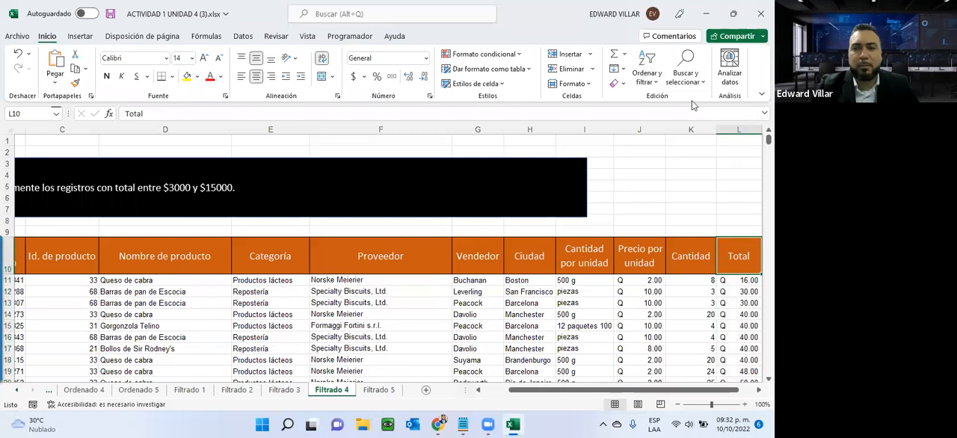
click(648, 75)
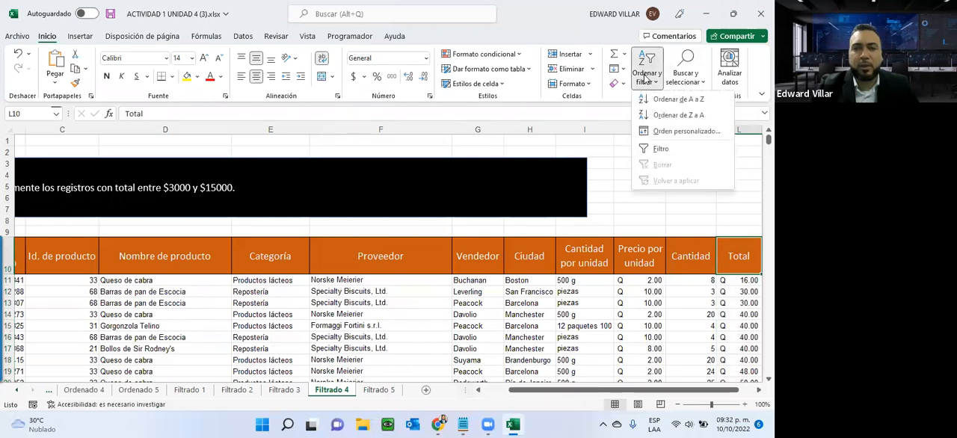
click(658, 148)
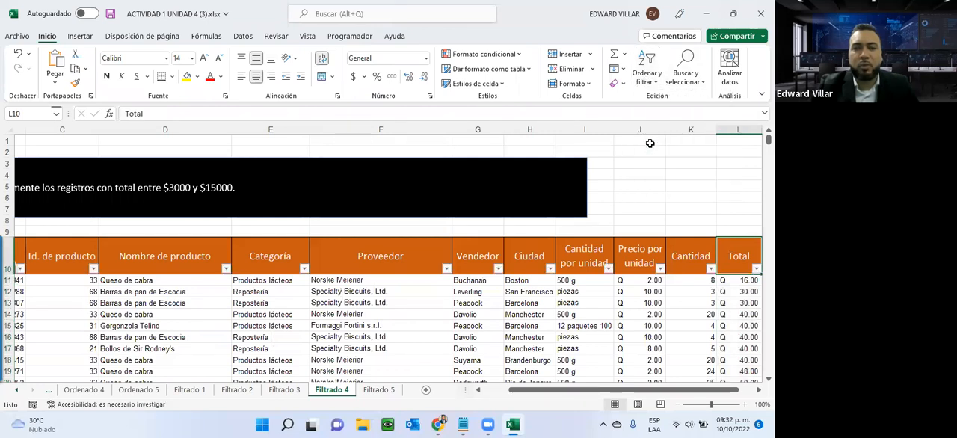
- Apply a between number filter to the Total column, from 3000 to 15000 inclusive
click(756, 270)
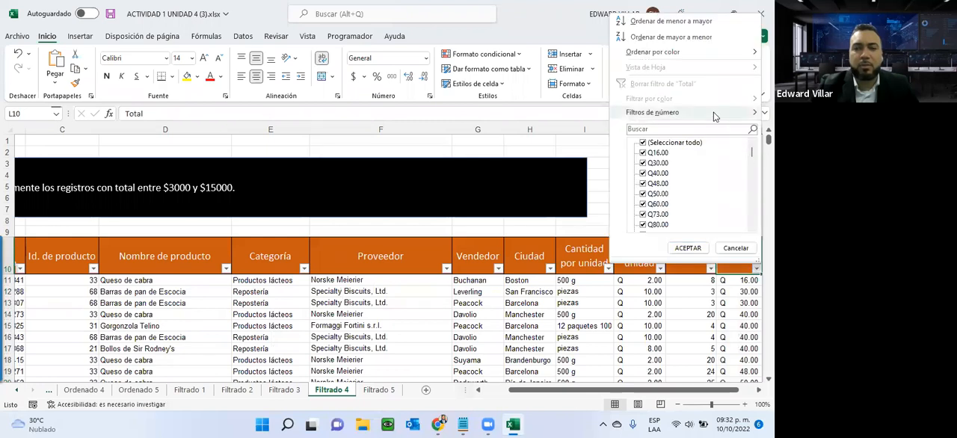
mouse_move(714, 116)
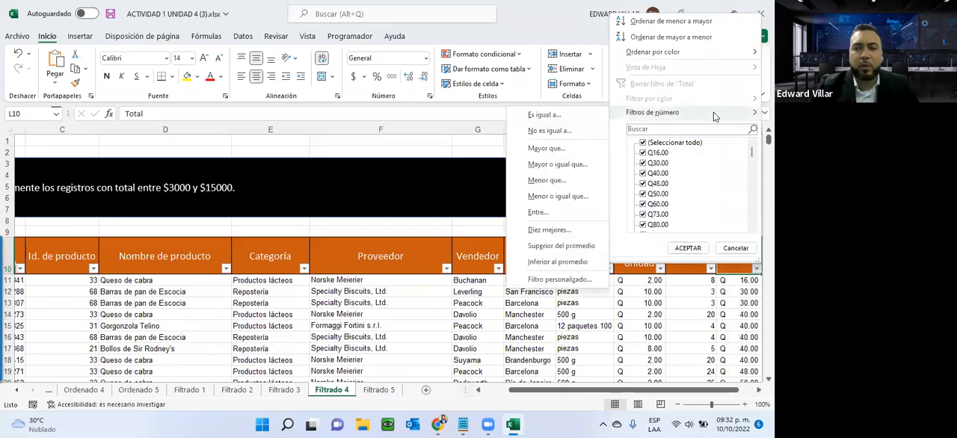
click(536, 213)
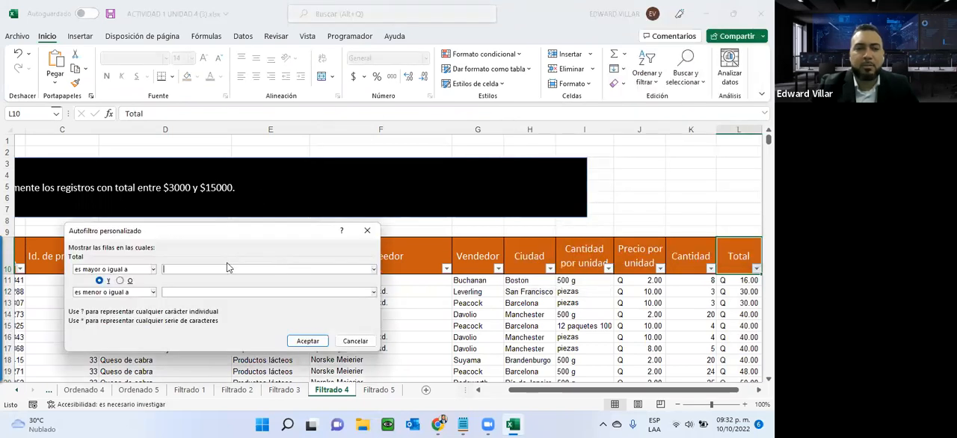
text(3000)
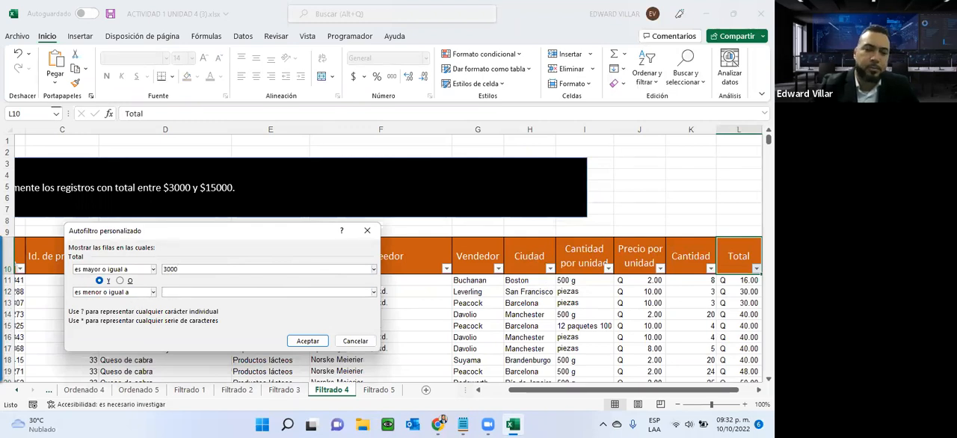
text(1555)
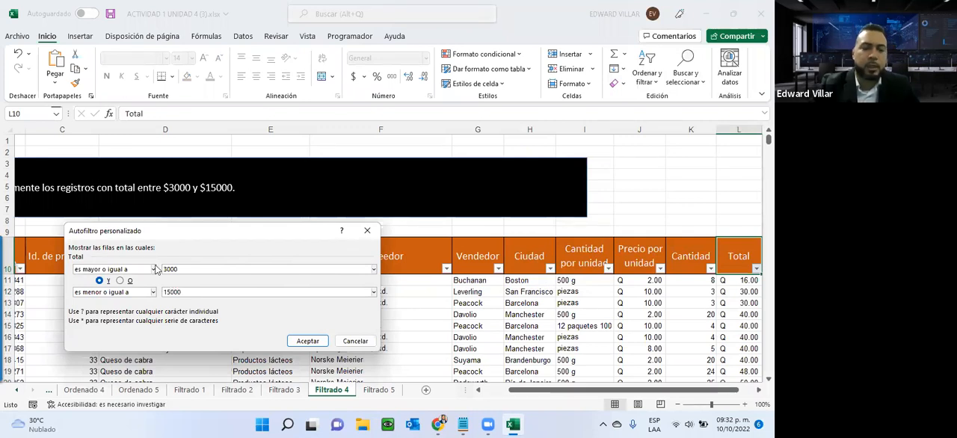
click(297, 342)
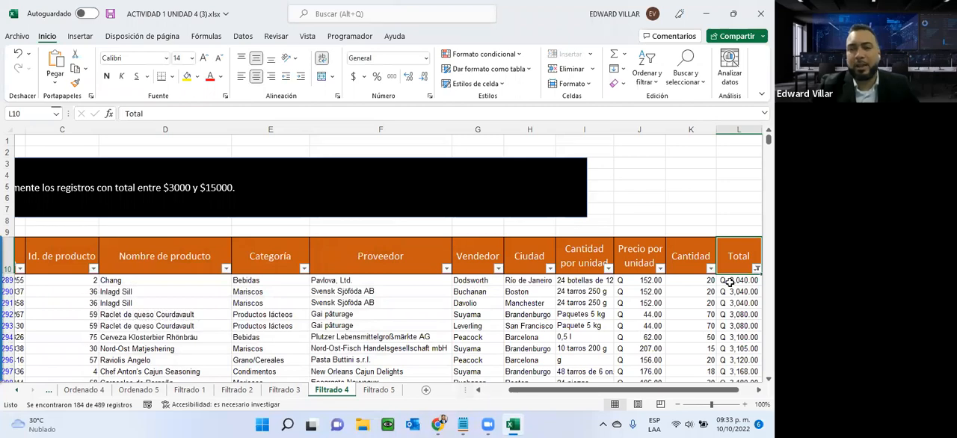
- Look through the filtered records down to the last row and check that the Total values lie between 3000 and 15000
scroll(728, 281, down, 5)
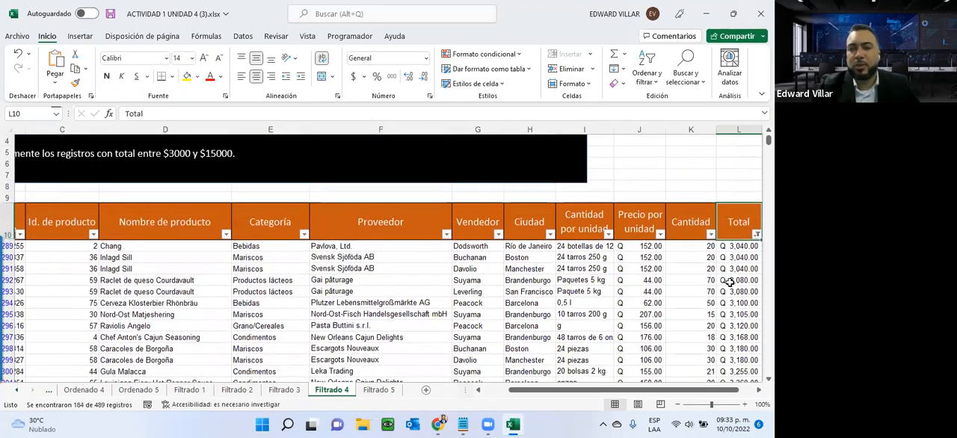
scroll(729, 281, down, 5)
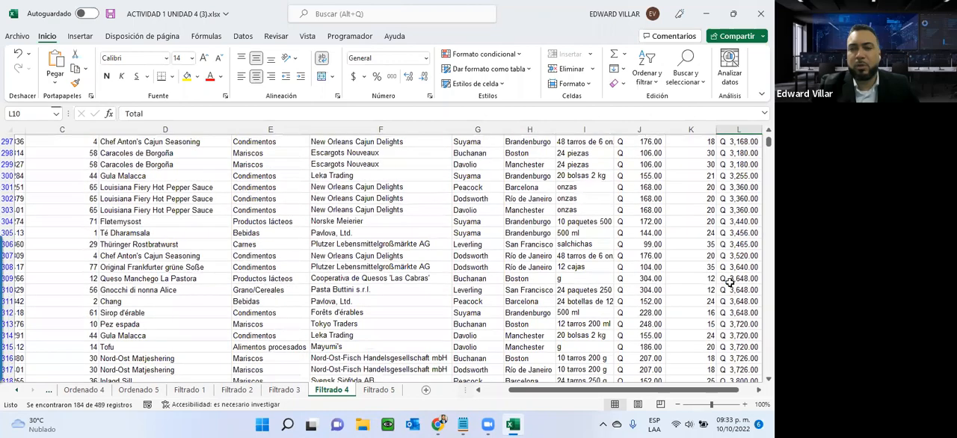
scroll(725, 268, down, 13)
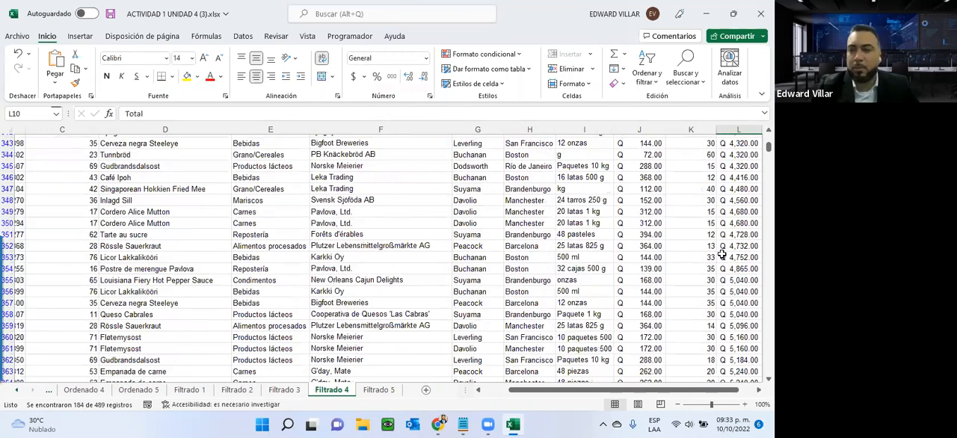
scroll(721, 255, down, 9)
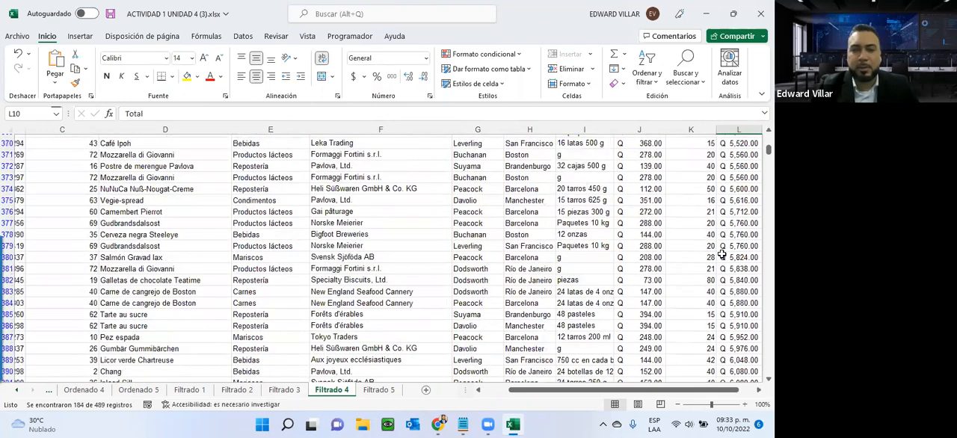
scroll(721, 255, down, 9)
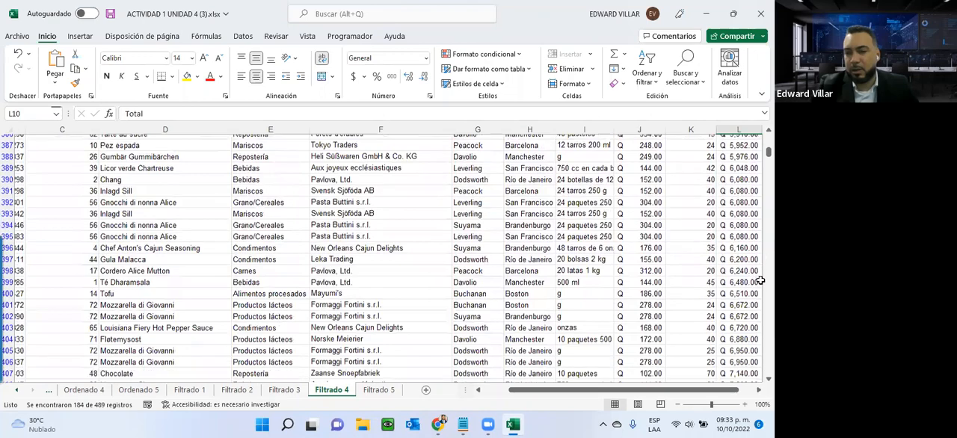
scroll(759, 279, down, 12)
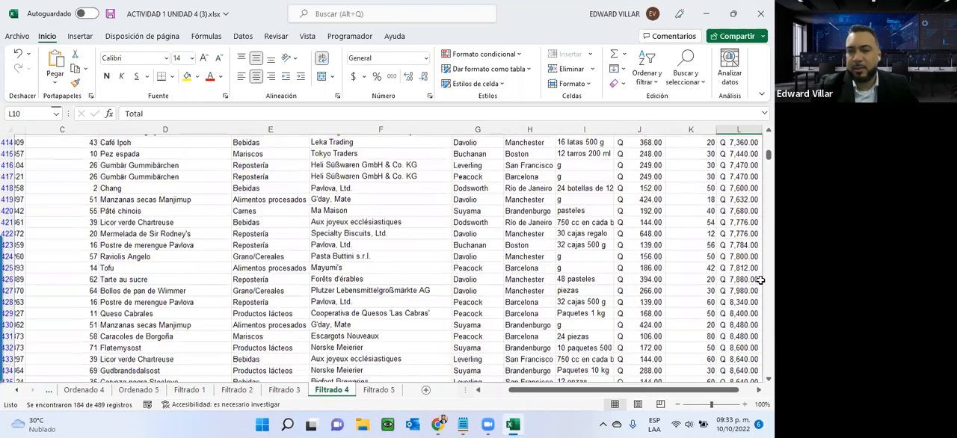
scroll(728, 292, down, 11)
scroll(729, 292, up, 2)
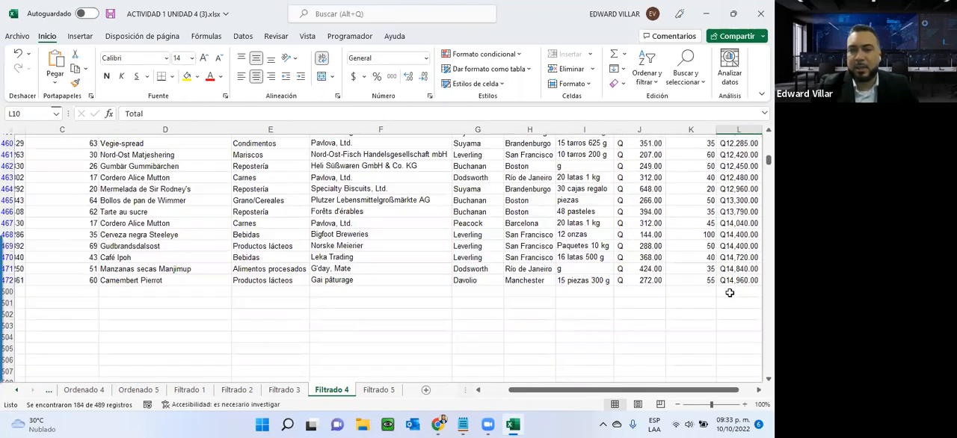
scroll(721, 287, up, 20)
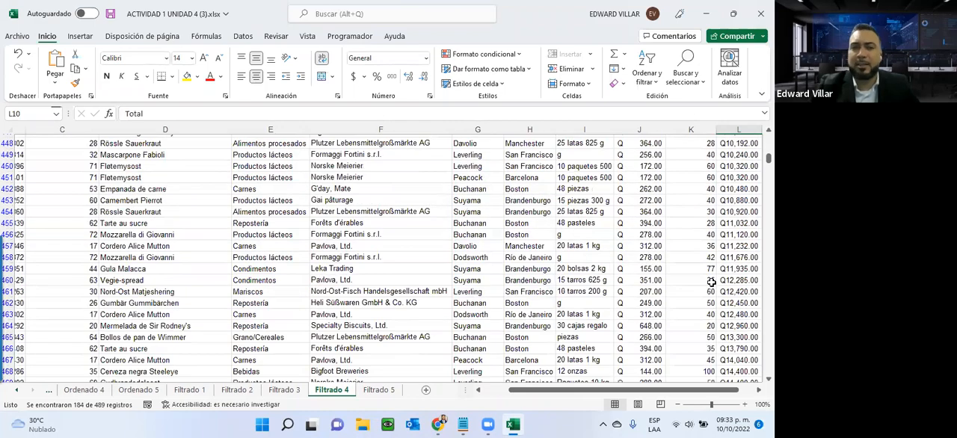
scroll(712, 282, up, 20)
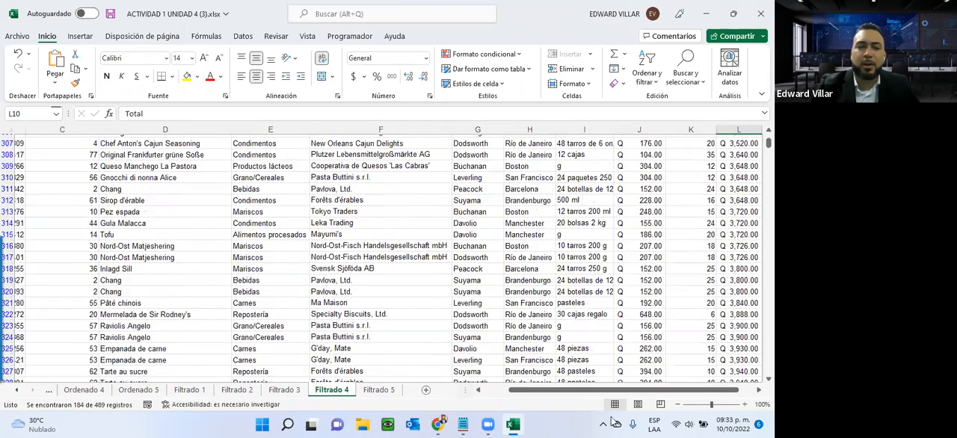
scroll(498, 390, left, 2)
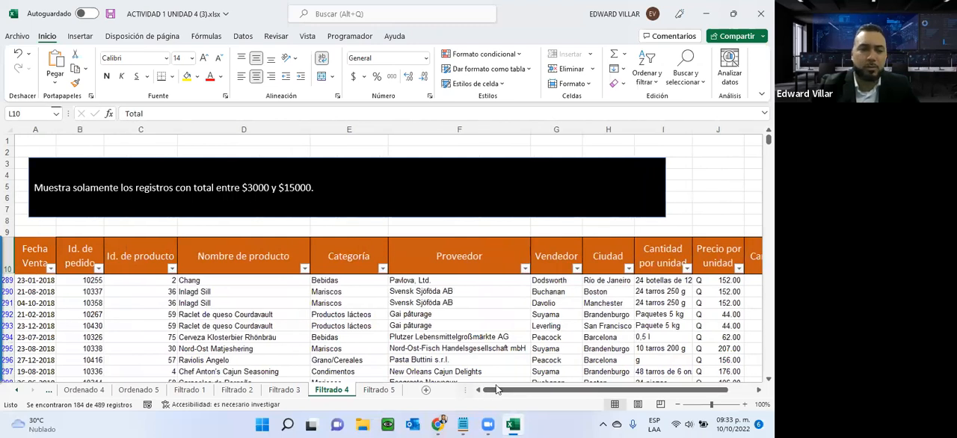
- Open the Filtrado 5 sheet, read the exercise instruction above the table and select the Fecha Venta header
click(378, 389)
scroll(234, 233, up, 2)
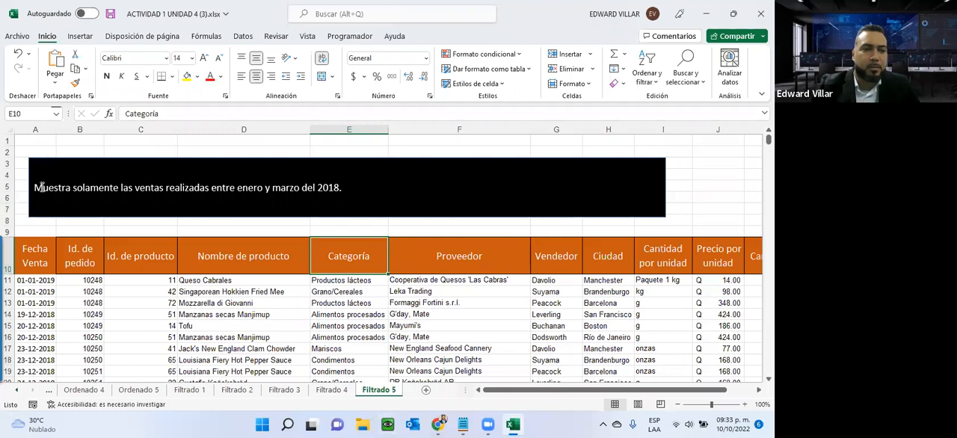
drag(42, 187, 360, 207)
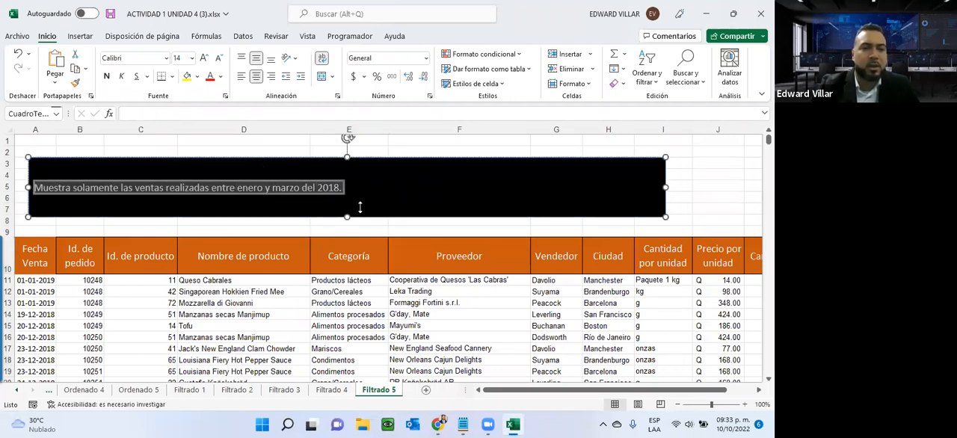
click(23, 258)
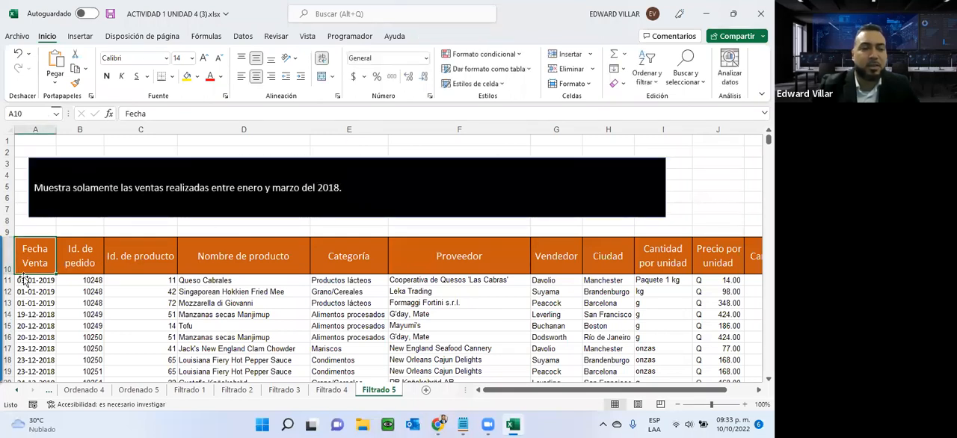
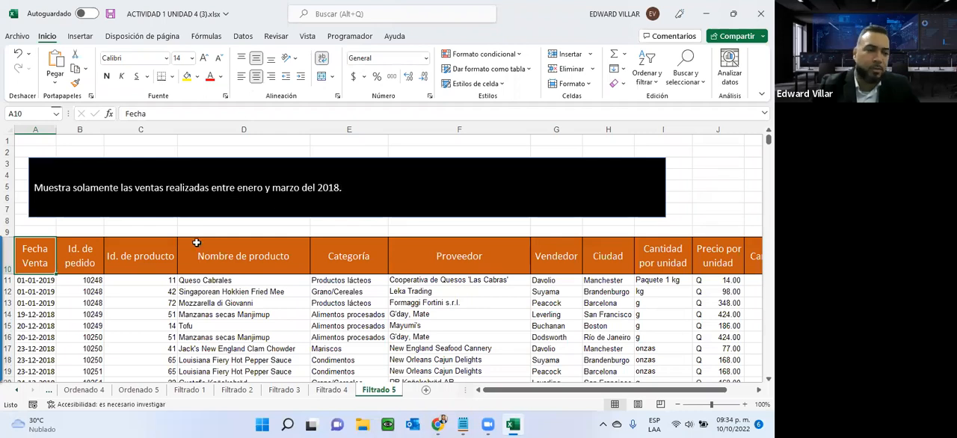
- Sort the Filtrado 5 table by Fecha Venta from oldest to newest, expanding the selection to the neighbouring columns
click(41, 281)
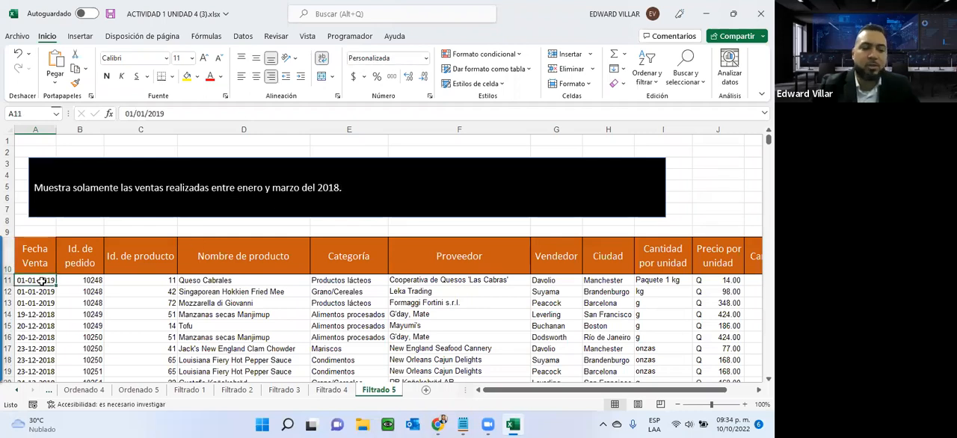
key(ctrl+shift+Down)
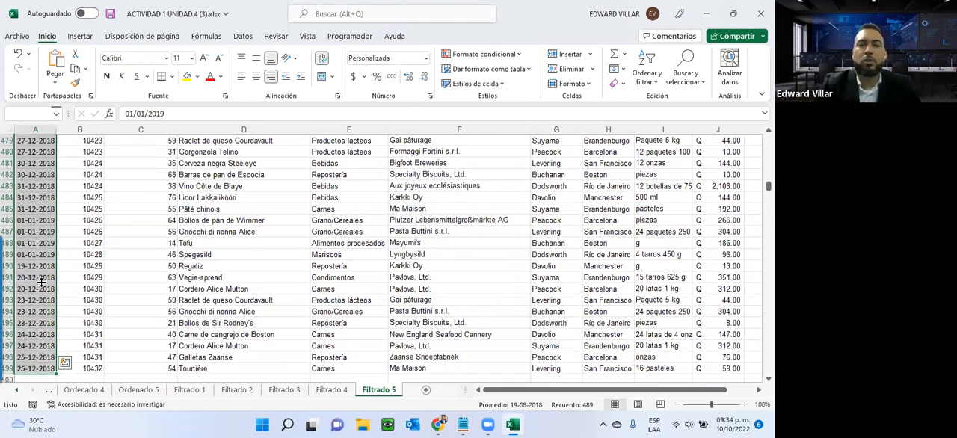
click(641, 84)
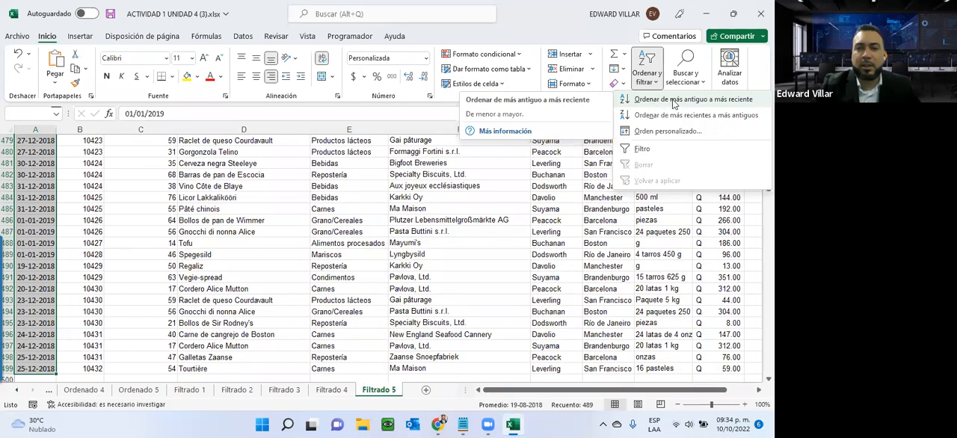
click(755, 103)
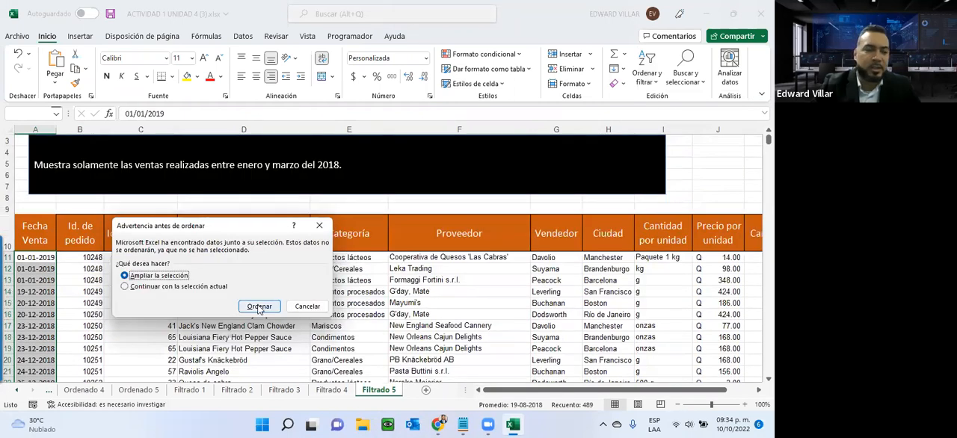
click(259, 307)
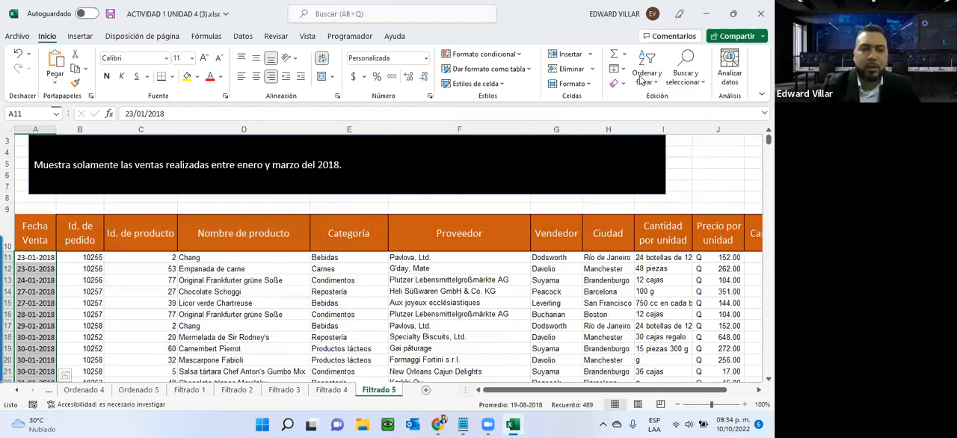
- Turn on filtering for the Filtrado 5 table's header row
click(52, 248)
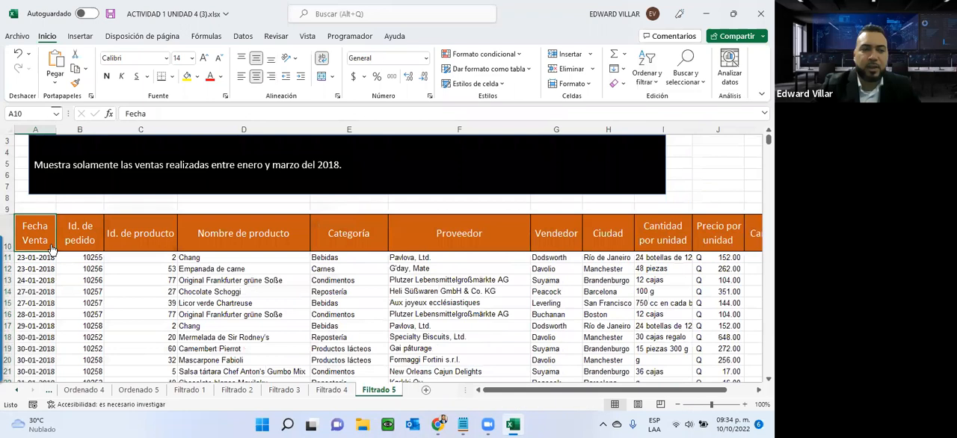
click(646, 69)
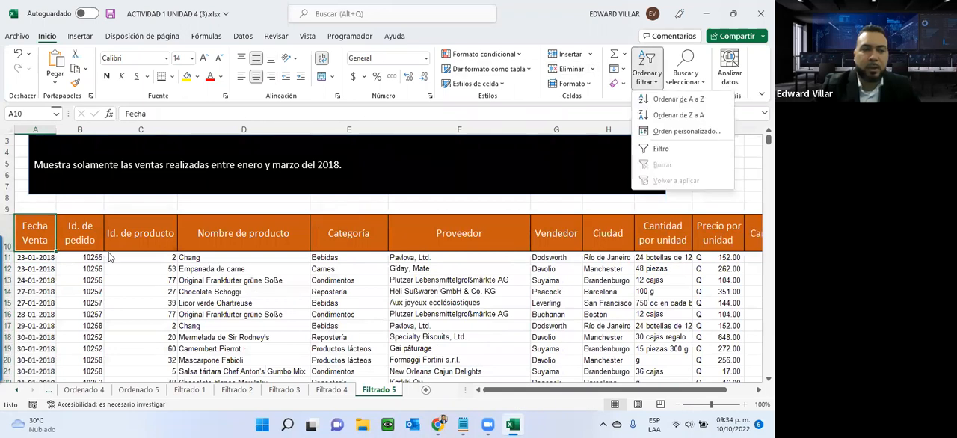
click(661, 148)
- Start a between date filter on Fecha Venta with 01/01/2018 as the on-or-after date
click(50, 245)
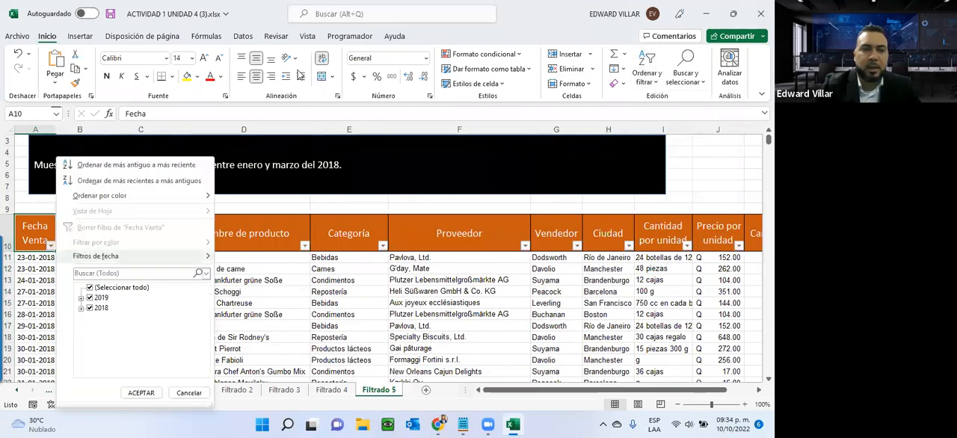
mouse_move(135, 255)
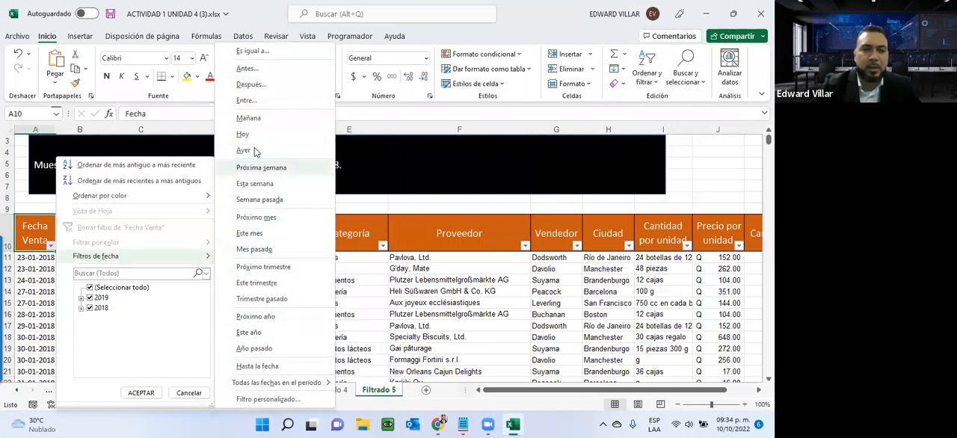
click(243, 101)
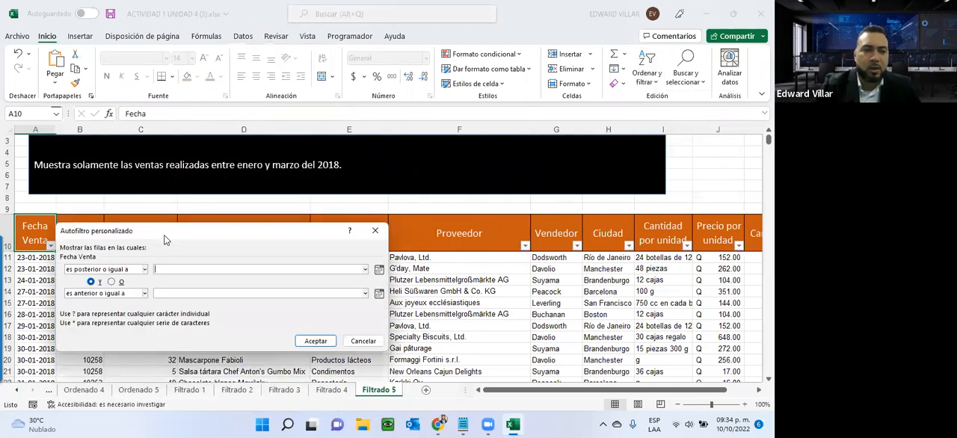
drag(169, 237, 257, 217)
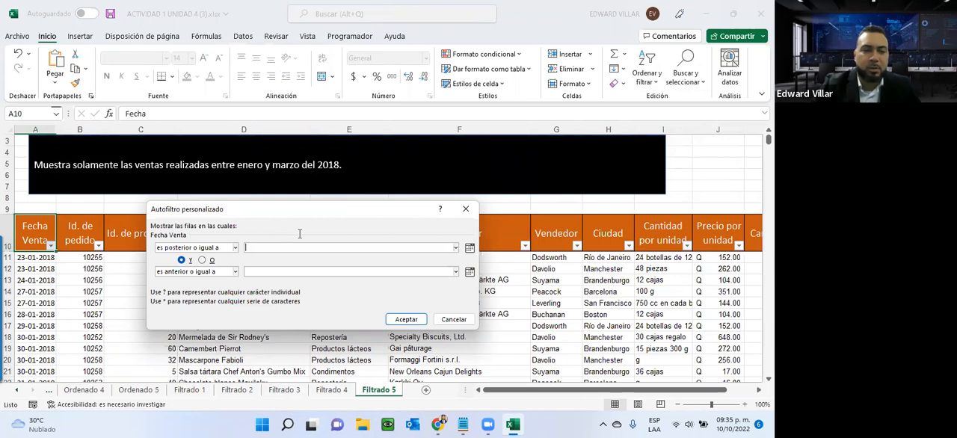
text(01/01)
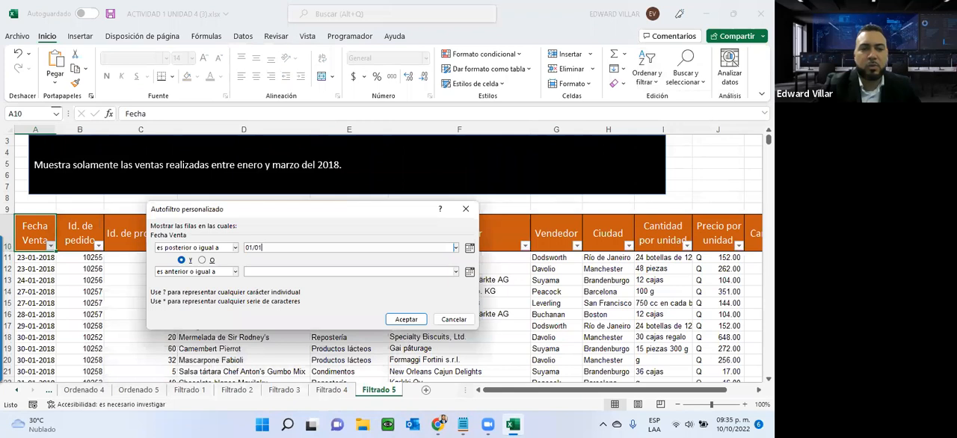
text(/2018)
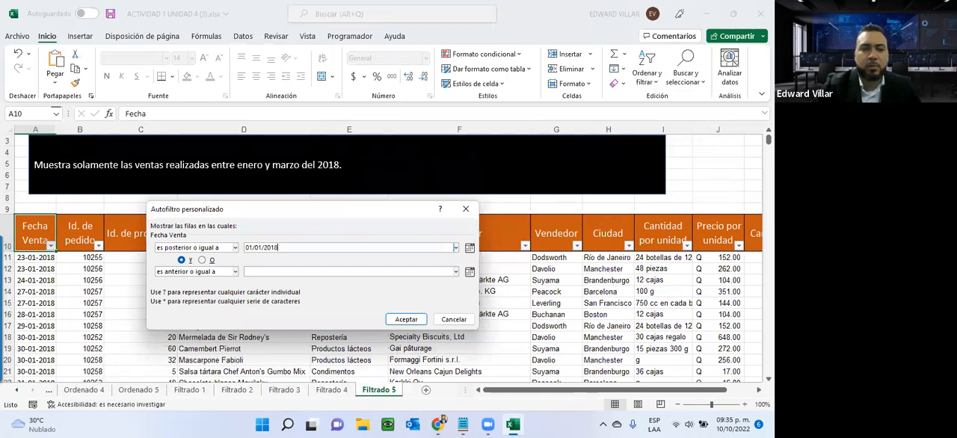
click(470, 248)
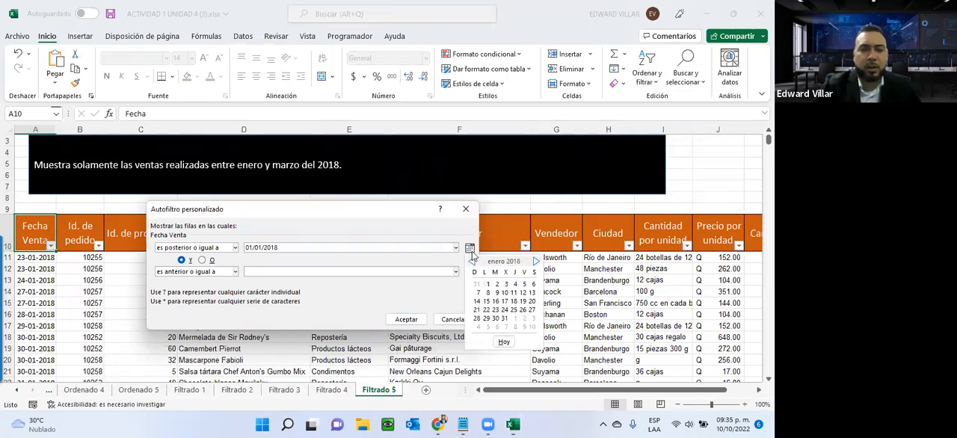
click(488, 285)
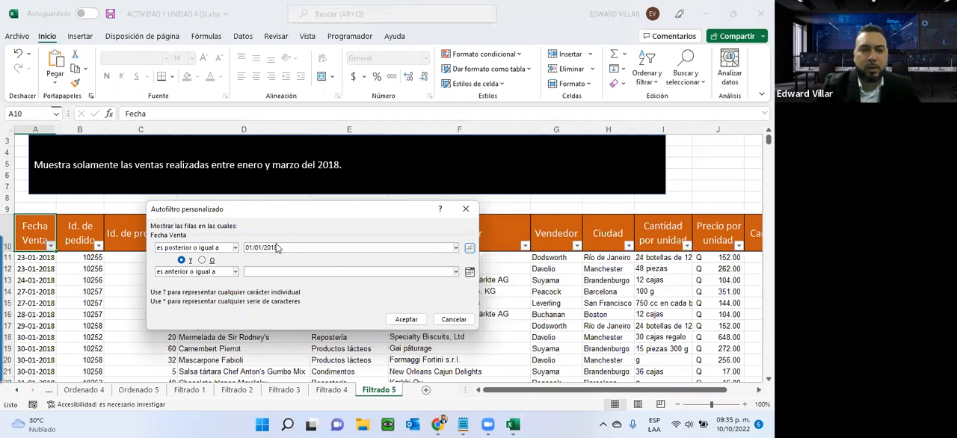
- Set the filter's on-or-before date to 31/03/2018 and apply the Fecha Venta filter
drag(245, 247, 291, 246)
key(ctrl+c)
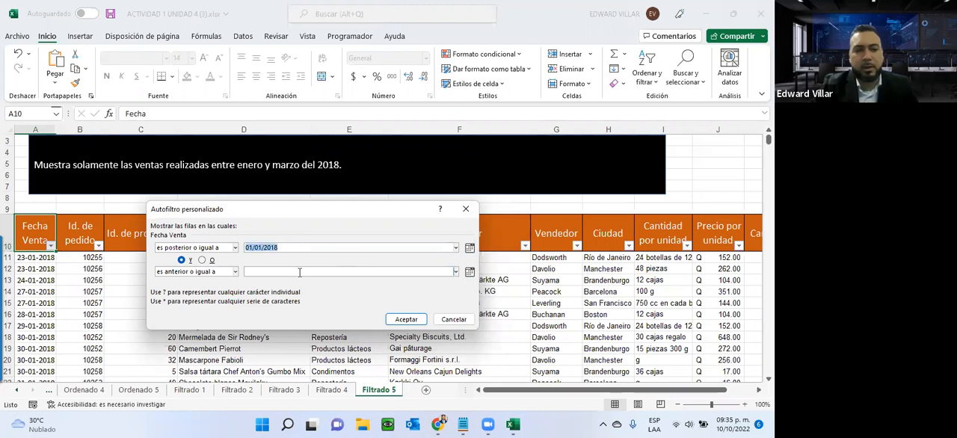
click(299, 272)
key(ctrl+v)
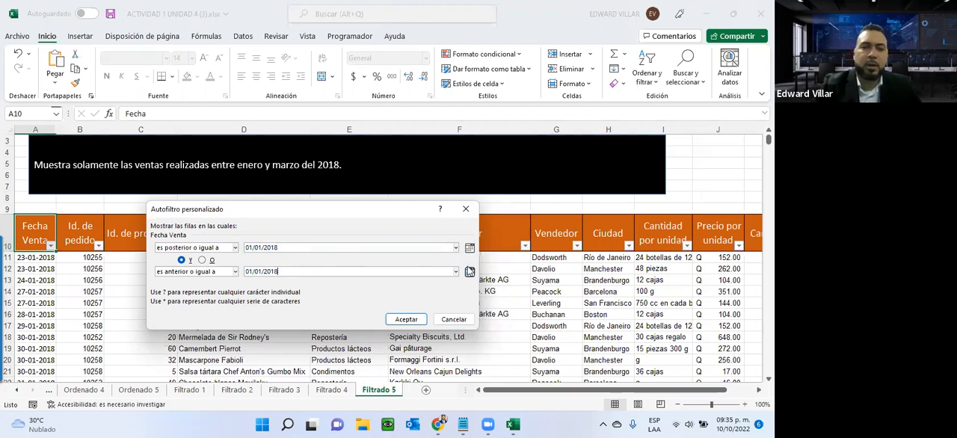
click(469, 272)
click(536, 286)
click(536, 286)
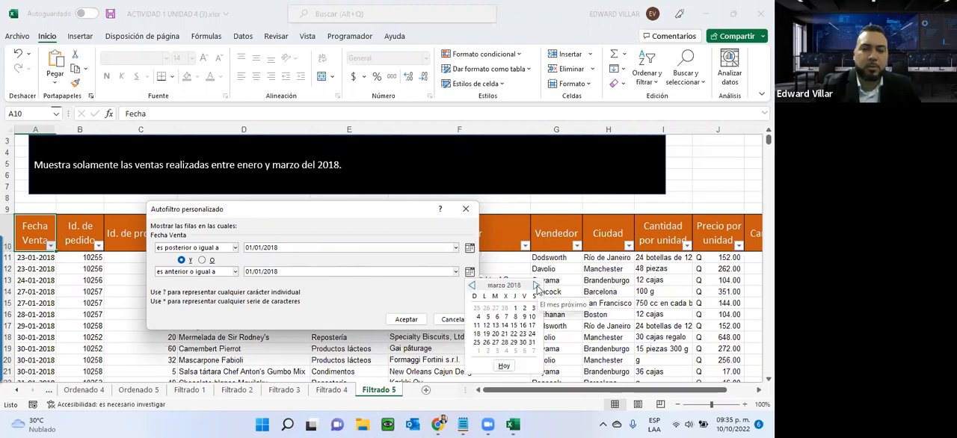
click(532, 342)
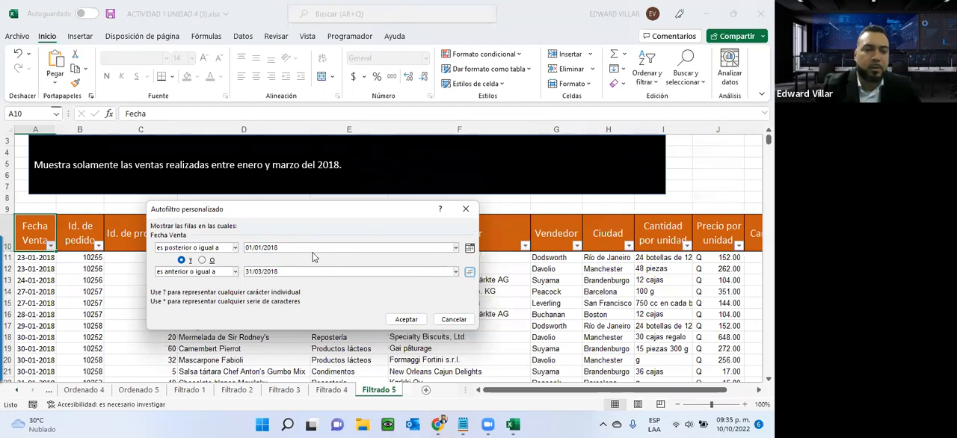
click(469, 272)
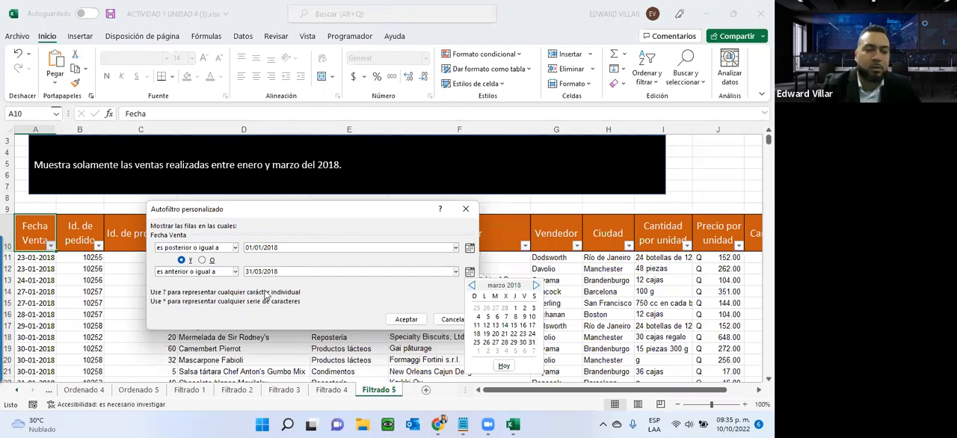
click(356, 308)
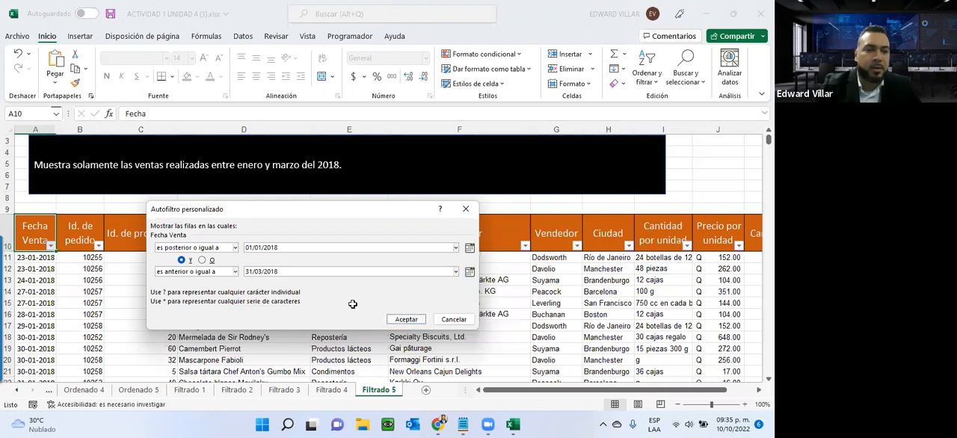
click(399, 322)
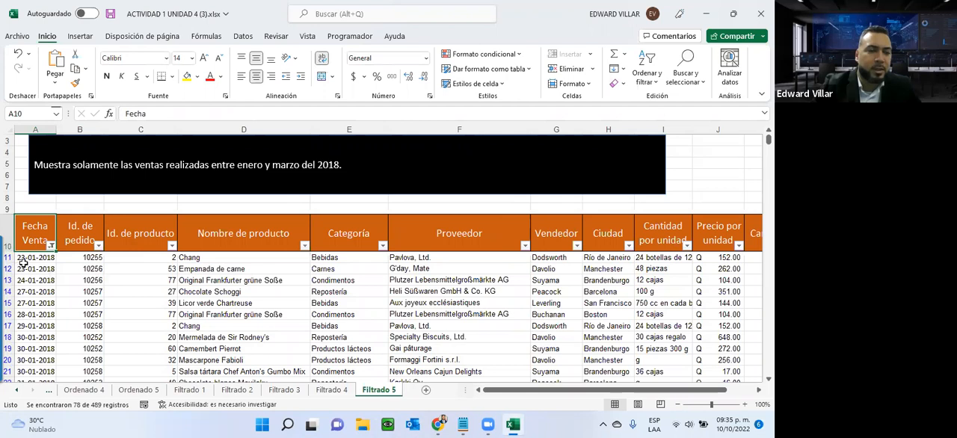
- Look through the filtered records down to the last row and check that the sale dates fall between January and March 2018
scroll(23, 263, down, 1)
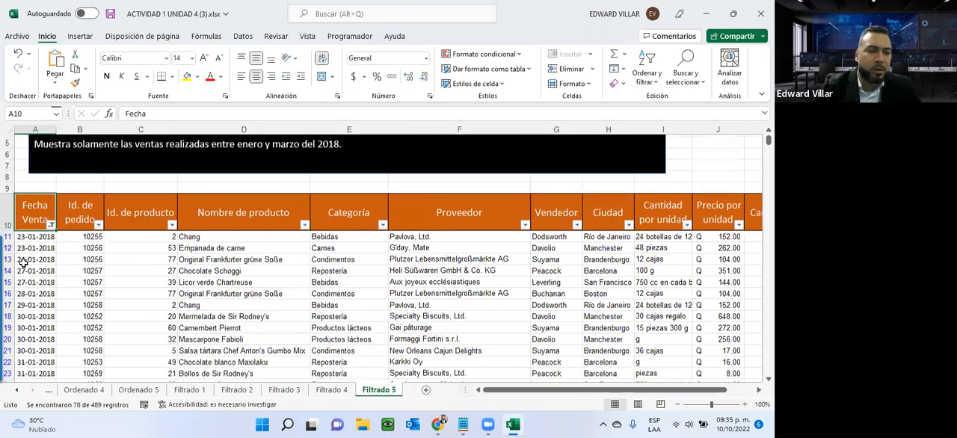
scroll(24, 263, down, 3)
scroll(22, 257, down, 7)
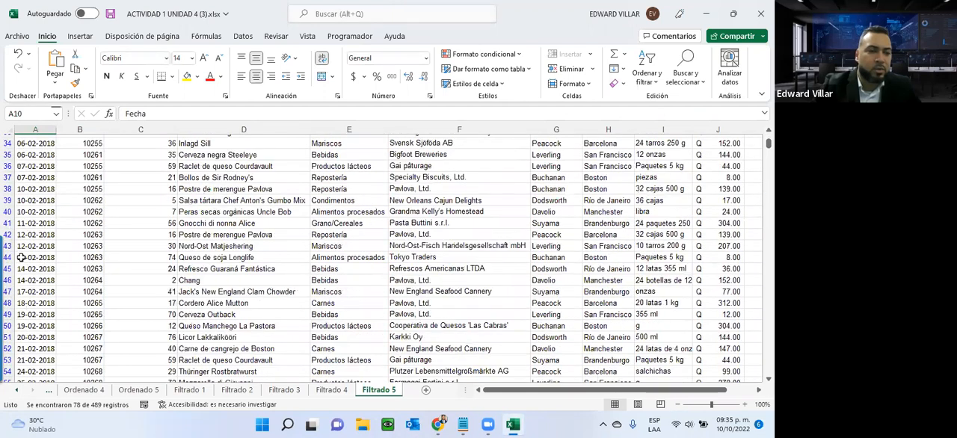
scroll(47, 270, down, 7)
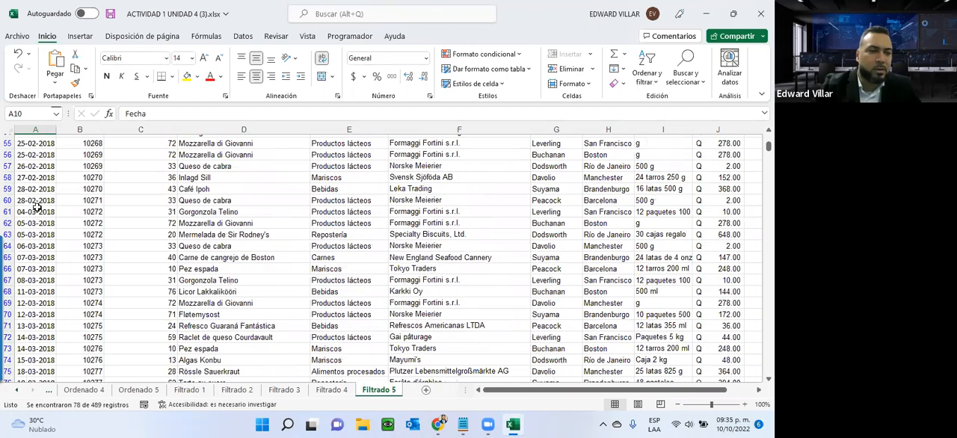
scroll(36, 224, down, 1)
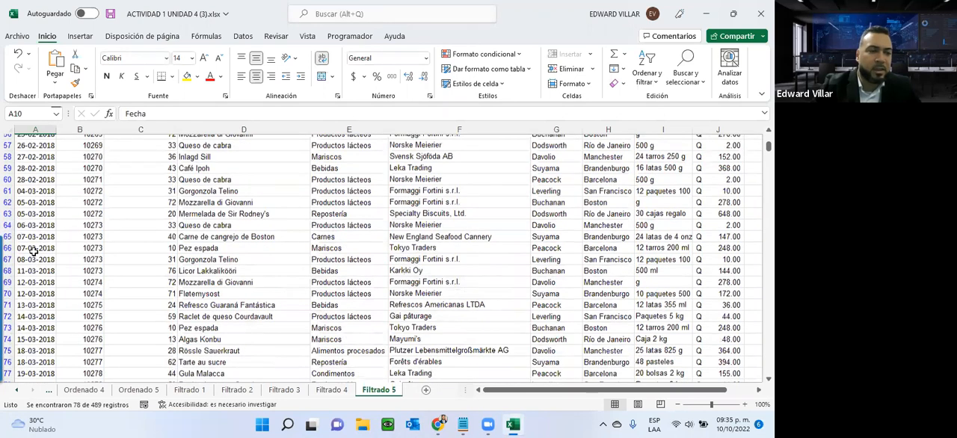
scroll(35, 258, down, 7)
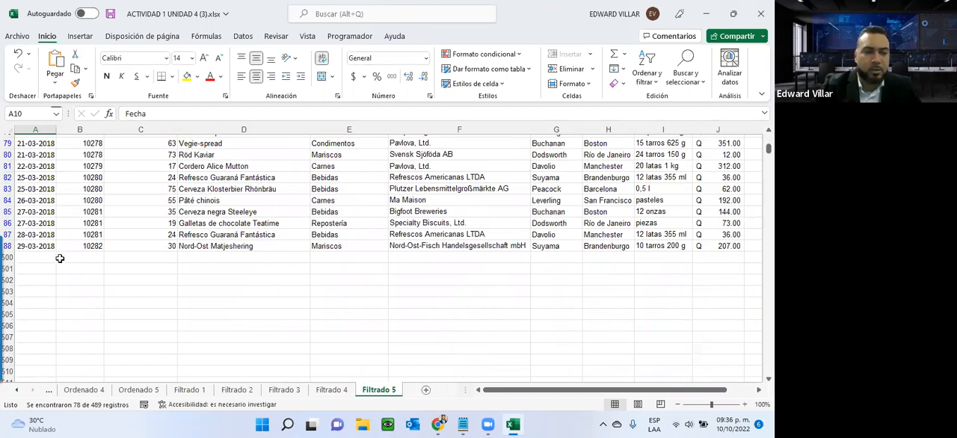
scroll(60, 258, up, 5)
scroll(60, 258, up, 19)
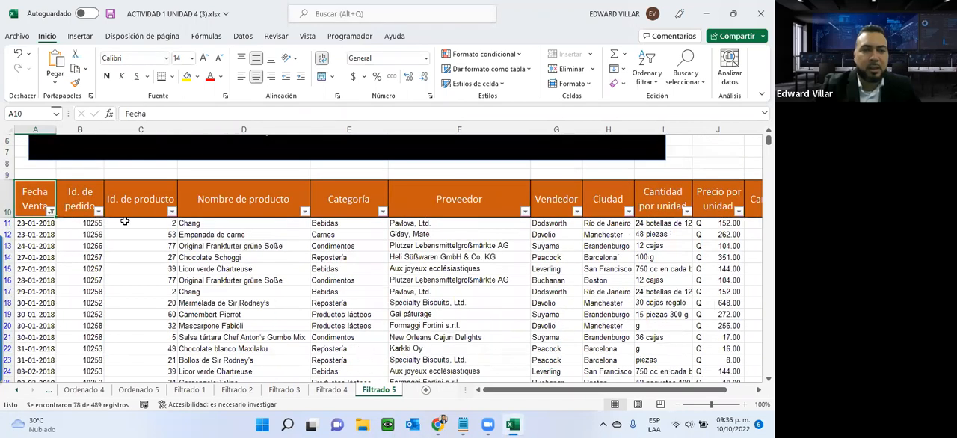
scroll(224, 207, up, 2)
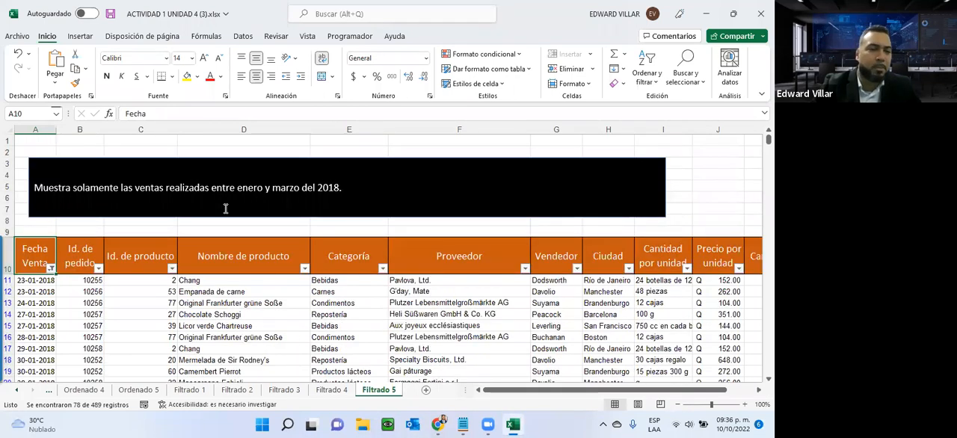
- Review the completed exercise sheets from Filtrado 4 back to Ordenado 4, and forward again from Filtrado 1 to Filtrado 5
click(331, 390)
key(ctrl+Page_Up)
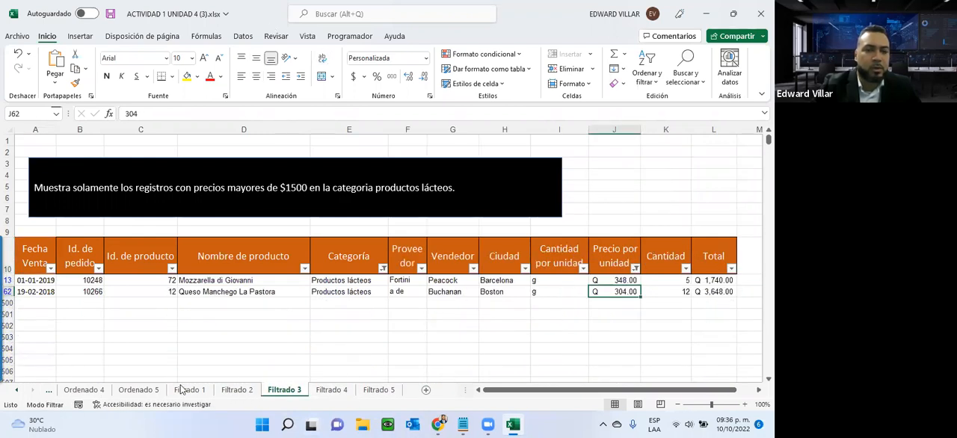
key(ctrl+Page_Up)
key(ctrl+Page_Up)
click(138, 390)
click(77, 394)
click(185, 393)
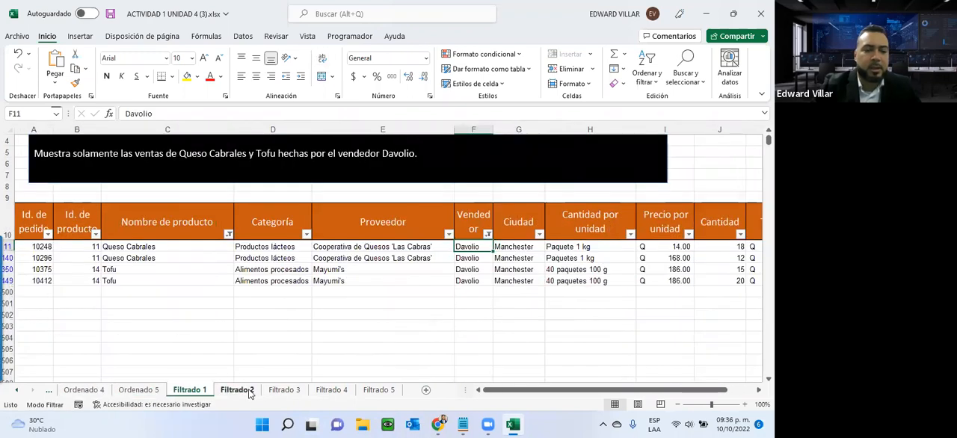
click(250, 394)
click(293, 394)
click(341, 397)
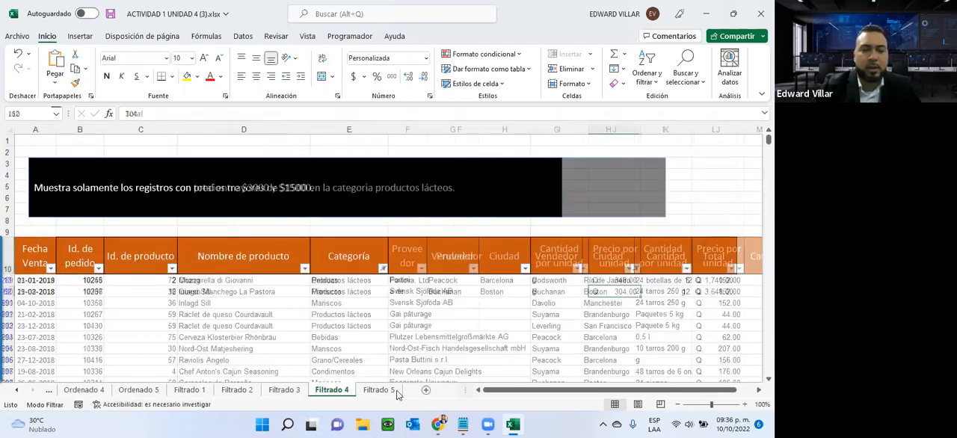
click(388, 393)
- Review the exercise sheets in order from the Ordenado sheets through Filtrado 2 and Filtrado 4, ending on Filtrado 5
click(17, 390)
click(17, 389)
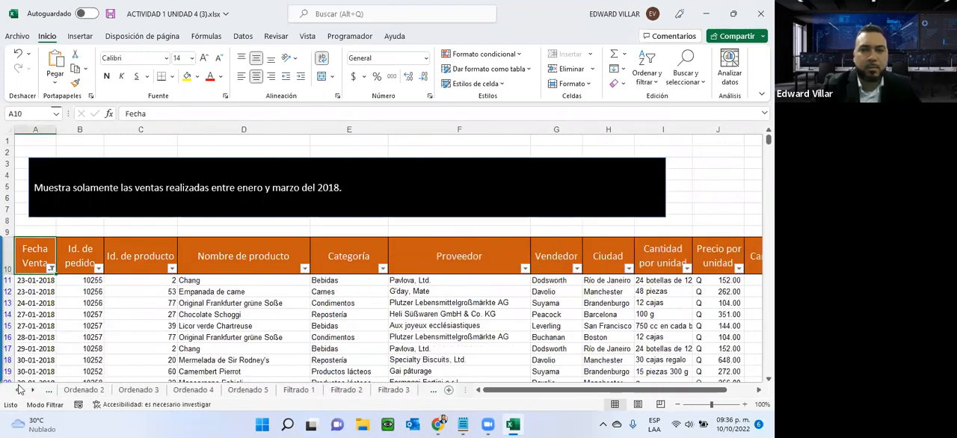
click(18, 390)
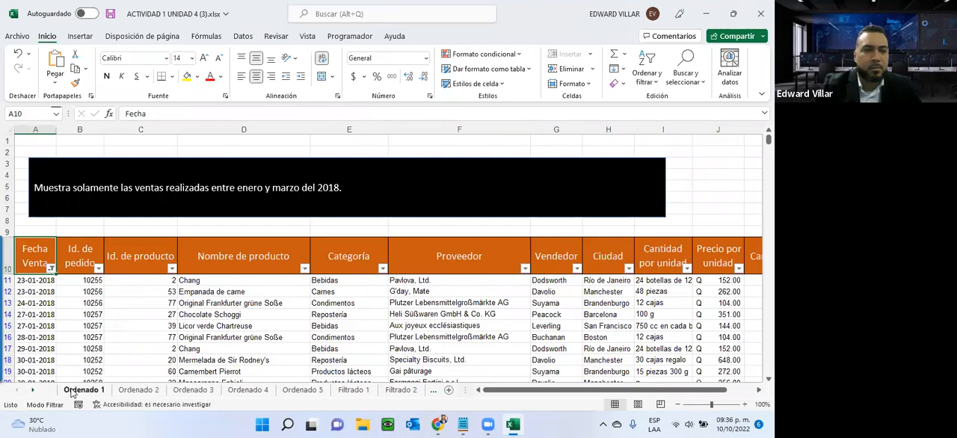
click(140, 390)
click(209, 393)
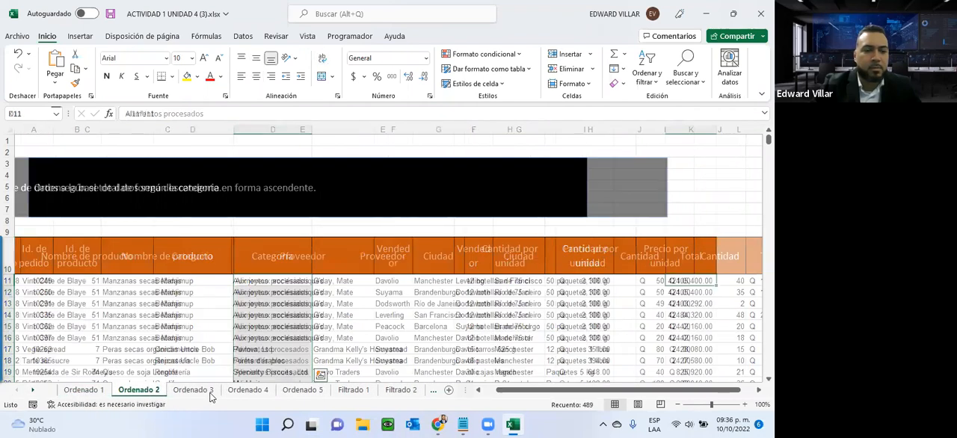
click(247, 389)
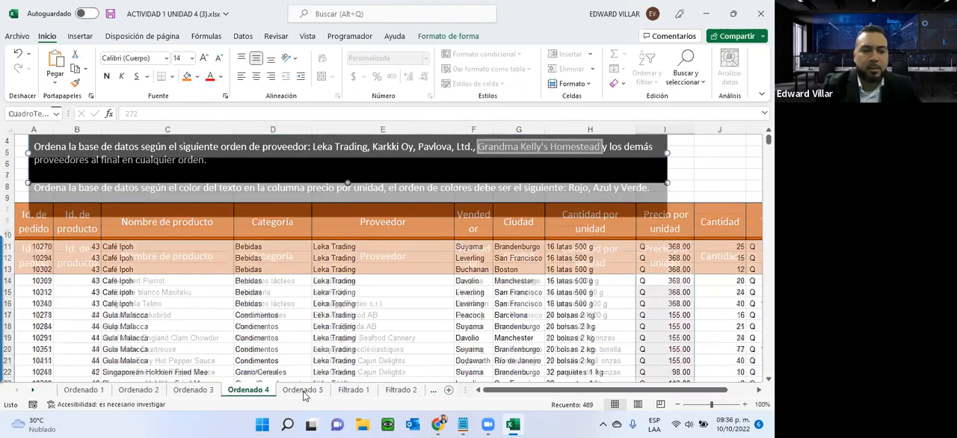
click(303, 390)
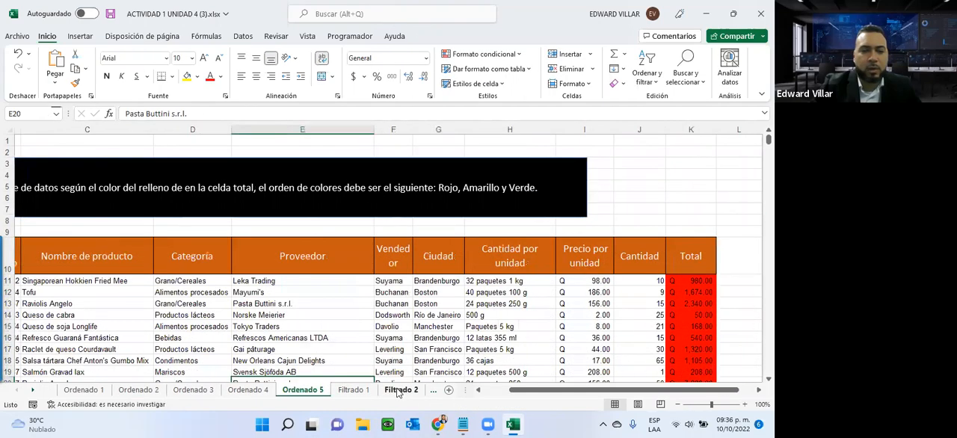
click(401, 389)
click(33, 389)
click(33, 389)
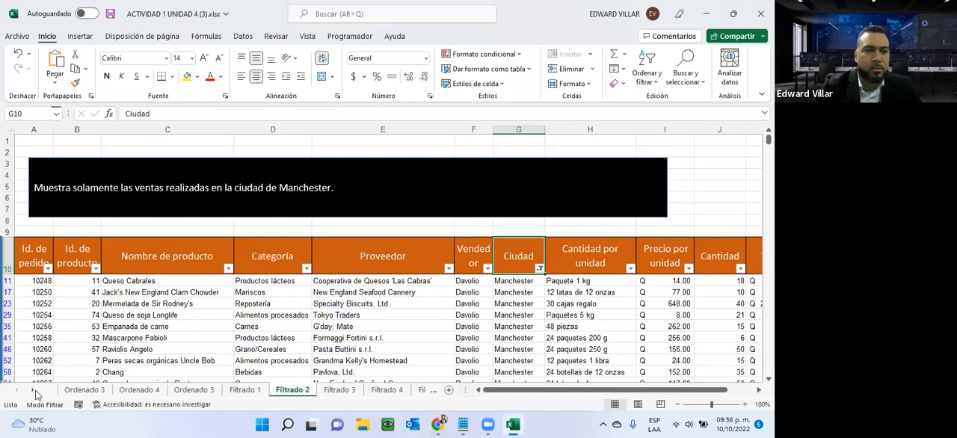
click(385, 389)
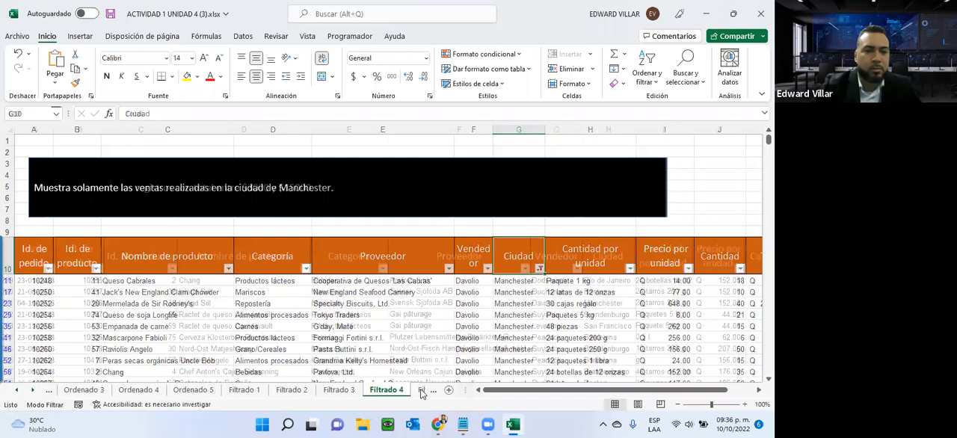
click(420, 389)
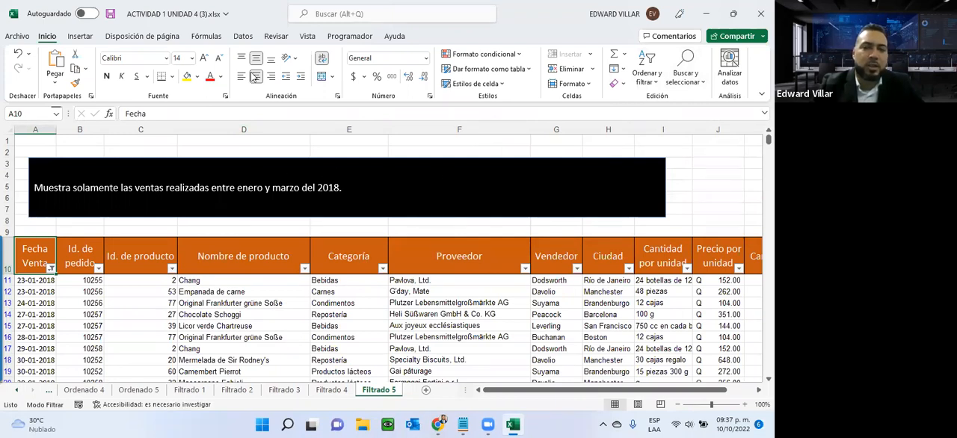
- Close the workbook ACTIVIDAD 1 UNIDAD 4 (3).xlsx without saving the changes
click(759, 16)
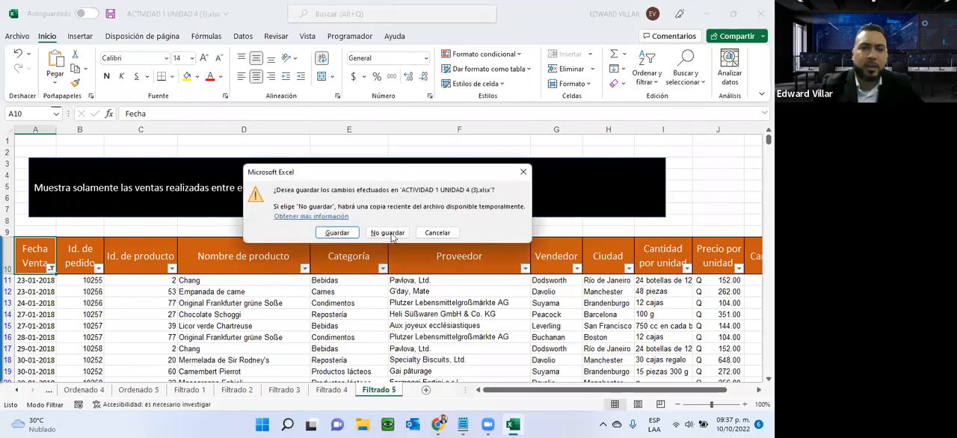
click(388, 232)
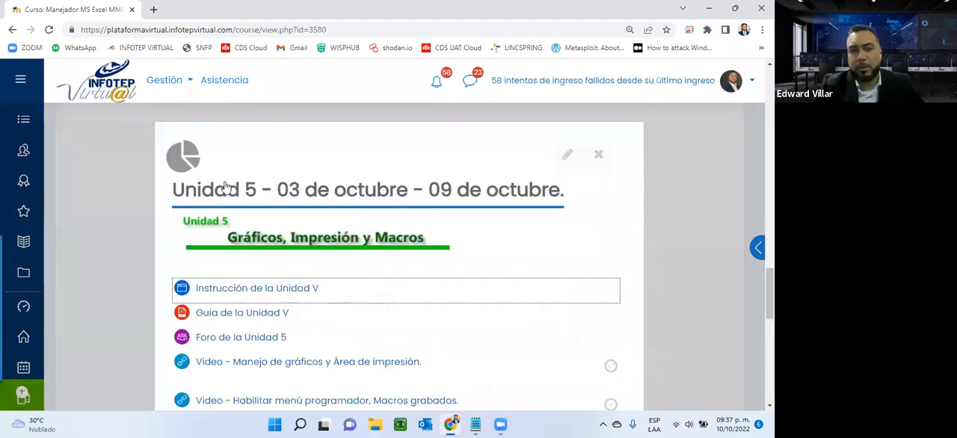
- Look over the Unidad 5 section of the course page and open Guia de la Unidad V in a new tab
scroll(309, 251, down, 2)
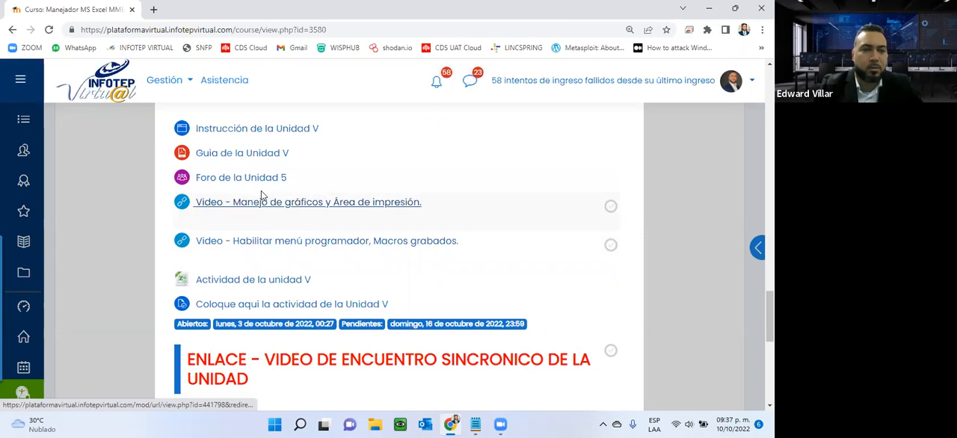
scroll(142, 316, up, 2)
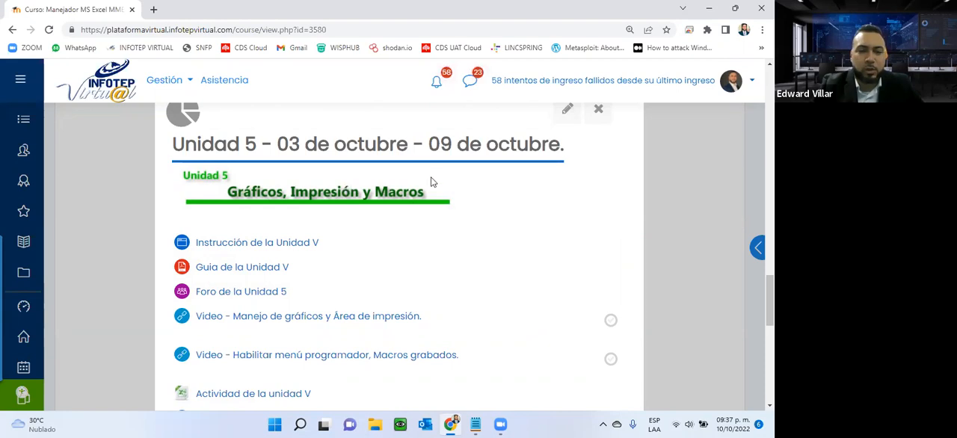
right_click(222, 265)
click(246, 275)
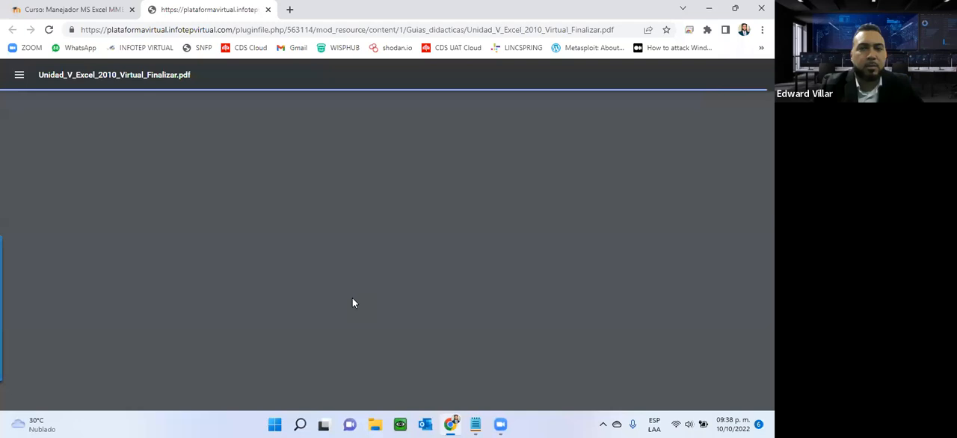
- Skim the Unit 5 guide's chart concepts, chart types and chart parts up to the page 17 example, and close the guide
scroll(426, 272, down, 3)
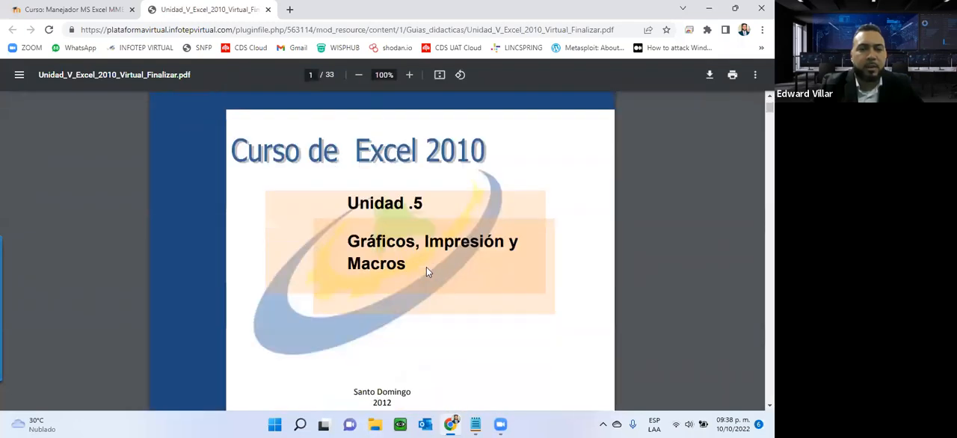
scroll(426, 272, down, 3)
scroll(426, 272, down, 10)
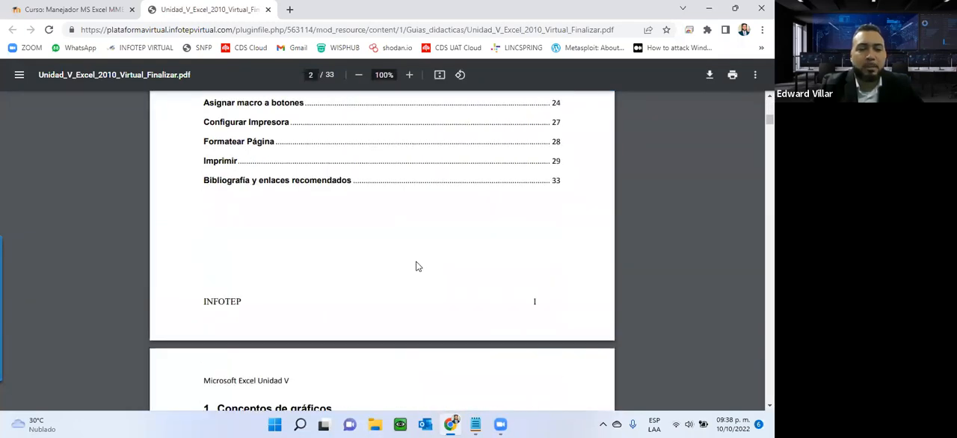
scroll(417, 266, down, 3)
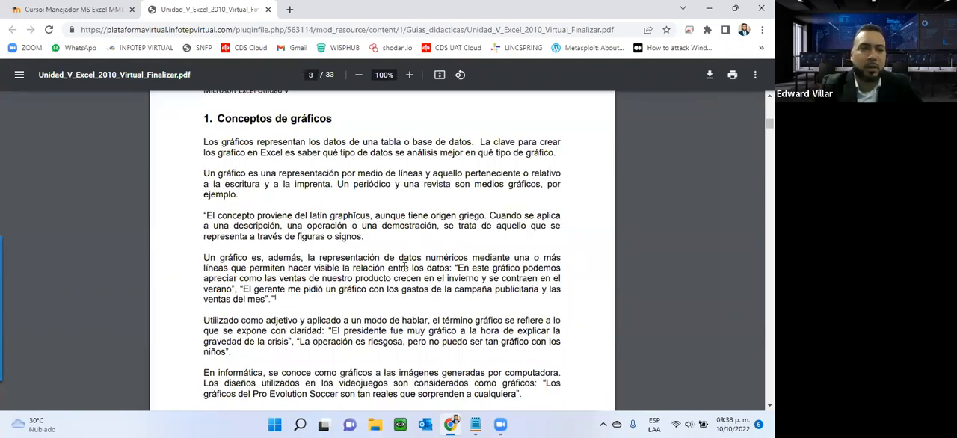
scroll(405, 266, down, 9)
scroll(361, 288, down, 5)
scroll(300, 234, up, 1)
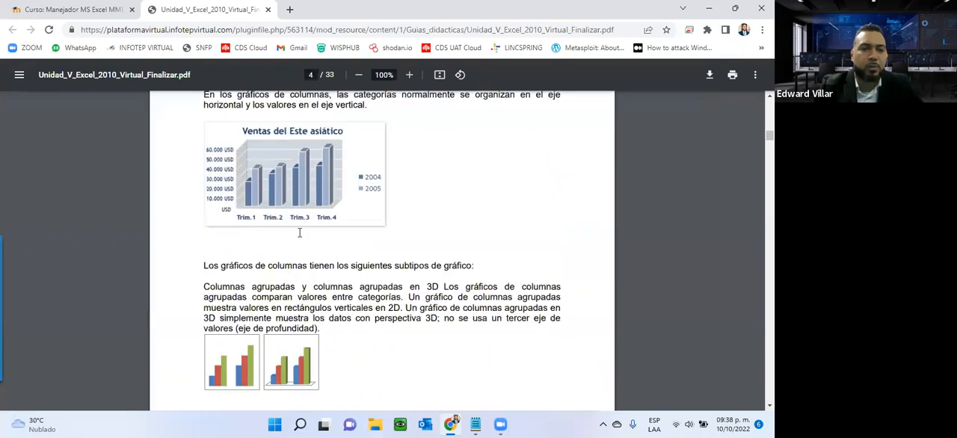
scroll(299, 232, up, 2)
scroll(301, 233, down, 4)
scroll(300, 232, down, 4)
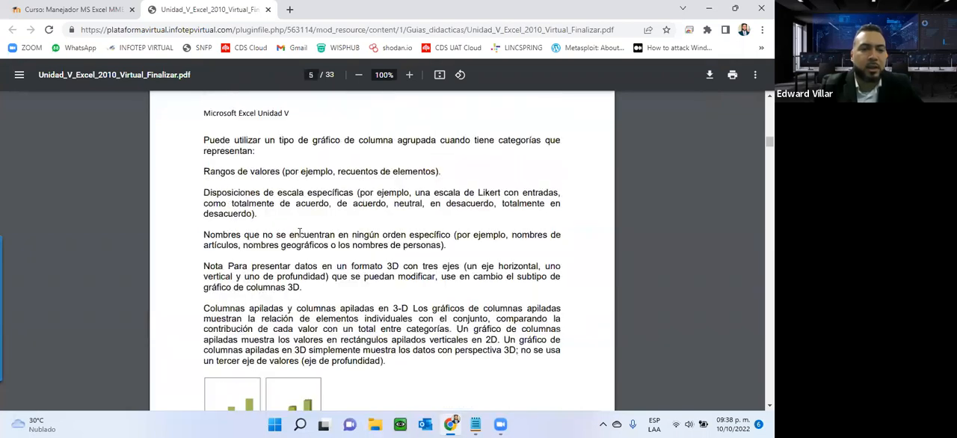
scroll(298, 236, down, 9)
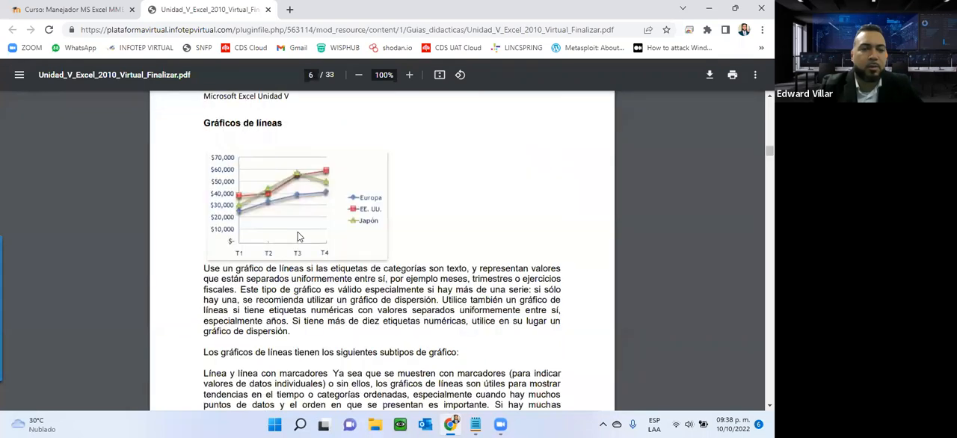
scroll(298, 236, down, 8)
scroll(296, 236, down, 15)
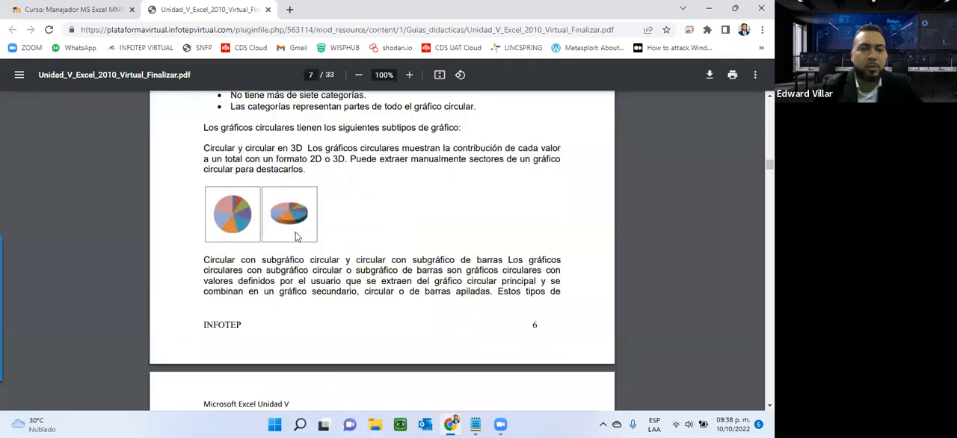
scroll(296, 236, down, 8)
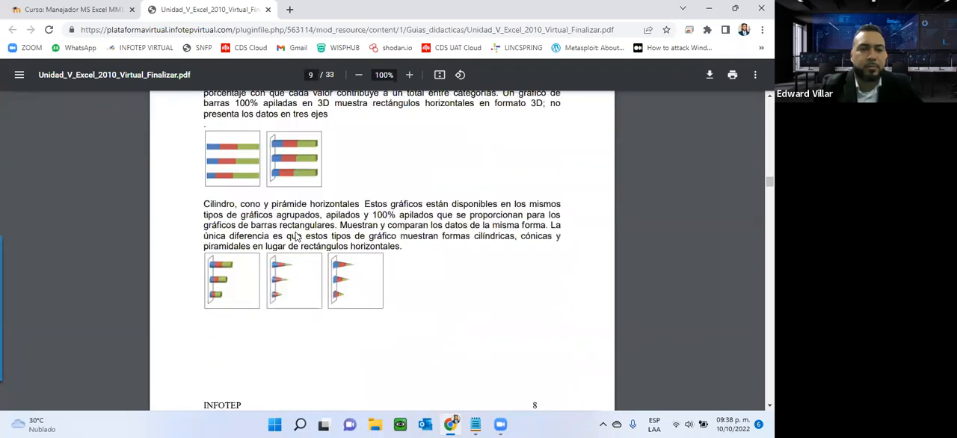
scroll(297, 236, down, 10)
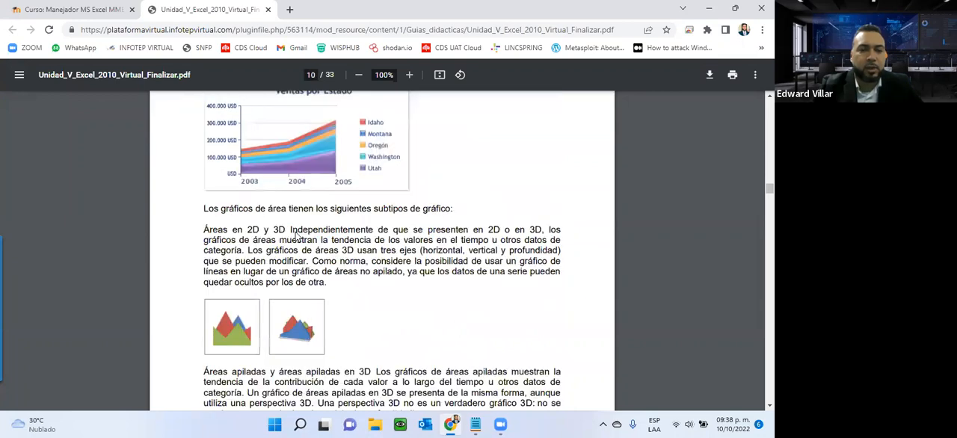
scroll(297, 236, down, 10)
scroll(296, 236, down, 20)
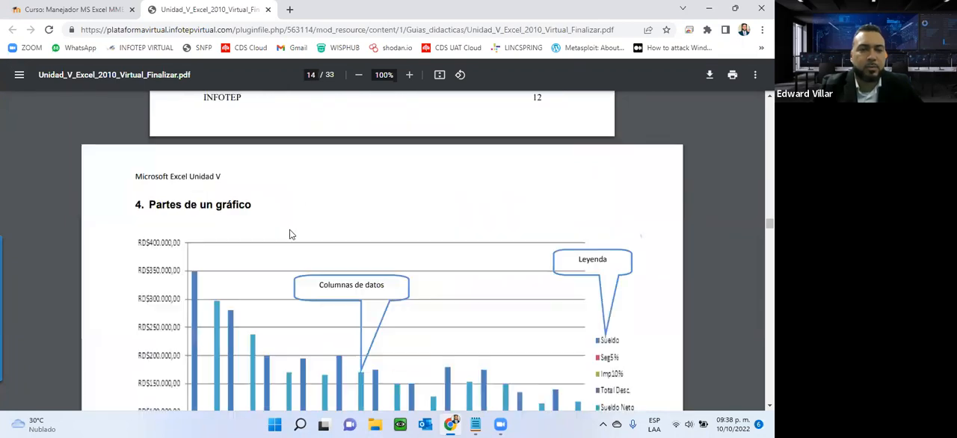
scroll(290, 235, down, 5)
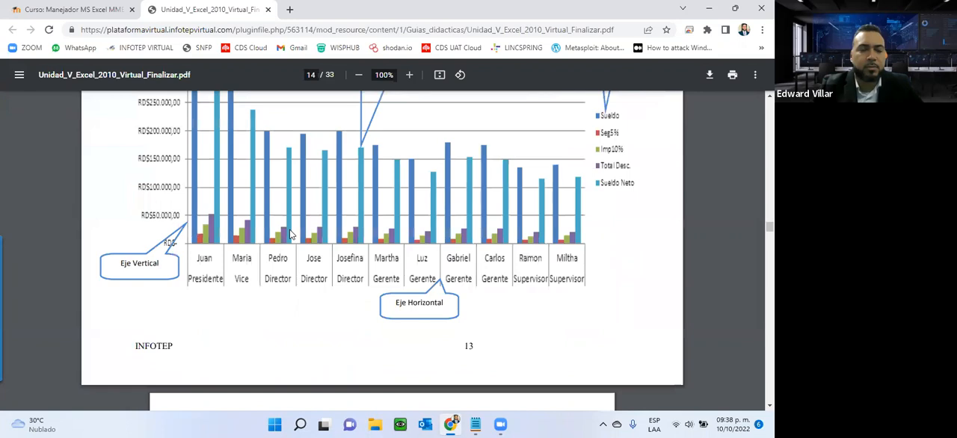
scroll(290, 235, down, 12)
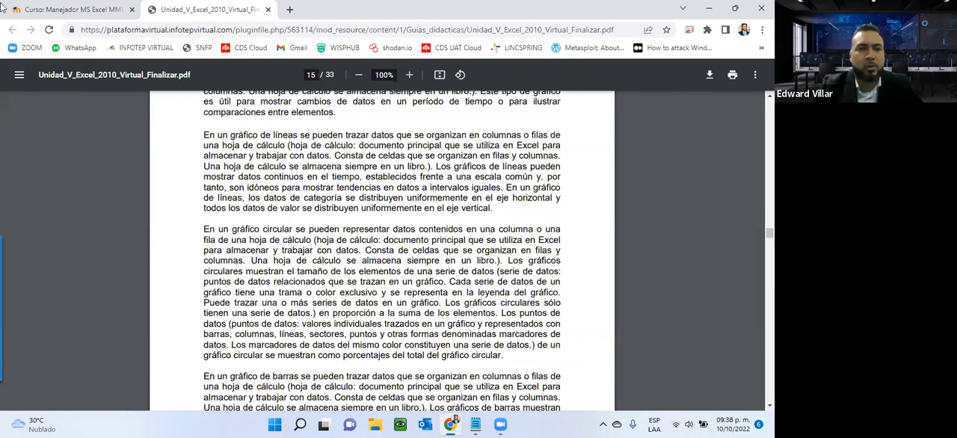
scroll(219, 59, down, 20)
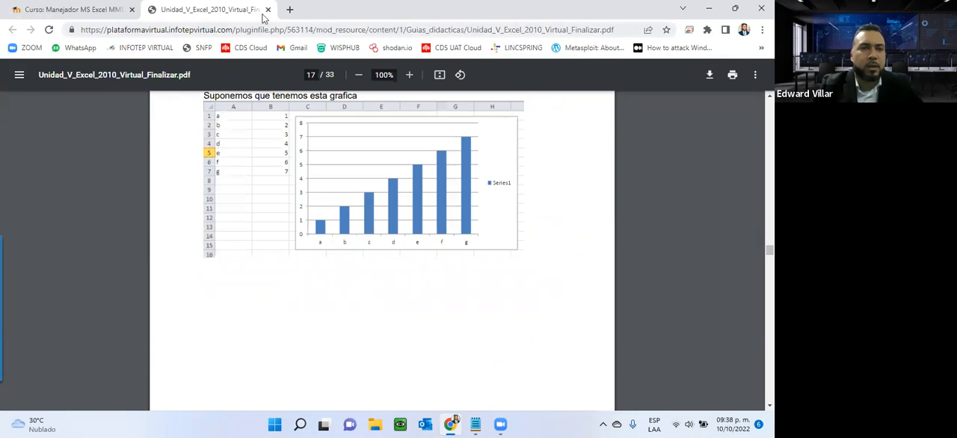
key(ctrl+w)
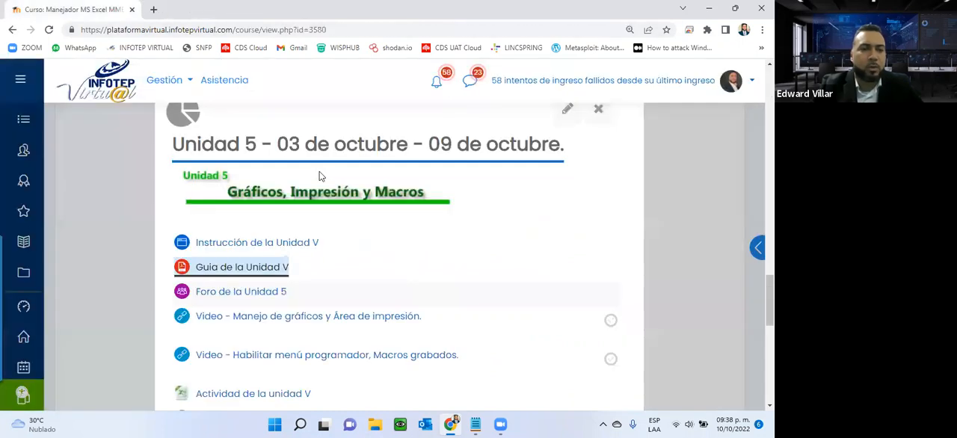
- Download the Actividad de la unidad V workbook from the course page and open it in Excel
scroll(301, 241, down, 2)
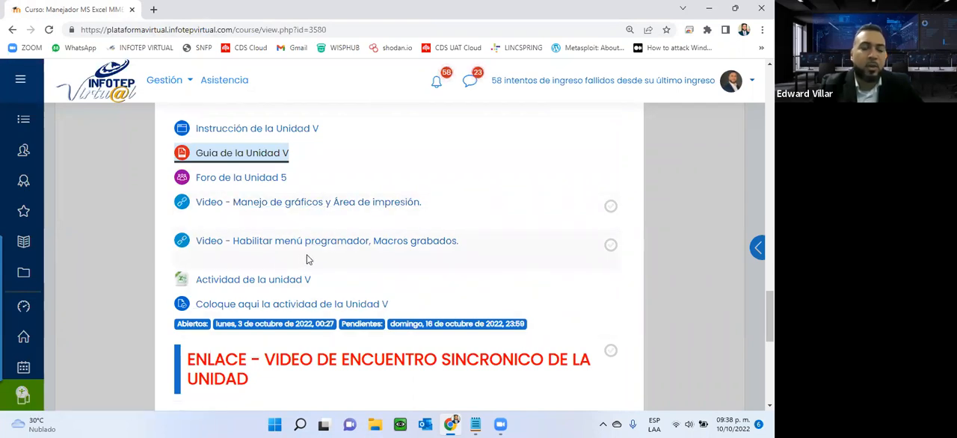
click(269, 287)
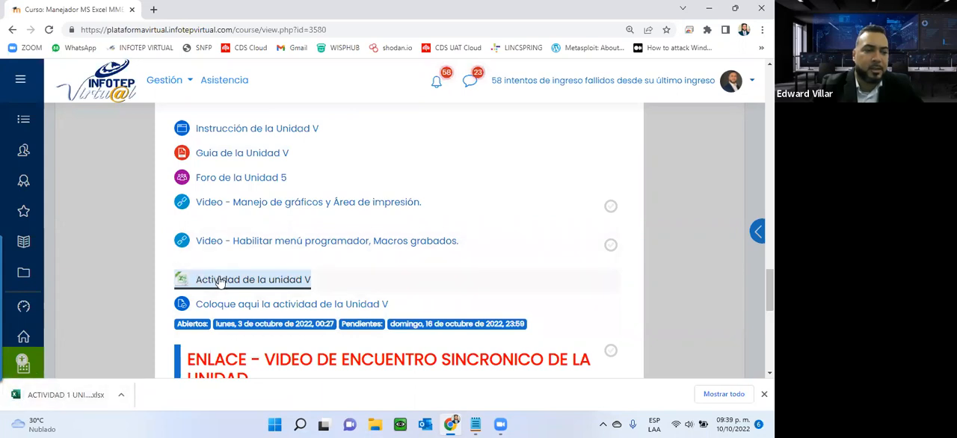
click(66, 392)
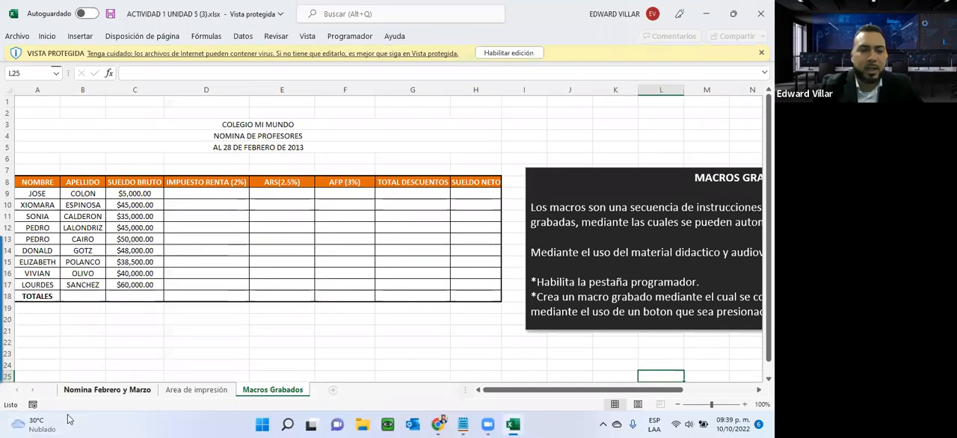
- Examine the February and March payroll tables and the Reporte de Nomina table on the Nomina Febrero y Marzo sheet
click(100, 390)
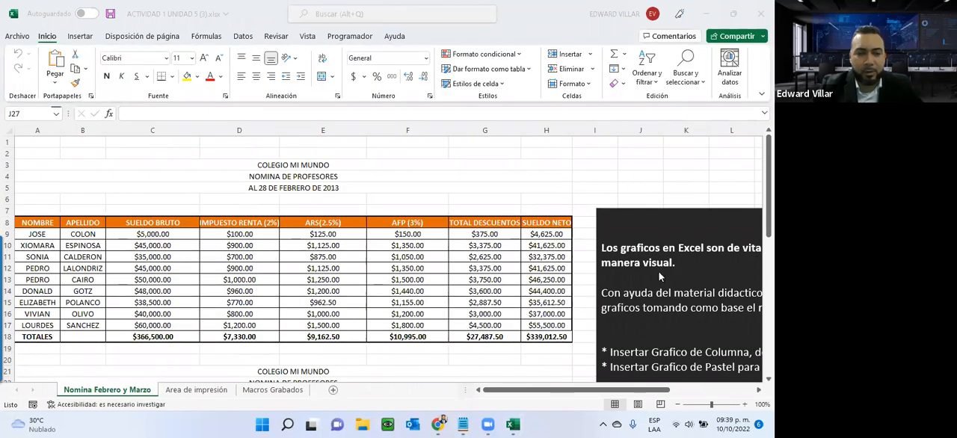
scroll(262, 200, down, 1)
scroll(260, 199, up, 1)
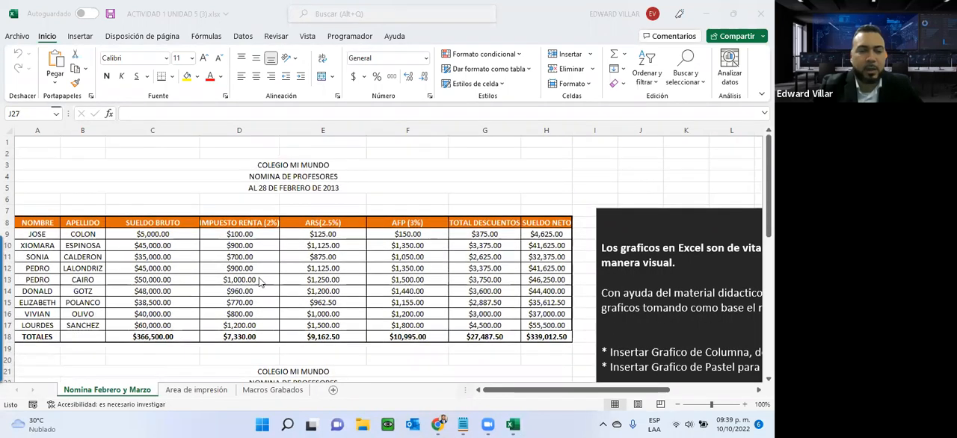
scroll(260, 281, down, 1)
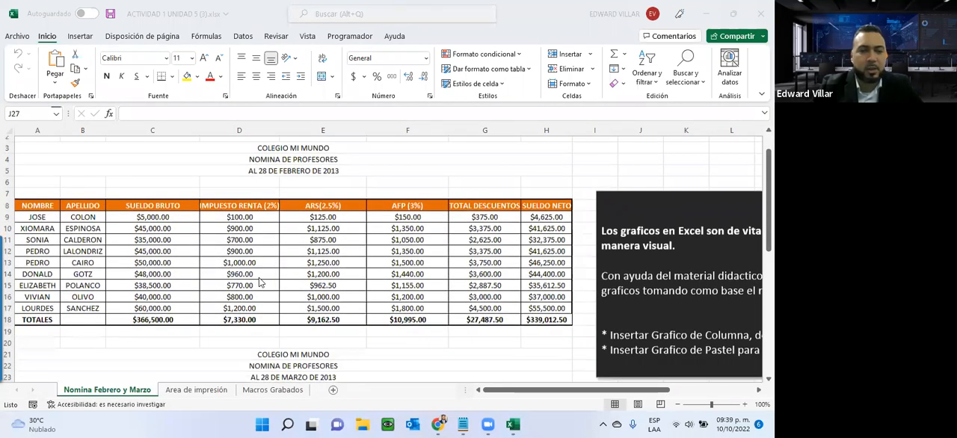
scroll(260, 282, down, 3)
scroll(173, 240, down, 8)
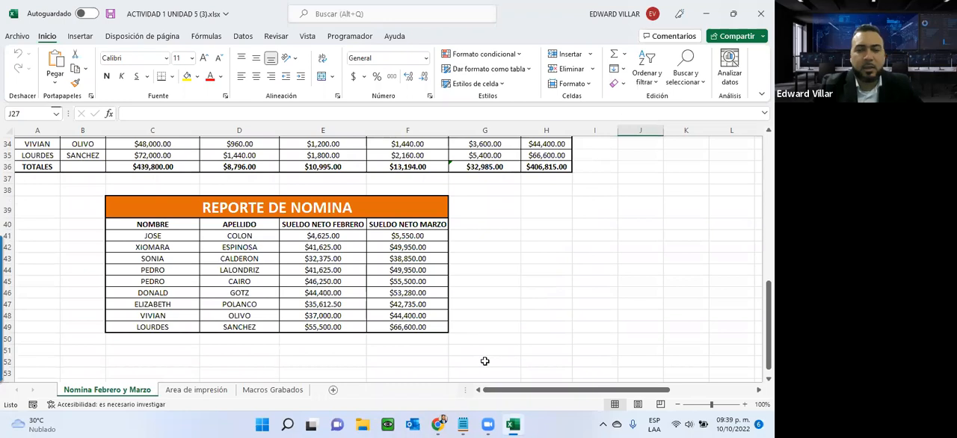
scroll(484, 361, up, 1)
scroll(484, 361, up, 9)
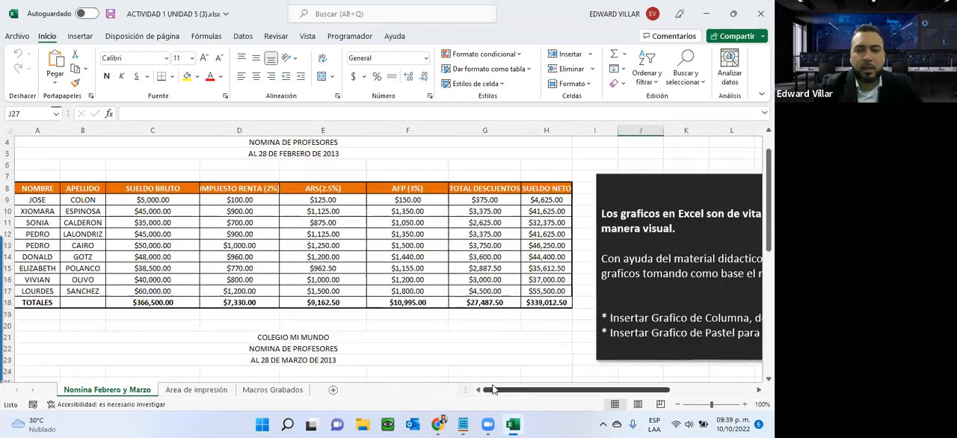
- Read the GRAFICOS instructions beside the payroll tables and return to the Reporte de Nomina table
scroll(540, 388, right, 5)
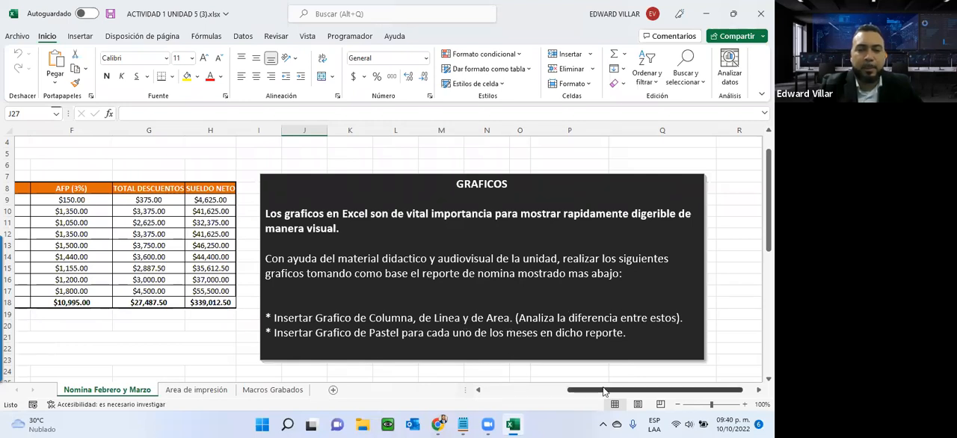
drag(606, 389, 587, 390)
drag(217, 348, 175, 329)
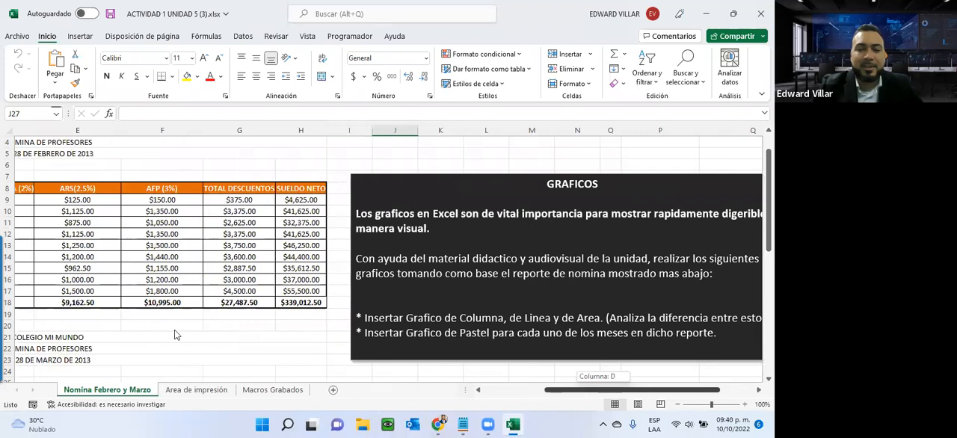
scroll(163, 331, left, 2)
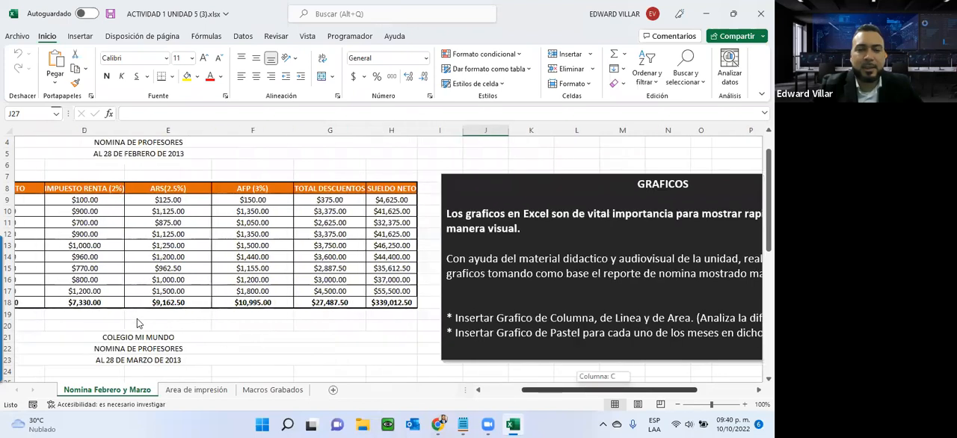
scroll(140, 301, left, 3)
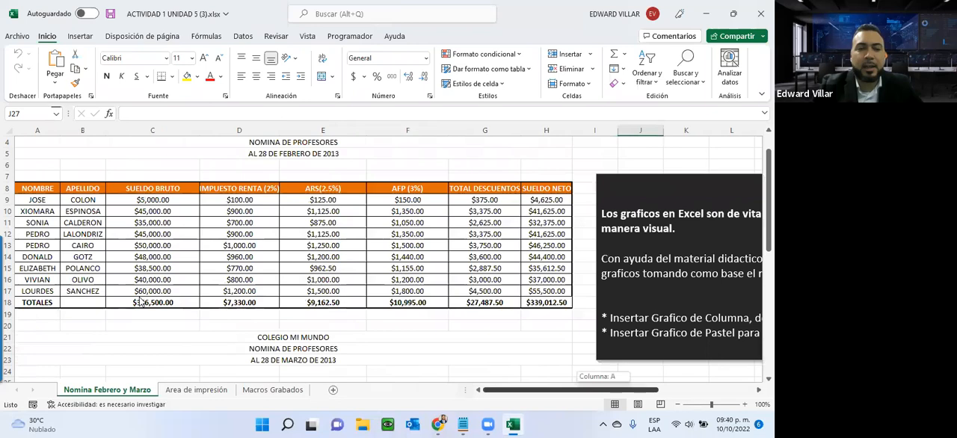
scroll(341, 239, down, 3)
scroll(340, 239, down, 8)
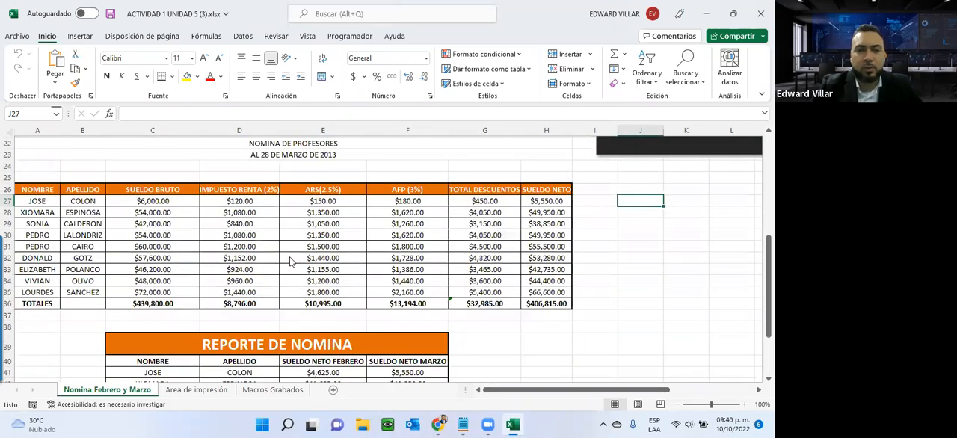
- Insert a 3D clustered column chart from the Reporte de Nomina data in C40:F49 and place it below the table
drag(152, 190, 415, 293)
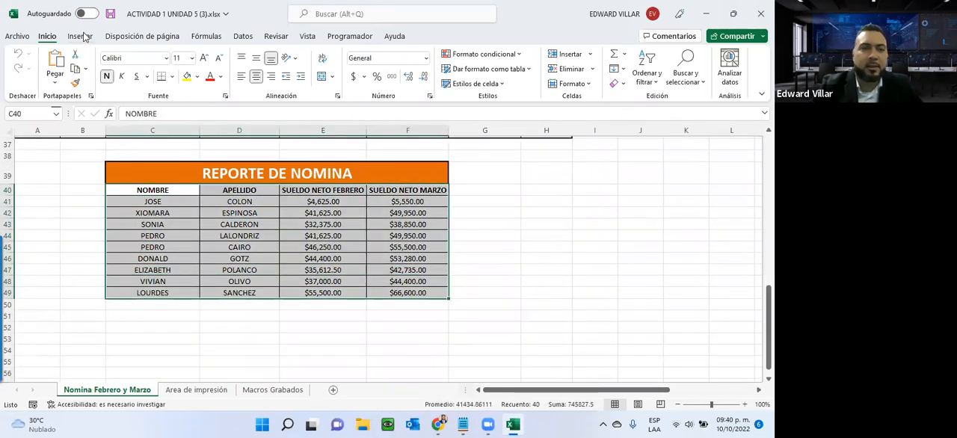
click(80, 36)
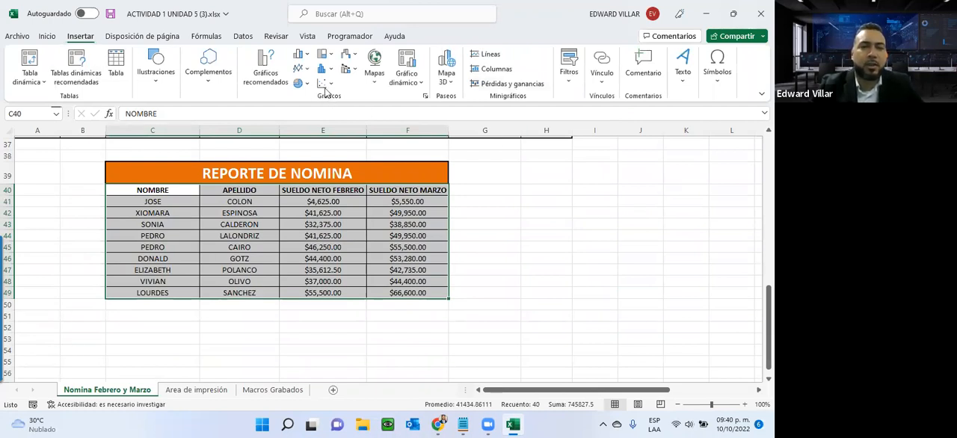
click(303, 55)
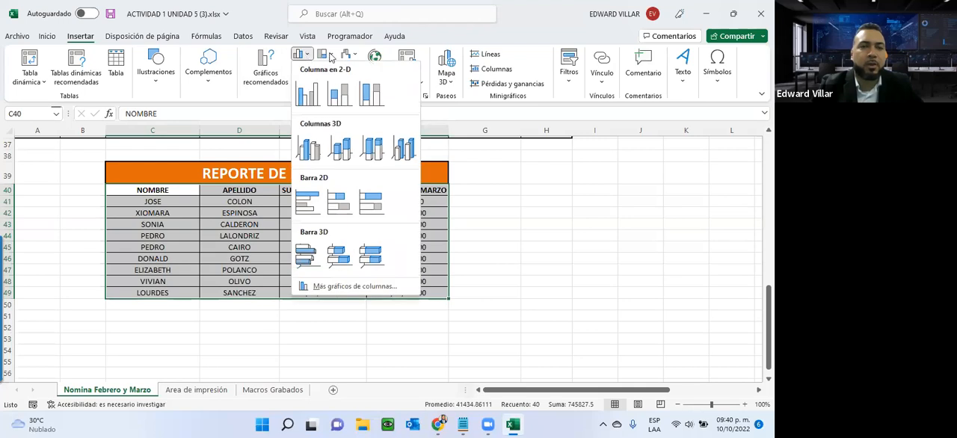
click(331, 56)
click(305, 69)
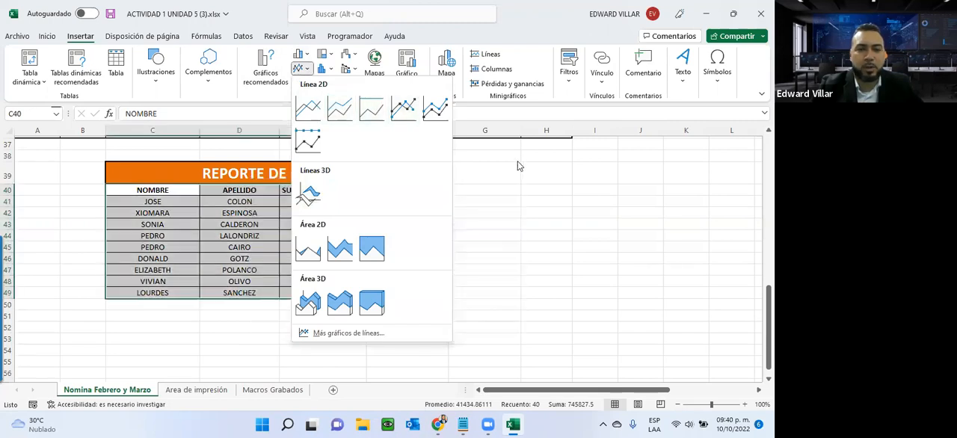
click(303, 54)
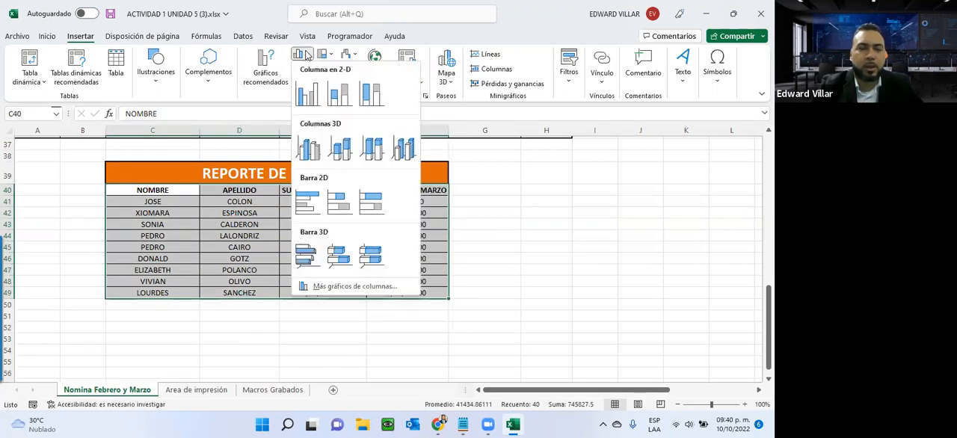
click(312, 151)
drag(471, 194, 293, 326)
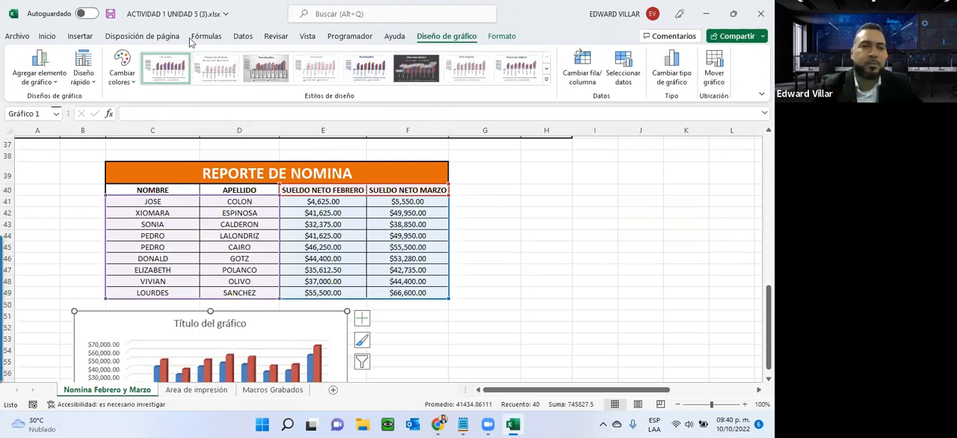
- Insert a 2D stacked area chart (Áreas apiladas) from C40:F49 and place it beside the Reporte de Nomina table
click(161, 213)
drag(153, 190, 419, 293)
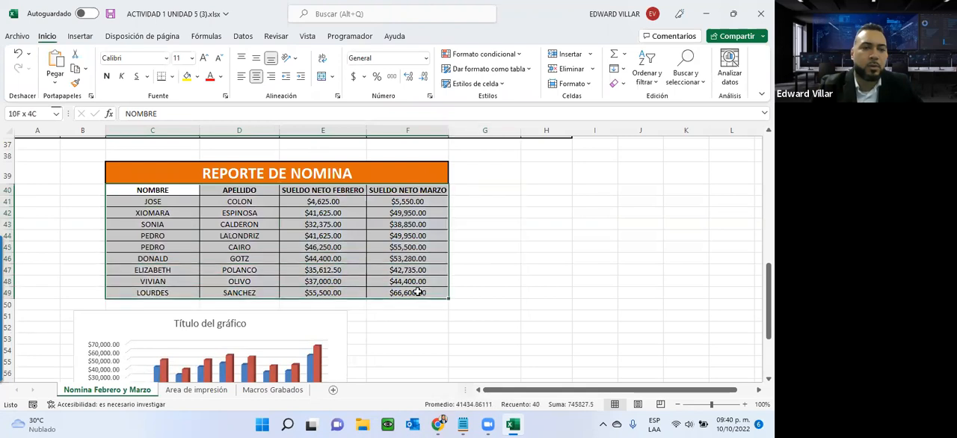
click(80, 36)
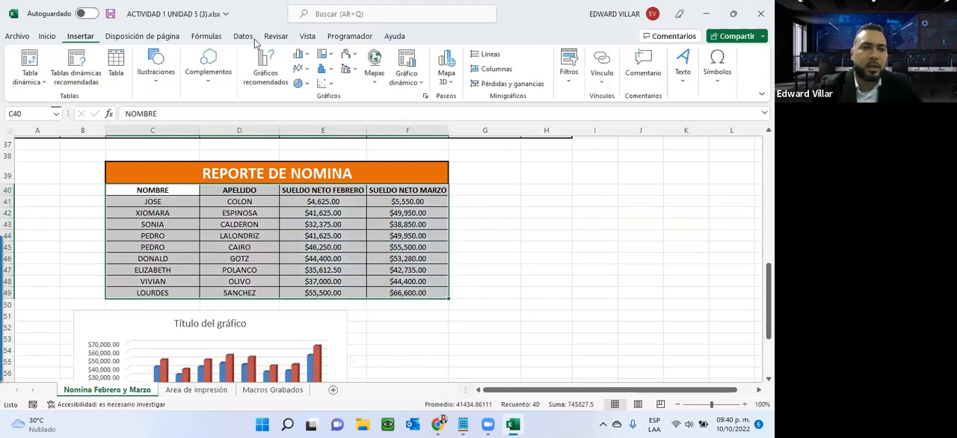
click(299, 68)
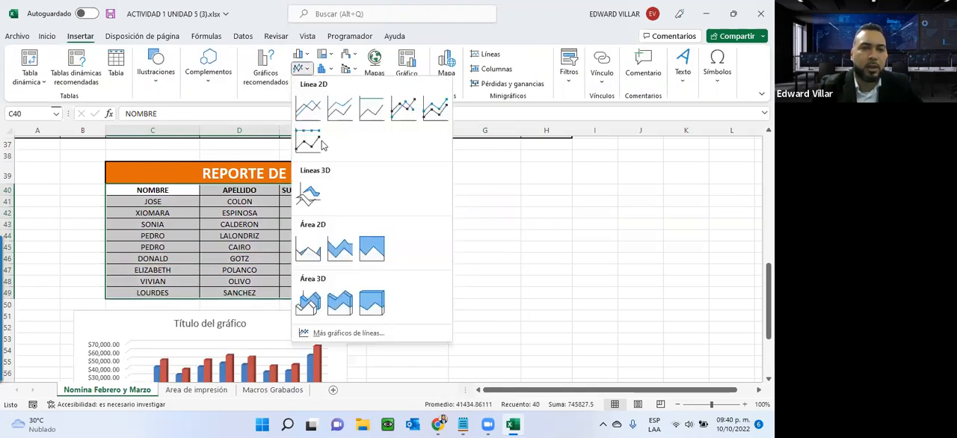
click(340, 253)
drag(478, 198, 610, 182)
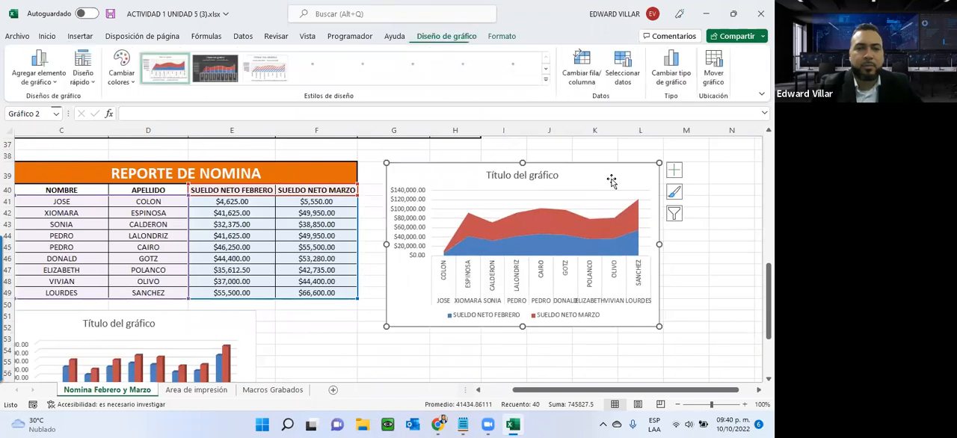
click(331, 348)
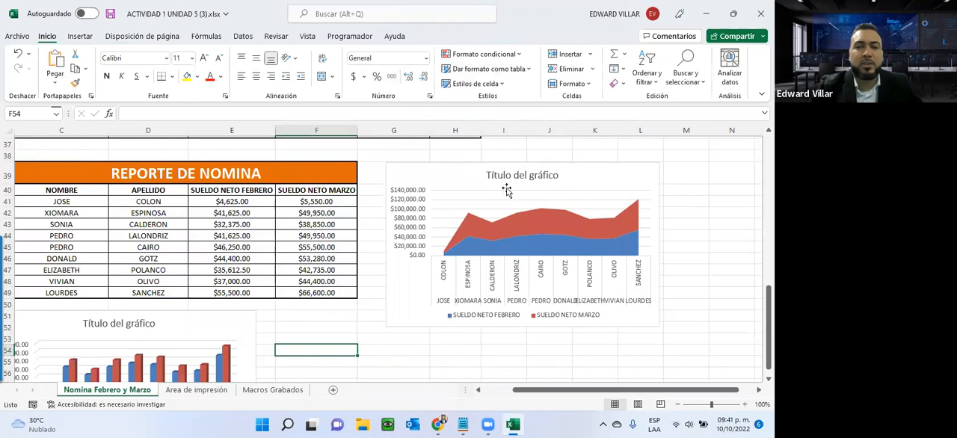
click(74, 36)
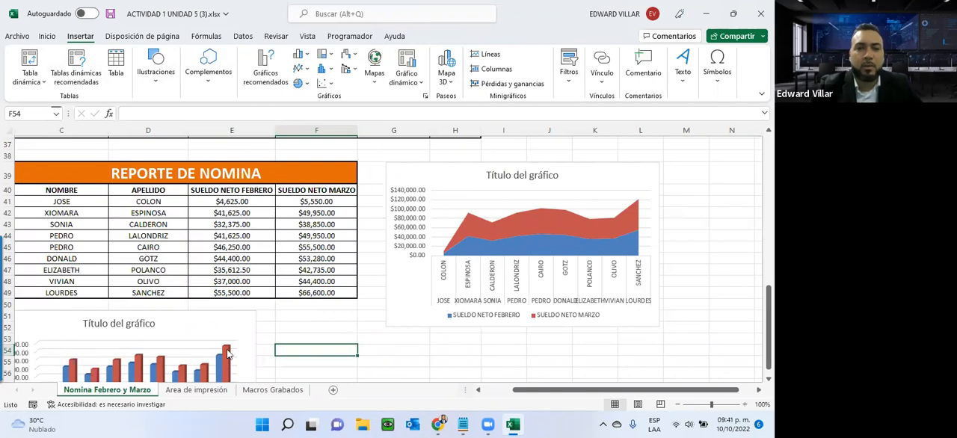
click(430, 176)
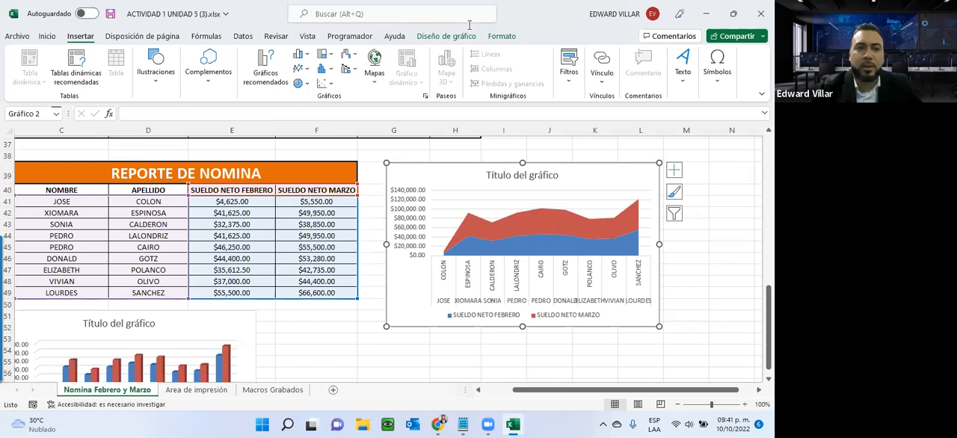
click(155, 69)
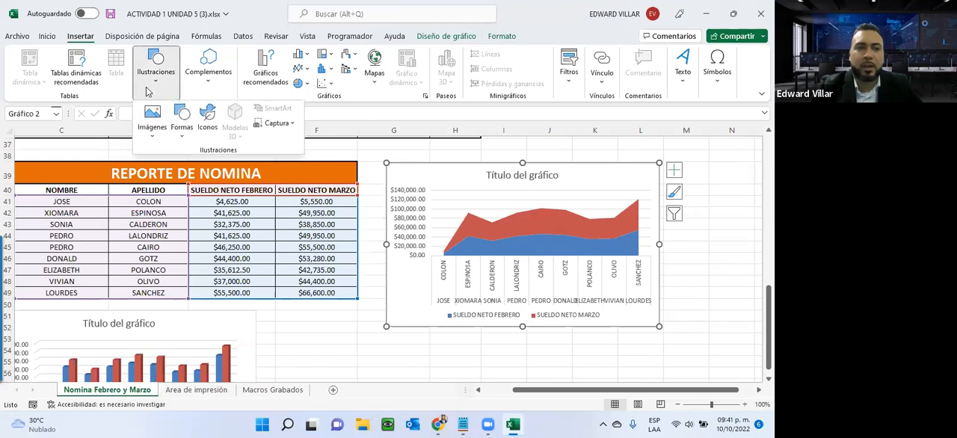
click(180, 127)
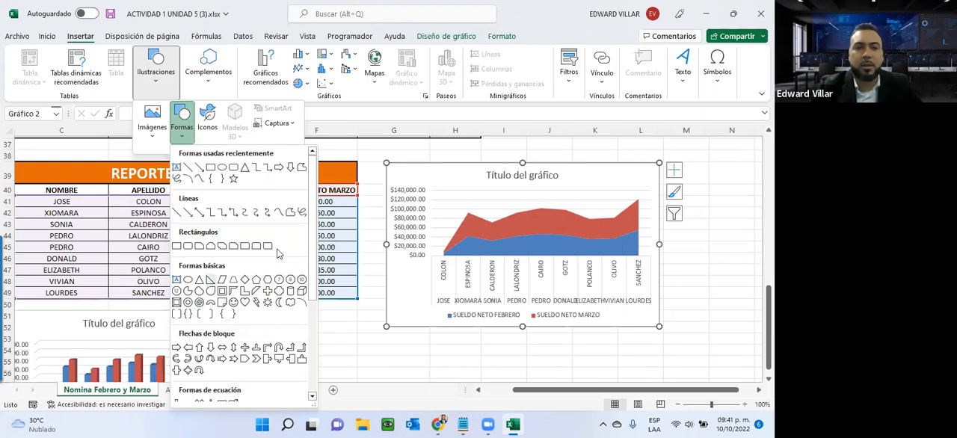
- Give the area chart the eighth chart style with the dark background and the multicolor palette that starts with red and purple
click(450, 36)
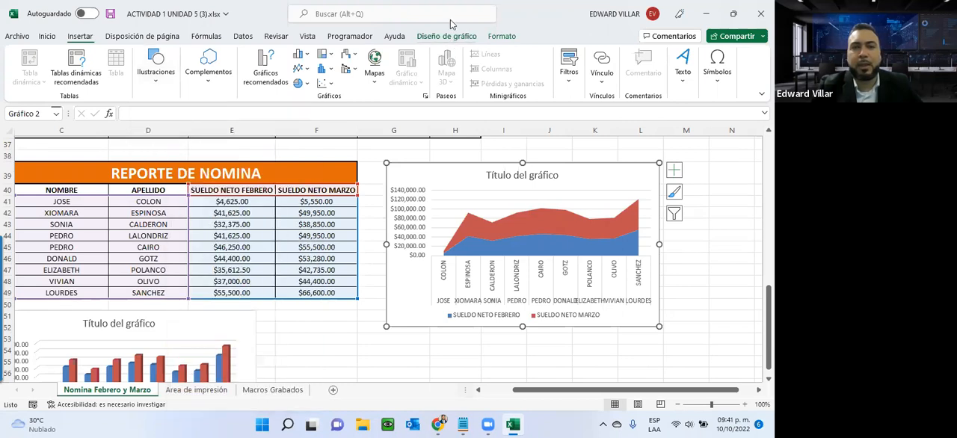
click(515, 68)
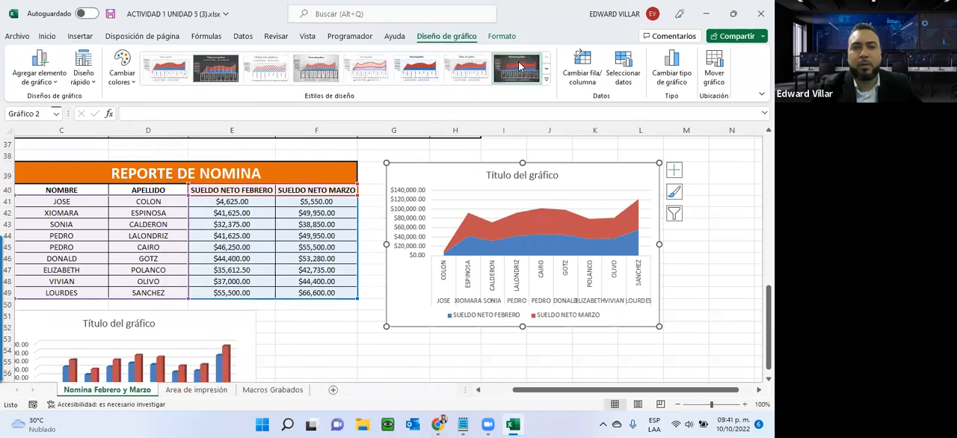
click(317, 70)
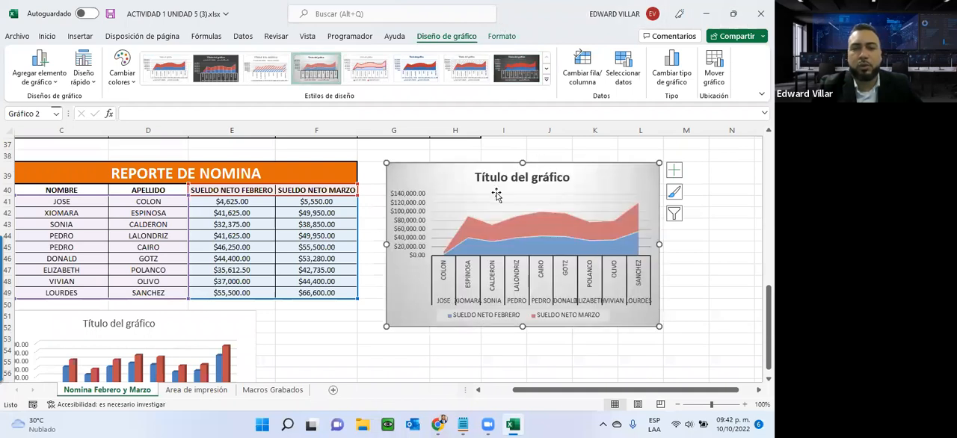
click(515, 68)
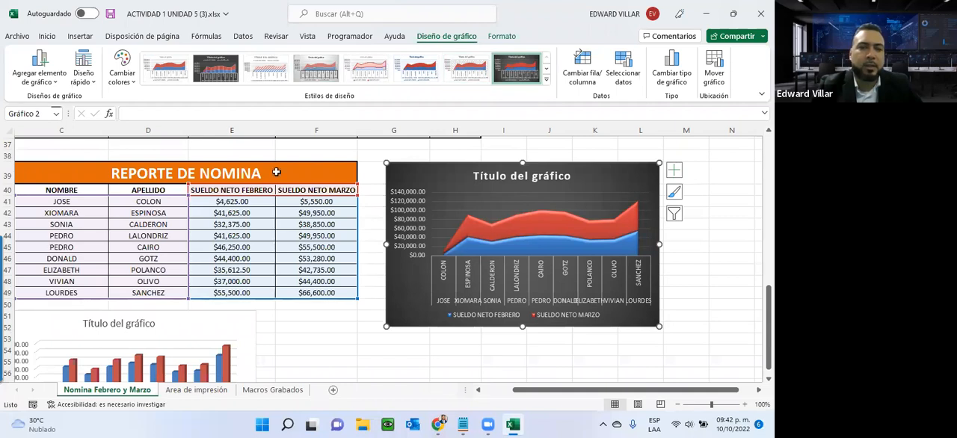
click(123, 78)
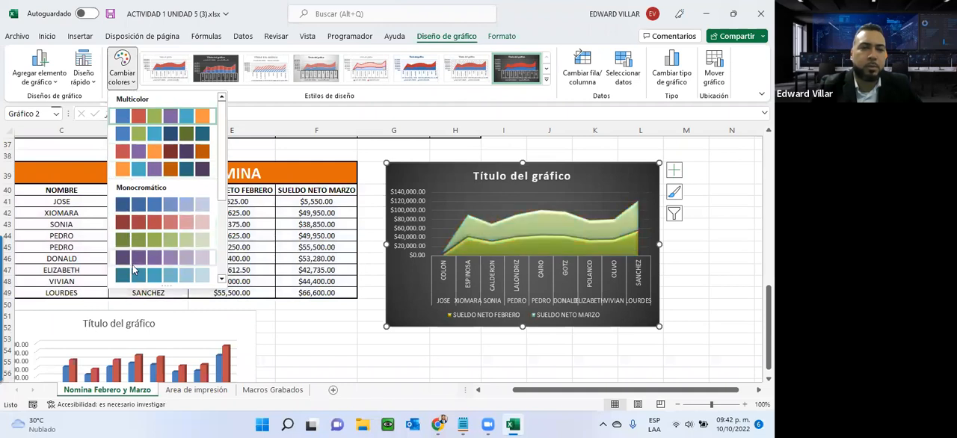
click(139, 152)
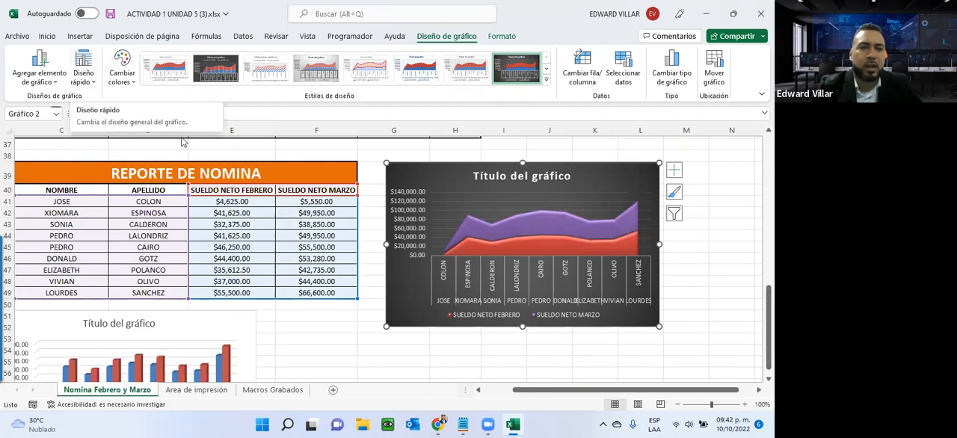
- Switch the area chart's rows and columns so the February and March net salaries form the horizontal axis
click(84, 80)
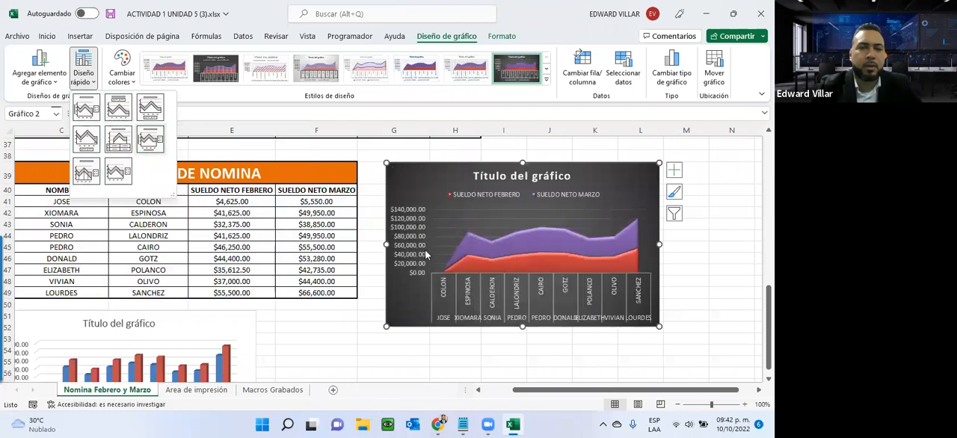
click(247, 150)
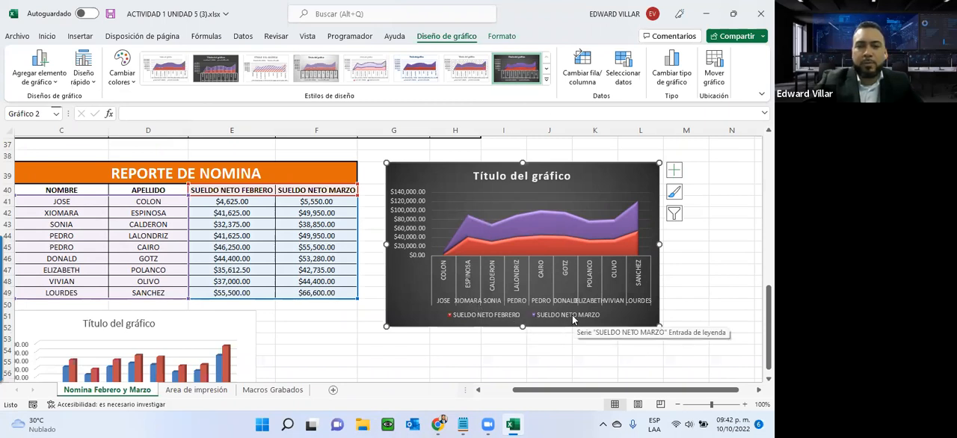
click(579, 77)
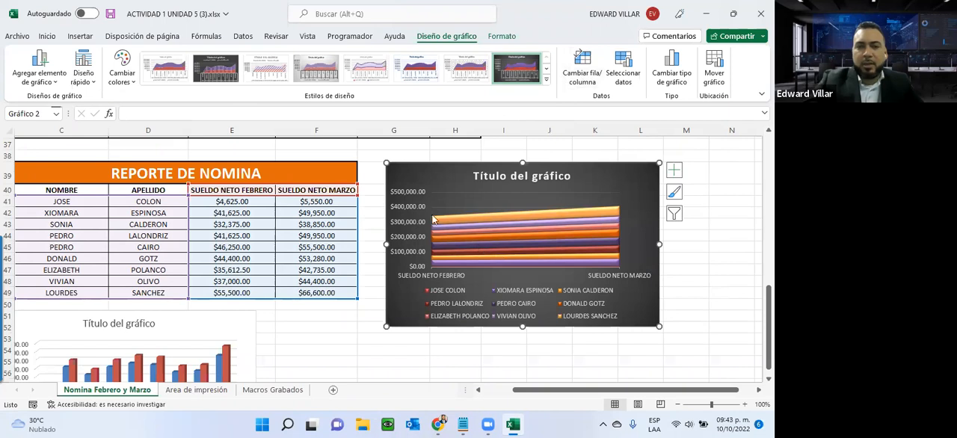
- Apply the third chart style with the gray background to the column chart and switch its rows and columns
scroll(305, 261, down, 2)
scroll(239, 267, up, 1)
click(192, 252)
click(267, 73)
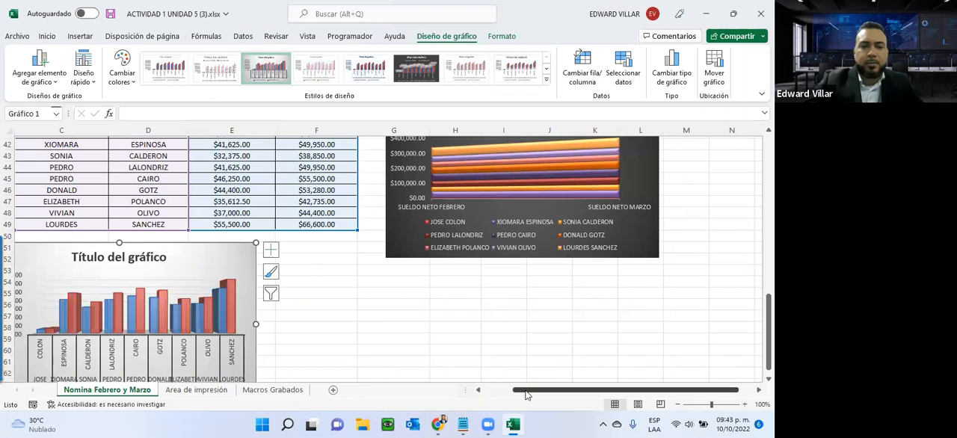
drag(526, 395, 496, 392)
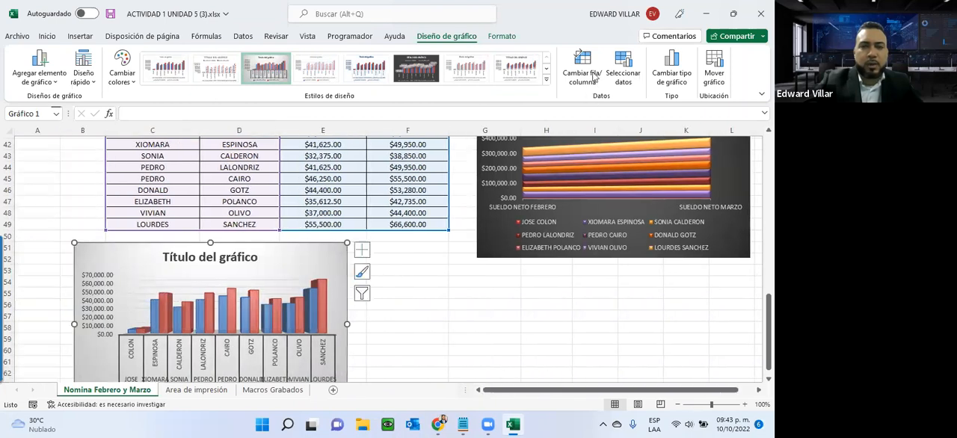
scroll(448, 224, down, 1)
click(582, 68)
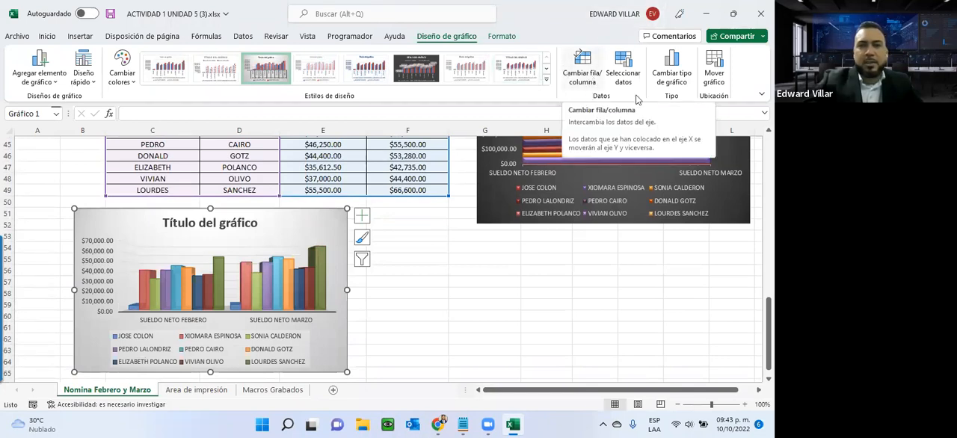
- Change the 3D column chart's type to 2D clustered columns (Columnas agrupadas), keeping the months on the horizontal axis
click(671, 78)
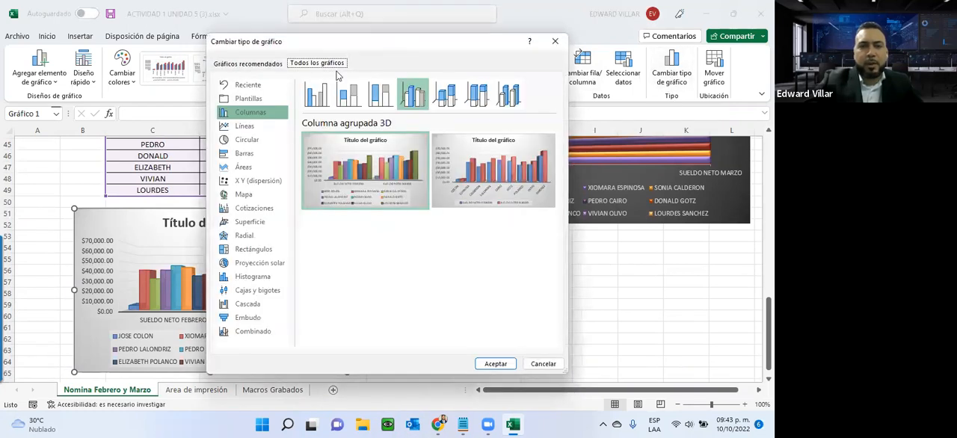
click(325, 103)
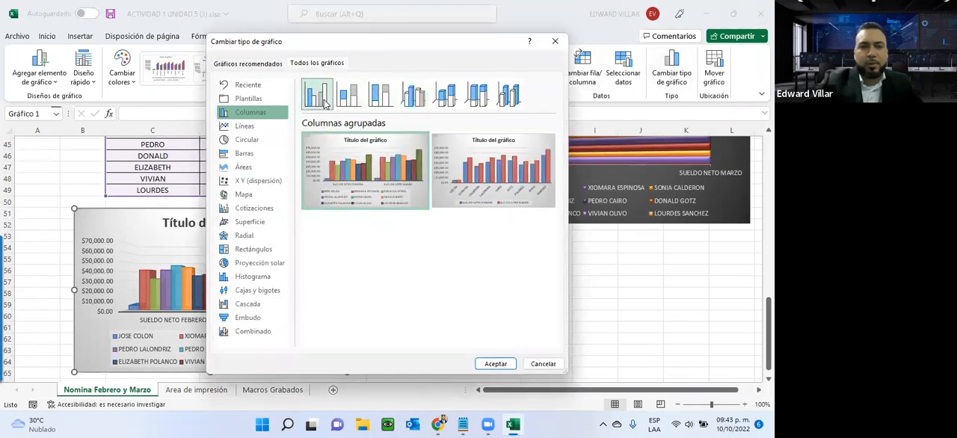
click(492, 363)
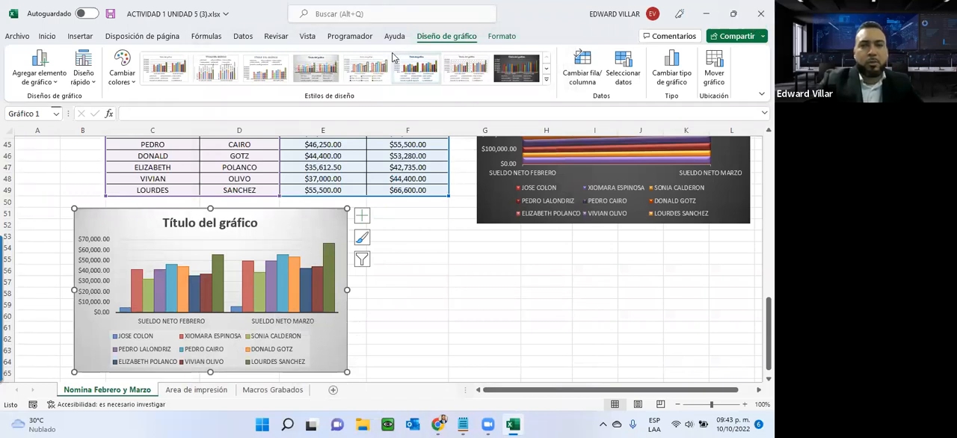
- Add axis titles (Títulos del eje) to the column chart while keeping its axes displayed
click(498, 36)
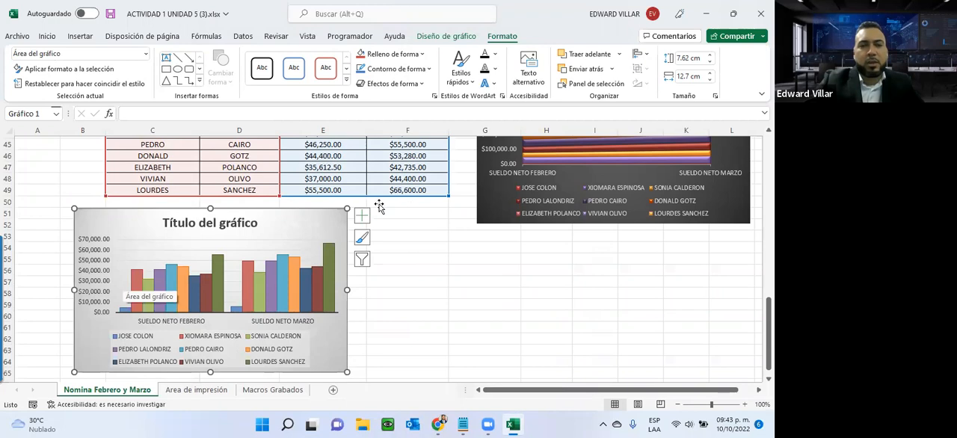
click(446, 36)
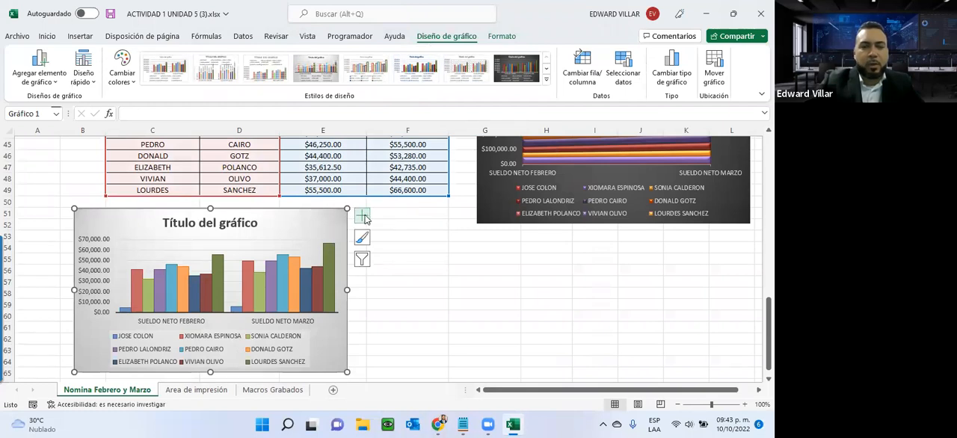
click(363, 217)
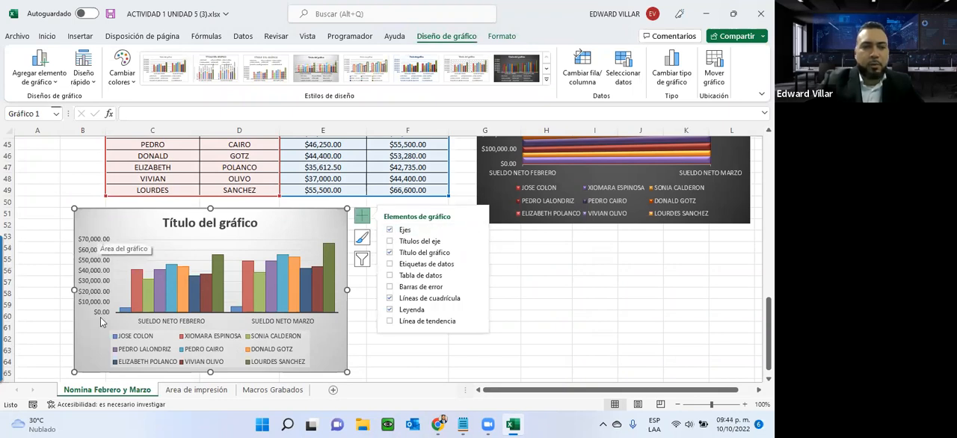
click(389, 230)
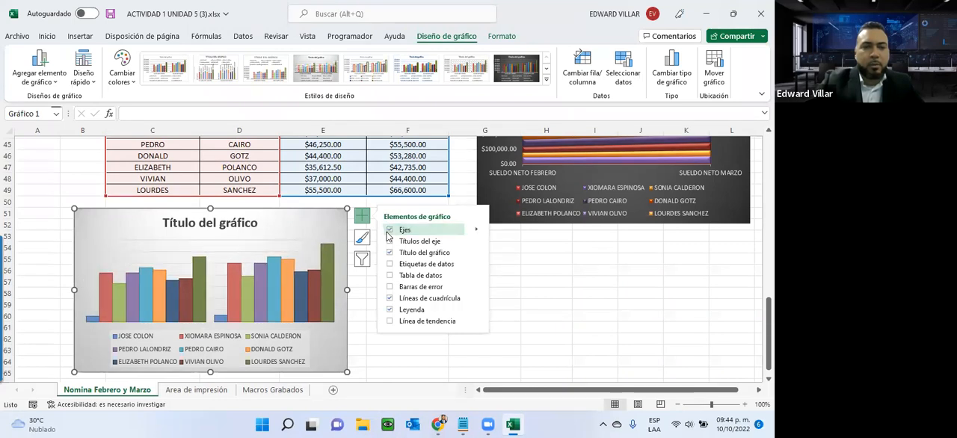
click(390, 241)
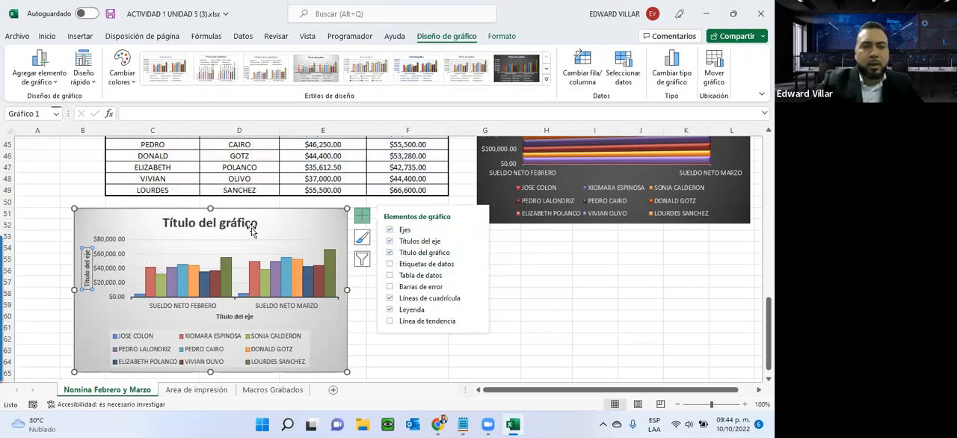
- Replace the column chart's placeholder title with "Reporte de Grafico"
click(218, 224)
click(200, 223)
double_click(202, 223)
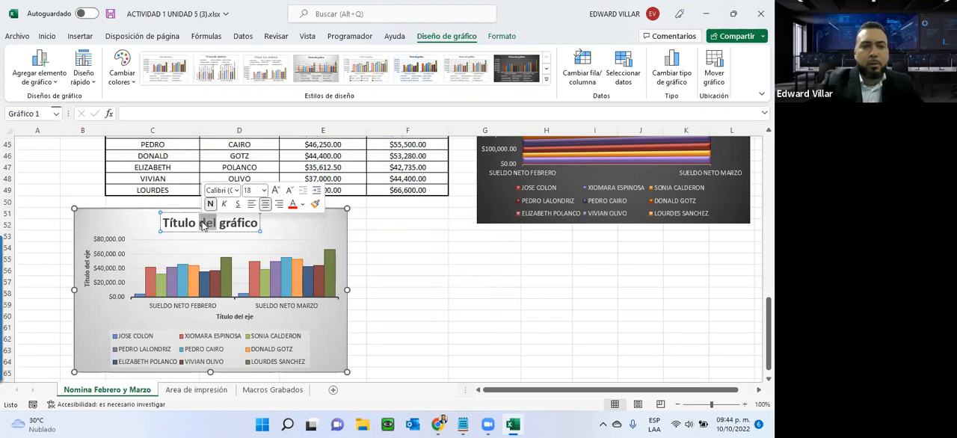
key(BackSpace)
key(BackSpace)
key(BackSpace)
key(BackSpace)
key(BackSpace)
key(BackSpace)
key(BackSpace)
key(BackSpace)
key(BackSpace)
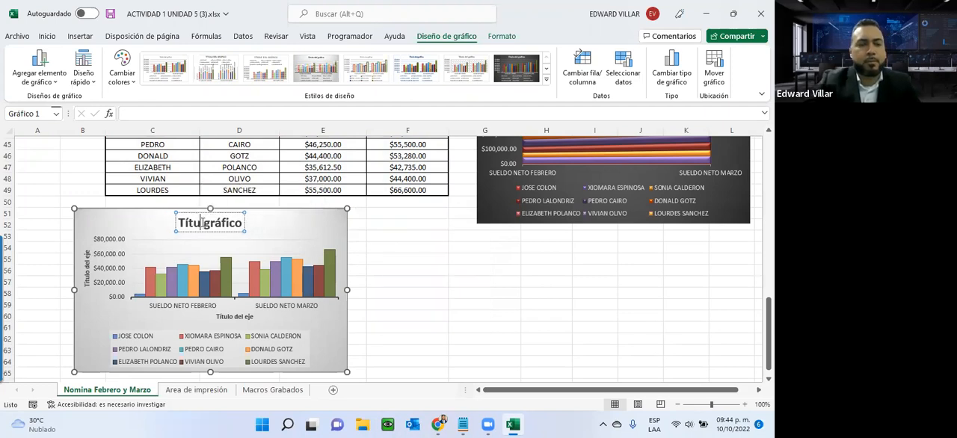
key(Delete)
key(Delete)
key(Delete)
key(Delete)
key(Delete)
key(Delete)
key(Delete)
text(Report)
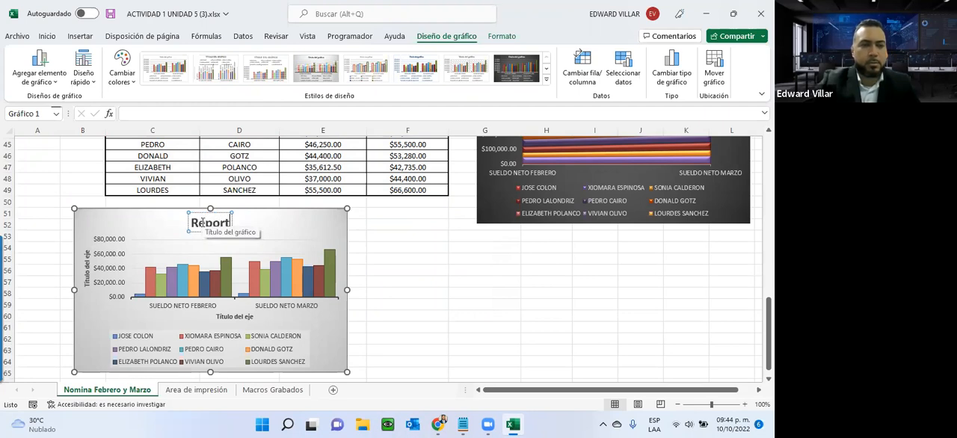
text(e de Grafico)
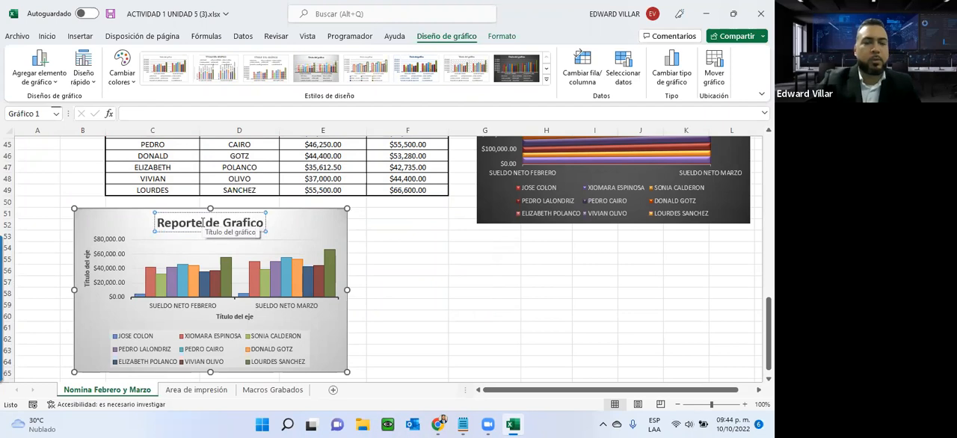
click(283, 223)
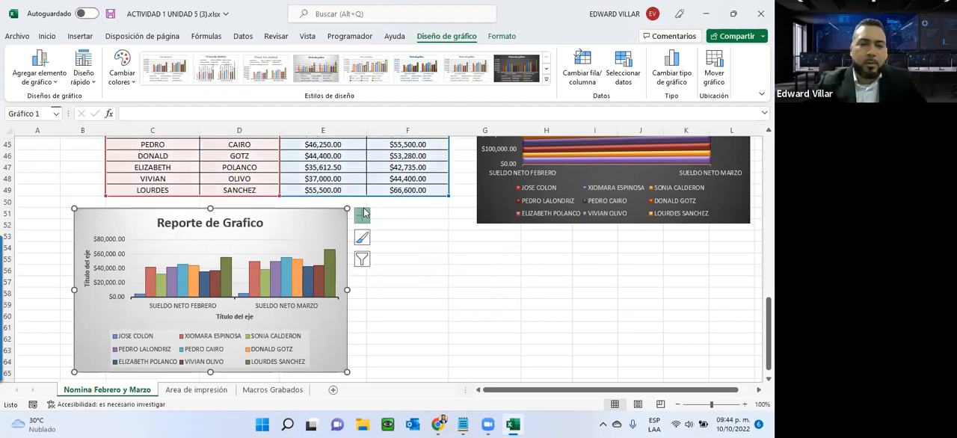
- Remove the column chart's legend and add it back at the right side of the plot, leaving data labels, data table and trendline off
click(362, 214)
click(390, 264)
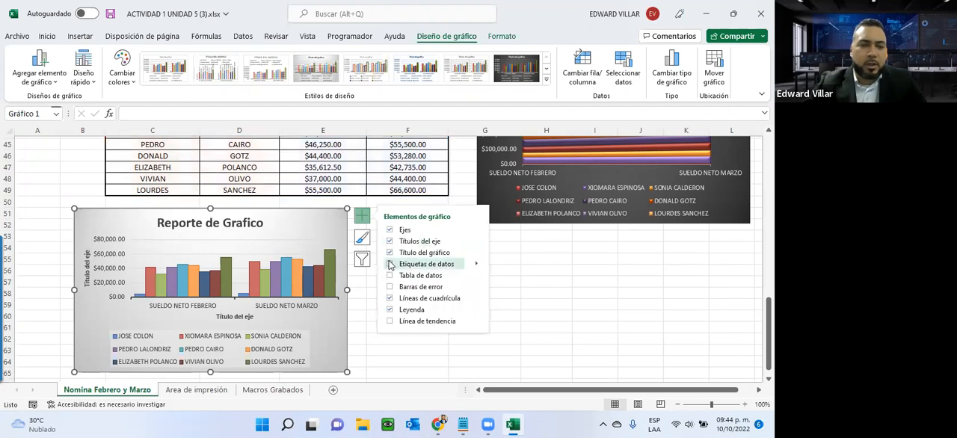
click(389, 275)
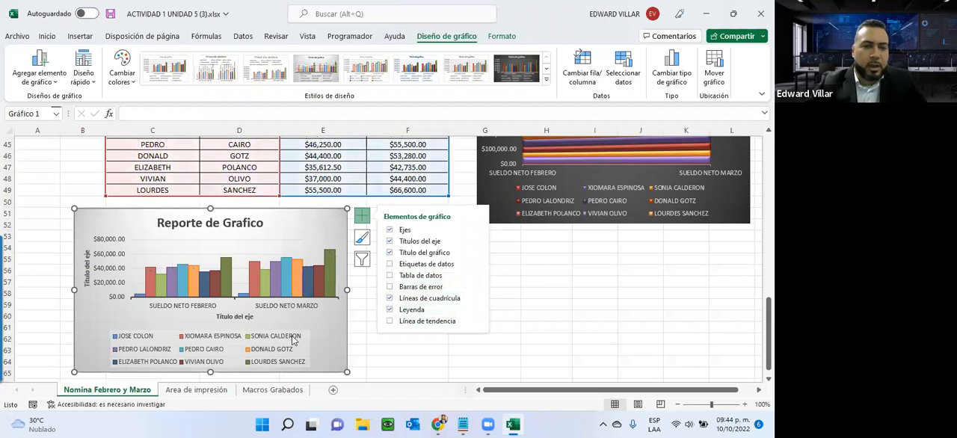
click(389, 309)
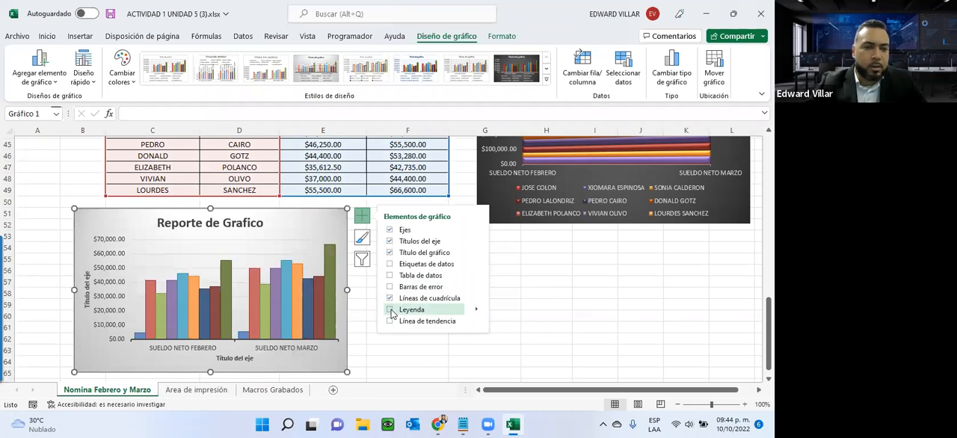
click(389, 310)
click(389, 321)
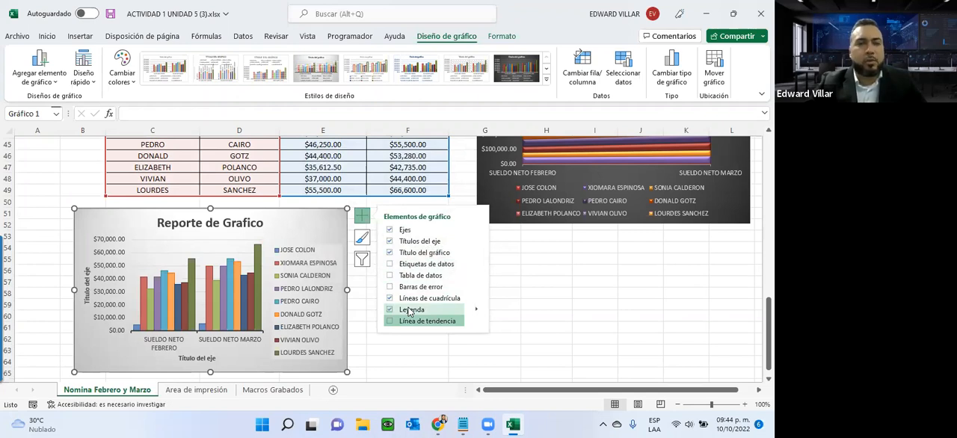
- Move the column chart to a new chart sheet (Hoja nueva) named Gráfico1
right_click(296, 219)
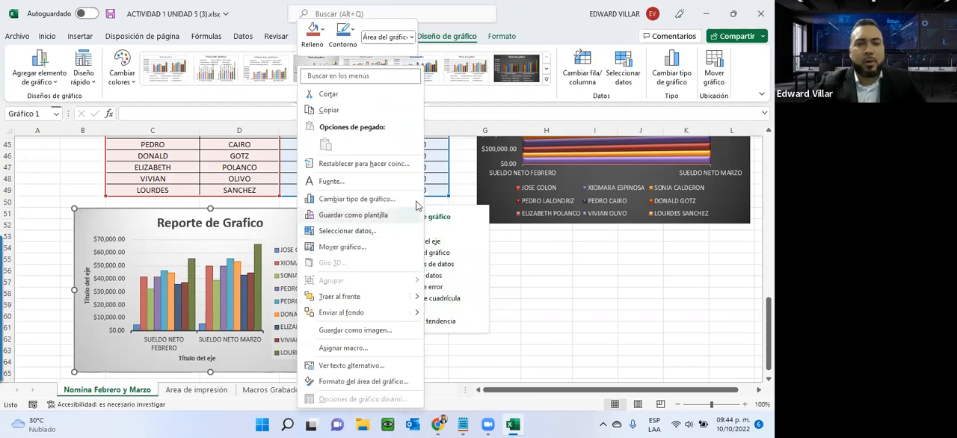
click(343, 247)
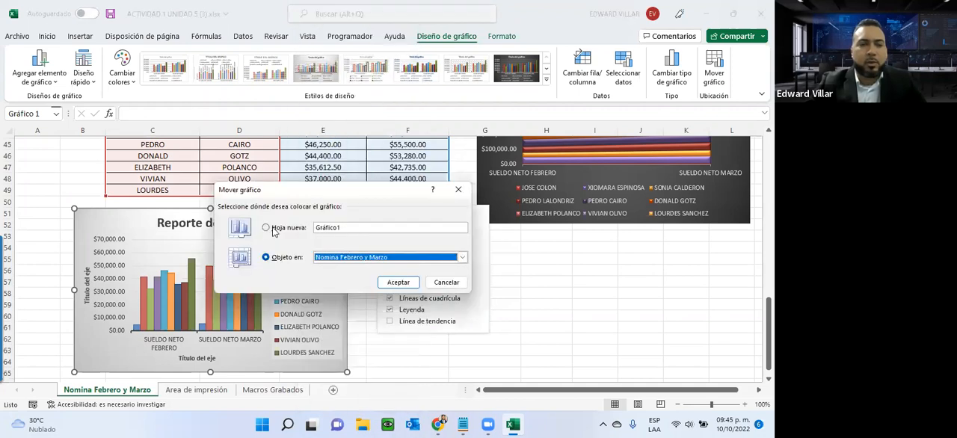
click(272, 230)
click(398, 284)
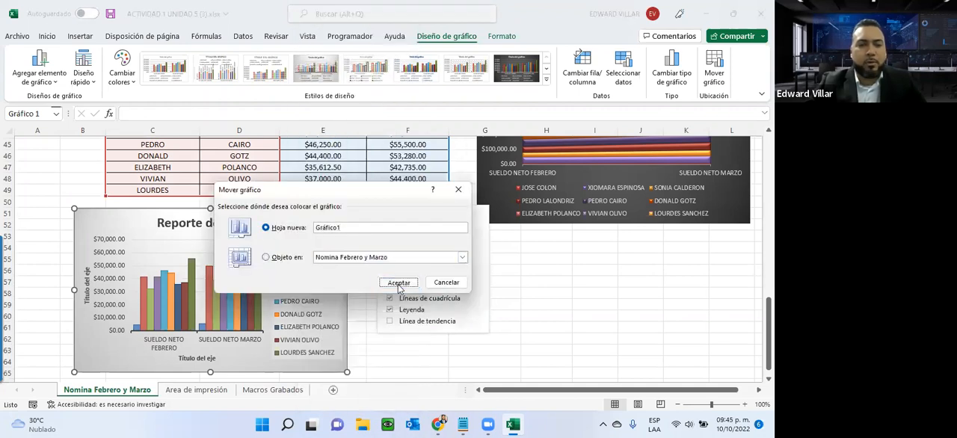
click(398, 284)
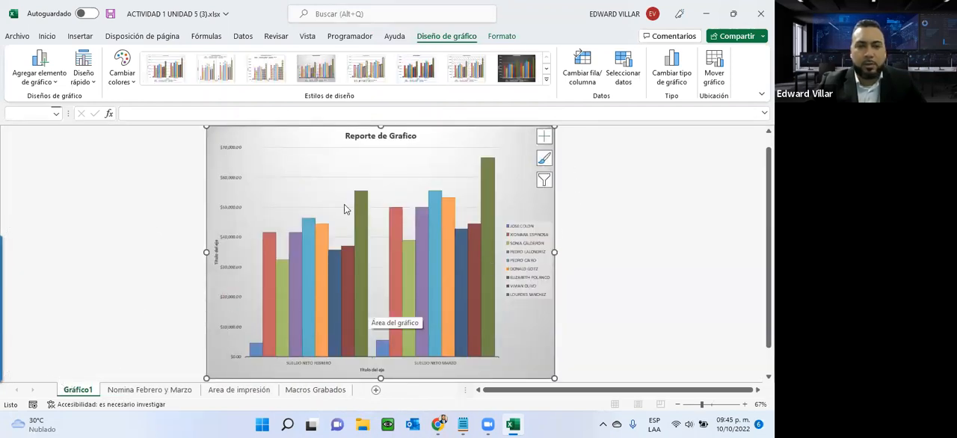
- Return to the Nomina Febrero y Marzo sheet and check the chart instructions beside the payroll tables
mouse_move(439, 282)
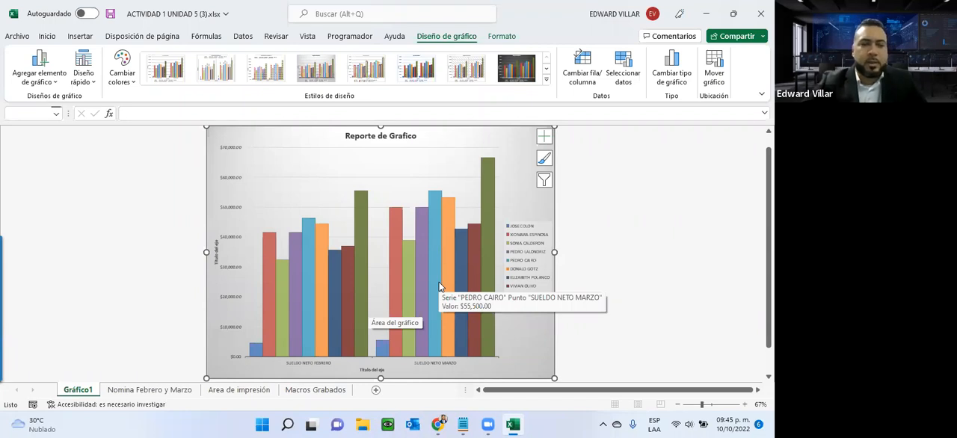
click(162, 391)
scroll(458, 294, up, 11)
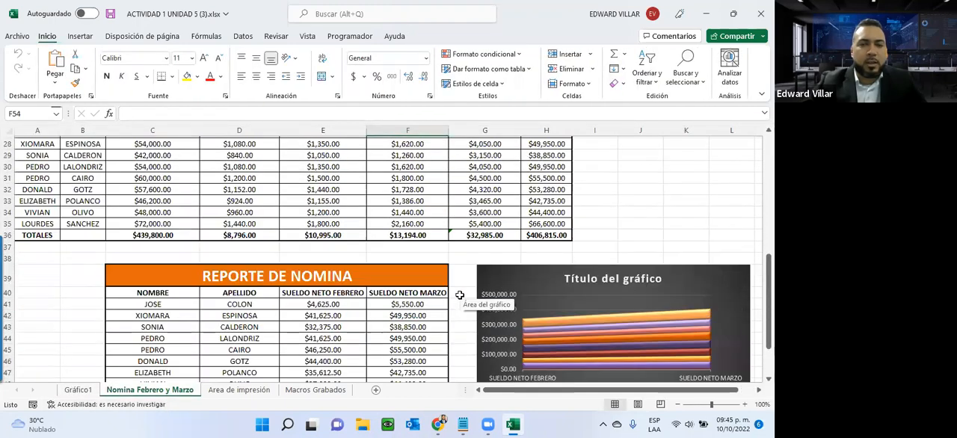
drag(651, 389, 493, 389)
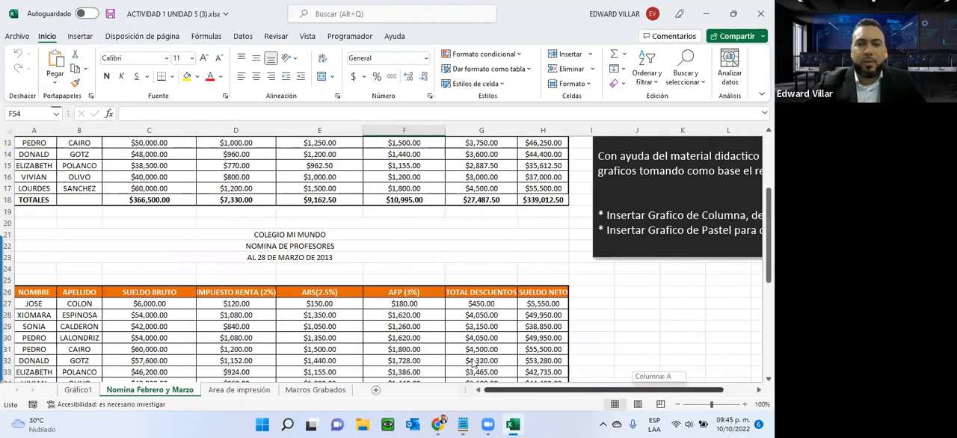
scroll(60, 243, down, 8)
scroll(60, 250, down, 4)
scroll(60, 251, up, 4)
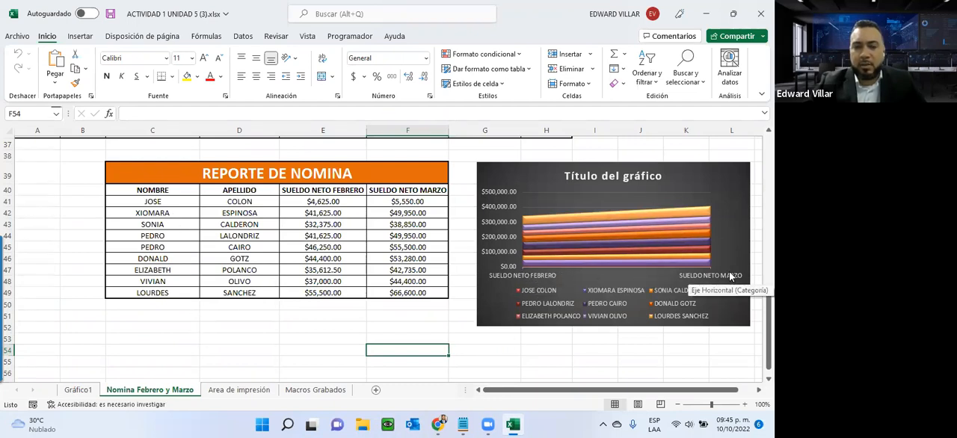
- Insert a 3D pie chart from the names and February net salaries in C40:E49 and place it below the report table
click(138, 191)
drag(138, 190, 333, 297)
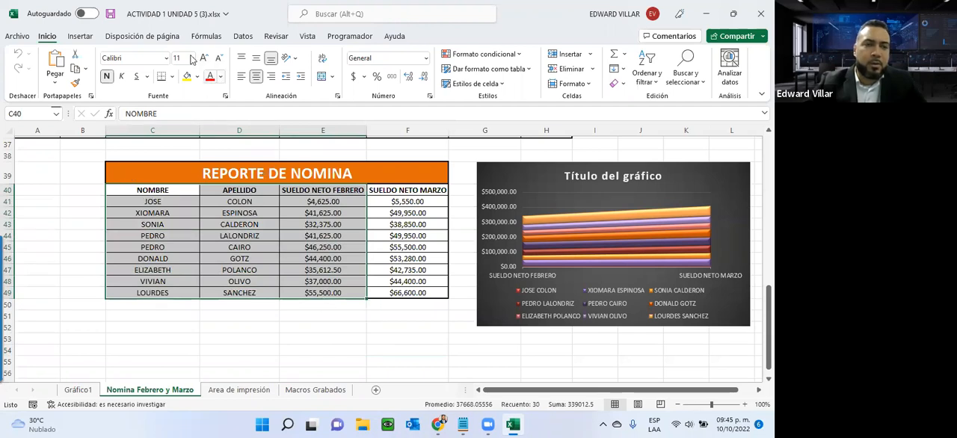
click(79, 35)
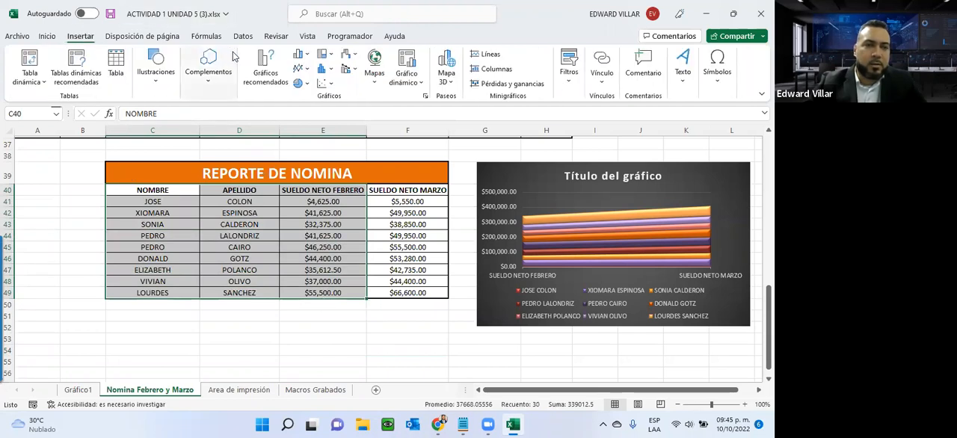
click(307, 84)
click(307, 177)
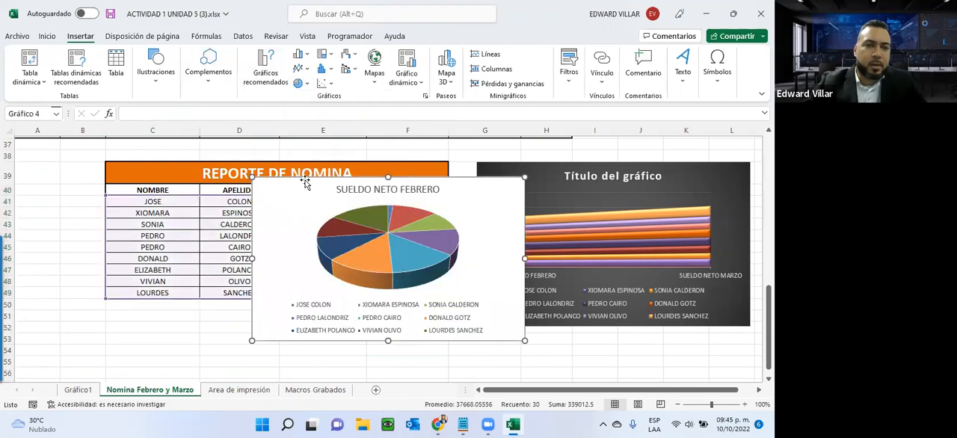
drag(485, 202, 257, 348)
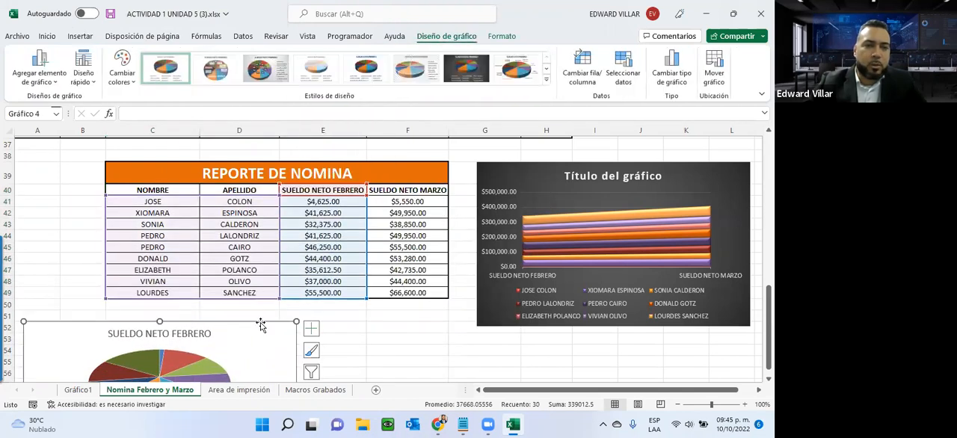
- Apply the seventh chart style with the dark background to the February pie chart
click(467, 68)
scroll(385, 166, down, 2)
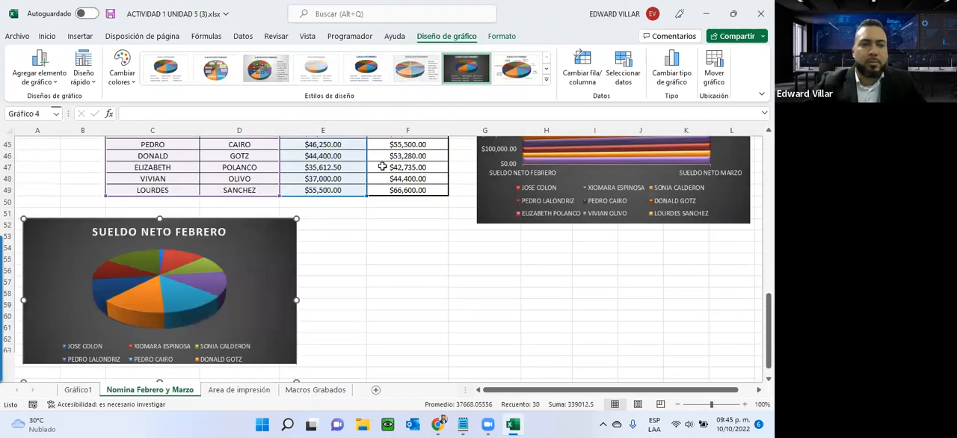
scroll(381, 167, up, 2)
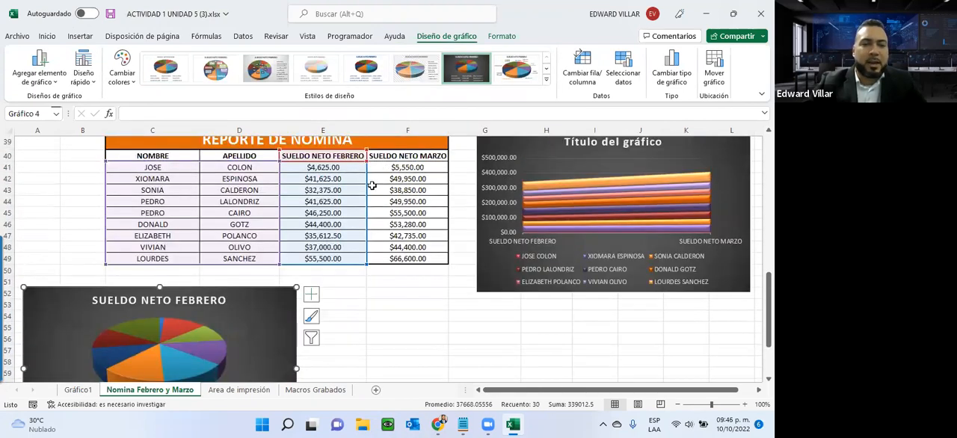
scroll(367, 186, down, 3)
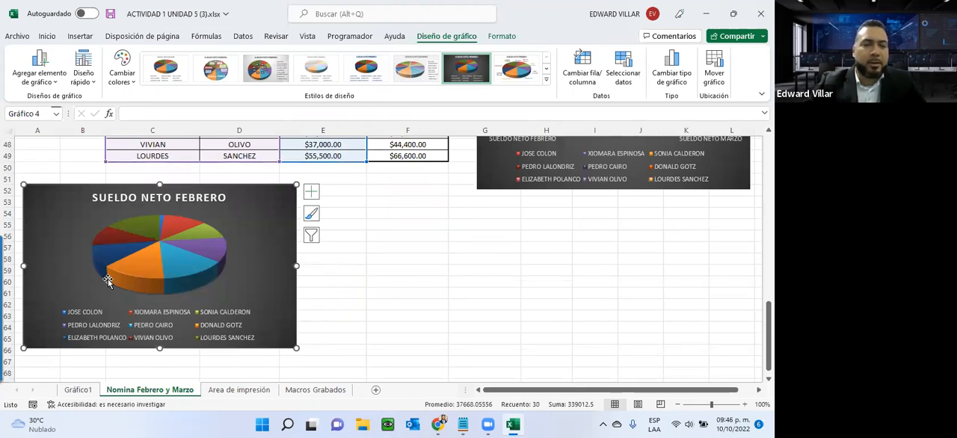
scroll(284, 268, up, 2)
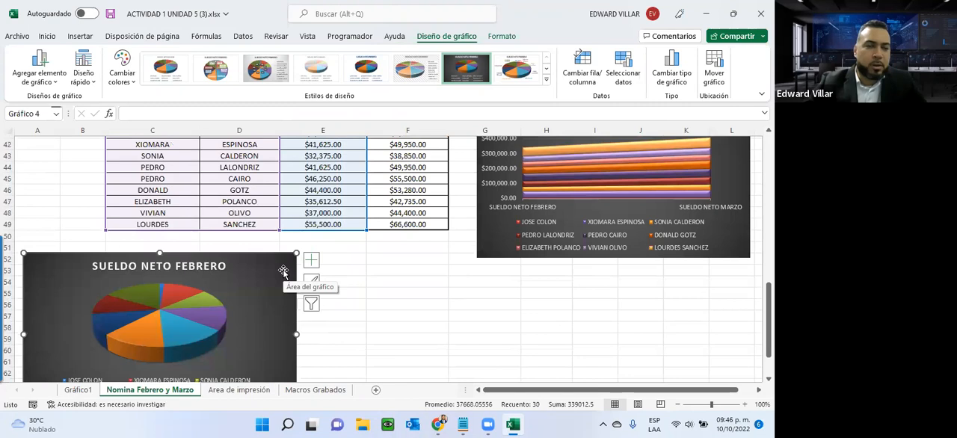
- Try a 3D pie chart based on both months' net salaries in C40:F49, and delete it
scroll(154, 321, up, 2)
drag(153, 190, 408, 293)
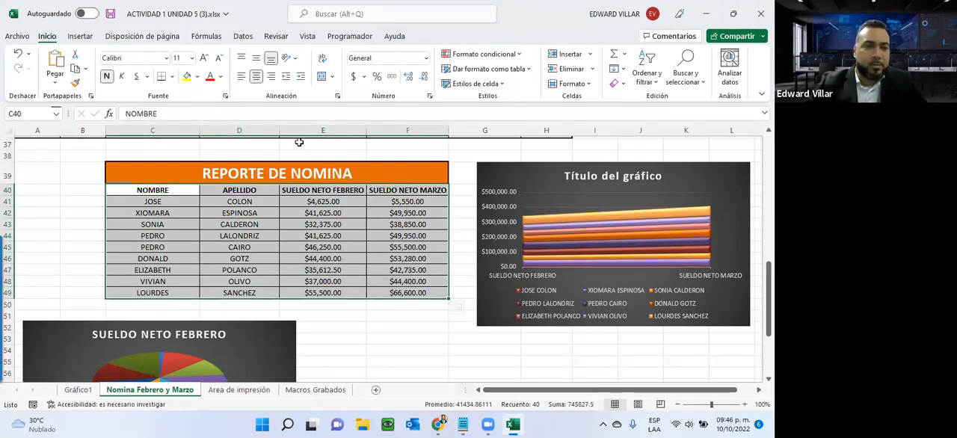
click(80, 36)
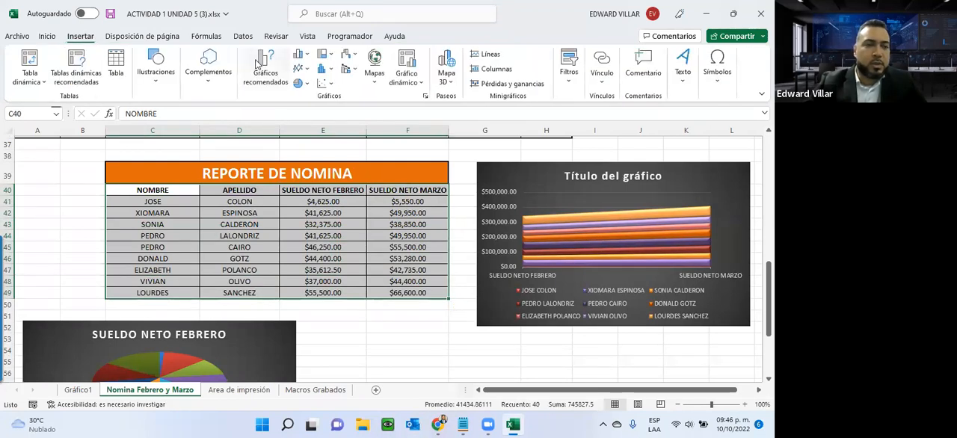
click(300, 84)
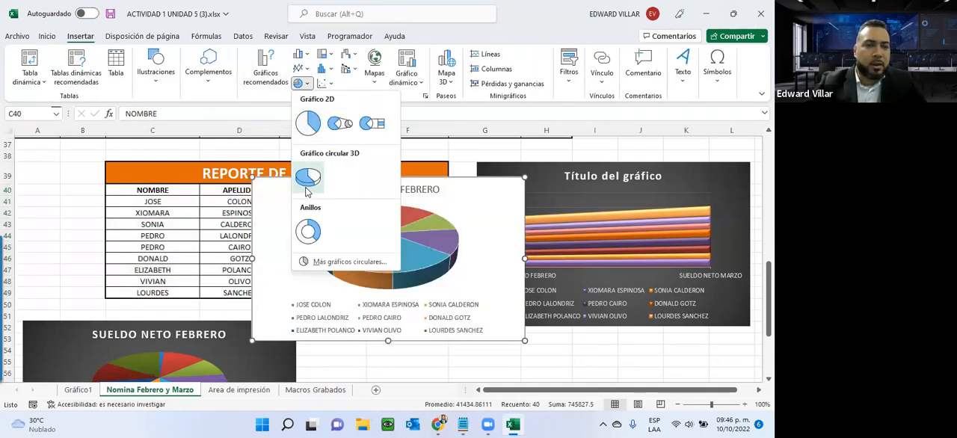
click(307, 177)
drag(483, 198, 549, 295)
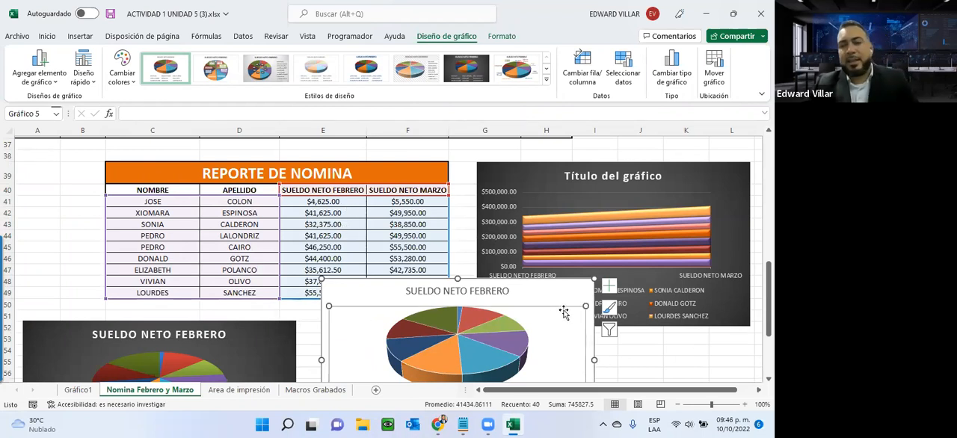
key(Delete)
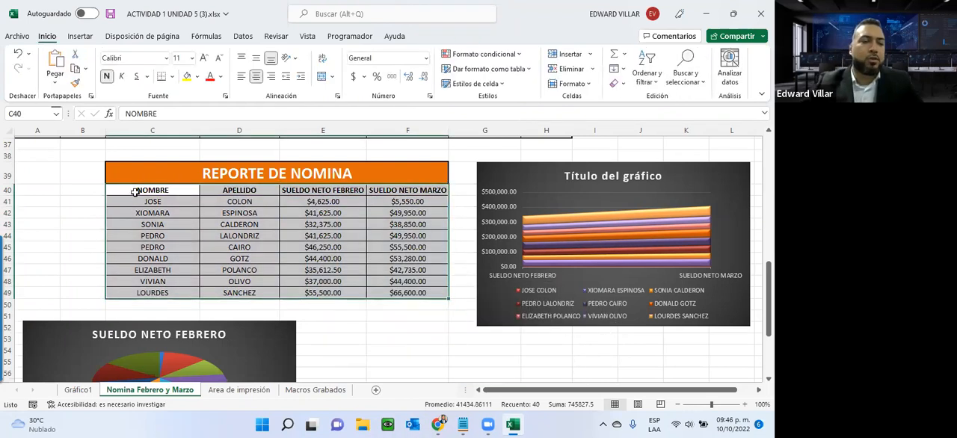
- Insert a 3D pie chart from the names and March net salaries in C40:D49 and F40:F49, placing it beside the February pie chart
drag(134, 191, 225, 287)
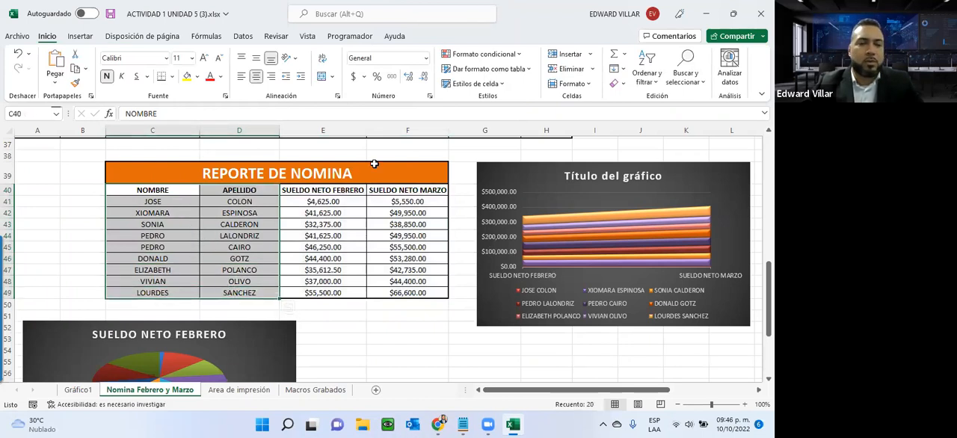
drag(403, 192, 401, 288)
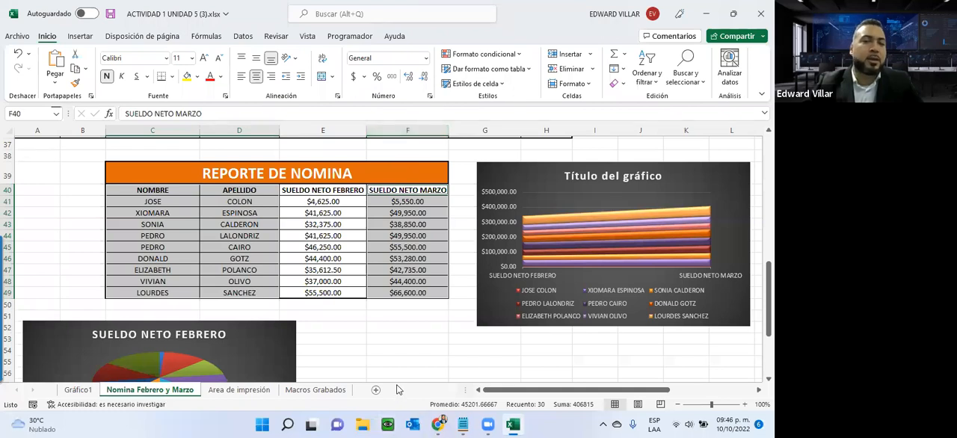
click(82, 36)
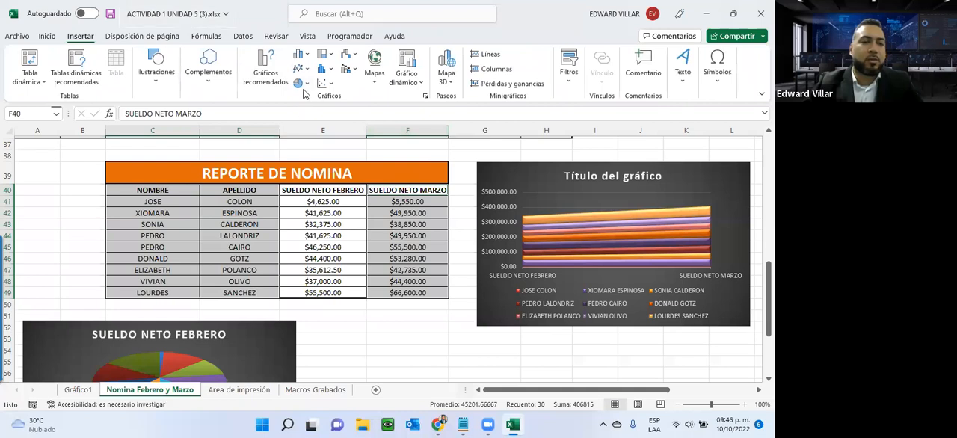
click(303, 88)
click(301, 182)
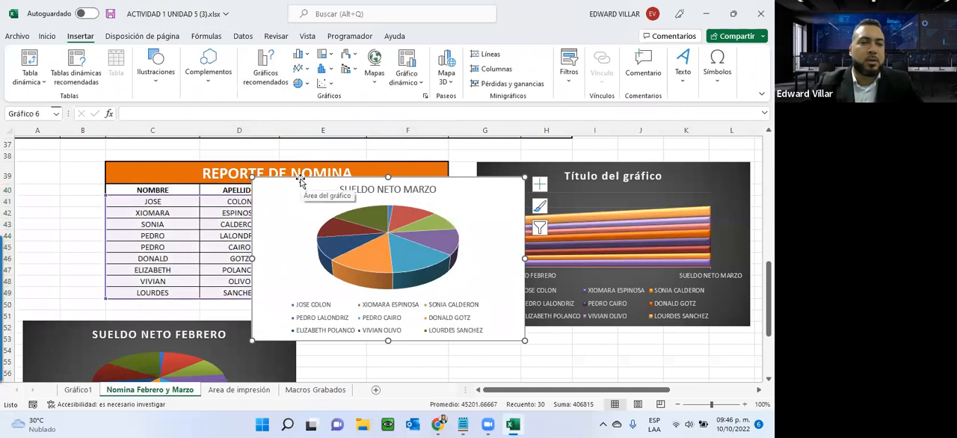
drag(294, 194, 366, 341)
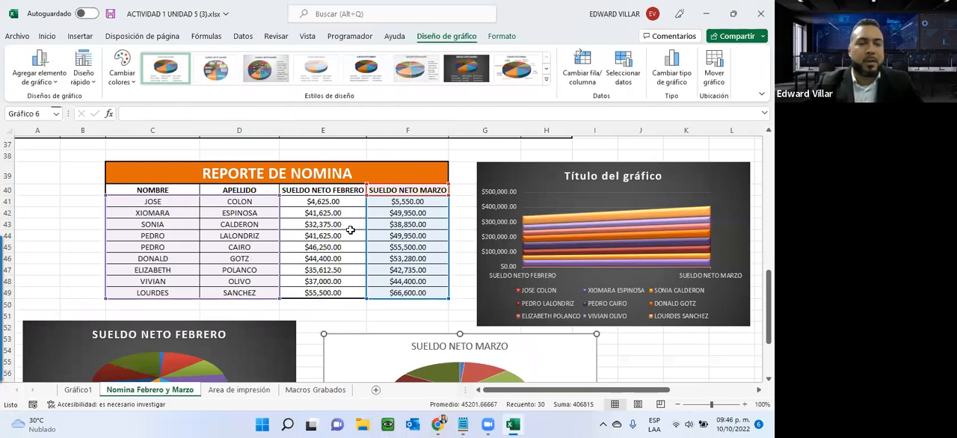
- Apply the third chart style with percentage labels to the March pie chart
scroll(351, 231, down, 3)
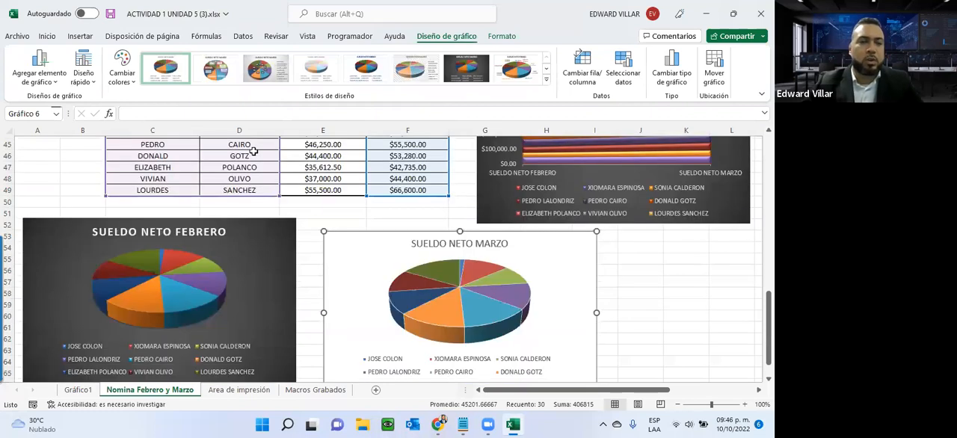
scroll(451, 201, down, 1)
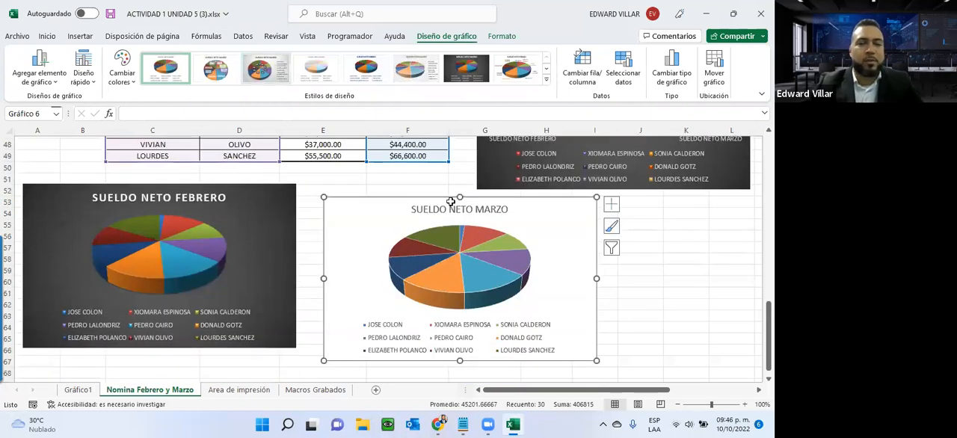
scroll(450, 202, up, 3)
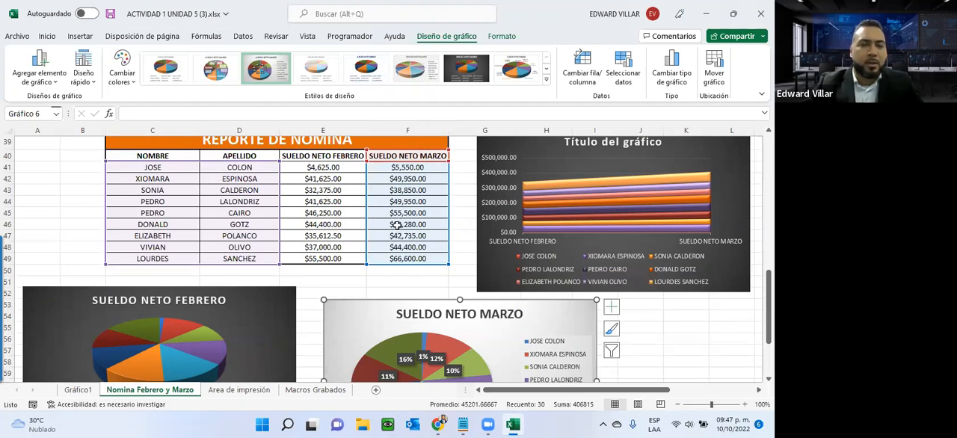
scroll(423, 187, down, 1)
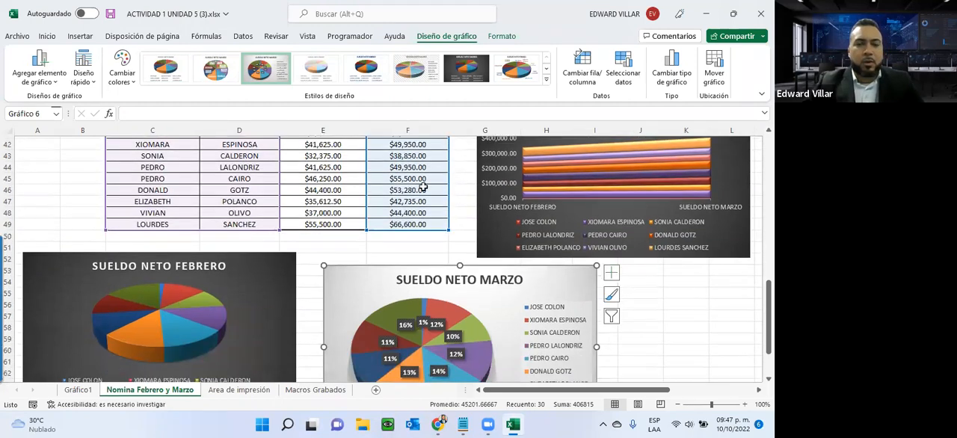
- Open the Area de impresión sheet and read its print area instructions, including the list of columns required for the February payroll
click(240, 391)
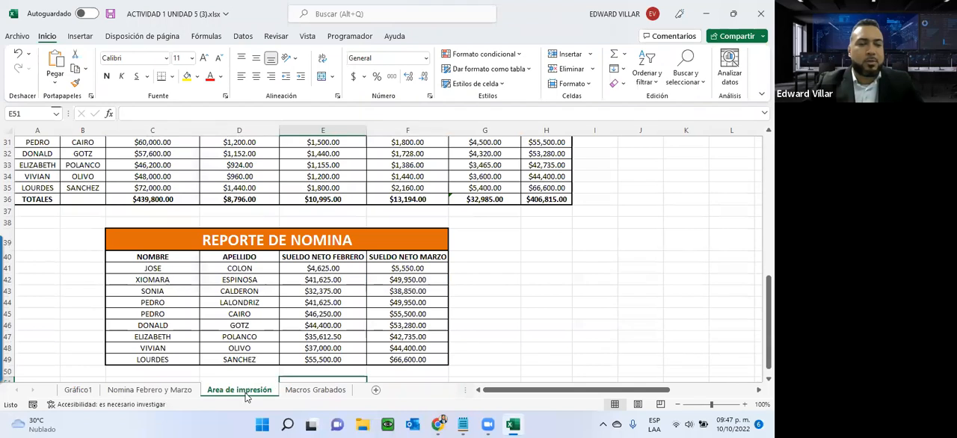
scroll(230, 343, up, 4)
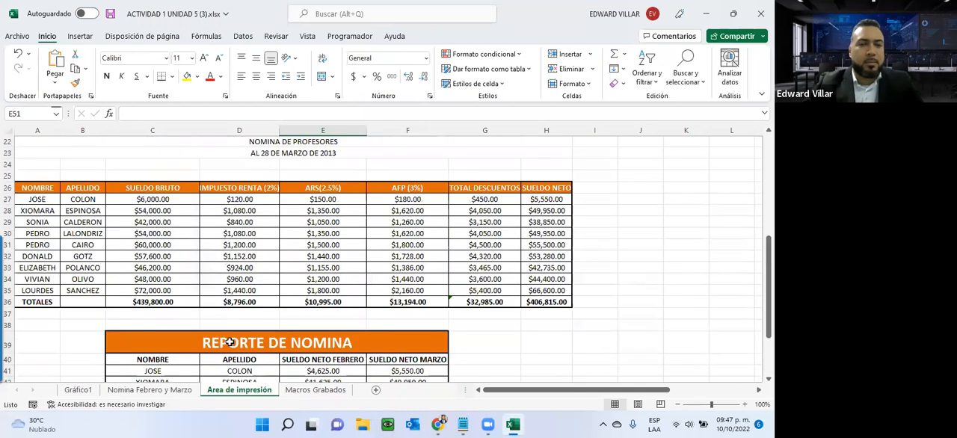
scroll(230, 342, up, 2)
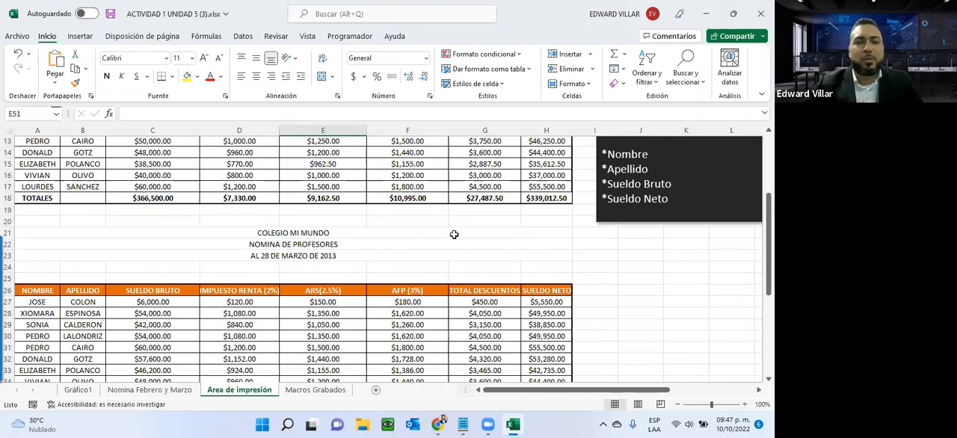
drag(670, 388, 676, 384)
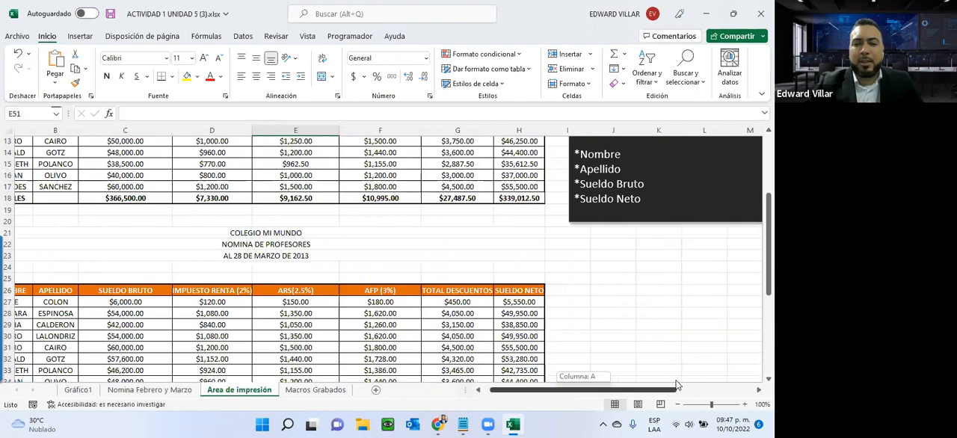
scroll(451, 282, right, 3)
scroll(449, 282, up, 2)
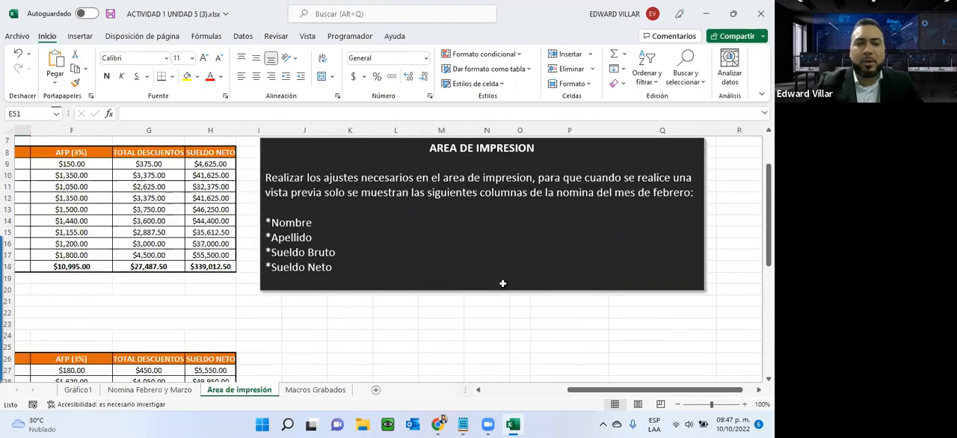
scroll(503, 283, up, 1)
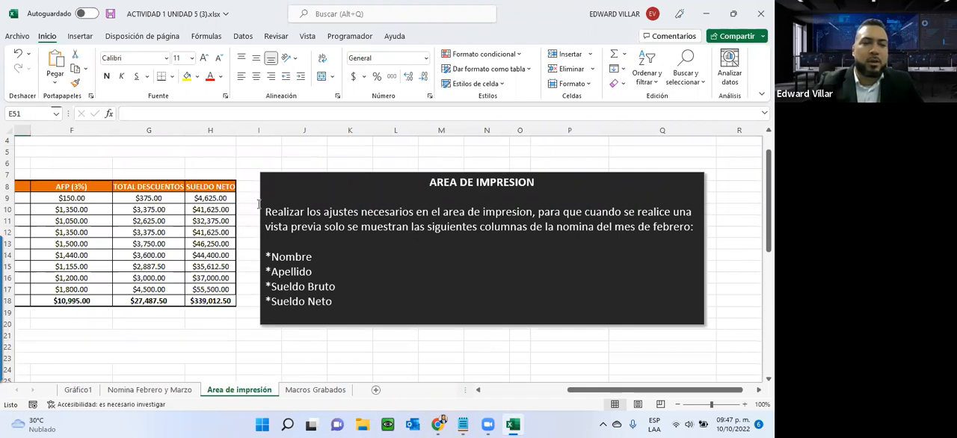
drag(273, 253, 333, 297)
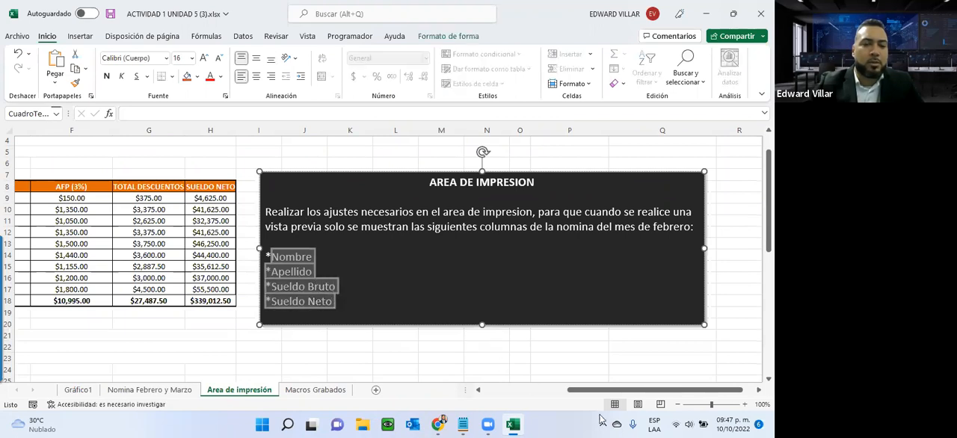
- Preview both print pages produced by the sheet's existing print area, and return to the worksheet
drag(608, 391, 408, 375)
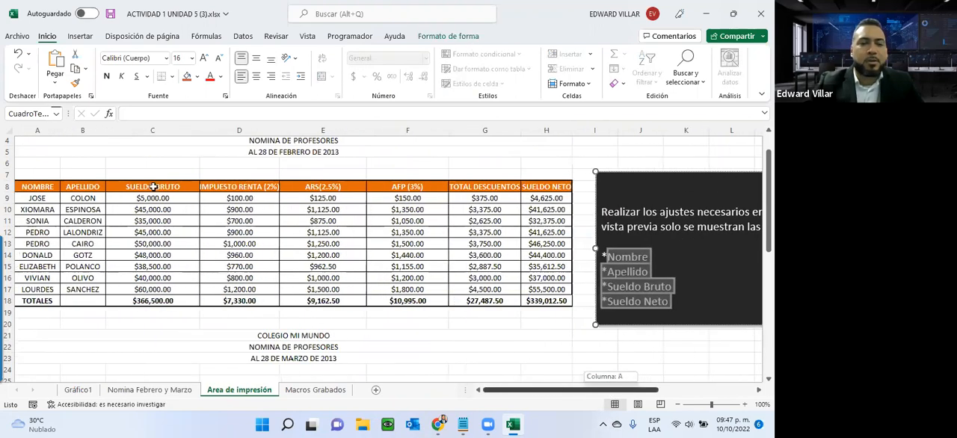
click(16, 36)
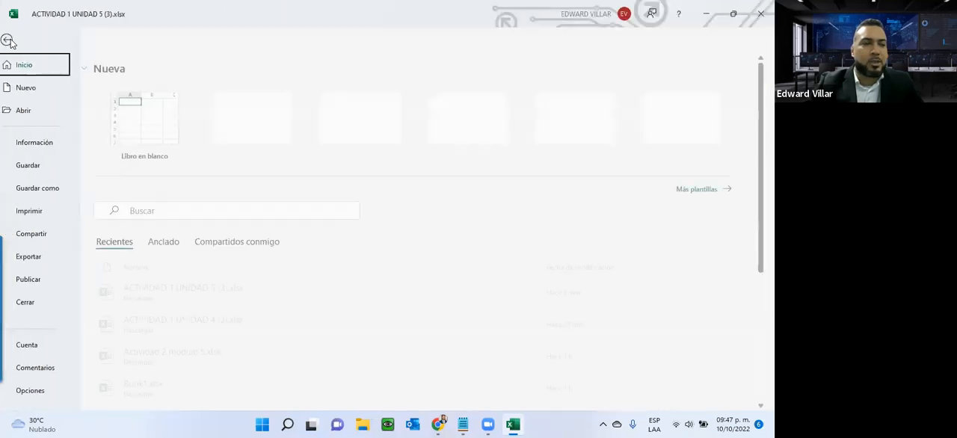
click(30, 213)
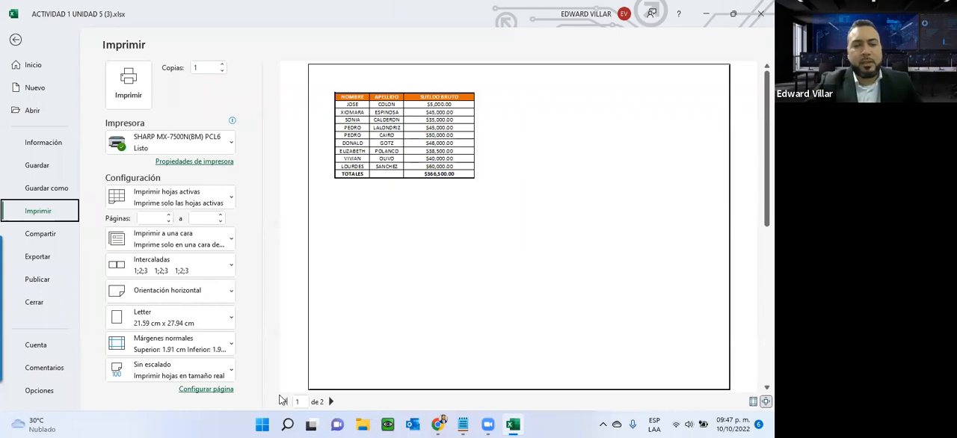
click(331, 402)
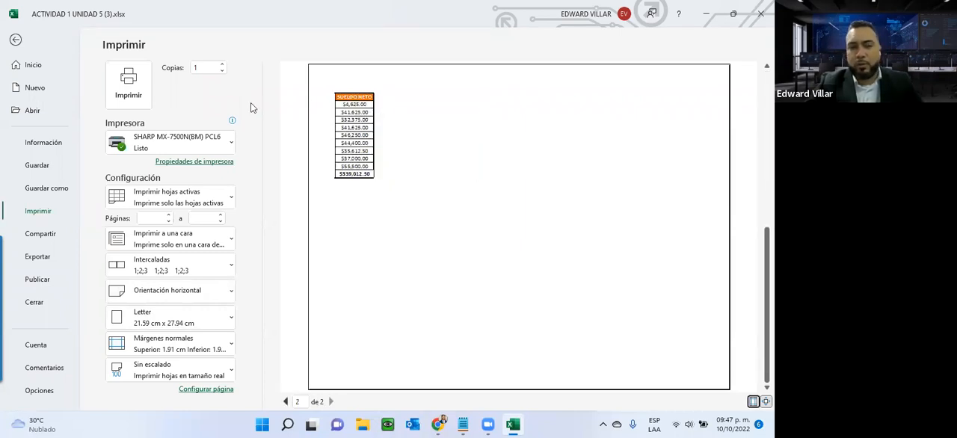
click(14, 39)
- Try to collapse the tax, ARS, AFP and total deductions columns D to G so only the required payroll columns show
scroll(210, 195, down, 5)
scroll(209, 194, down, 4)
scroll(210, 195, up, 10)
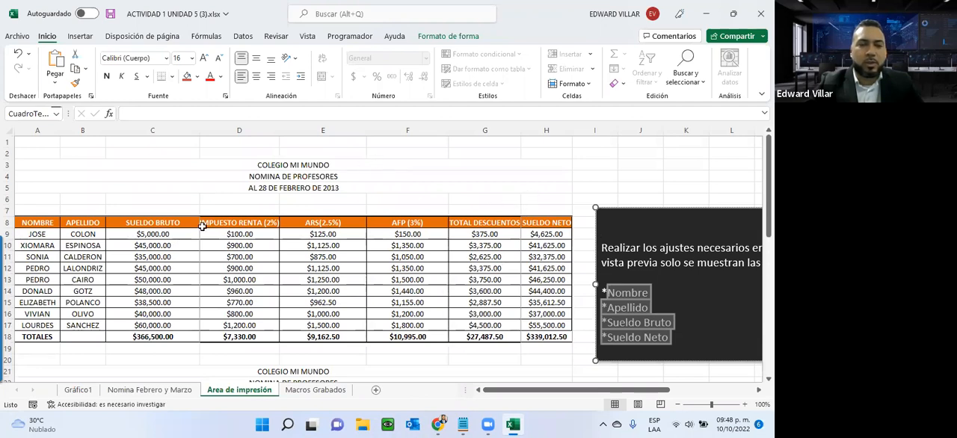
drag(522, 130, 372, 134)
drag(278, 133, 179, 154)
click(260, 125)
drag(260, 125, 173, 142)
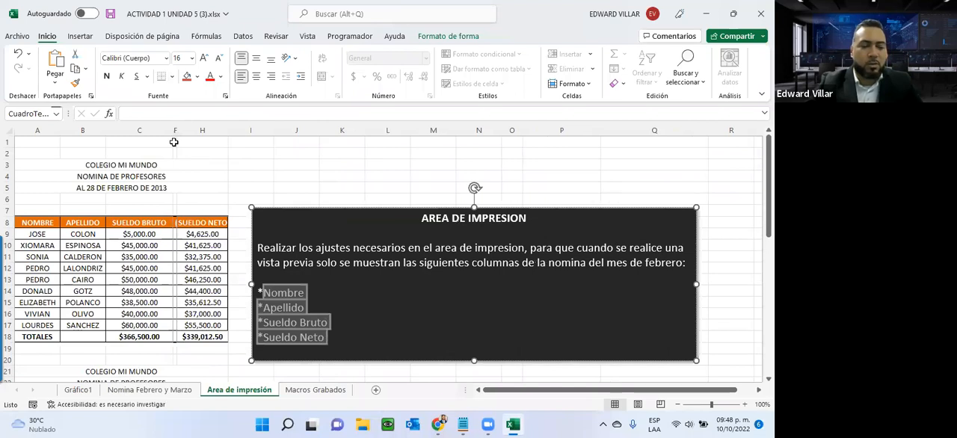
- Undo the column width changes on the Area de impresión sheet, keeping the March pie chart's third style
key(ctrl+z)
key(ctrl+z)
key(ctrl+z)
key(ctrl+z)
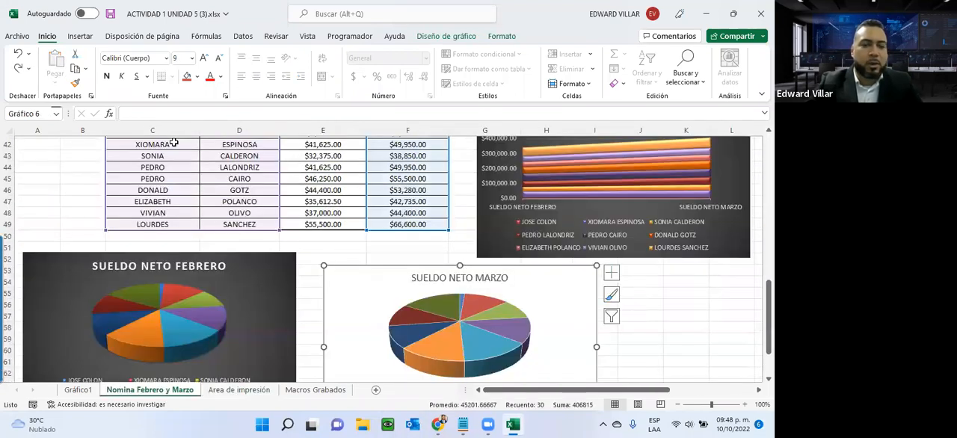
key(ctrl+z)
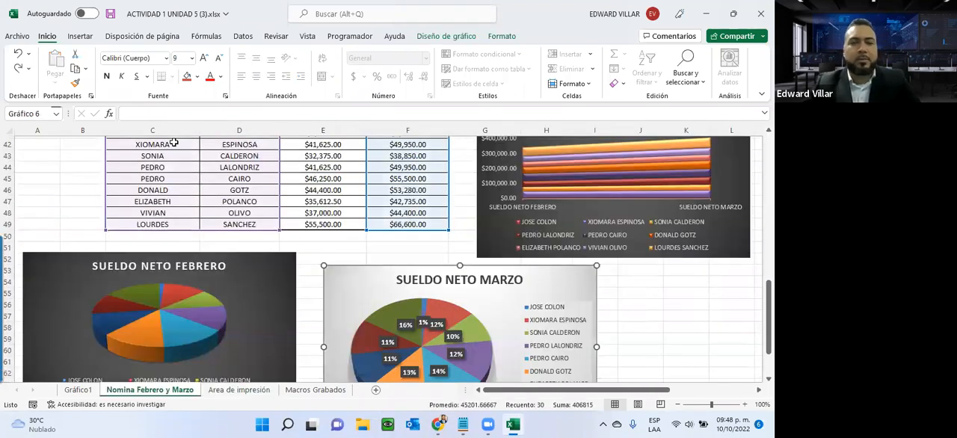
key(ctrl+z)
key(ctrl+z)
key(ctrl+z)
key(ctrl+z)
key(ctrl+z)
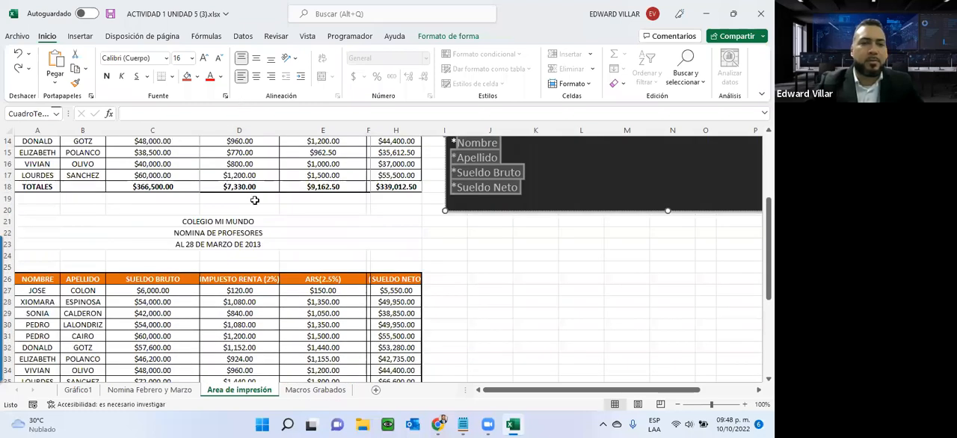
scroll(254, 199, up, 4)
key(ctrl+z)
key(ctrl+z)
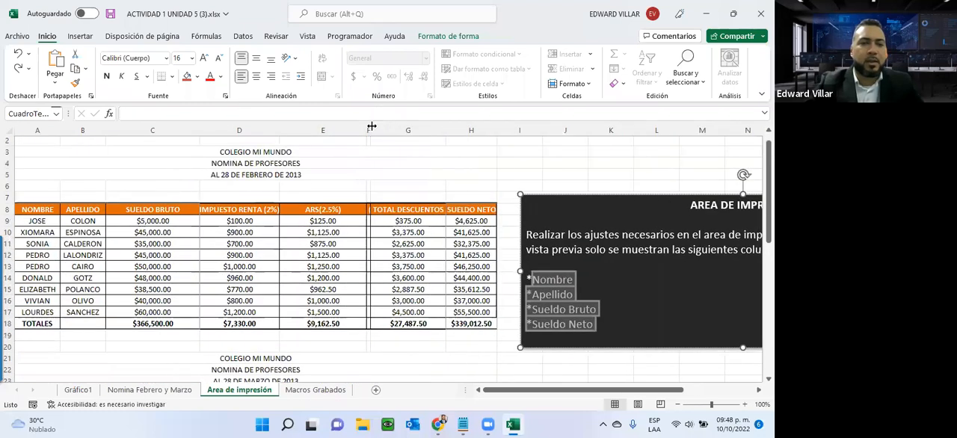
click(371, 126)
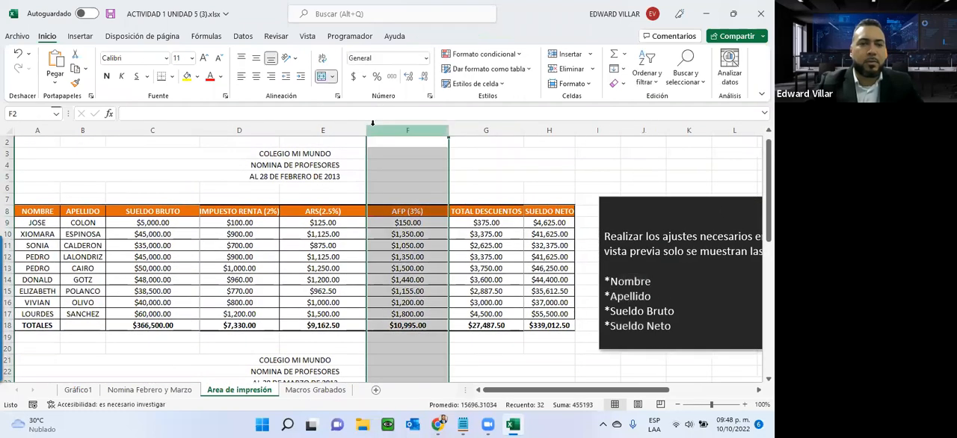
- Clear the existing print area of the Area de impresión sheet
click(225, 303)
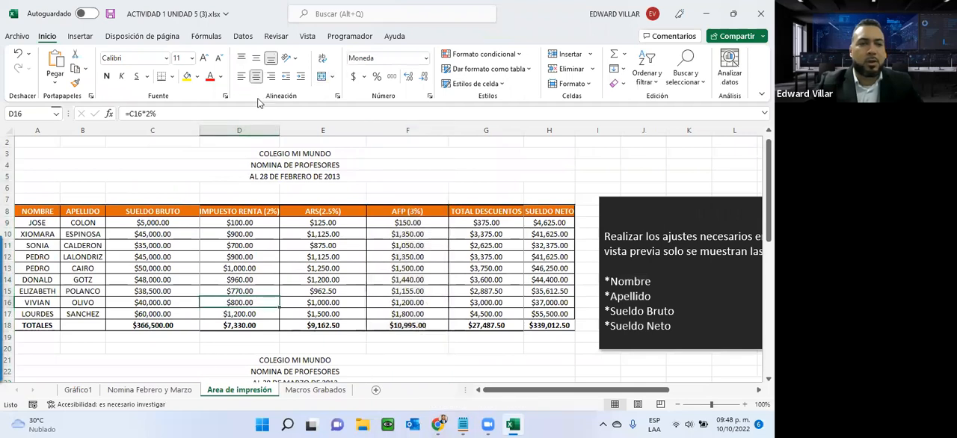
click(160, 39)
click(217, 83)
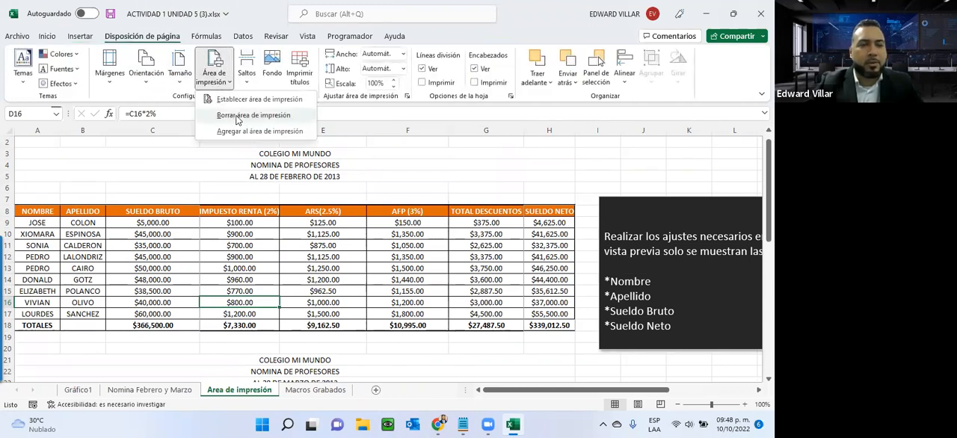
click(236, 117)
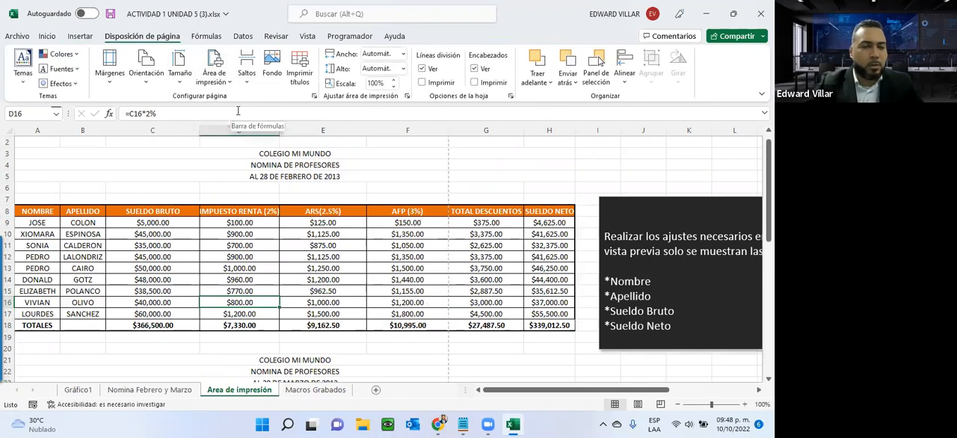
- Preview the sheet's print output without a print area, checking every page through to the last
click(15, 37)
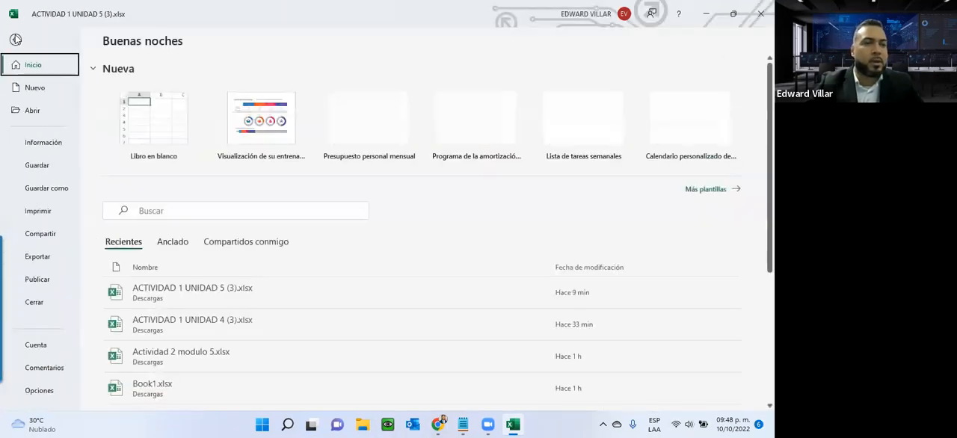
click(35, 211)
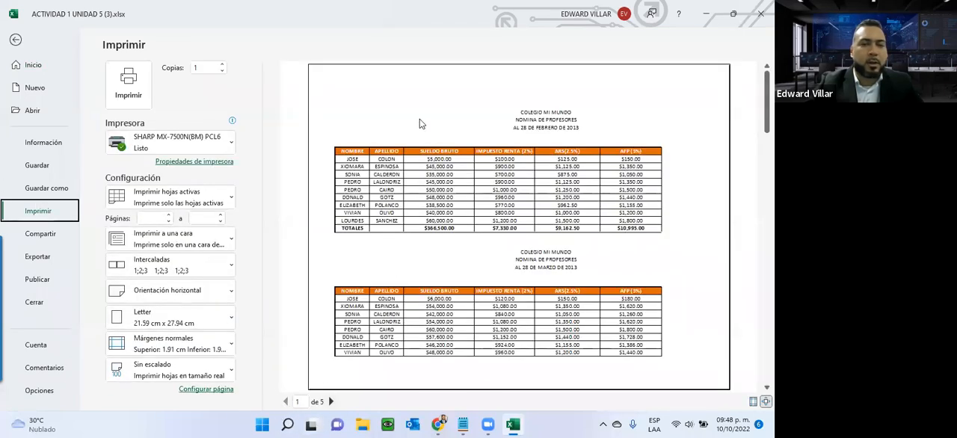
click(331, 402)
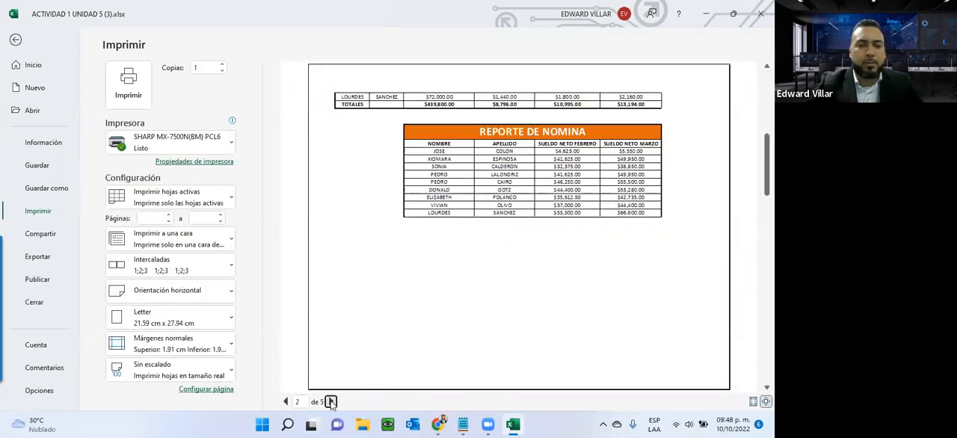
click(331, 402)
click(331, 402)
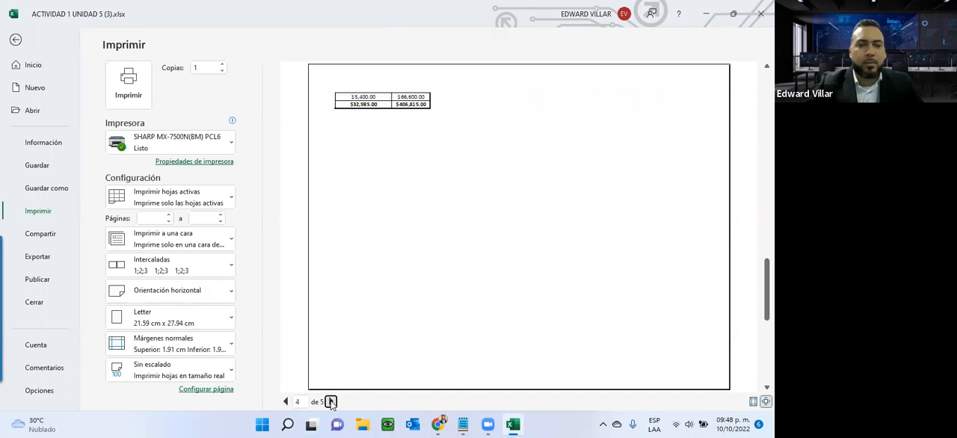
click(331, 402)
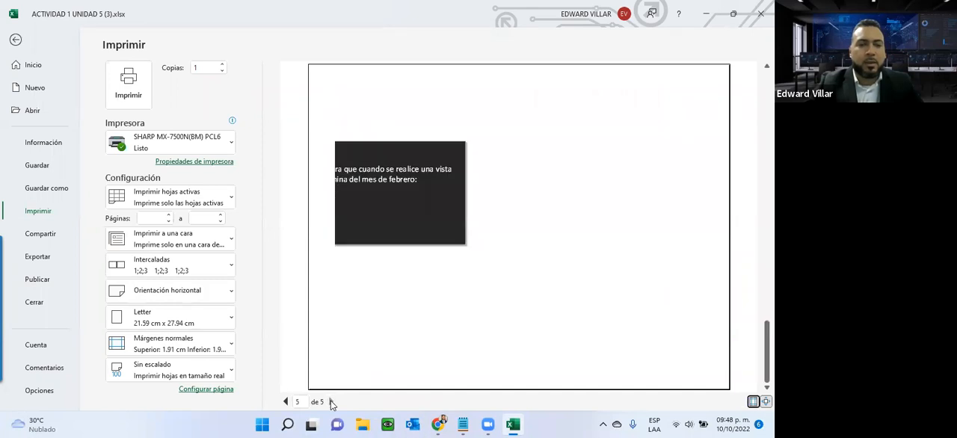
- Set the February payroll range A8:E18, from the NOMBRE column through ARS(2.5%), as the print area of the Area de impresión sheet
click(17, 40)
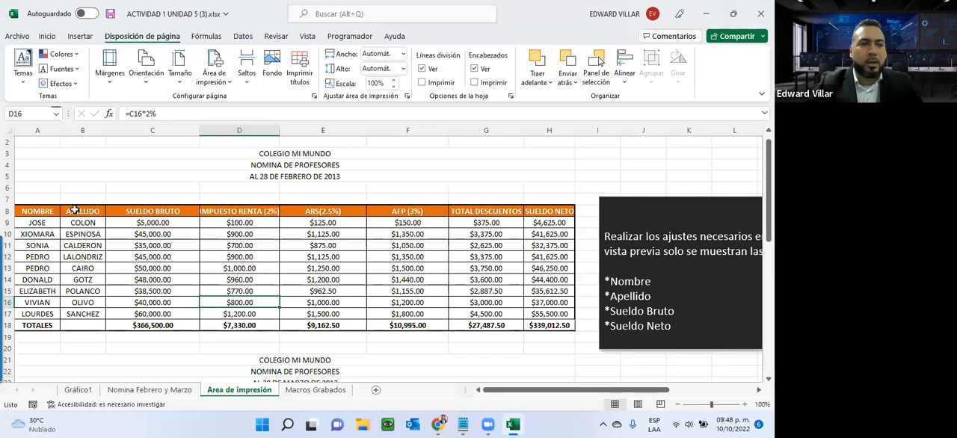
drag(39, 214, 307, 327)
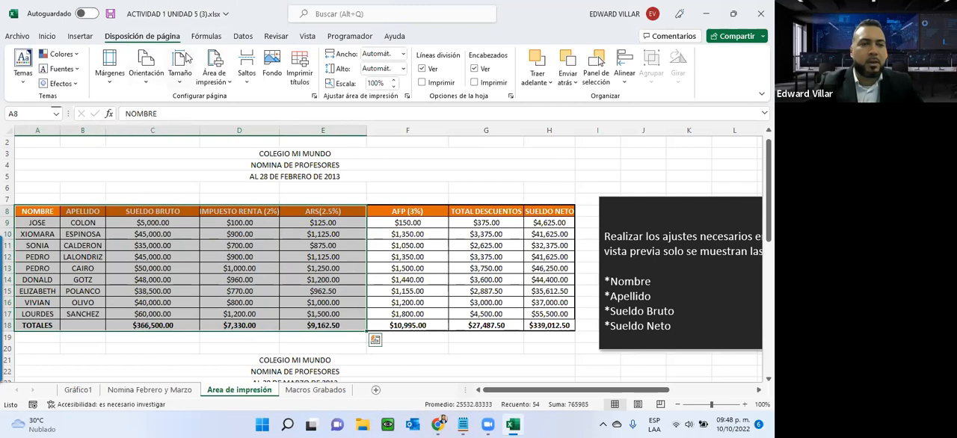
click(204, 69)
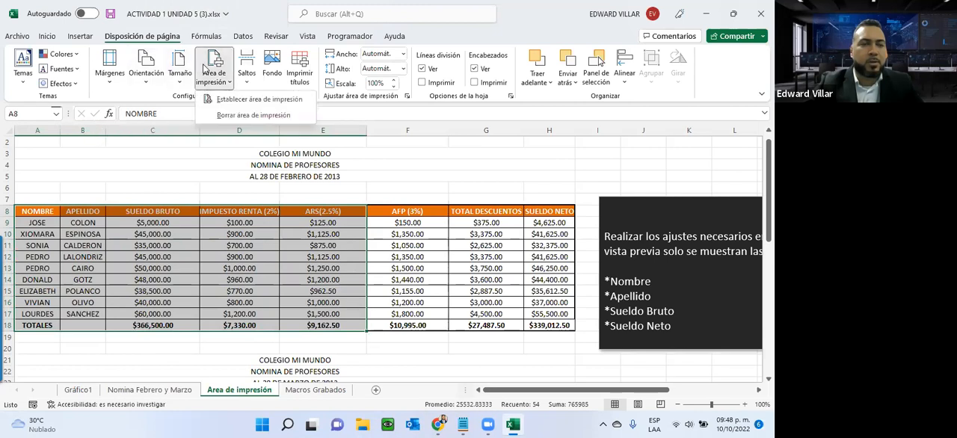
click(289, 104)
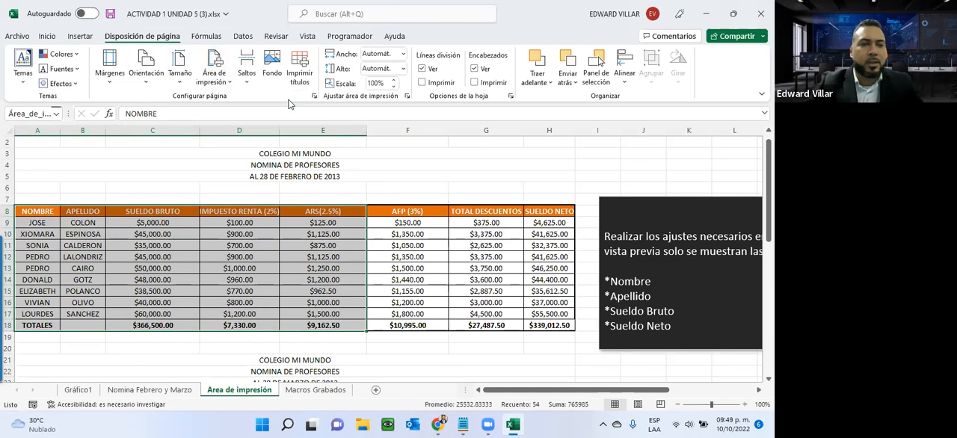
- Preview the February print area and review the available print scope and scaling options without changing them
click(26, 38)
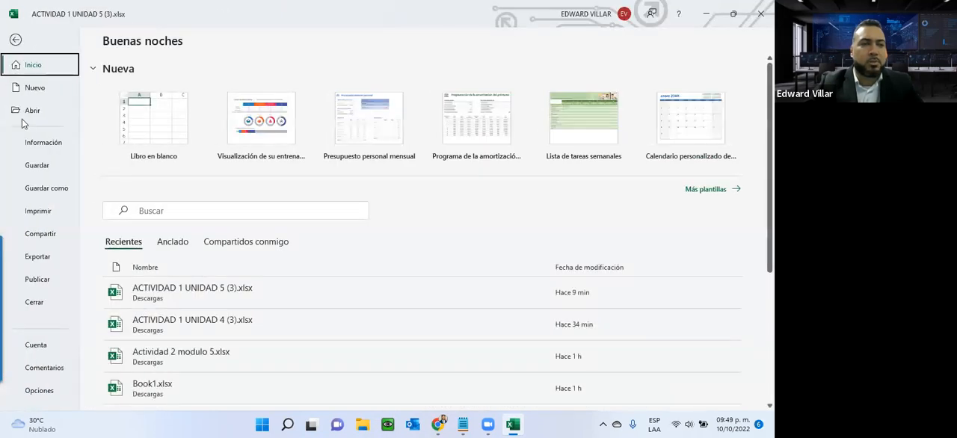
click(33, 210)
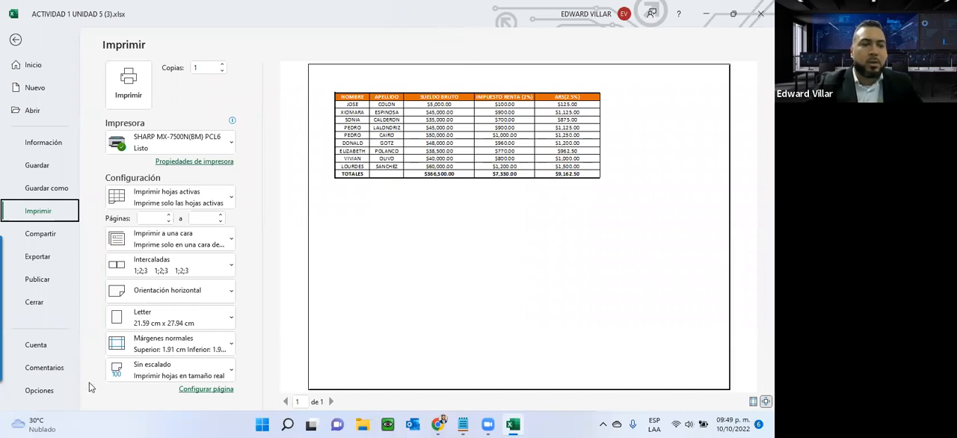
click(174, 200)
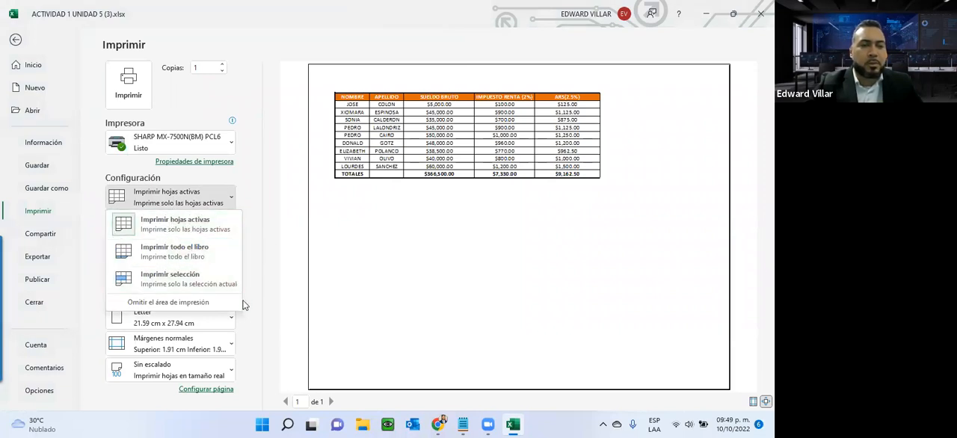
click(276, 354)
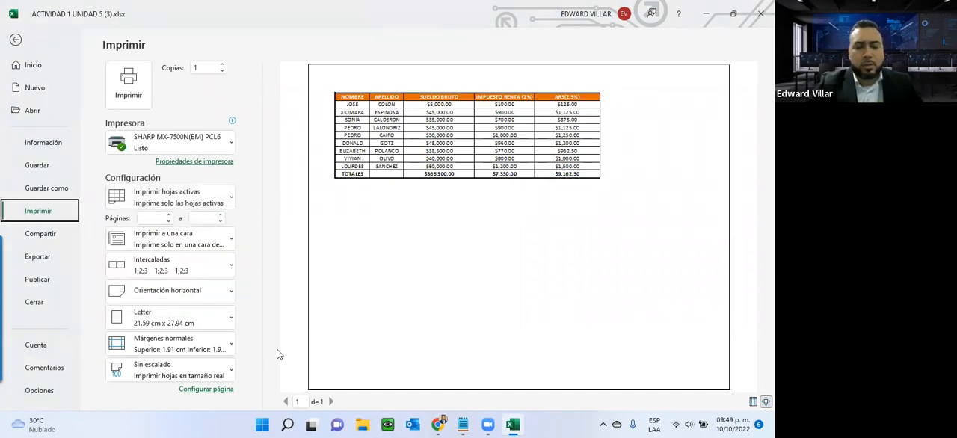
click(146, 366)
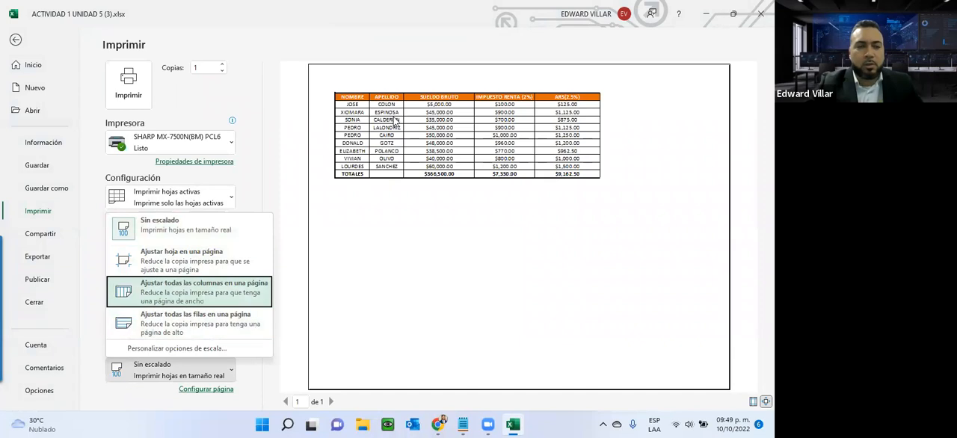
click(303, 166)
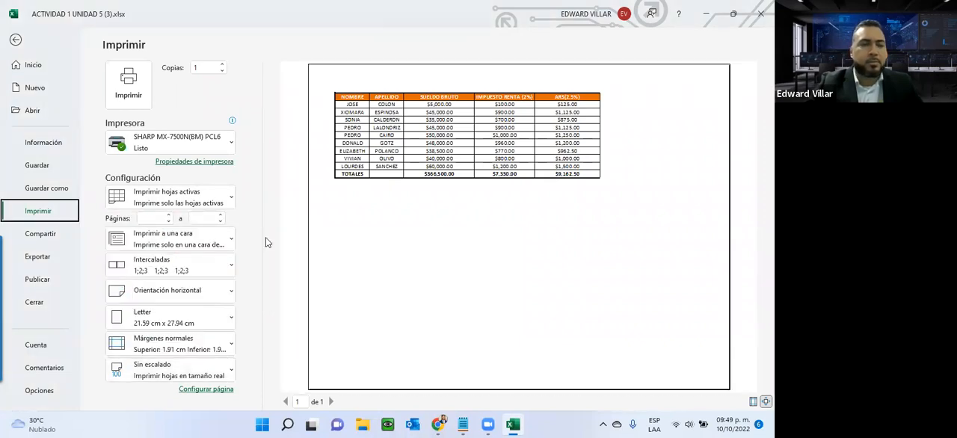
click(13, 42)
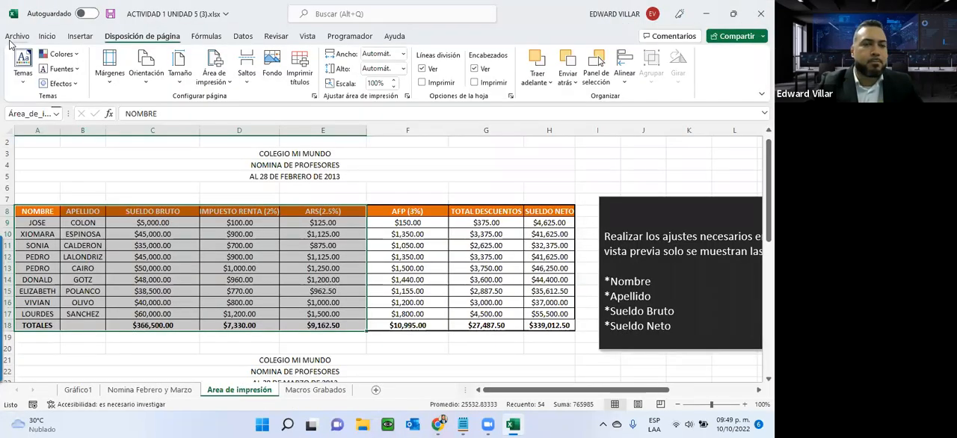
- Open the Macros Grabados sheet and read its exercise instructions, highlighting the line about enabling the Programador tab
click(401, 255)
scroll(403, 256, down, 1)
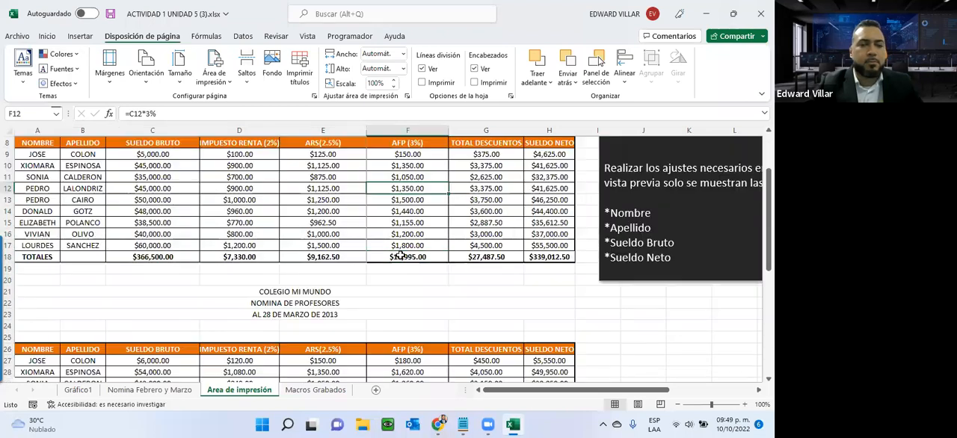
scroll(404, 255, up, 2)
click(316, 390)
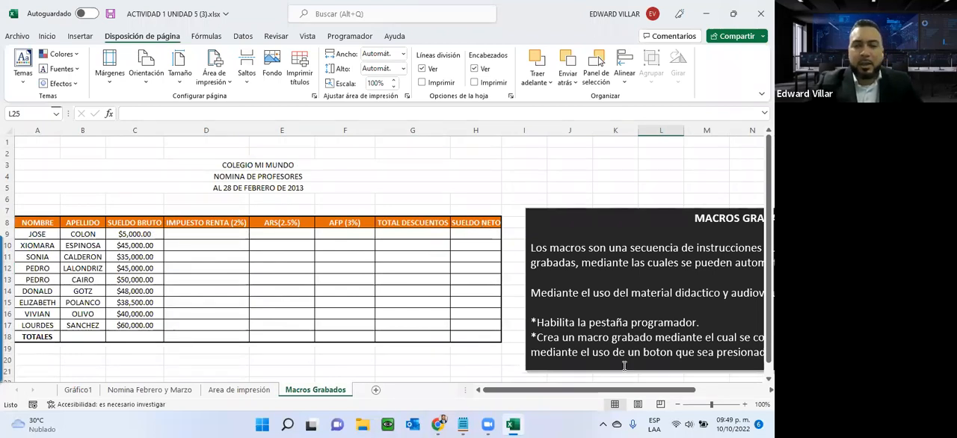
drag(587, 391, 644, 396)
scroll(614, 293, down, 2)
scroll(613, 293, up, 1)
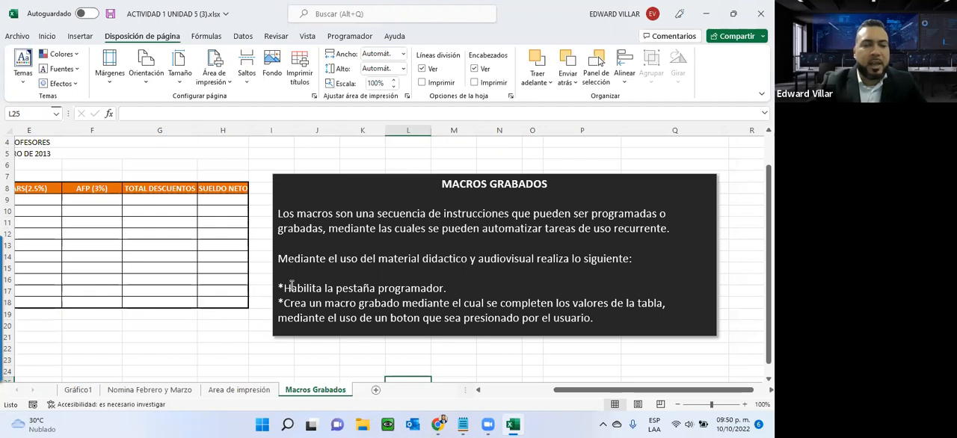
drag(284, 288, 447, 293)
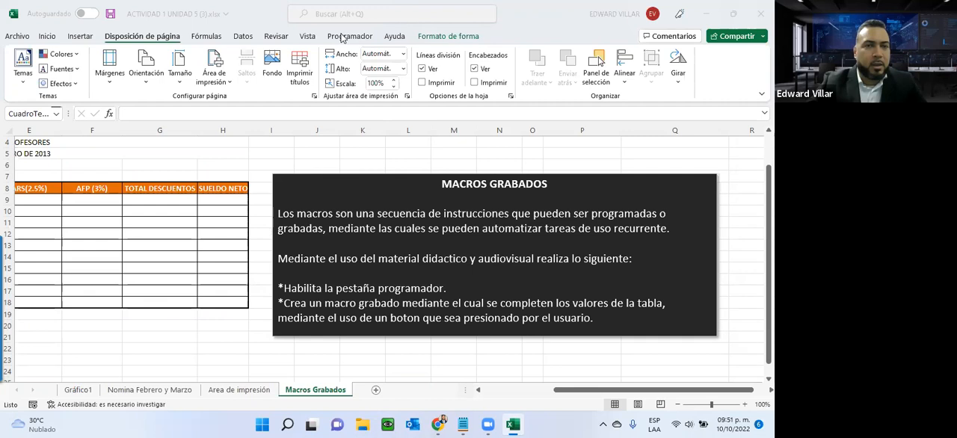
- Remove the Programador tab from the ribbon through the ribbon customization options
click(18, 36)
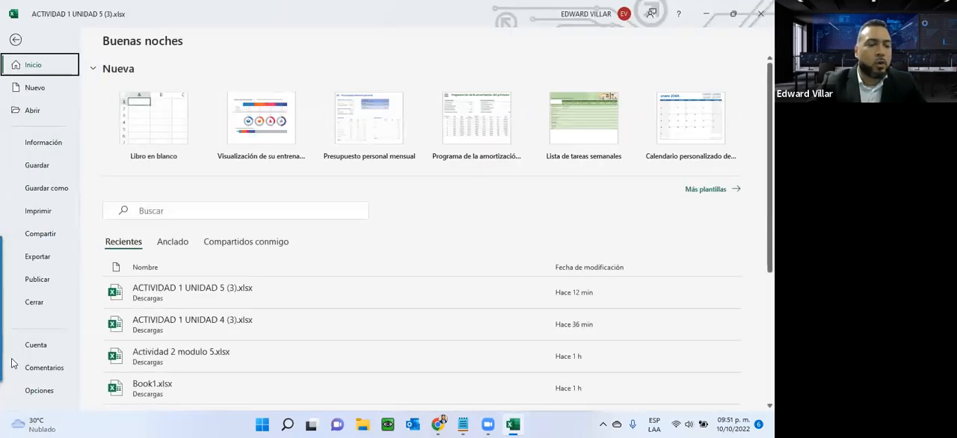
click(37, 390)
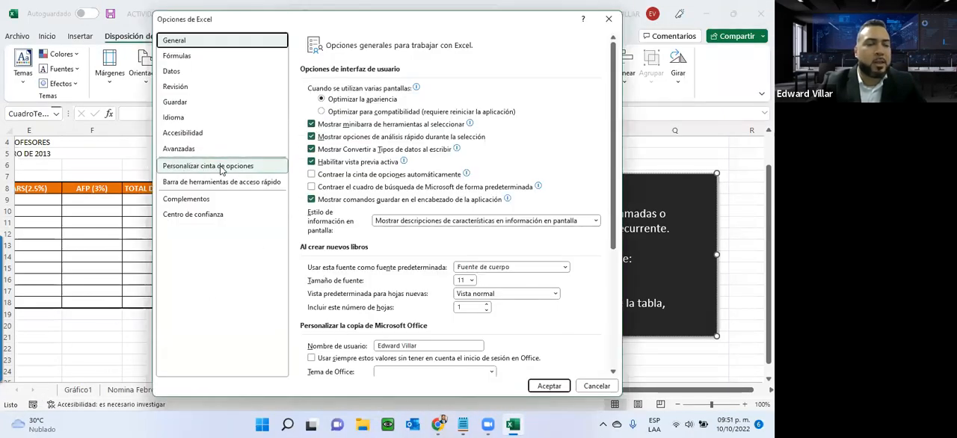
click(220, 167)
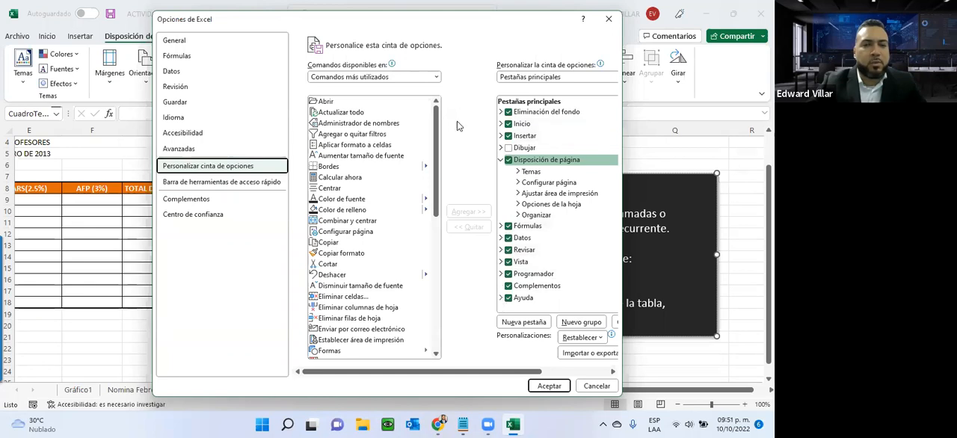
drag(402, 26, 322, 72)
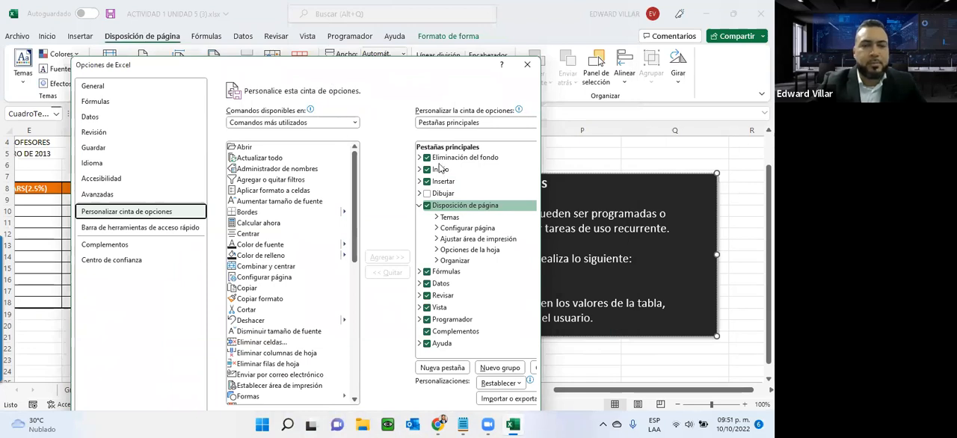
click(427, 320)
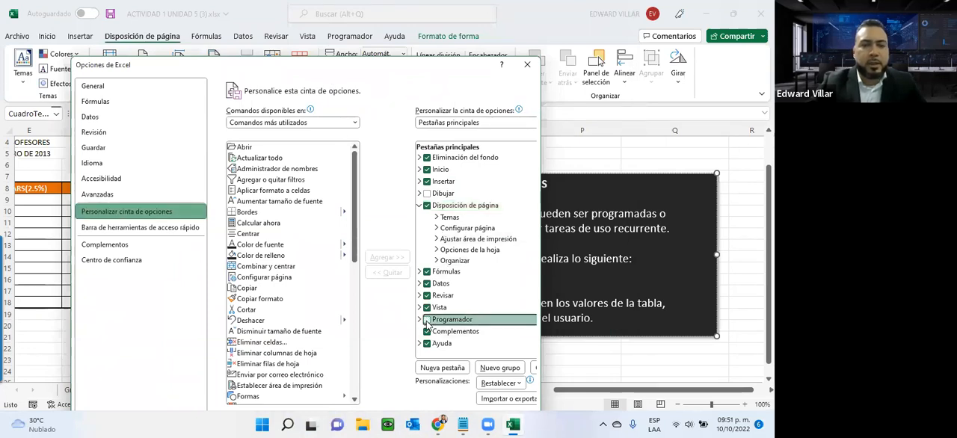
drag(374, 73, 361, 17)
click(445, 373)
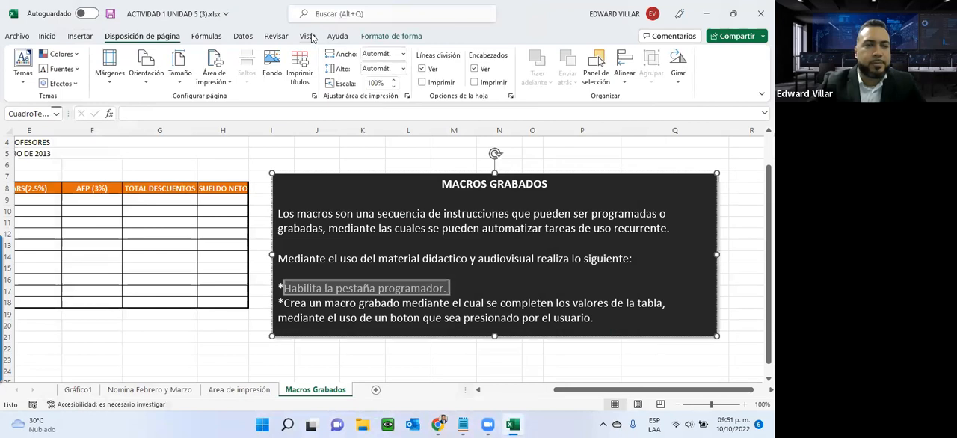
- Enable the Programador tab in the ribbon customization options and display its commands
click(19, 39)
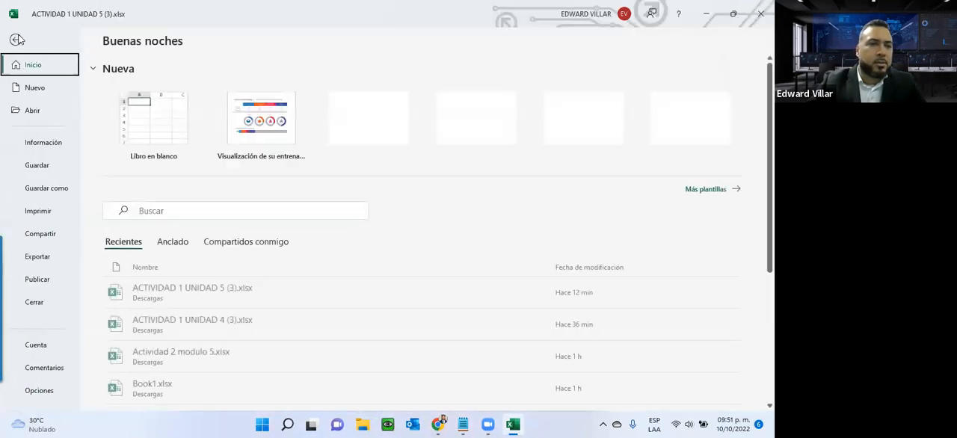
click(37, 390)
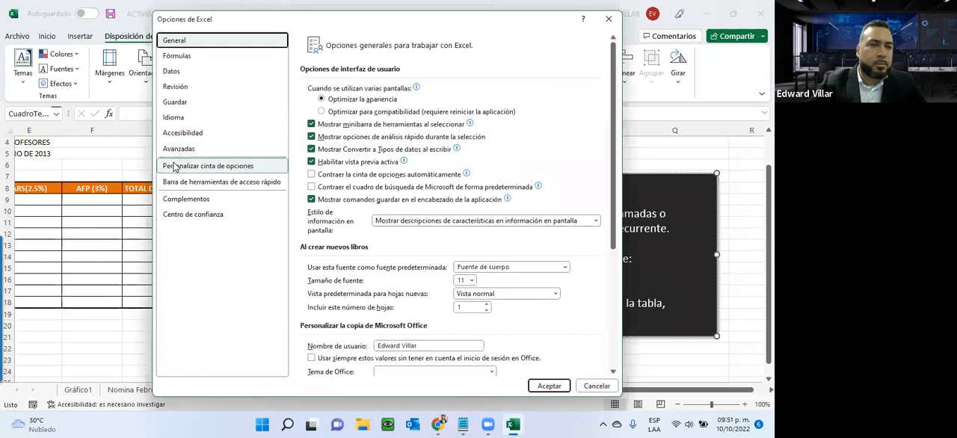
click(176, 166)
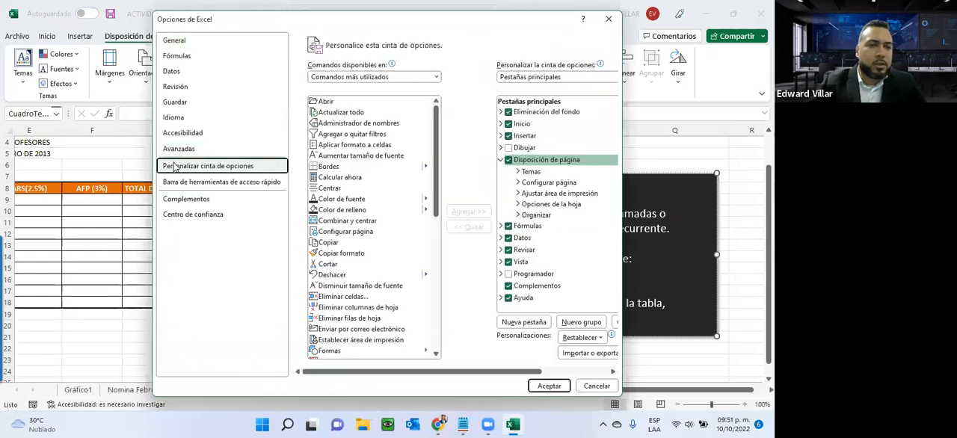
click(509, 274)
click(538, 385)
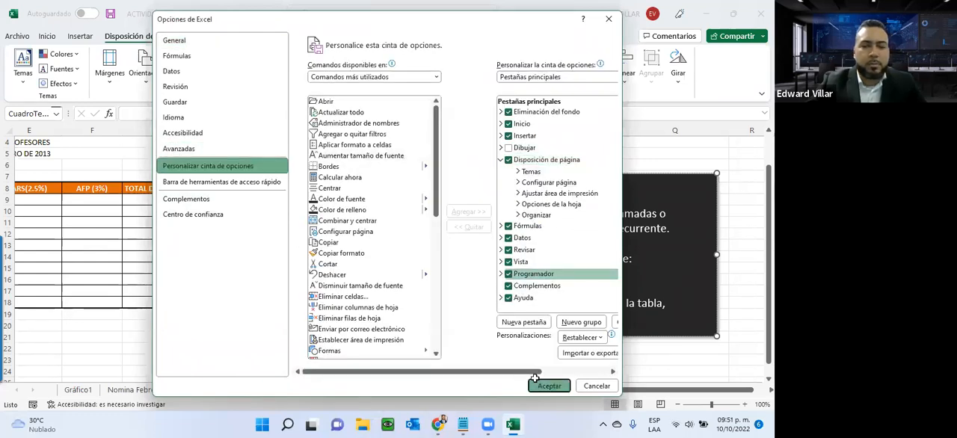
click(342, 36)
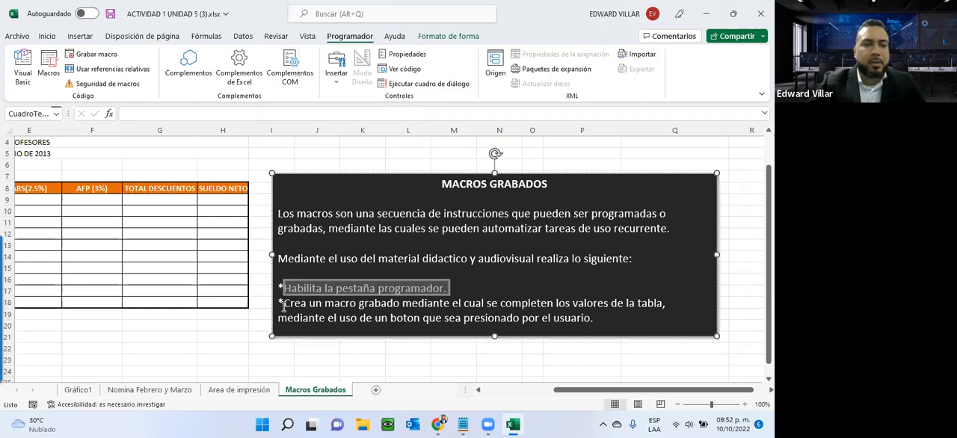
- Examine the recorded-macro task text, the available form controls and the February payroll table's filled and empty columns
drag(283, 305, 600, 322)
drag(566, 393, 495, 390)
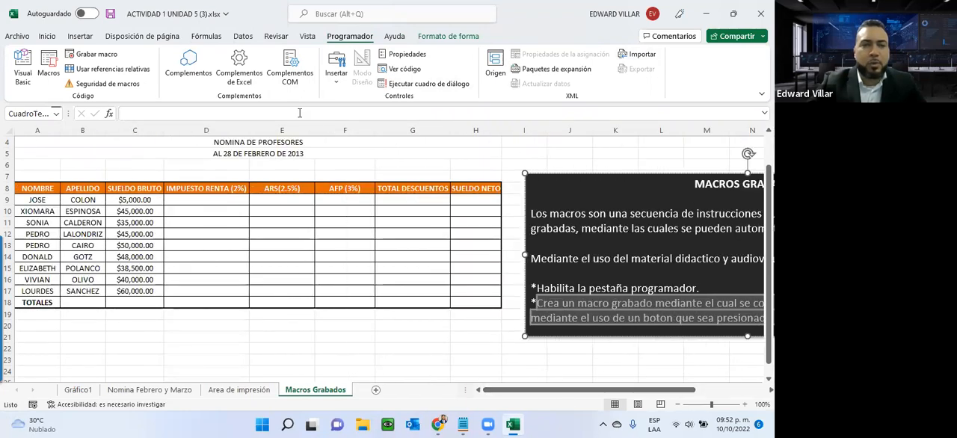
click(336, 75)
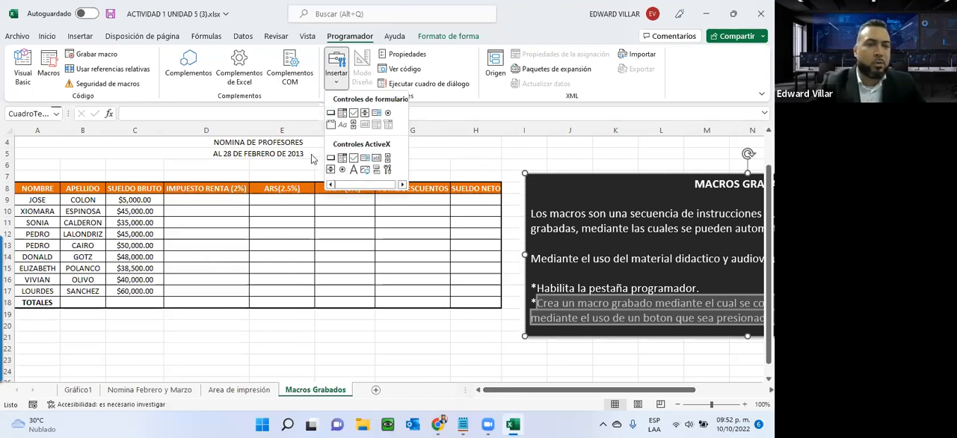
click(452, 224)
scroll(167, 245, up, 1)
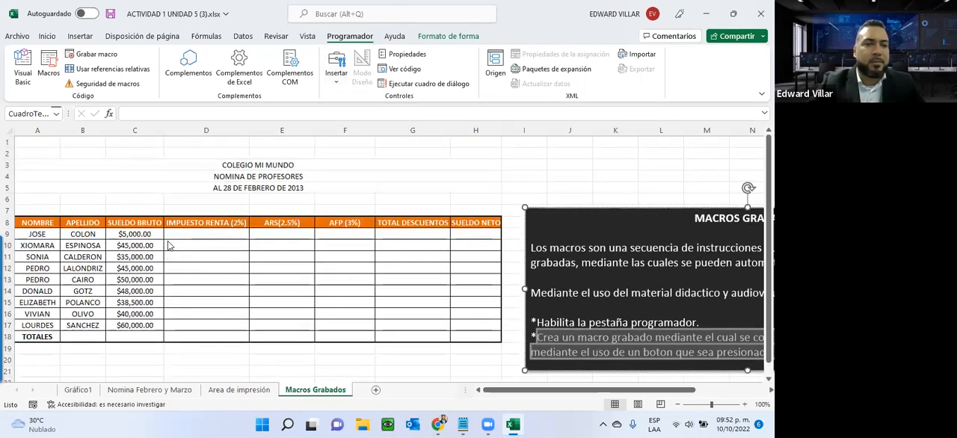
click(215, 234)
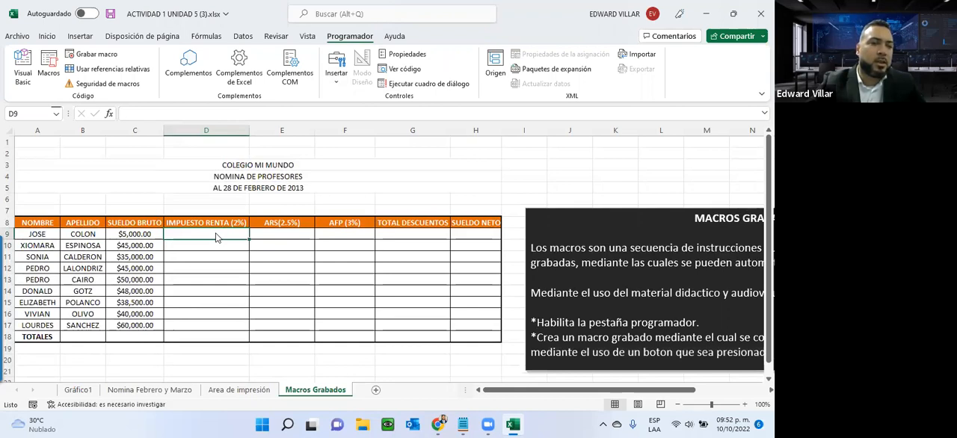
drag(34, 234, 126, 322)
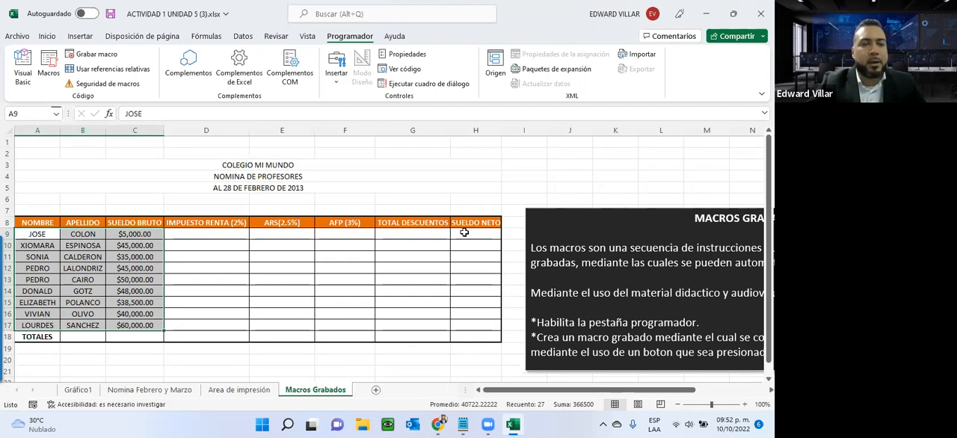
click(464, 233)
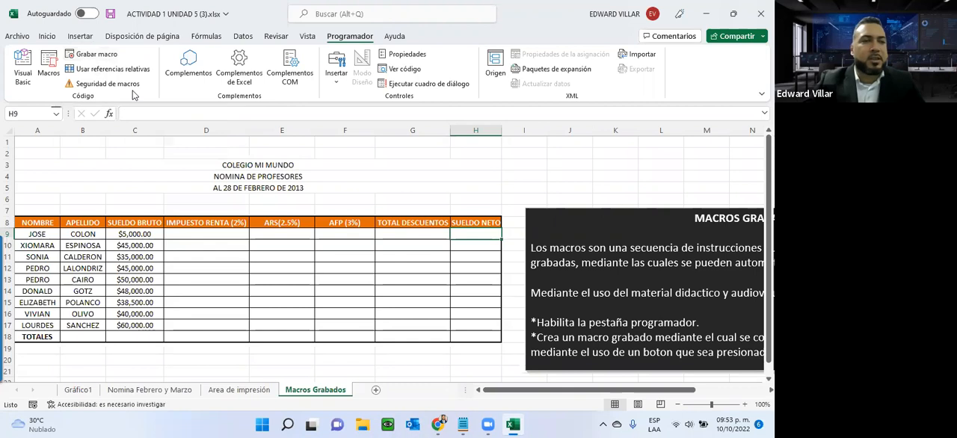
- Try to record a new macro named CALCULO DE NOMINA
click(96, 56)
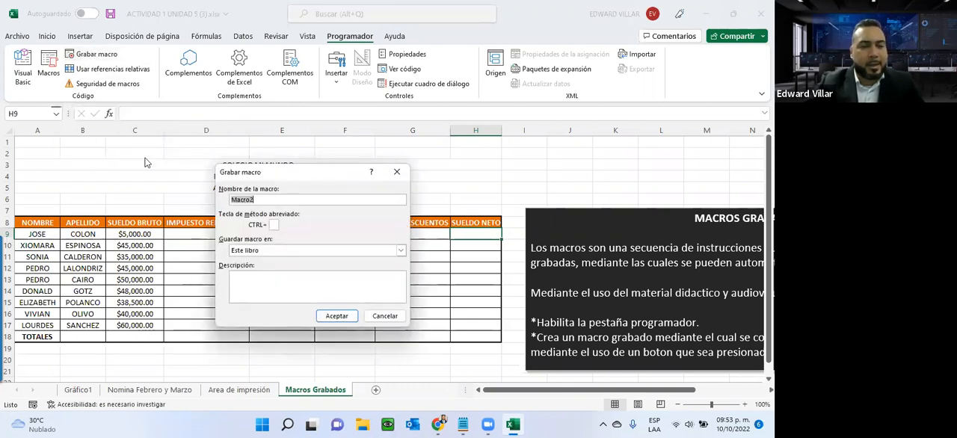
click(279, 198)
drag(278, 198, 218, 199)
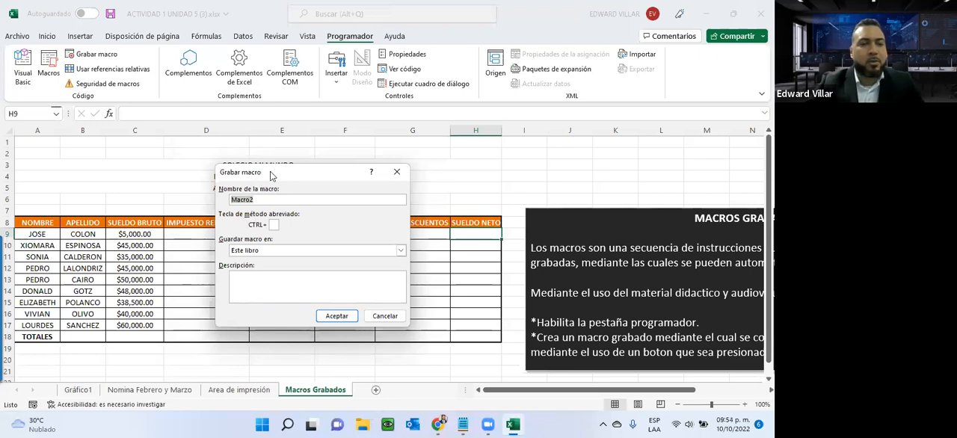
drag(275, 172, 416, 42)
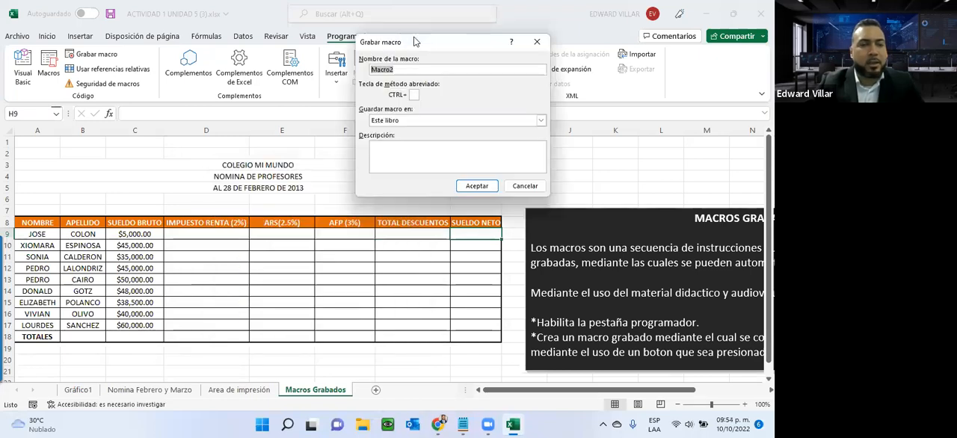
text(CAL)
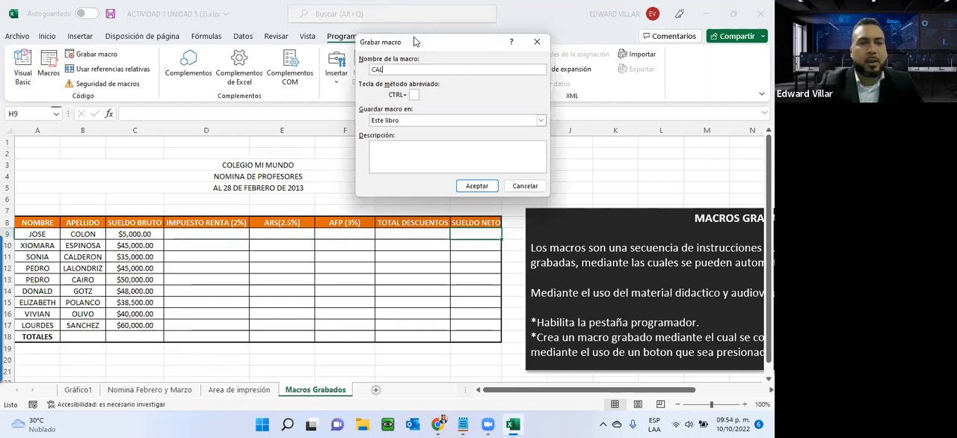
text(CULO D)
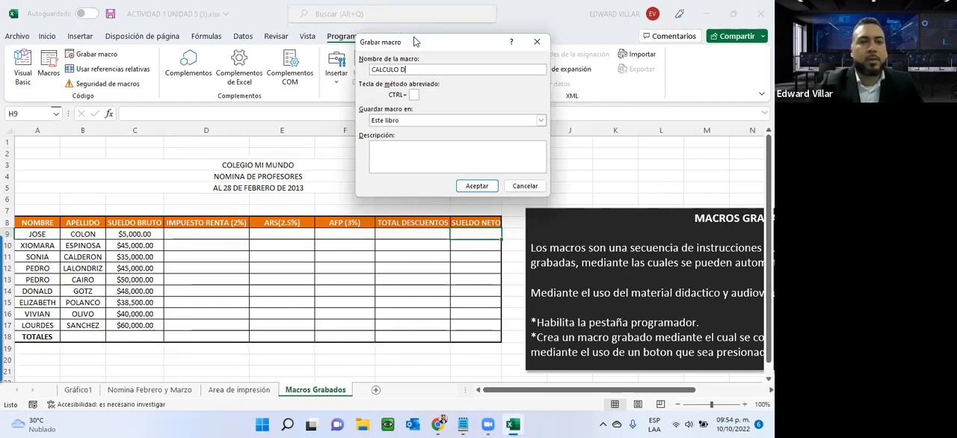
text(E NOMINA)
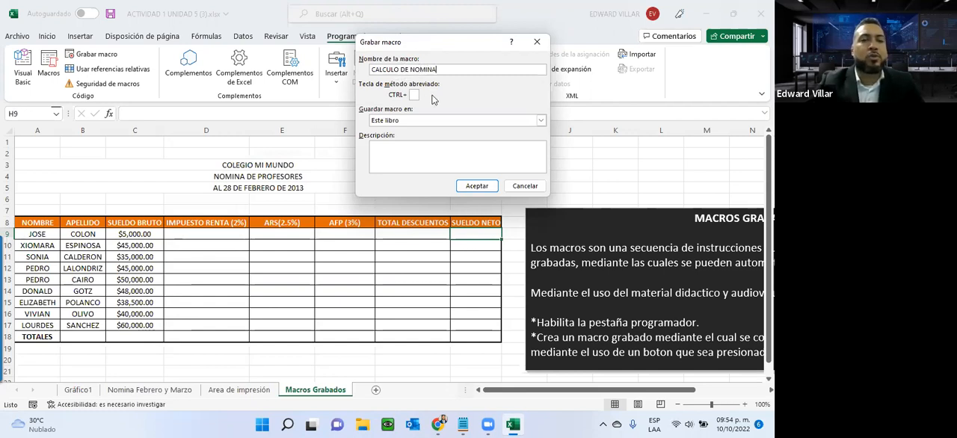
click(477, 186)
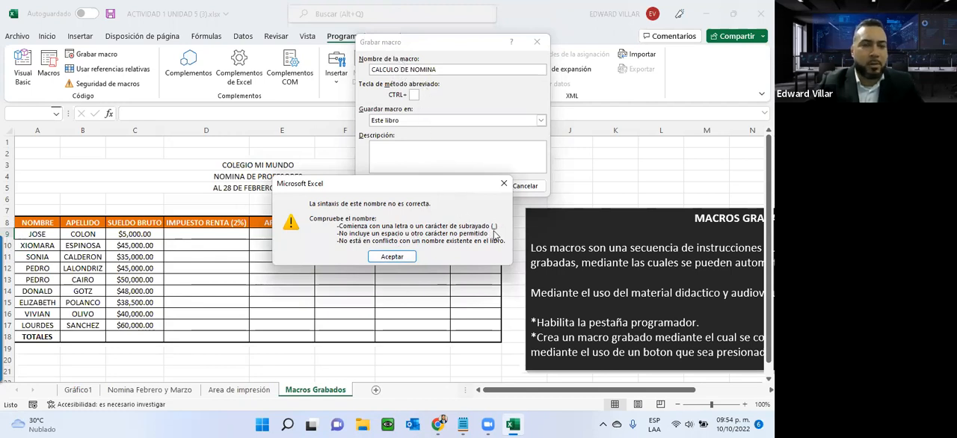
click(501, 186)
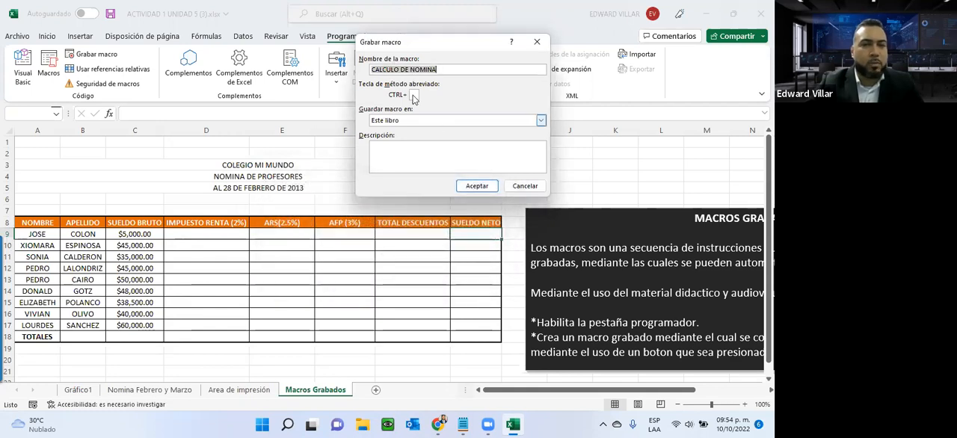
- Replace the spaces in the macro name with underscores so it reads CALCULO_DE_NOMINA
click(397, 69)
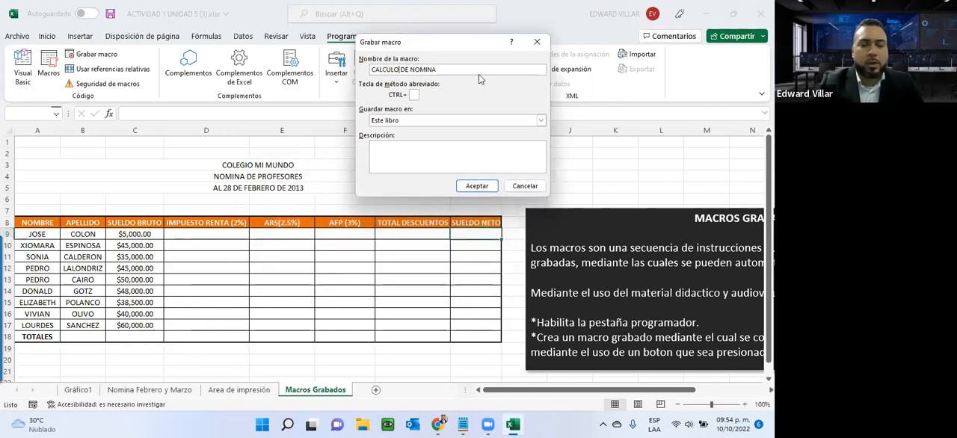
key(Delete)
key(Right)
key(Right)
key(Delete)
key(Left)
key(Left)
text(_DE)
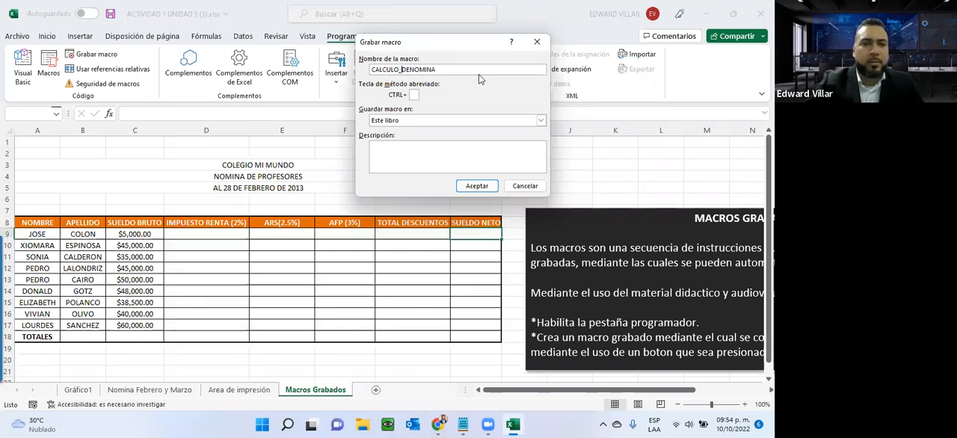
text(_)
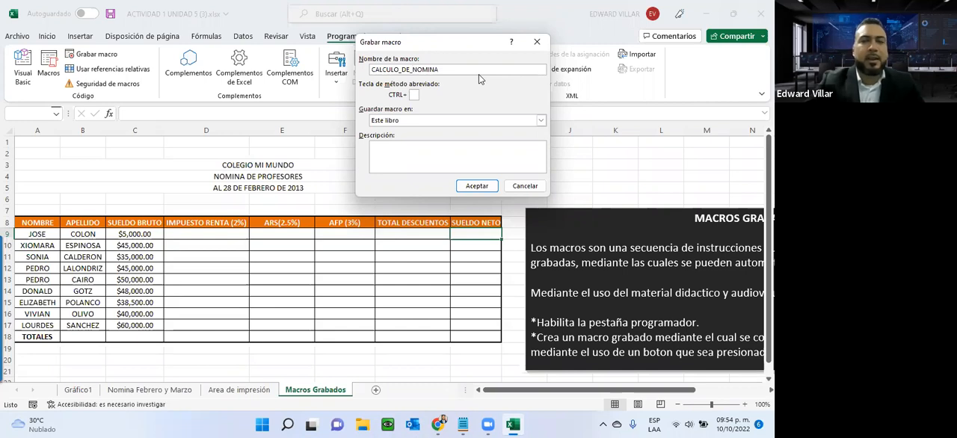
- Assign Ctrl+e as the macro's shortcut and store the macro in Este libro
click(410, 94)
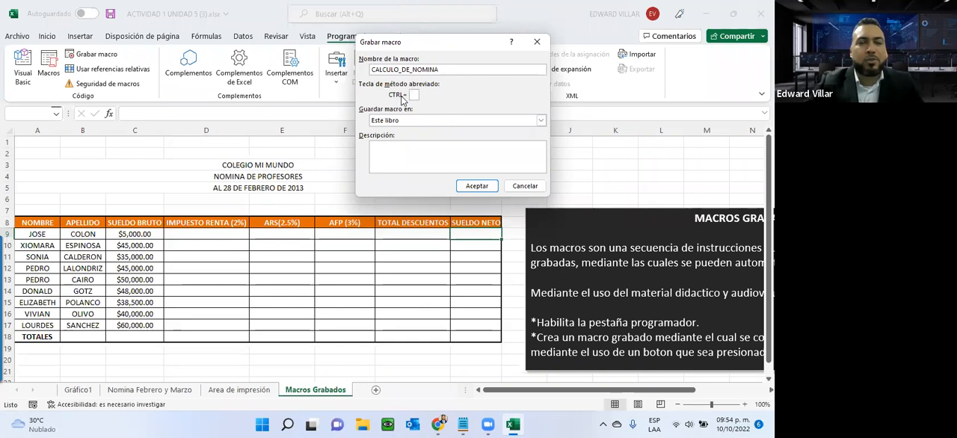
key(shift+e)
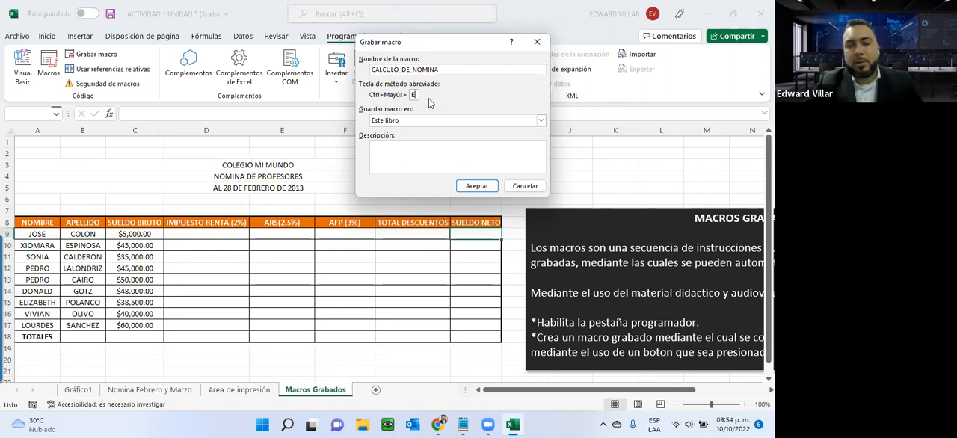
key(BackSpace)
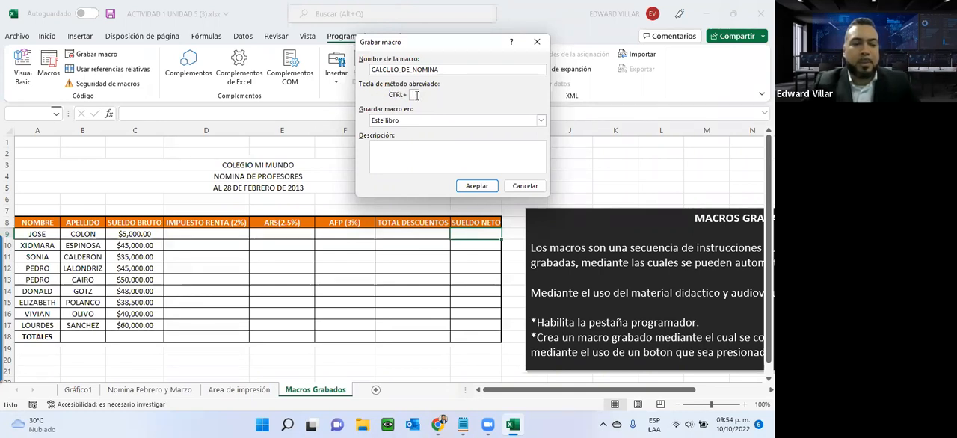
text(e)
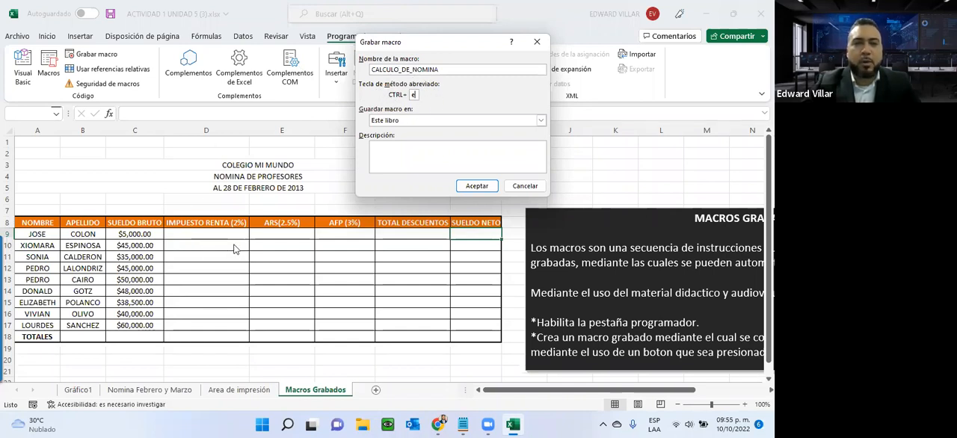
click(409, 121)
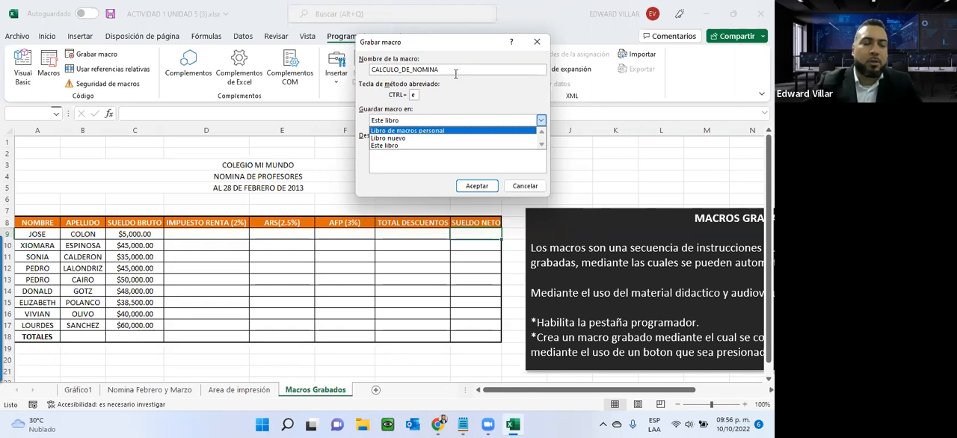
click(374, 144)
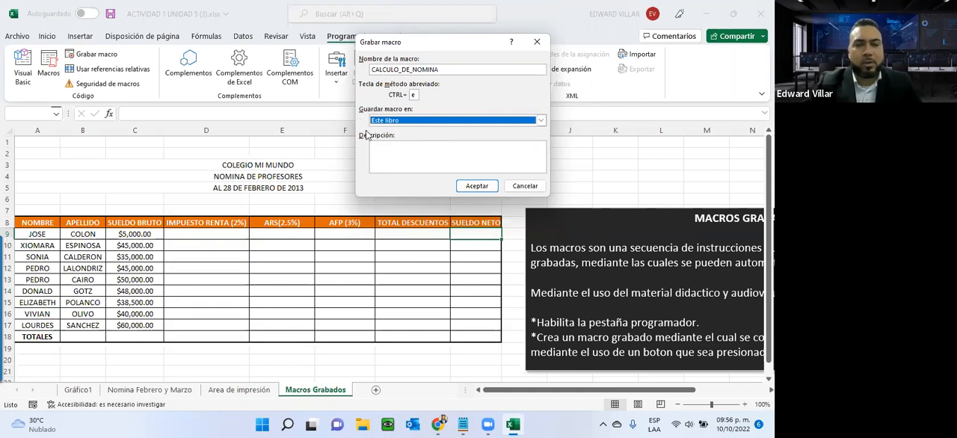
- Describe the macro as "Macro utilizado para realizar el calculo de la nomina mensual." and start recording it
click(394, 151)
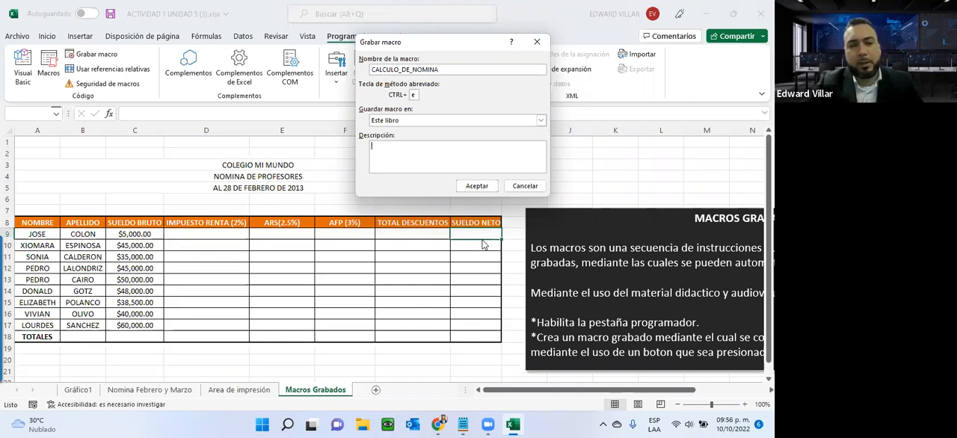
text(Macro ut)
key(BackSpace)
text(u)
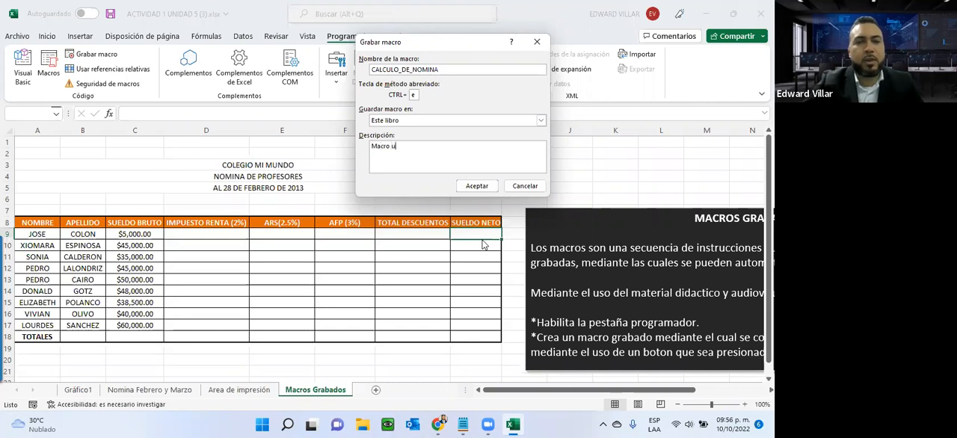
text(tilizado p)
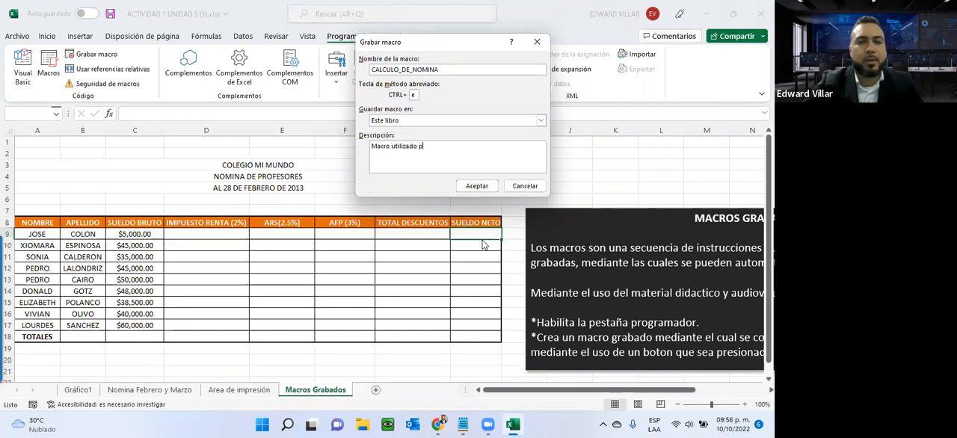
text(ara realizar el calc)
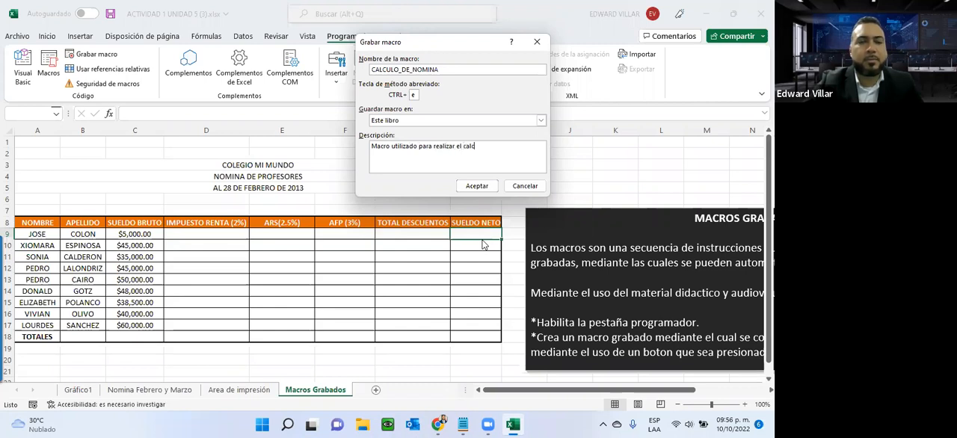
text(ulo de la)
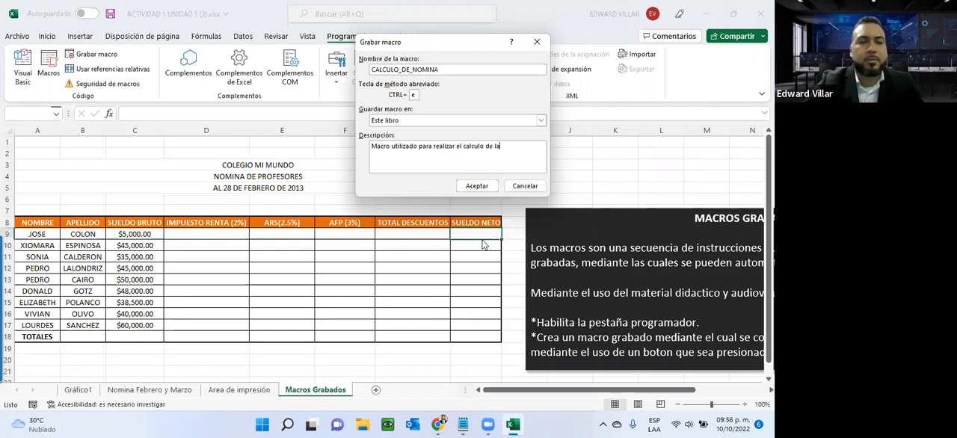
text( nomina mensuel)
key(BackSpace)
key(BackSpace)
text(al)
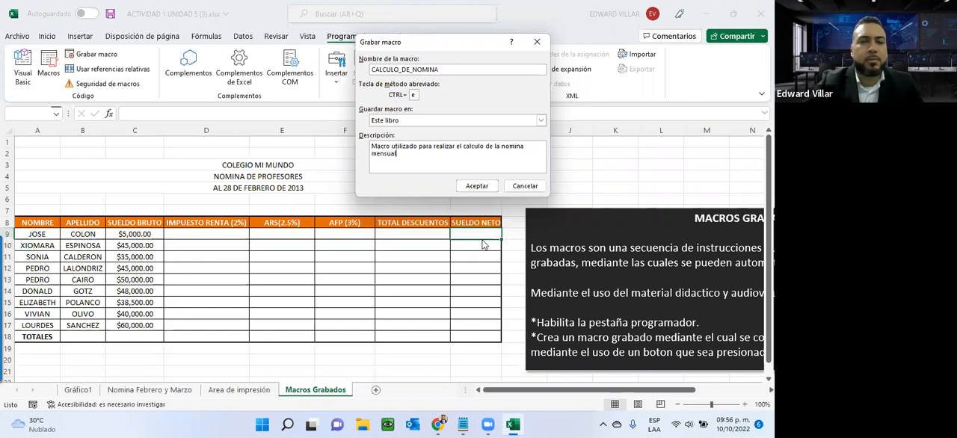
text(.)
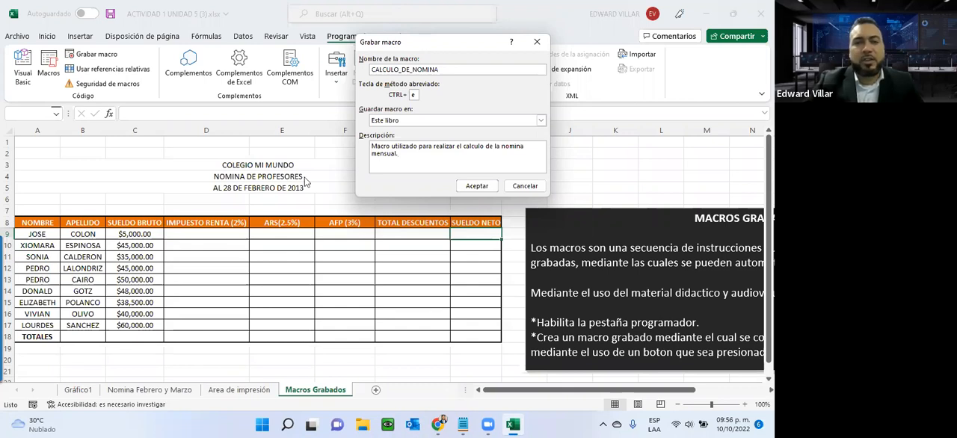
drag(404, 42, 363, 136)
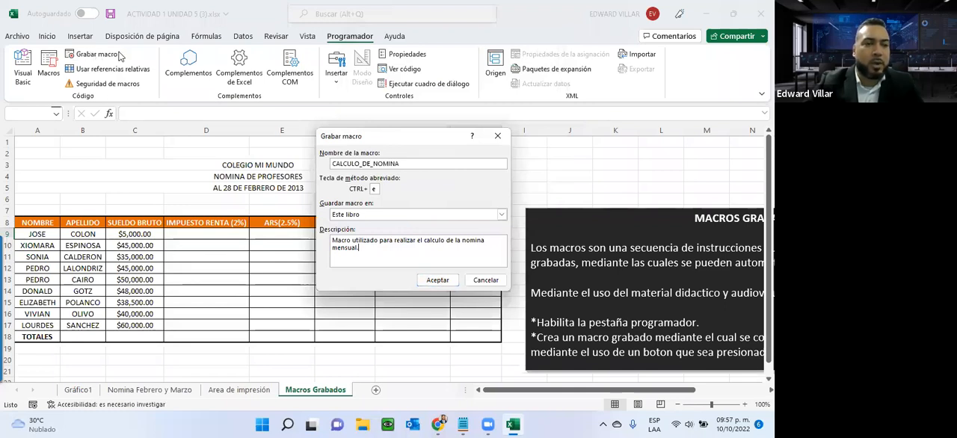
click(435, 280)
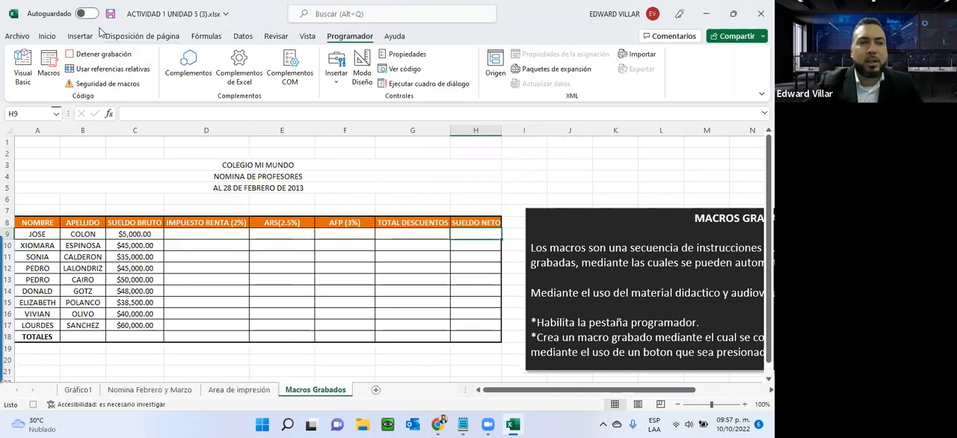
- Calculate the 2% income tax in D9 with =C9*2% and fill the formula down to D17
click(192, 235)
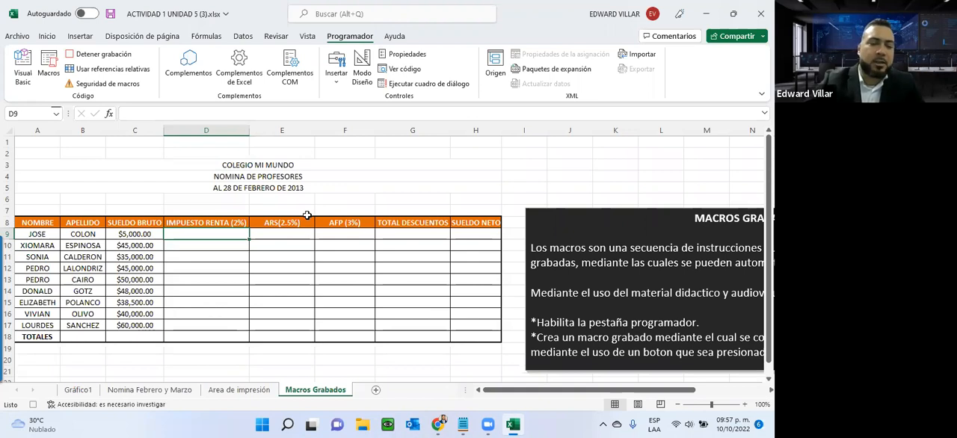
text(=)
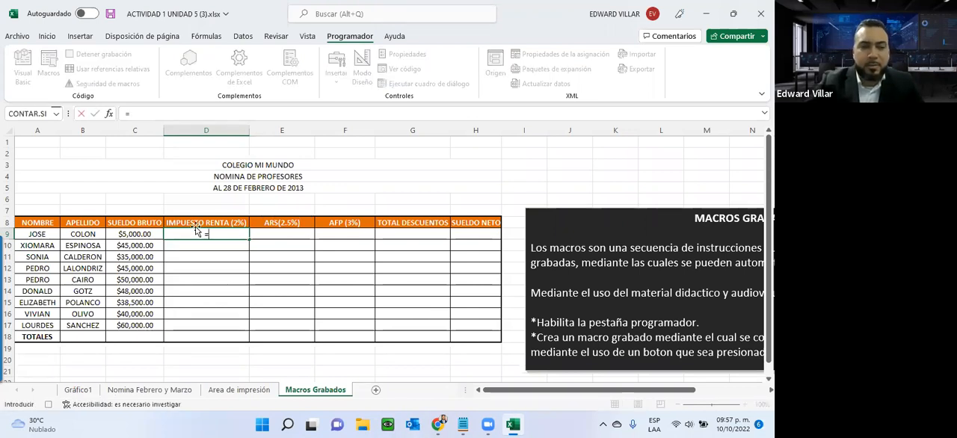
click(121, 233)
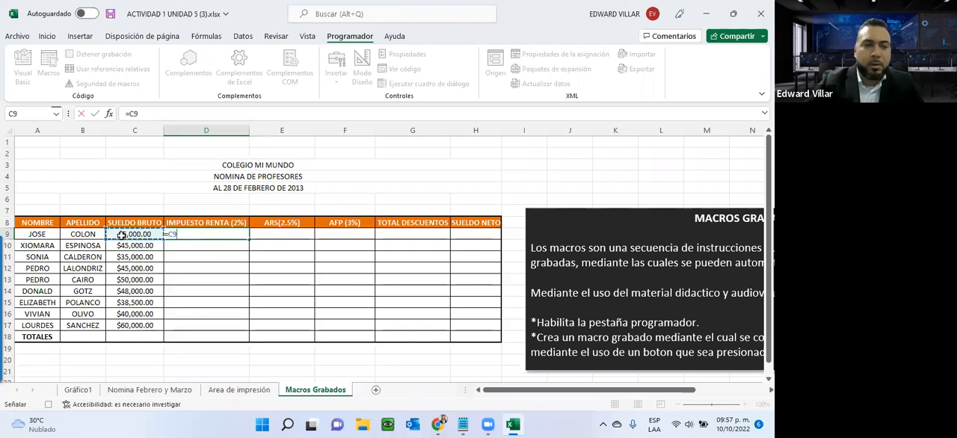
text(*2)
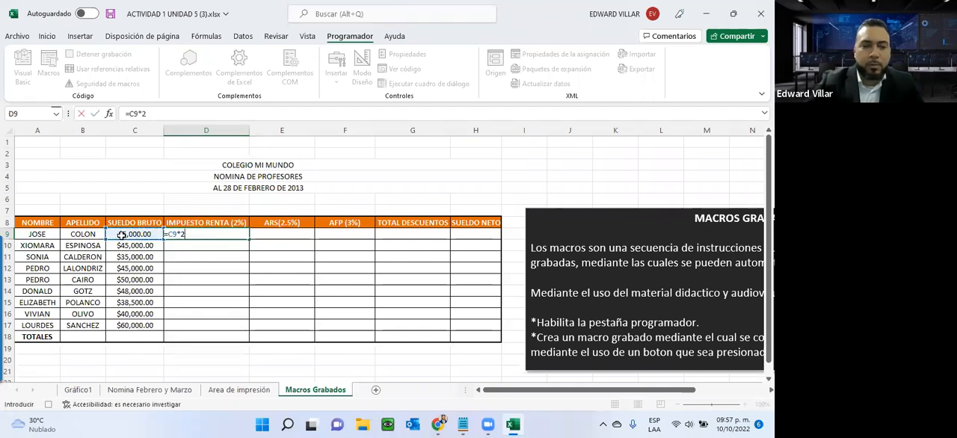
text(%)
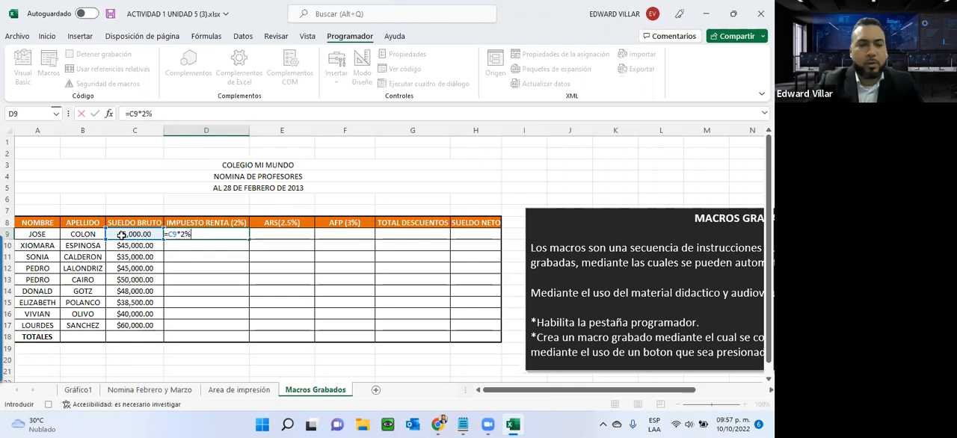
key(Return)
click(186, 234)
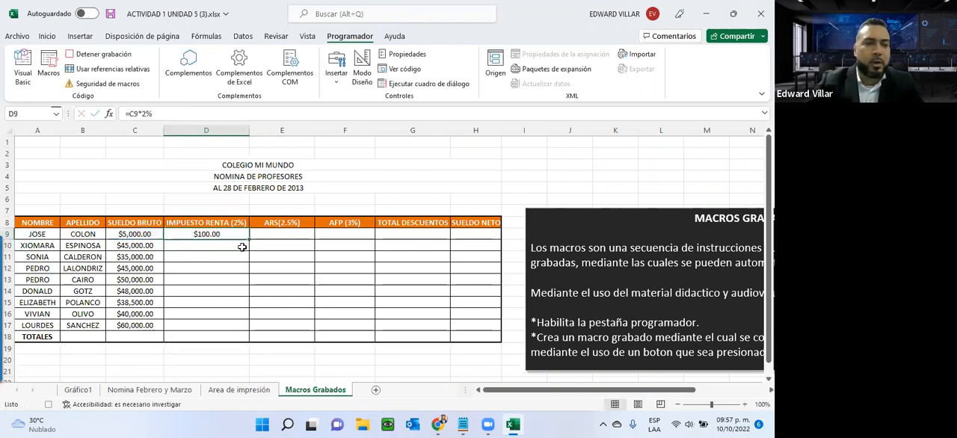
drag(251, 239, 242, 326)
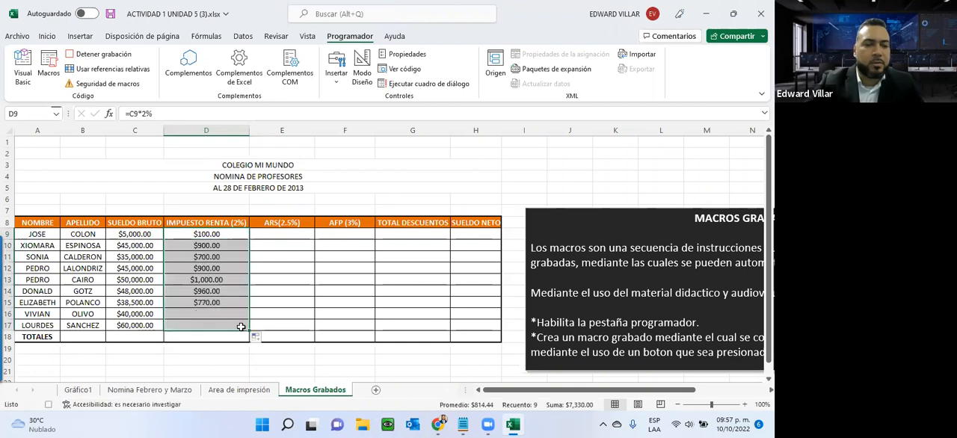
- Calculate the 2.5% ARS deduction in E9 with =C9*2.5% and fill the formula down to E17
click(267, 234)
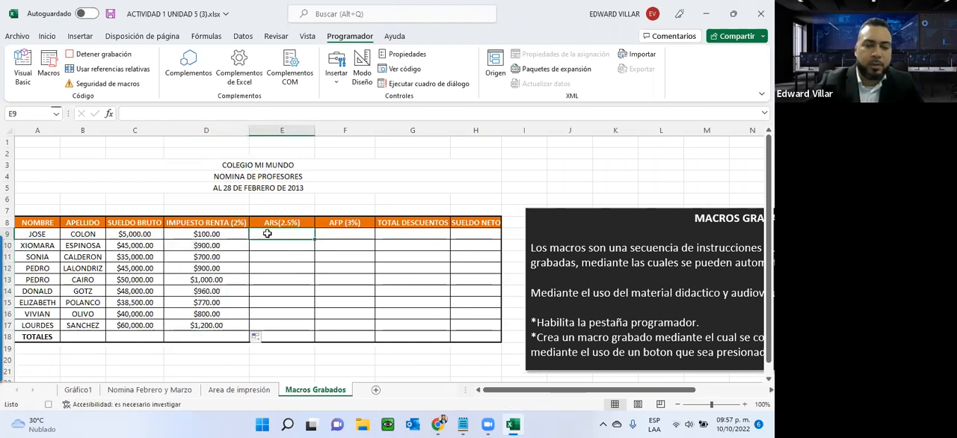
text(=)
click(150, 233)
text(*)
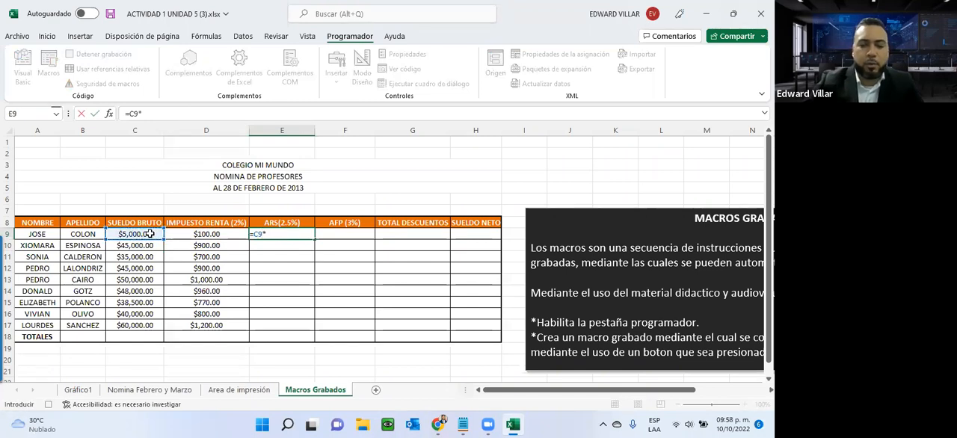
text(2.5)
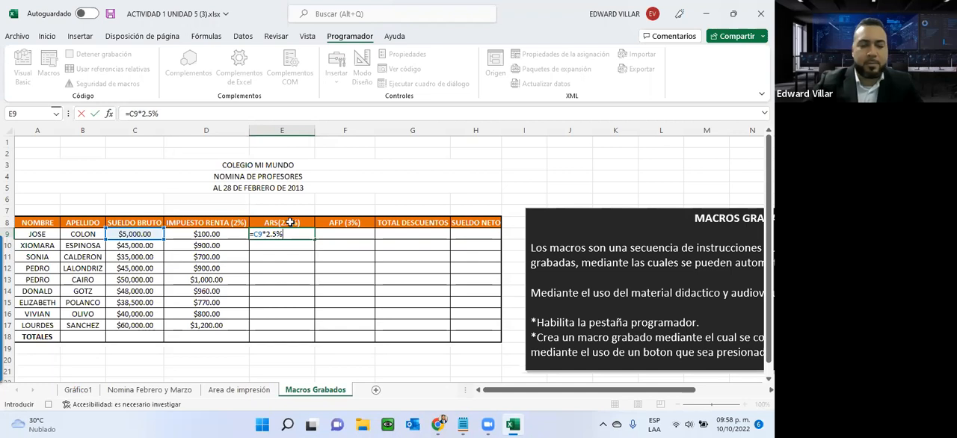
key(Return)
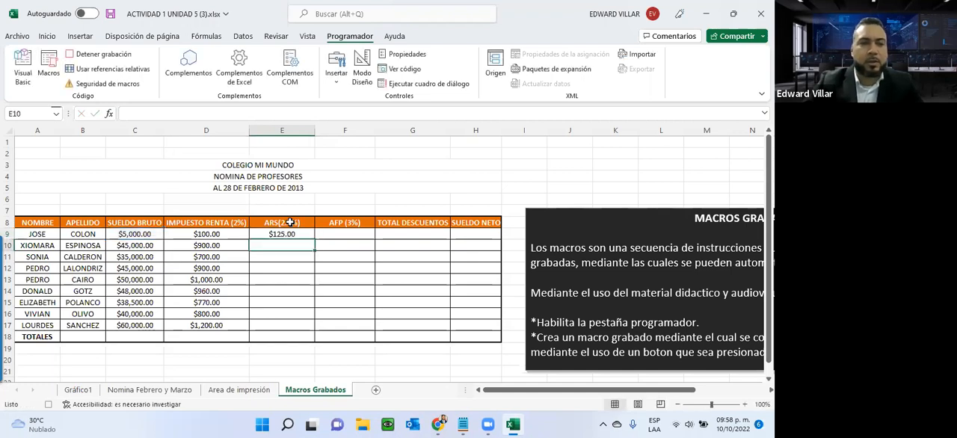
click(287, 234)
drag(315, 239, 306, 329)
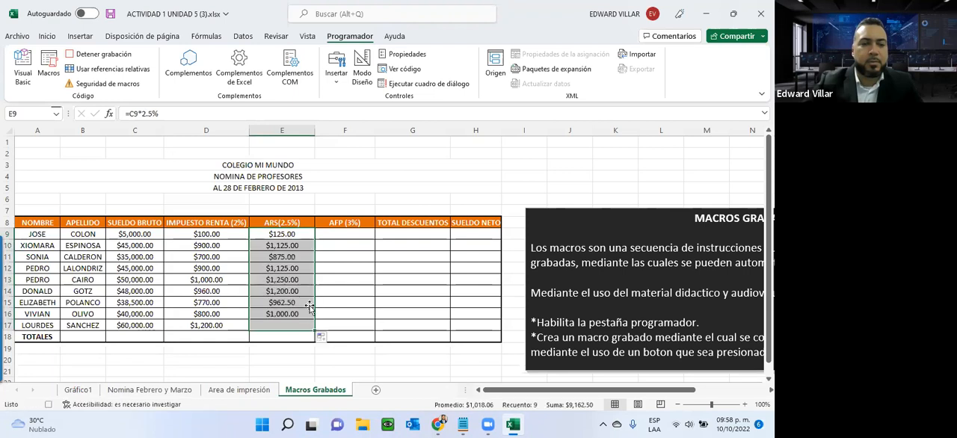
- Calculate the 3% AFP deduction in F9 with =C9*3% and fill the formula down to F17
click(332, 236)
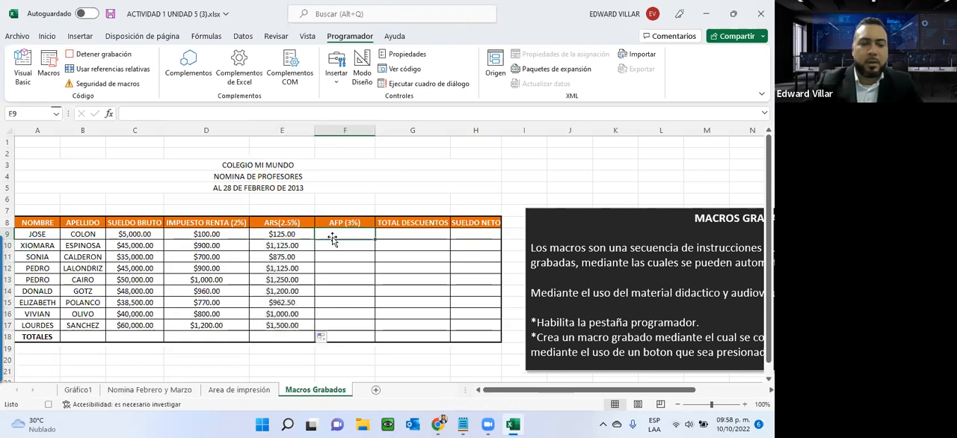
text(=)
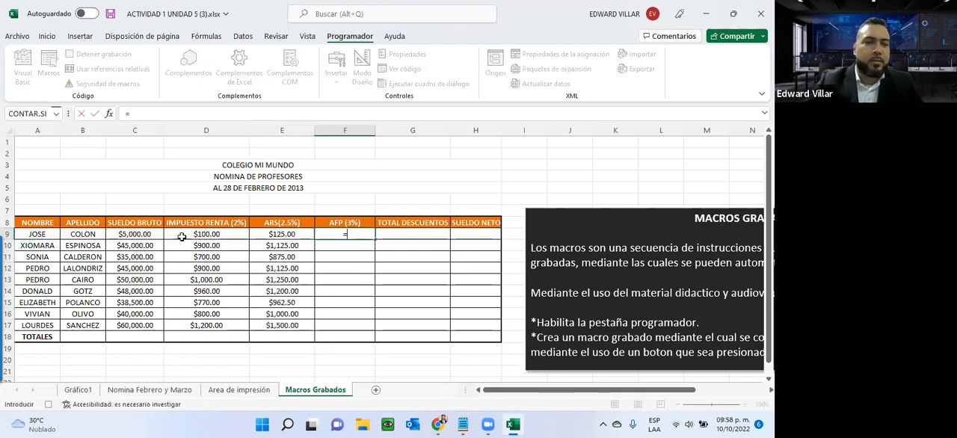
click(148, 233)
text(*3%)
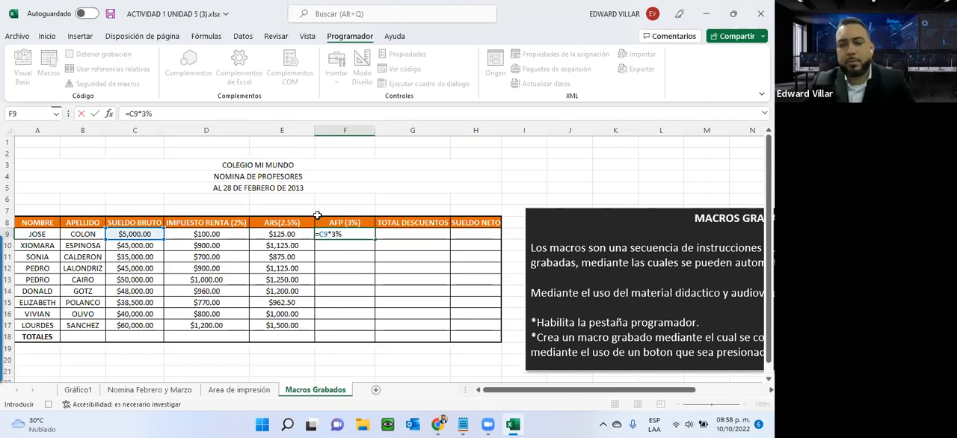
key(ctrl+Return)
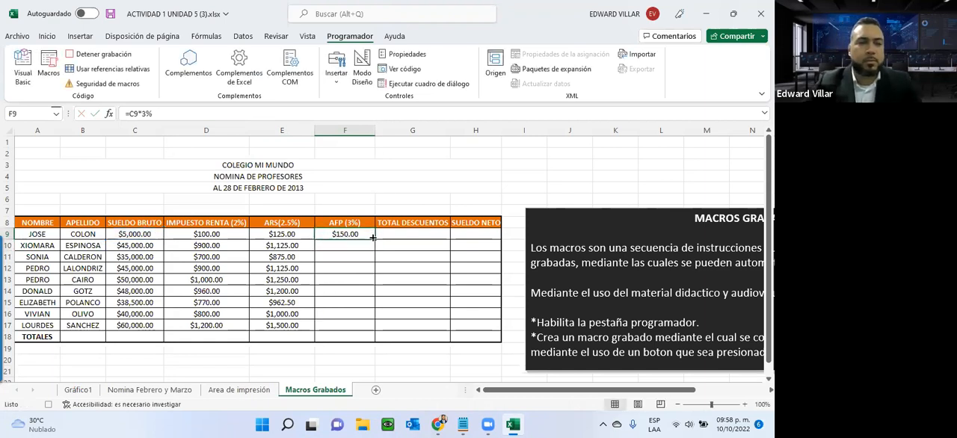
drag(372, 238, 370, 327)
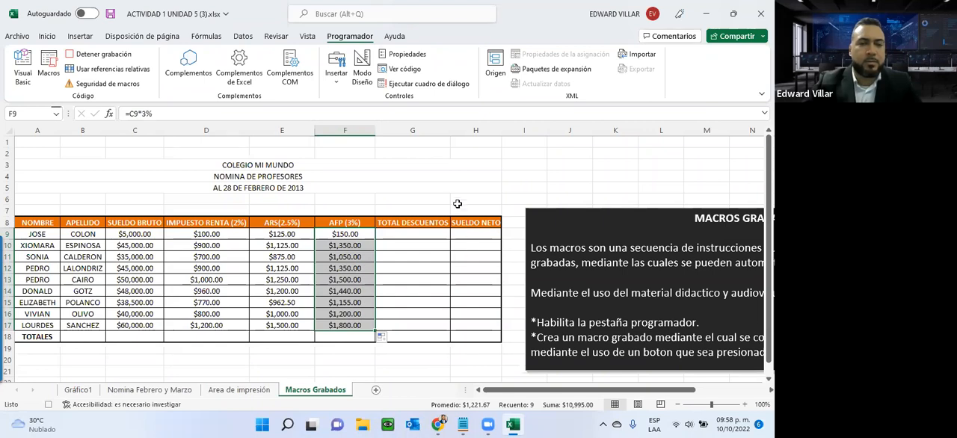
- Total the deductions D9:F9 in G9 with AutoSum and fill the formula down to G17
click(408, 234)
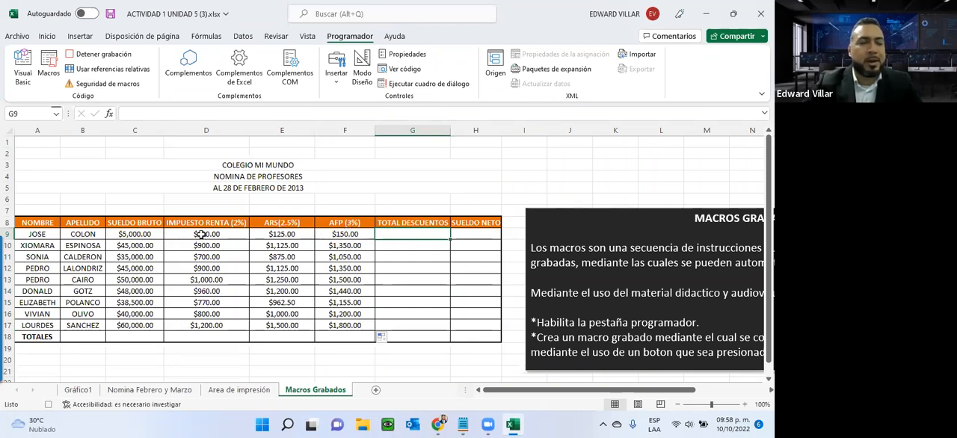
drag(201, 234, 403, 233)
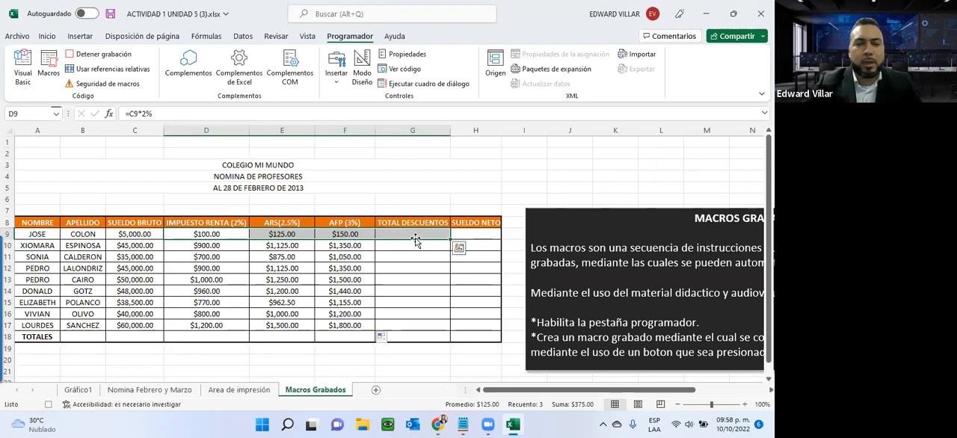
click(49, 37)
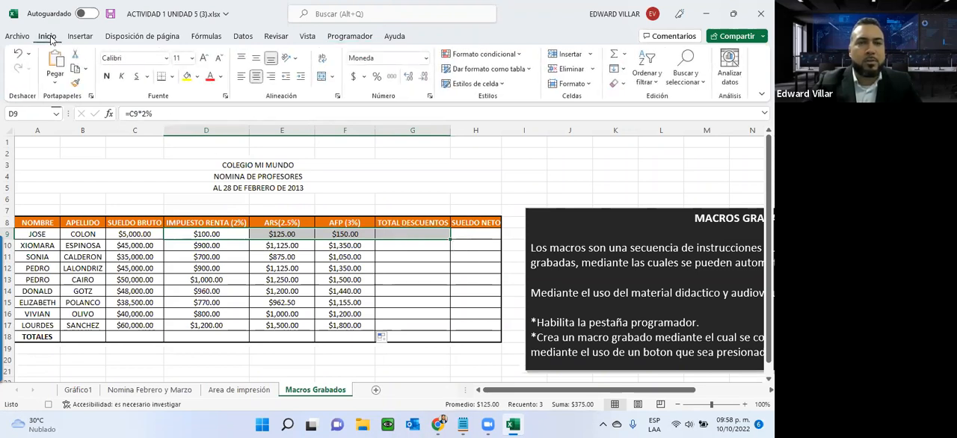
click(617, 61)
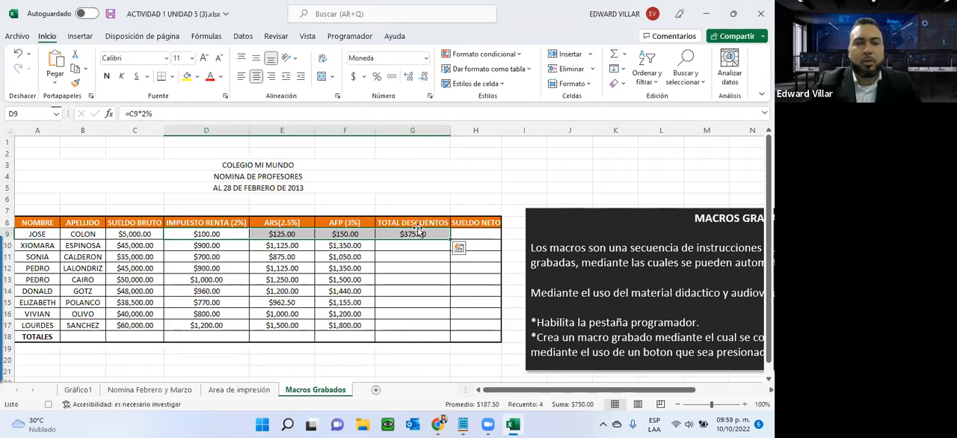
click(416, 233)
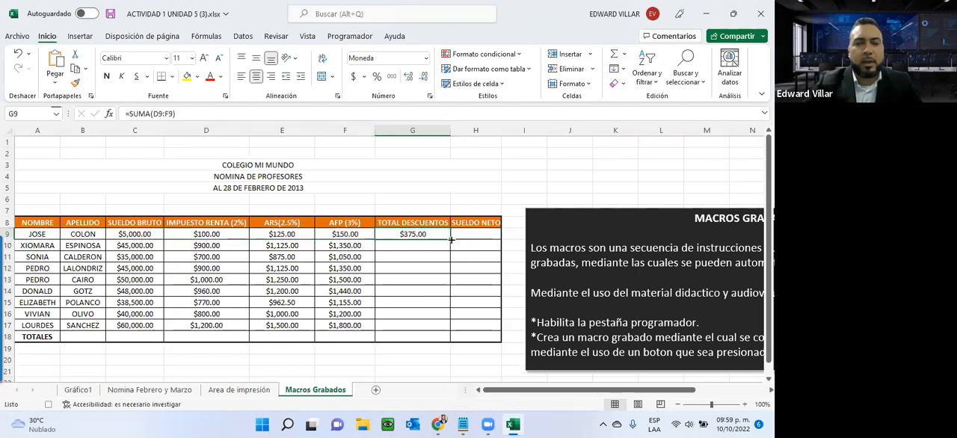
drag(450, 239, 443, 326)
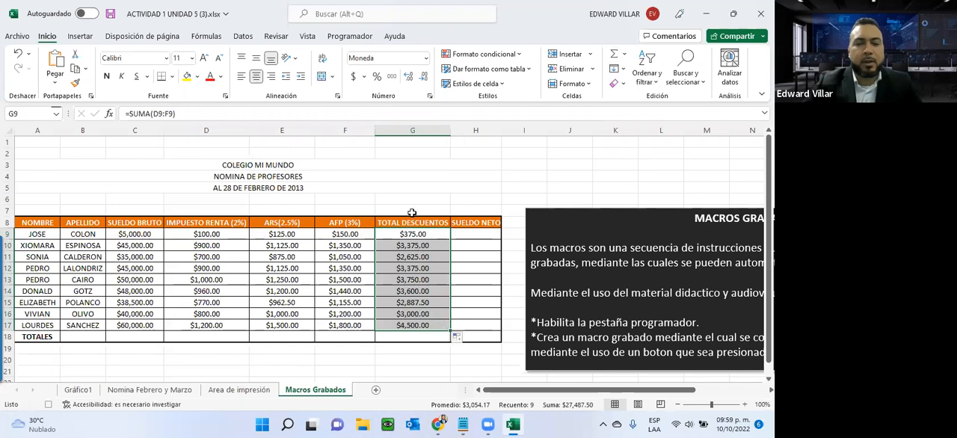
- Calculate the net salary in H9 with =C9-G9 and fill the formula down to H17
click(472, 235)
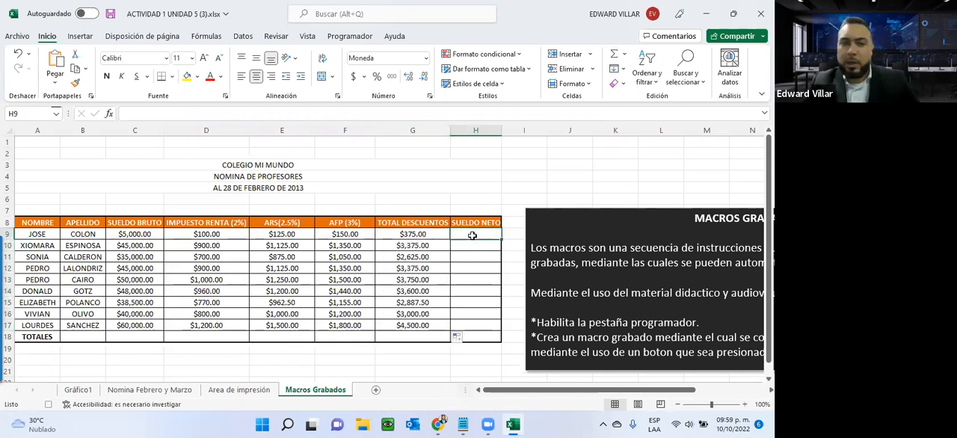
text(=)
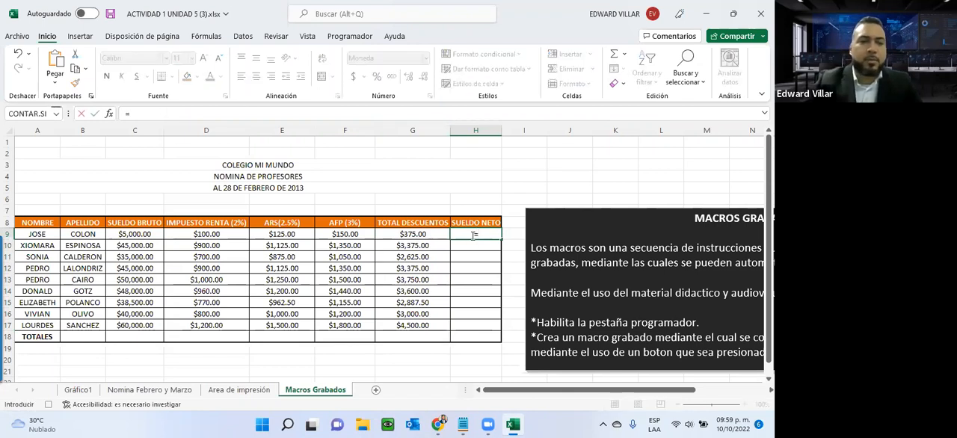
click(135, 234)
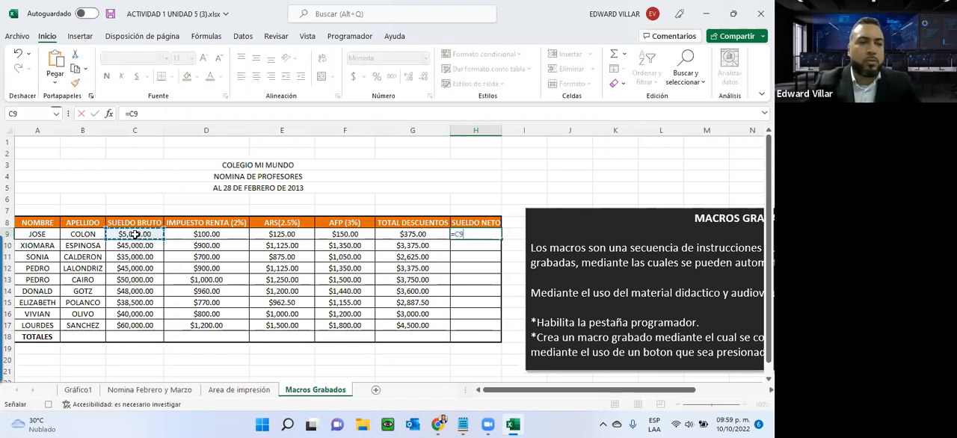
text(-)
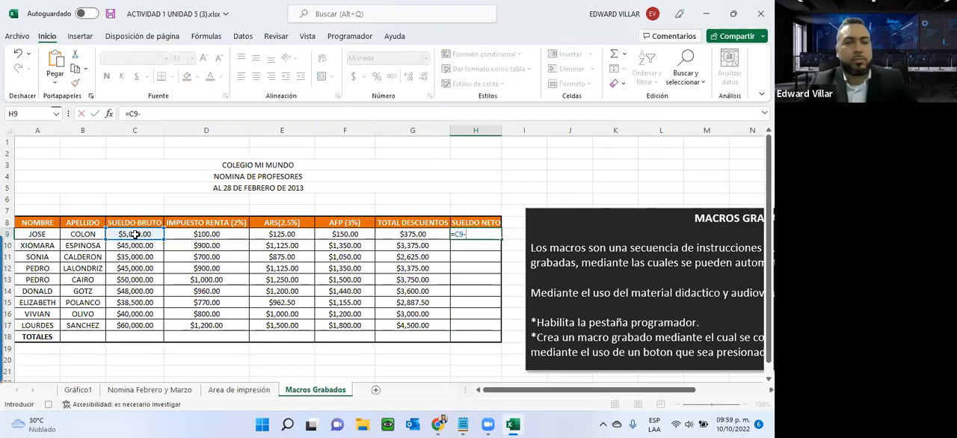
click(403, 233)
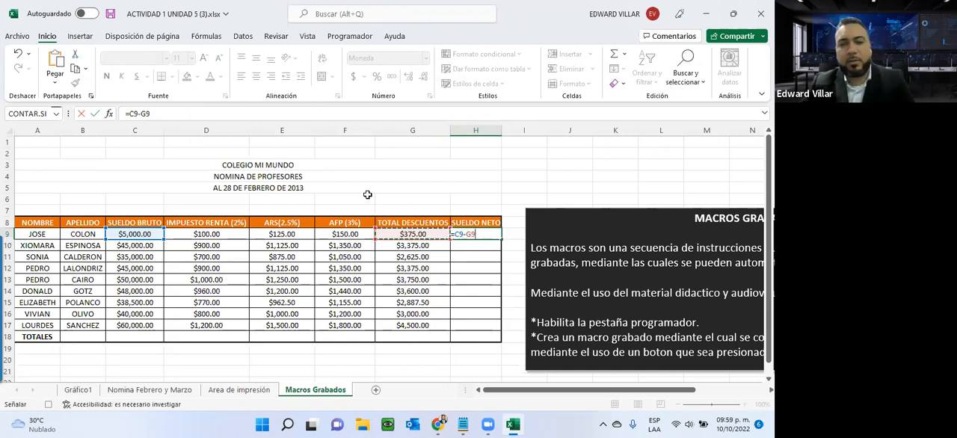
key(Return)
click(459, 233)
drag(502, 239, 494, 333)
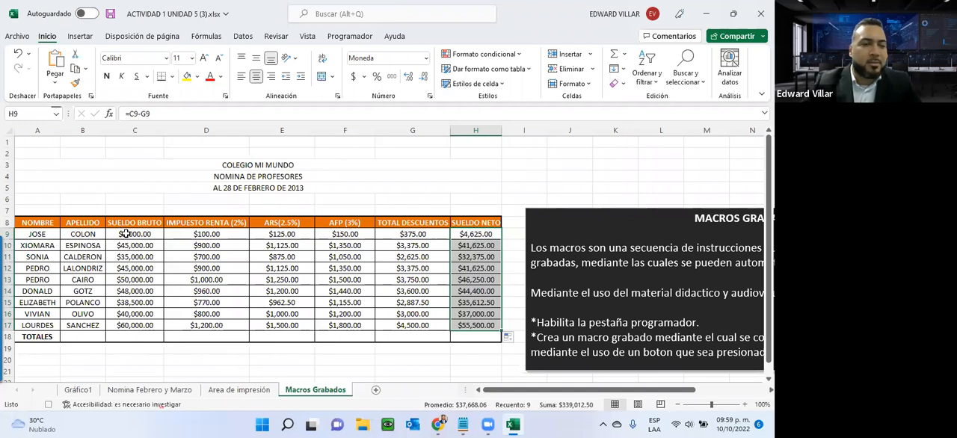
- Sum C9:C17 into C18, fill the total across the TOTALES row to H18, and stop recording the macro
drag(125, 234, 119, 342)
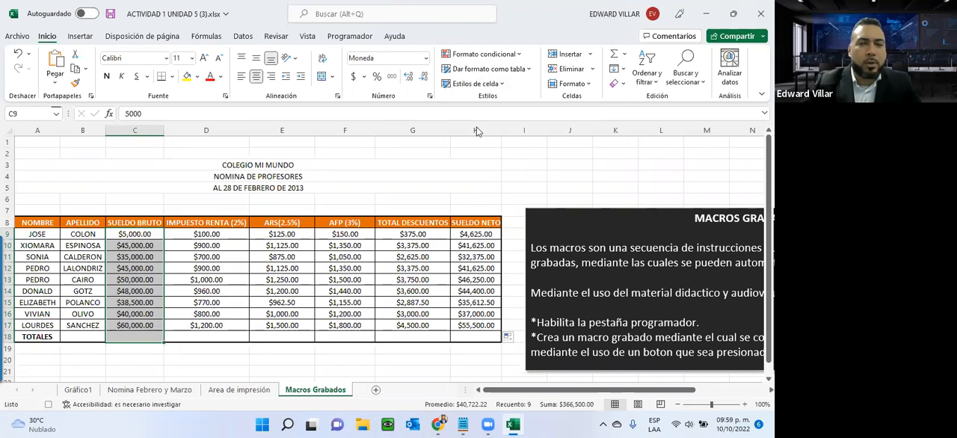
click(614, 54)
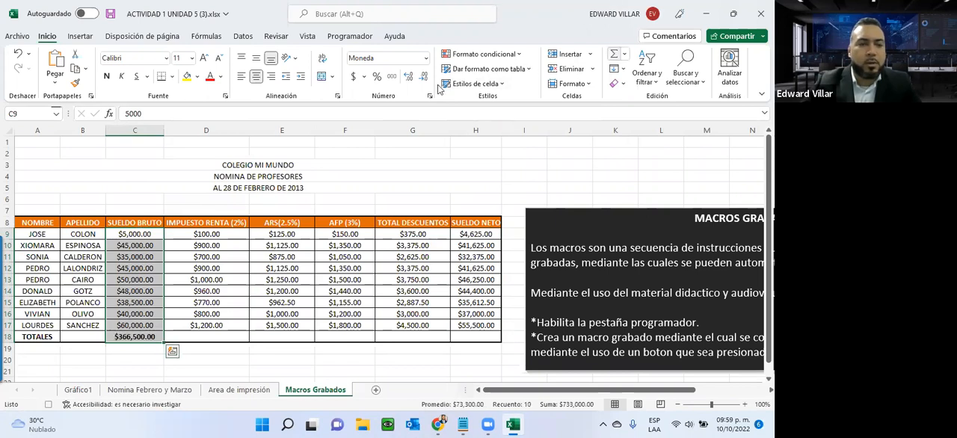
click(120, 339)
drag(165, 342, 489, 337)
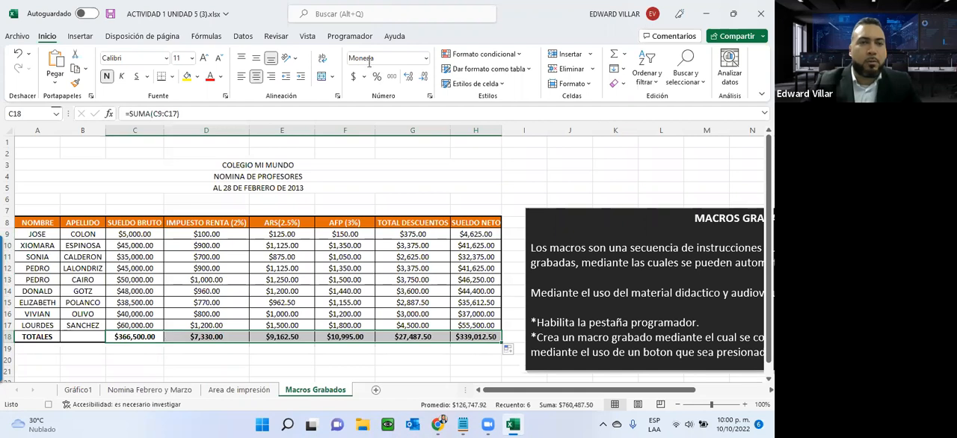
click(349, 36)
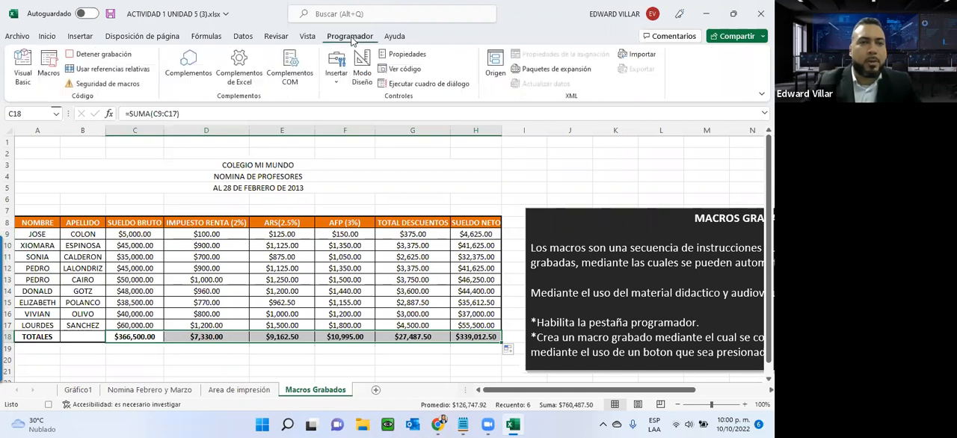
click(91, 59)
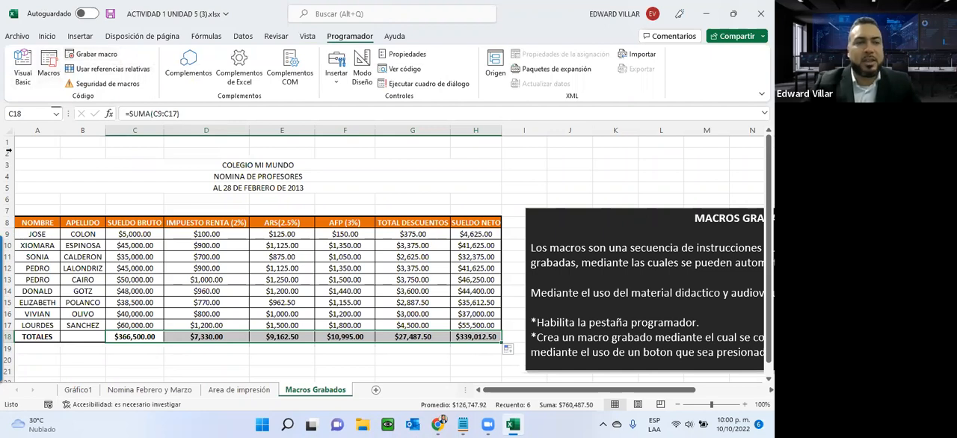
- Open the code of the CALCULO_DE_NOMINA macro in the Visual Basic editor
click(47, 66)
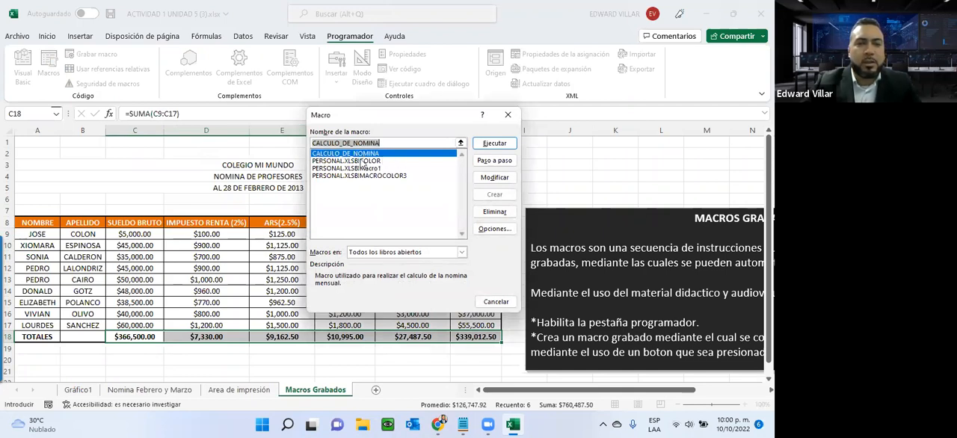
click(484, 180)
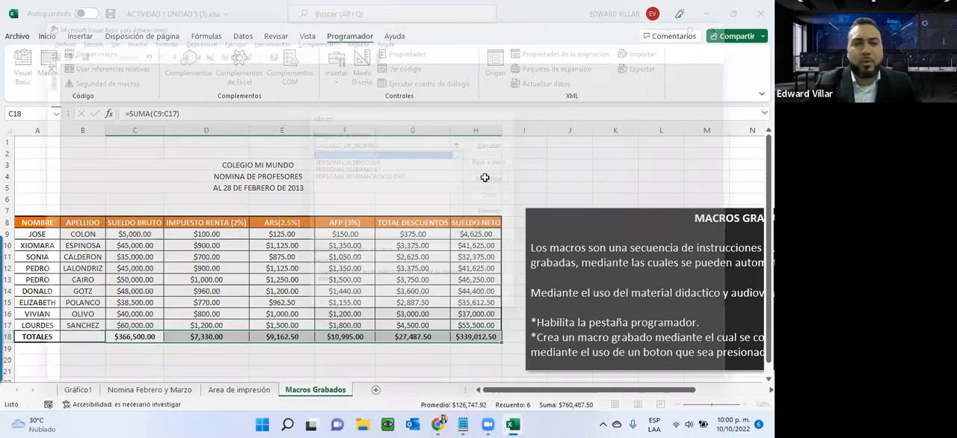
mouse_move(514, 426)
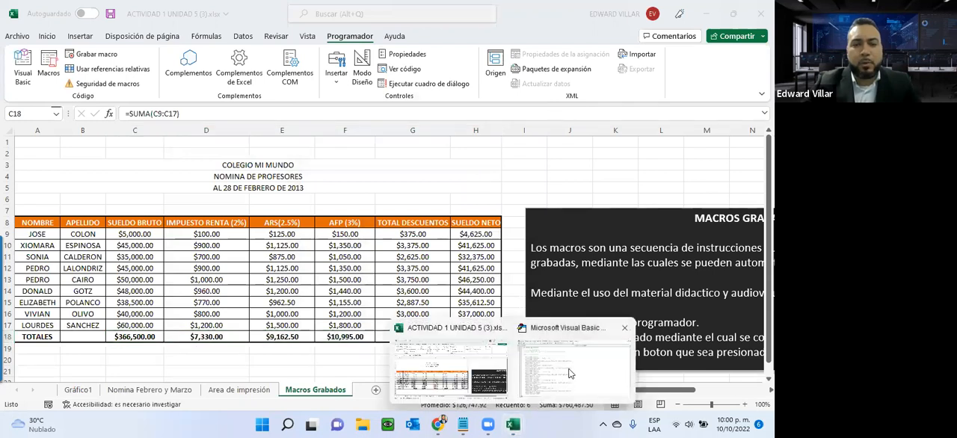
click(572, 368)
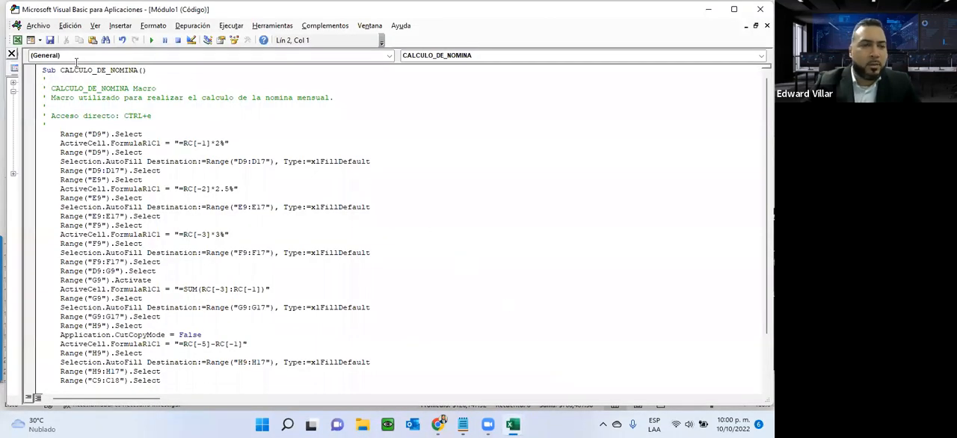
- Examine the recorded macro's name, description, shortcut and formula instructions through End Sub, and close the Visual Basic editor
drag(46, 89, 154, 88)
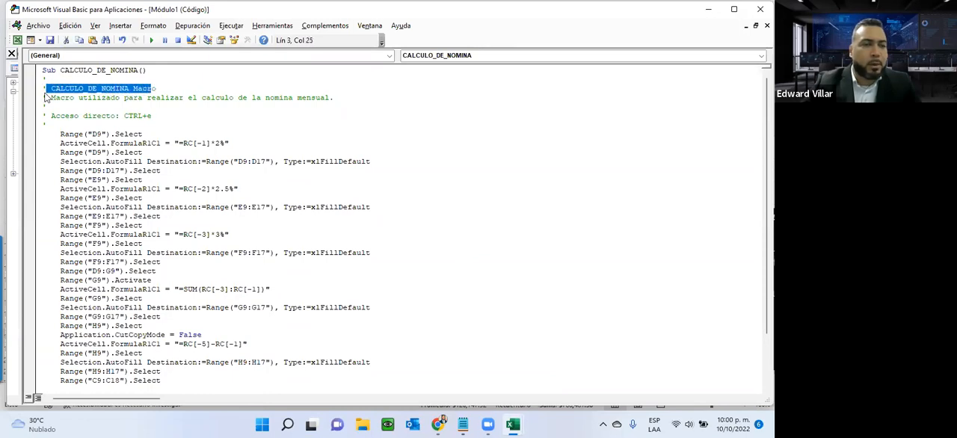
drag(52, 97, 337, 99)
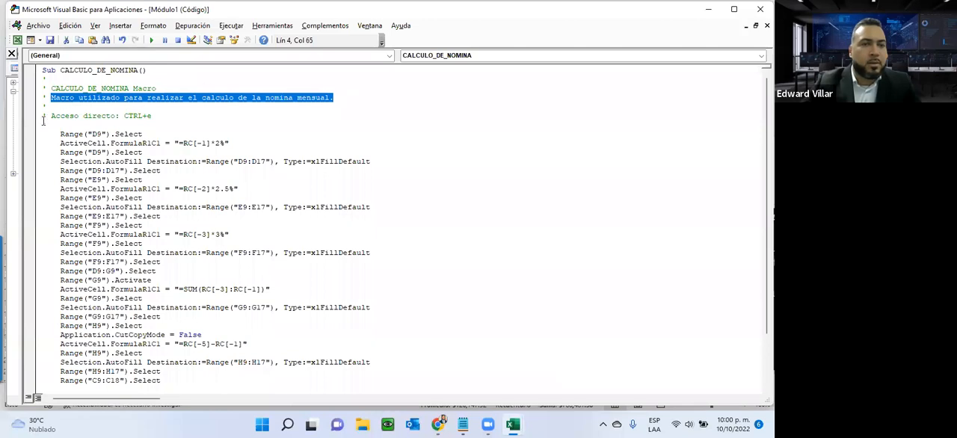
drag(49, 117, 159, 114)
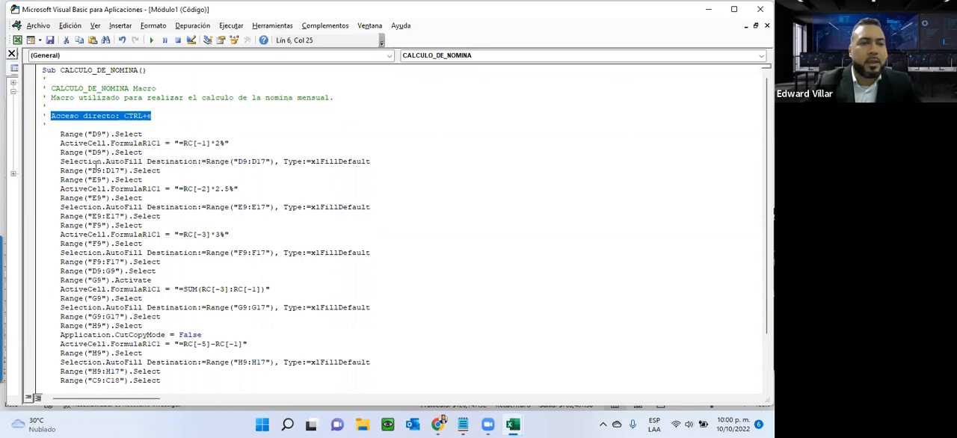
scroll(104, 306, down, 4)
scroll(127, 280, up, 4)
scroll(131, 275, down, 1)
scroll(132, 273, down, 1)
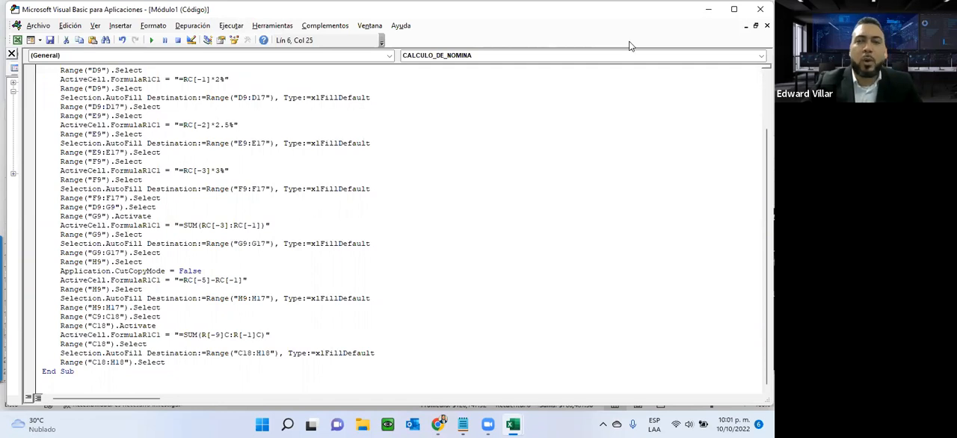
click(756, 11)
scroll(207, 258, down, 2)
scroll(207, 258, up, 2)
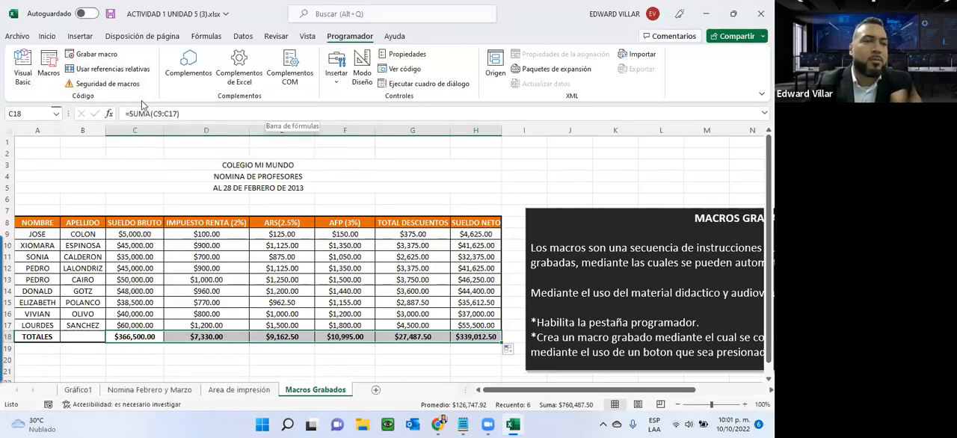
- Start inserting a control for the macro on the Macros Grabados sheet by displaying the available form and ActiveX controls
click(388, 289)
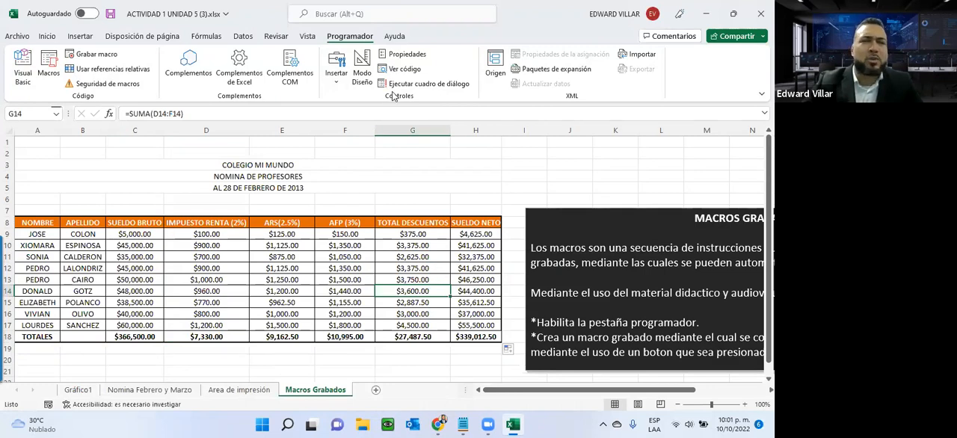
click(338, 73)
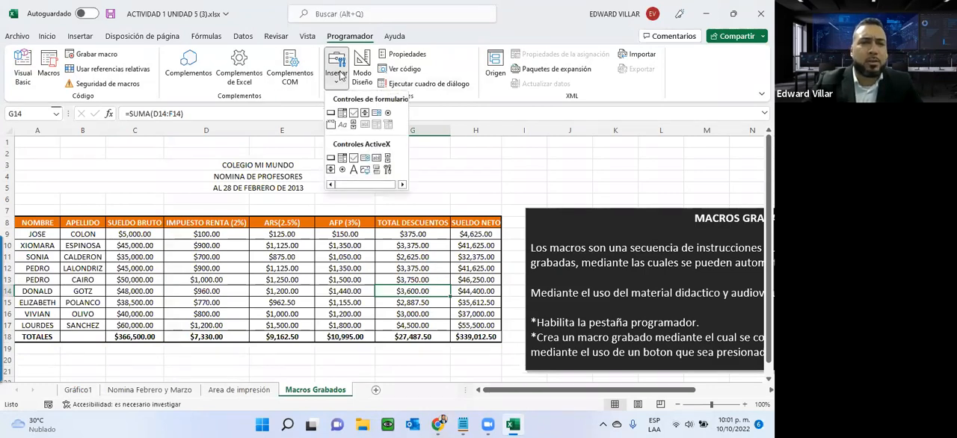
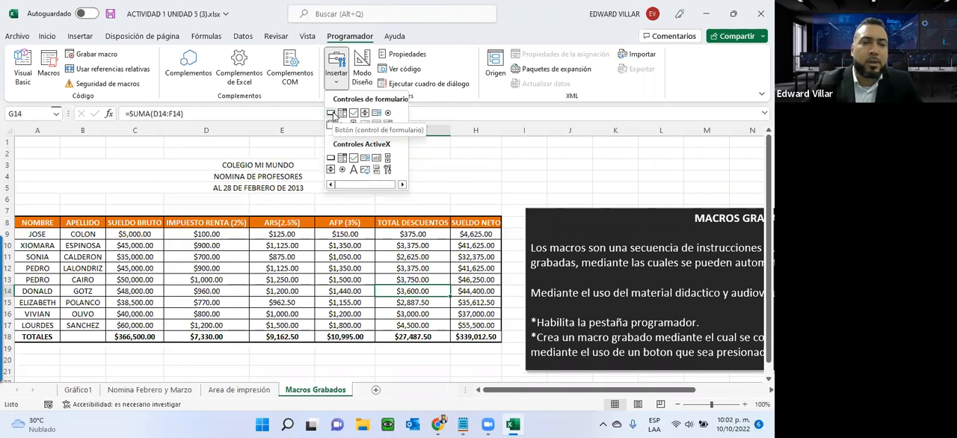
- Draw a form-control button across columns D and E below the TOTALES row and assign it the CALCULO_DE_NOMINA macro
click(330, 114)
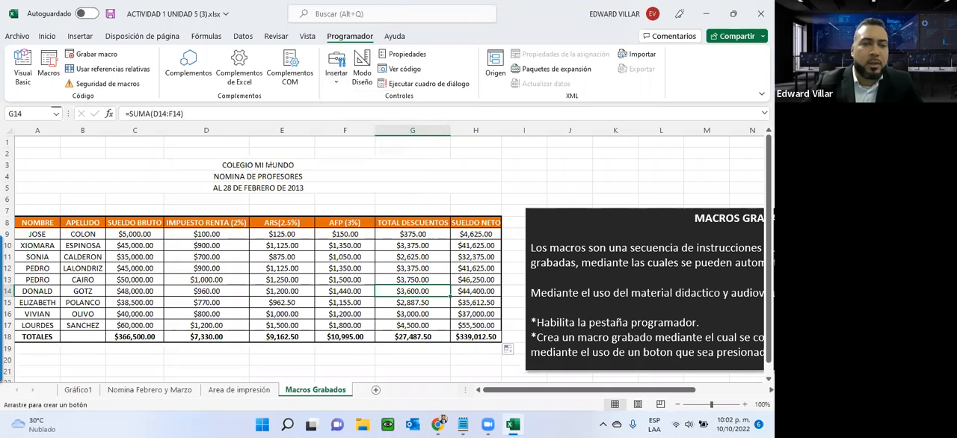
scroll(145, 283, down, 2)
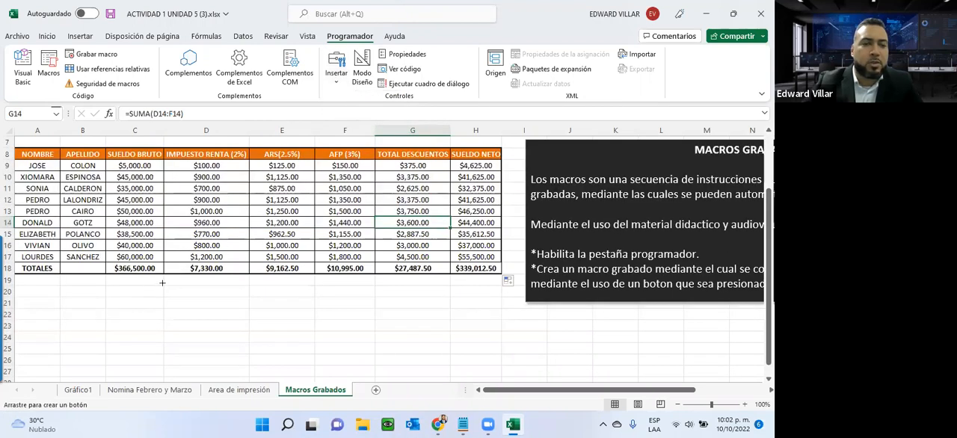
drag(162, 283, 314, 311)
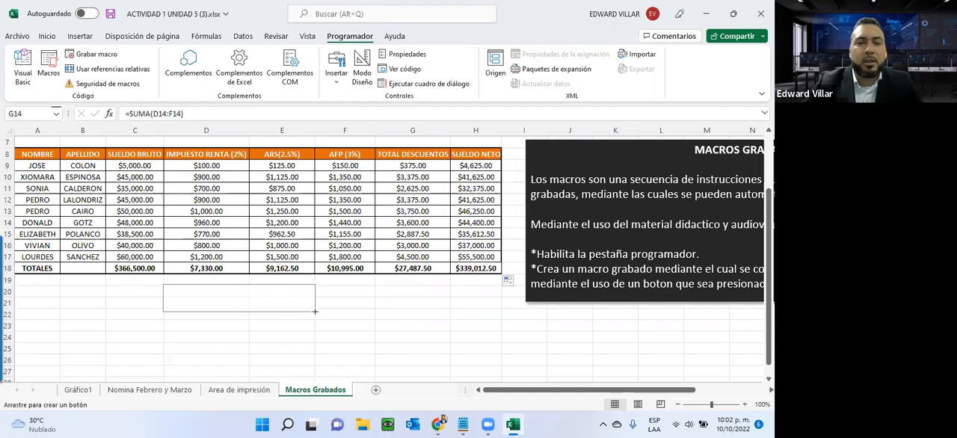
drag(314, 312, 314, 312)
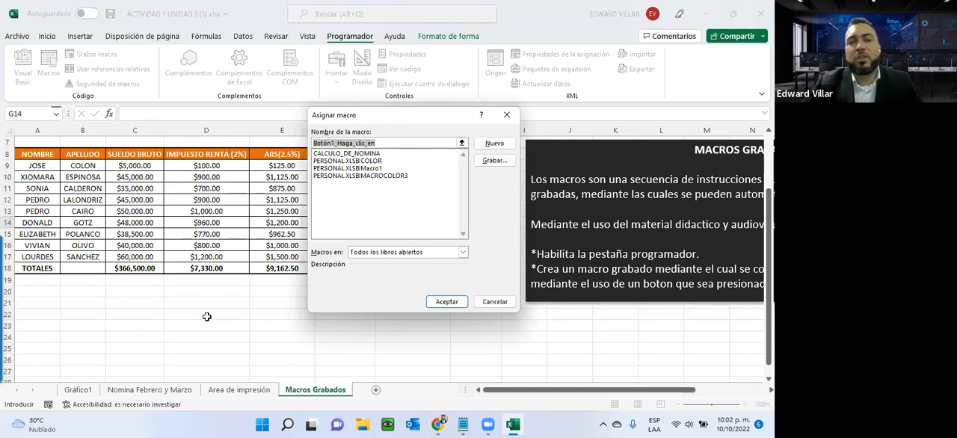
click(361, 153)
click(441, 300)
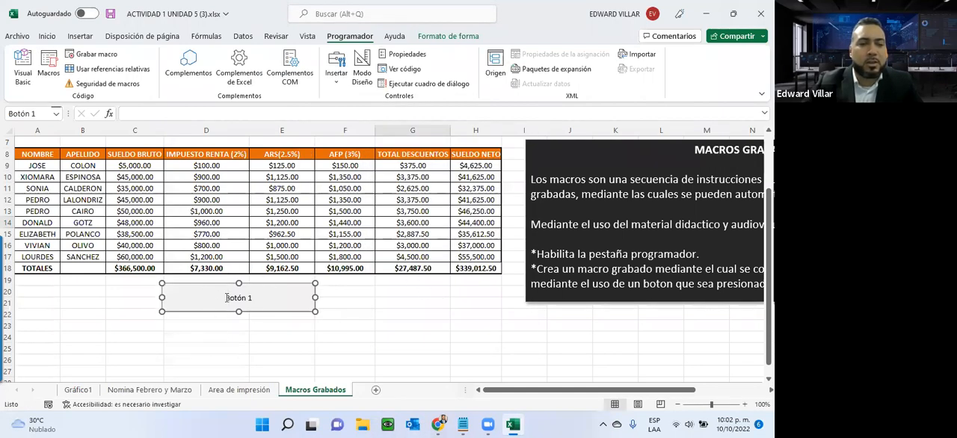
- Replace the new button's caption with CALCULO DE NOMINA and deselect the button
click(226, 297)
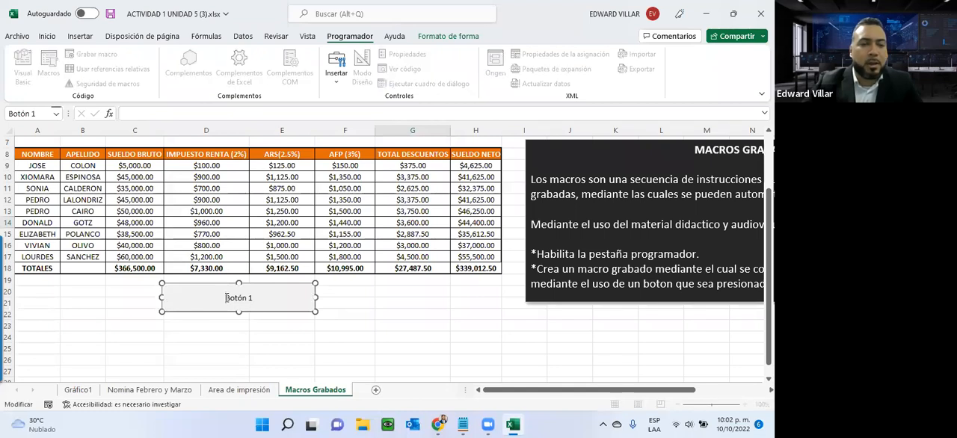
key(Delete)
key(Delete)
key(Delete)
key(Delete)
key(Delete)
key(Delete)
key(Delete)
text(CALCULO DE NOMINA)
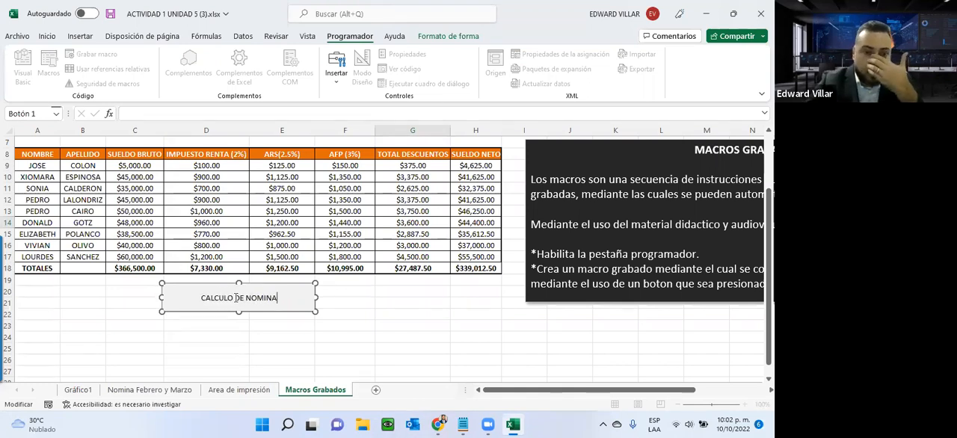
click(494, 340)
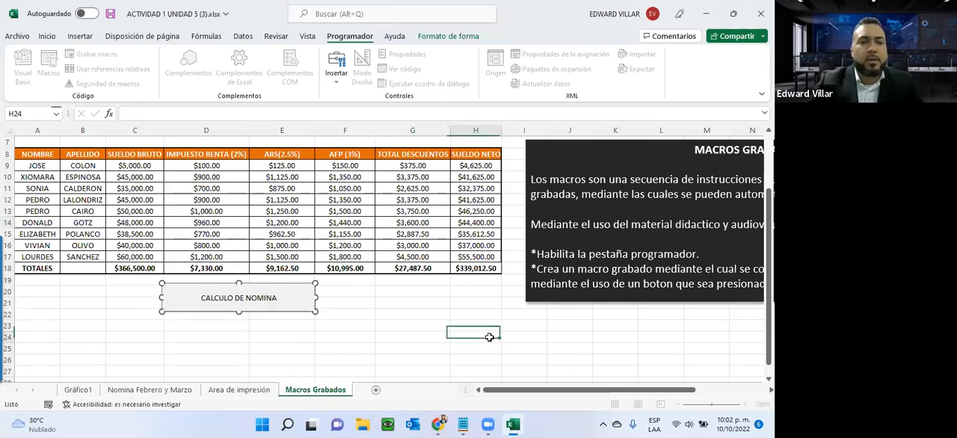
- Clear the calculated payroll results in D9:H18 and the gross salary total in C18
drag(184, 165, 462, 266)
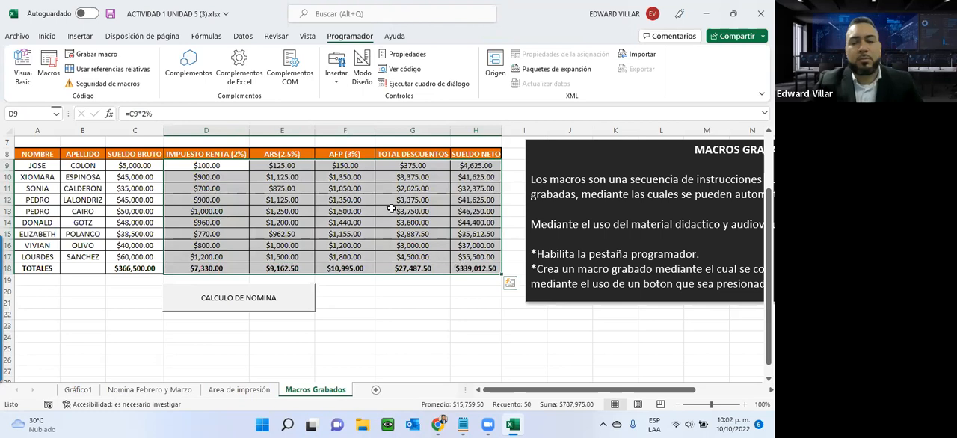
key(Delete)
click(152, 267)
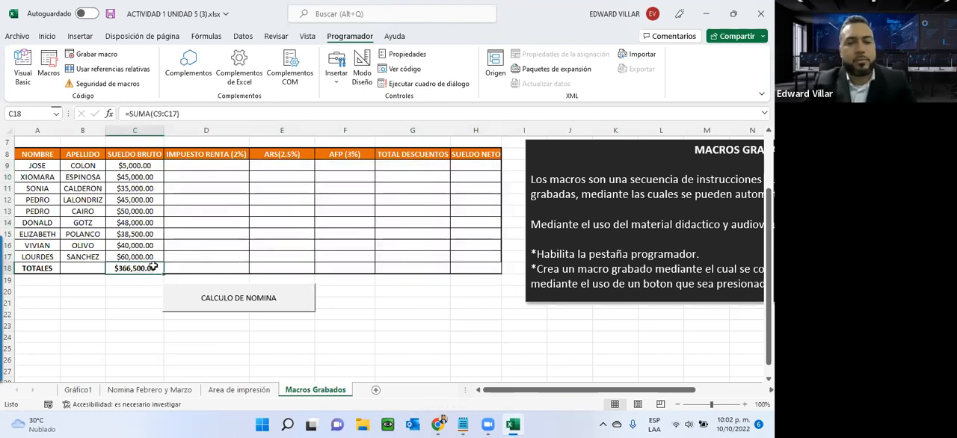
key(Delete)
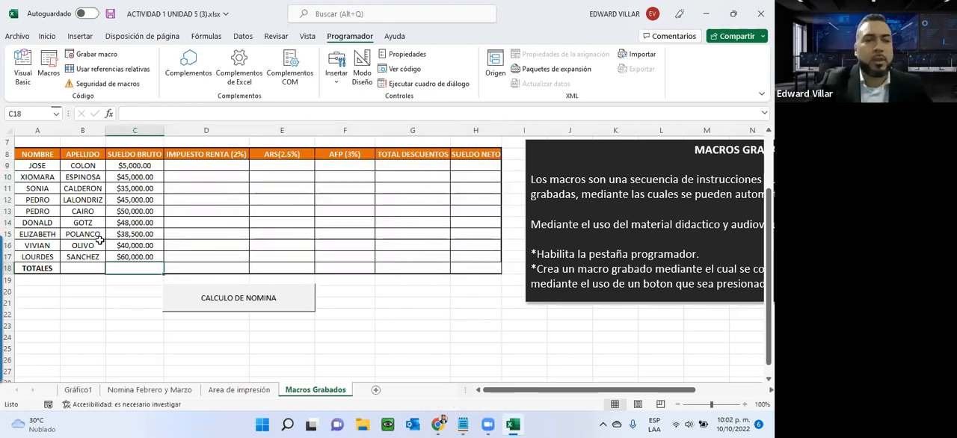
- Set the gross salary in C9 to 80000
click(131, 167)
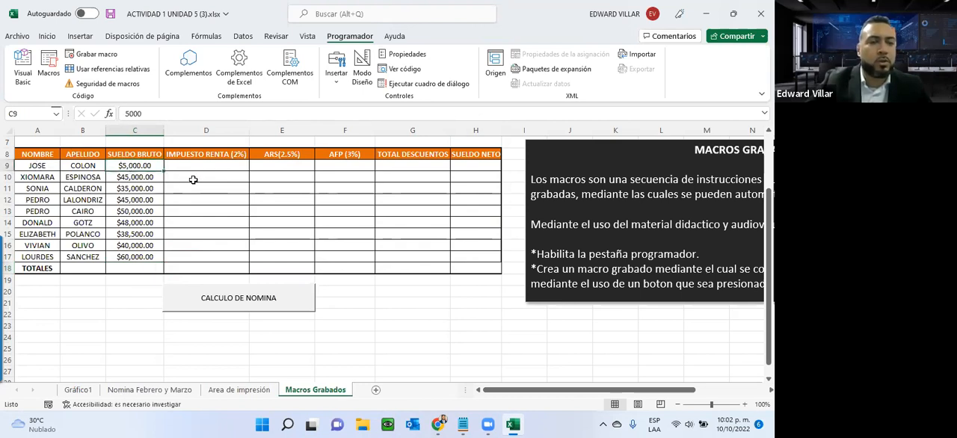
text(80000)
key(Return)
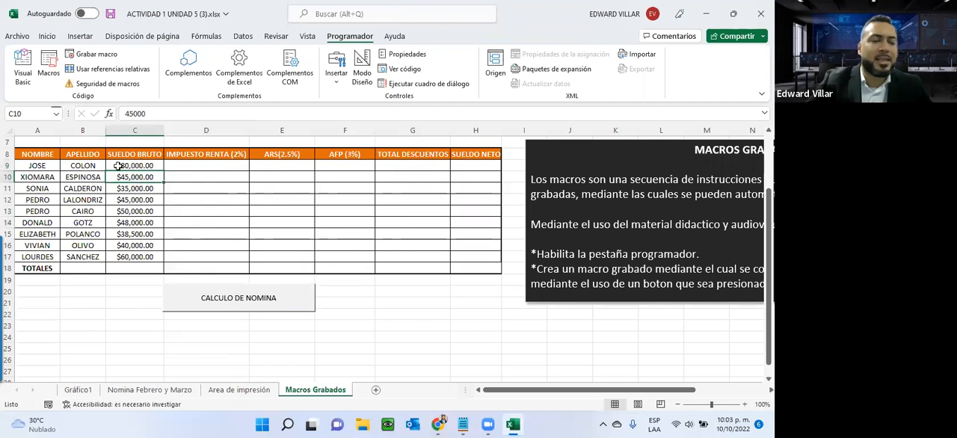
- Run the macro with the CALCULO DE NOMINA button and check the formulas it produces in D9 and H9
click(202, 165)
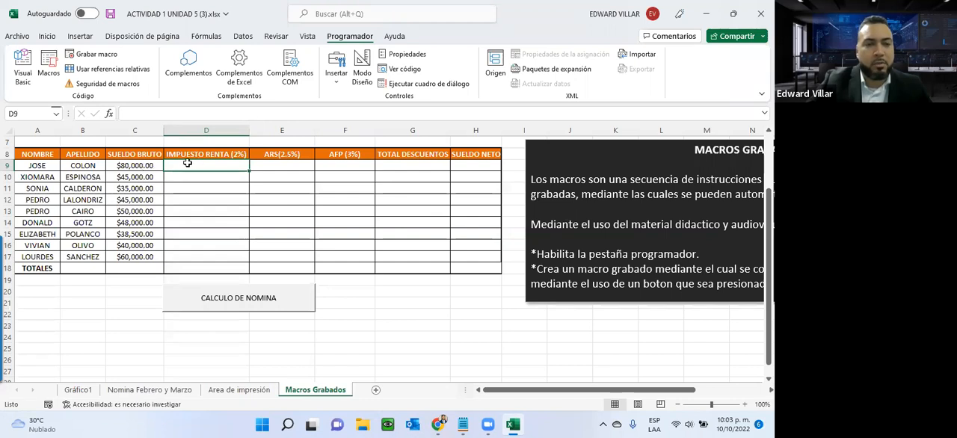
click(224, 299)
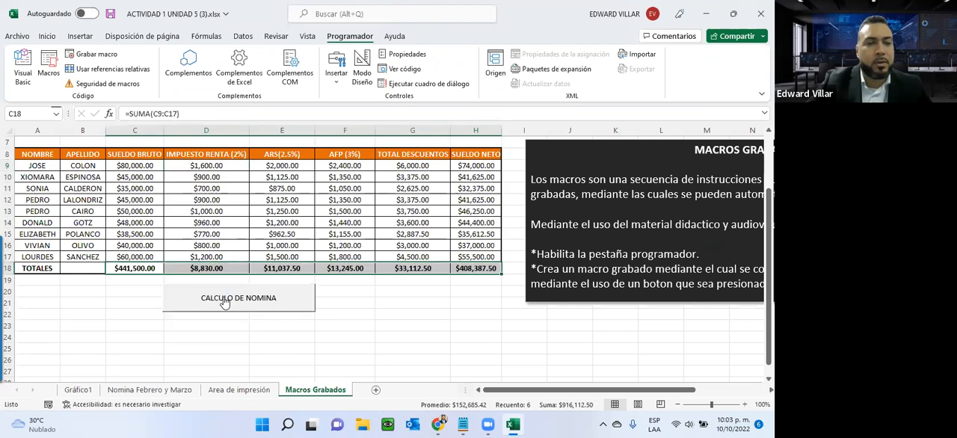
double_click(178, 166)
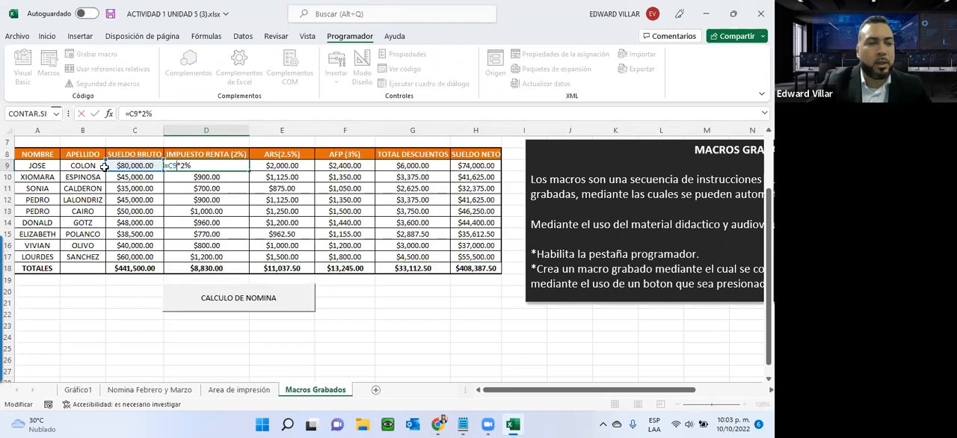
key(Escape)
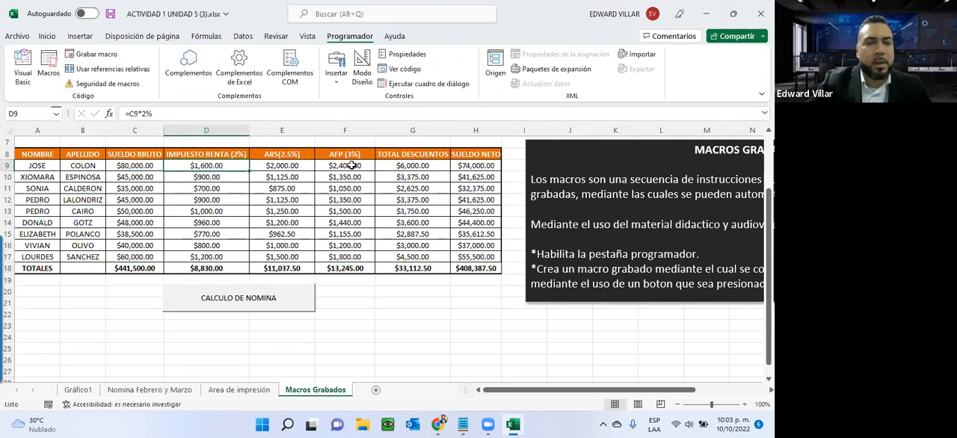
click(472, 164)
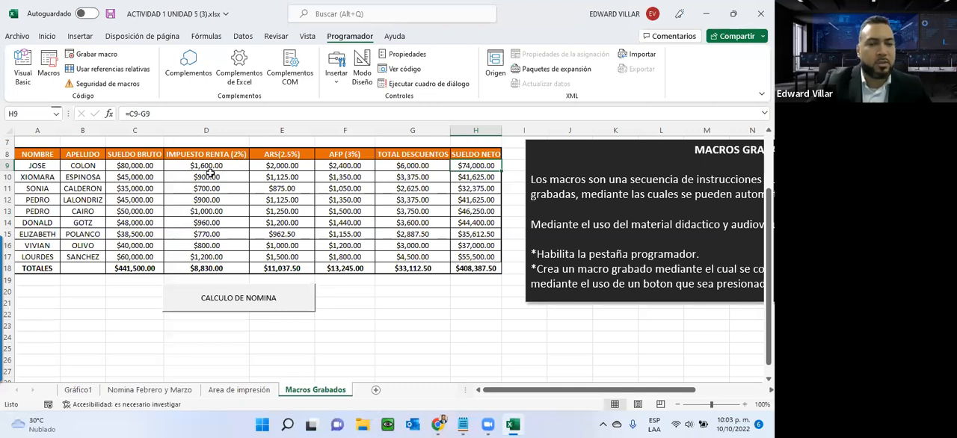
- Clear D9:H18 and C18 again and recalculate the payroll with the CALCULO DE NOMINA button
drag(195, 168, 460, 269)
key(Delete)
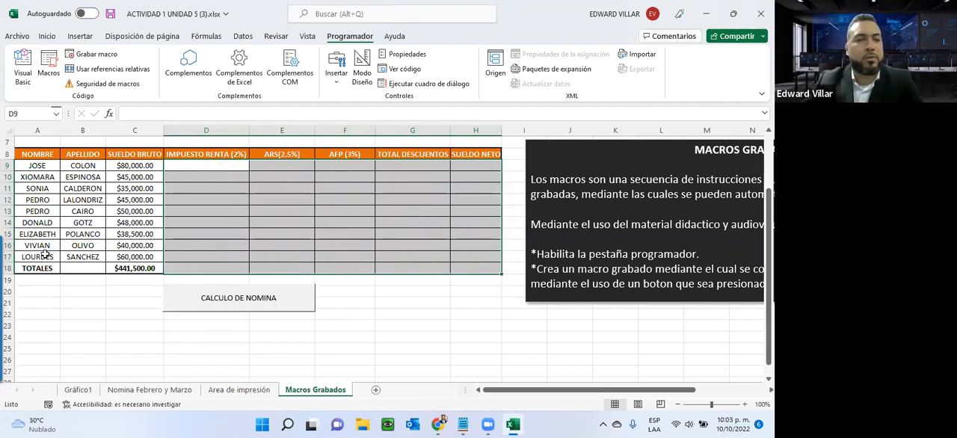
click(121, 267)
key(Delete)
click(182, 163)
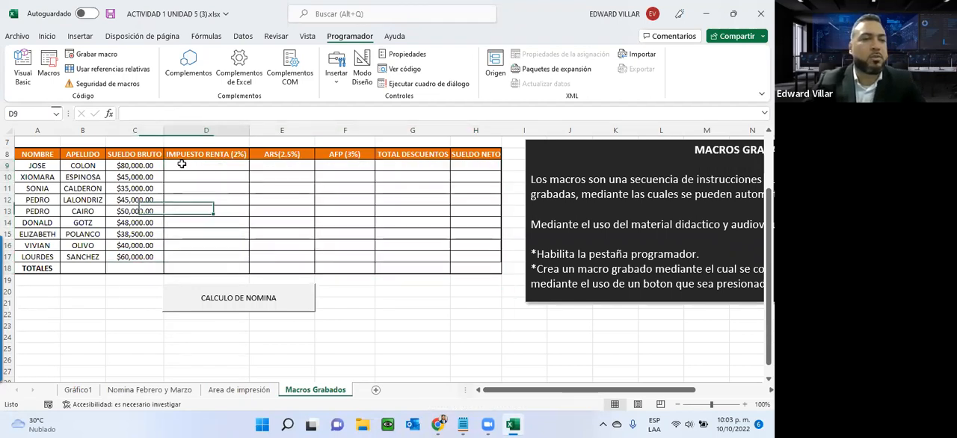
click(223, 297)
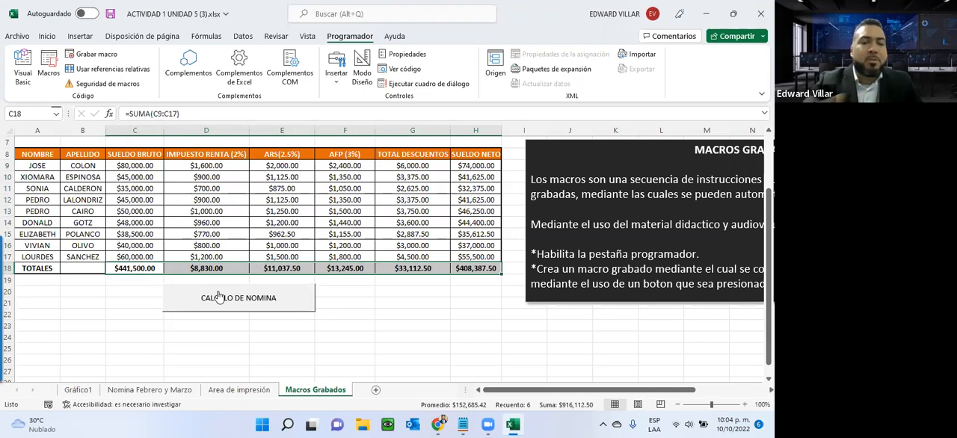
- Locate the macro-enabled workbook format (*.xlsm) among the Save As file types and return to the sheet without saving
click(16, 35)
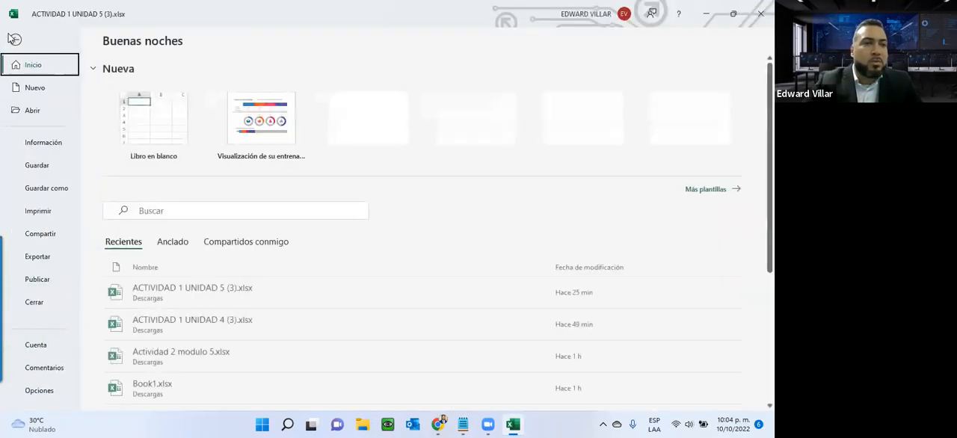
click(51, 188)
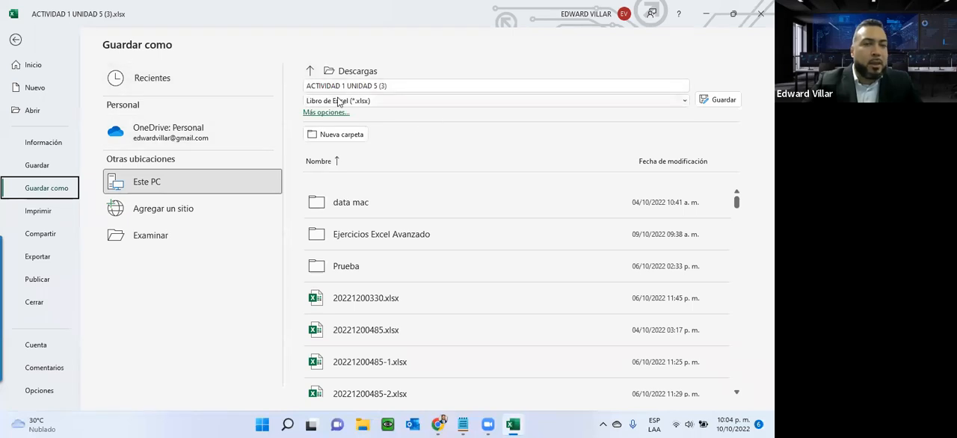
click(367, 105)
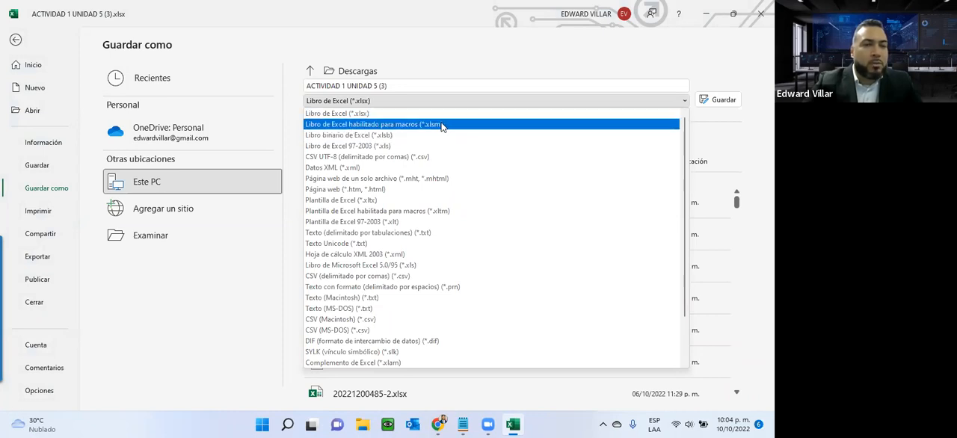
click(16, 41)
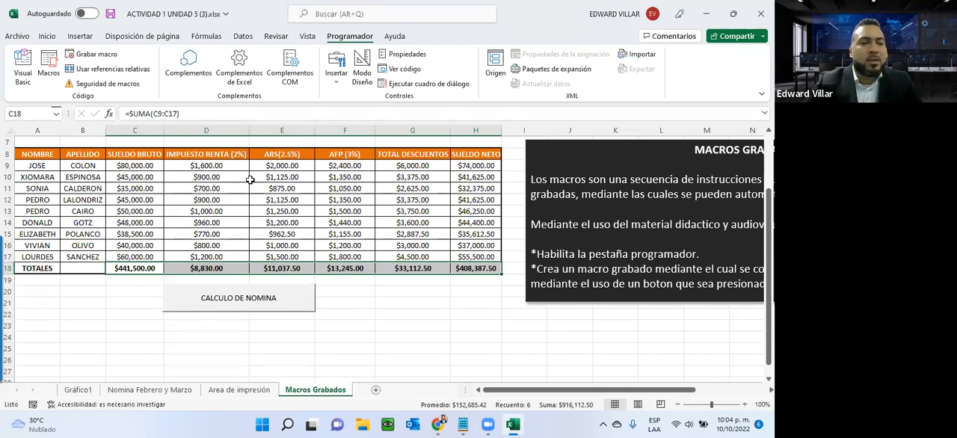
click(18, 37)
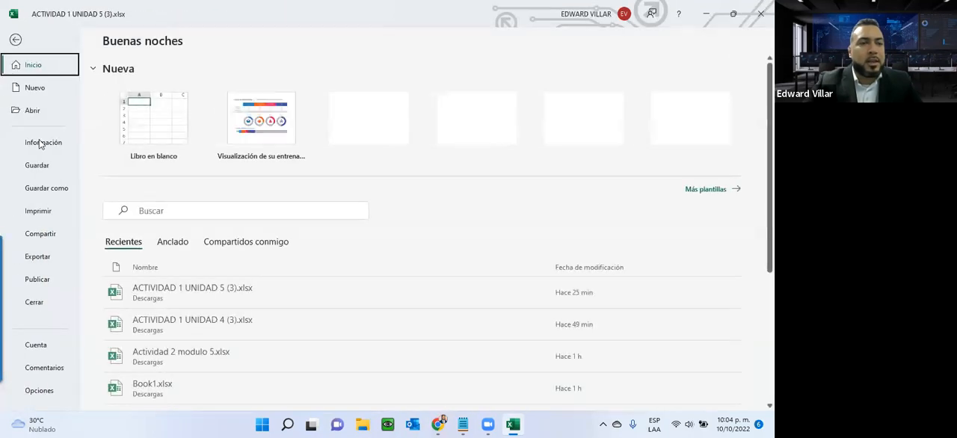
click(43, 188)
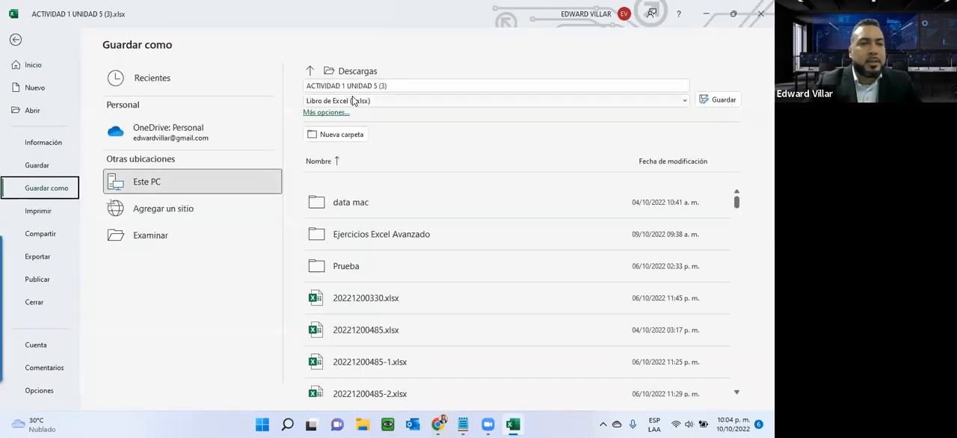
click(456, 100)
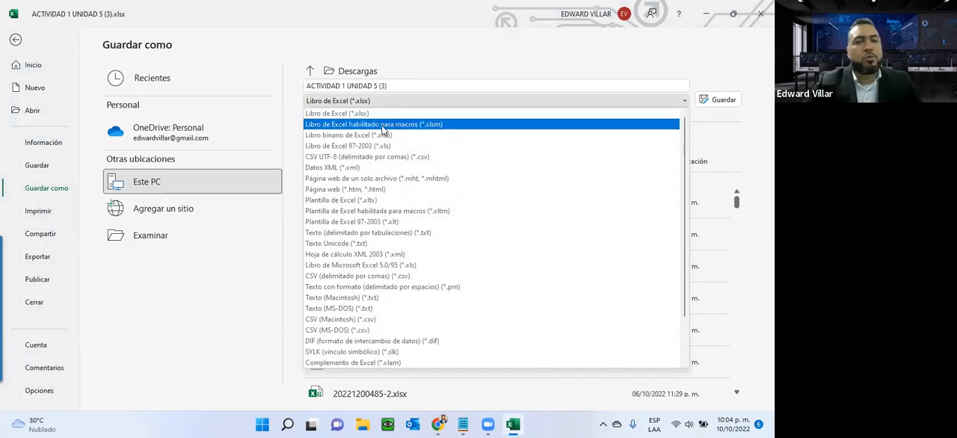
click(12, 41)
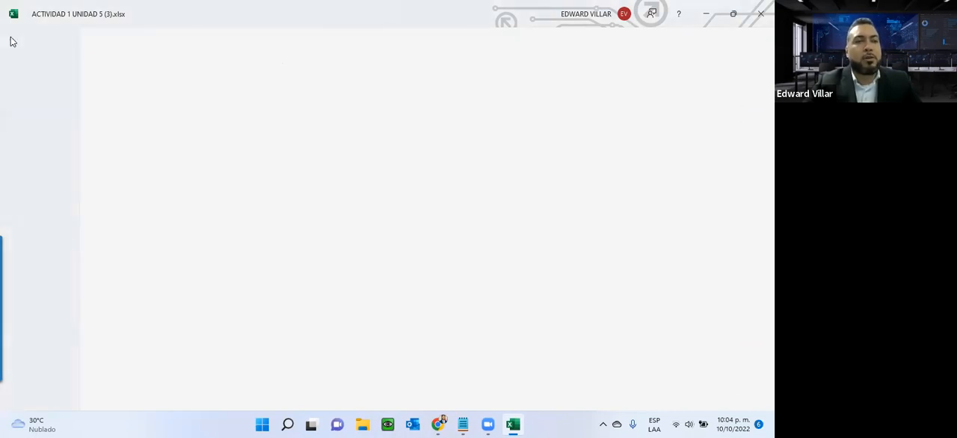
click(175, 296)
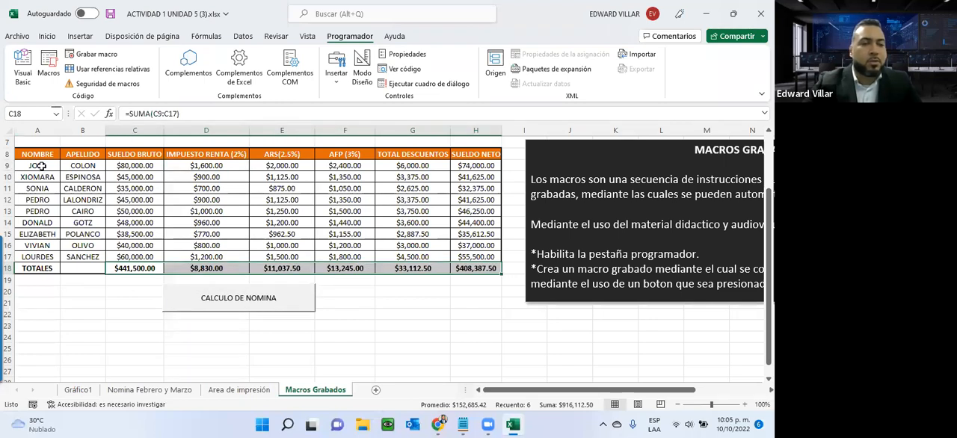
- Review the completed payroll table on Macros Grabados and display the Gráfico1 chart sheet
click(82, 236)
scroll(263, 209, up, 2)
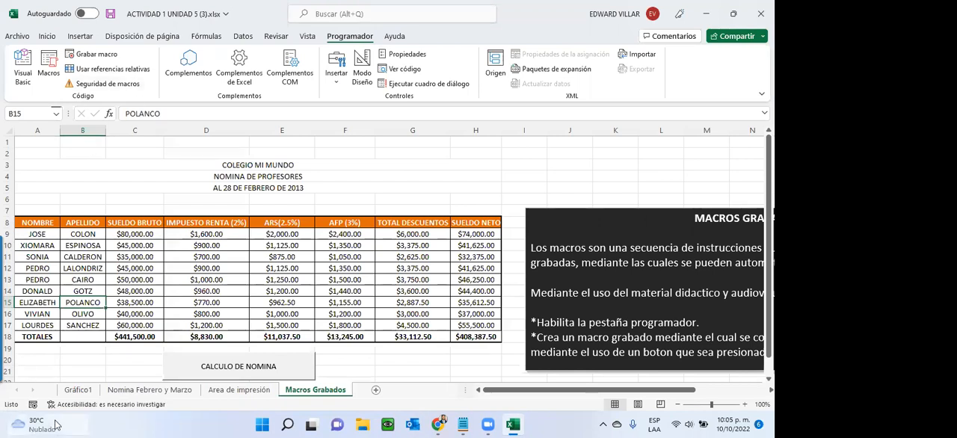
click(78, 390)
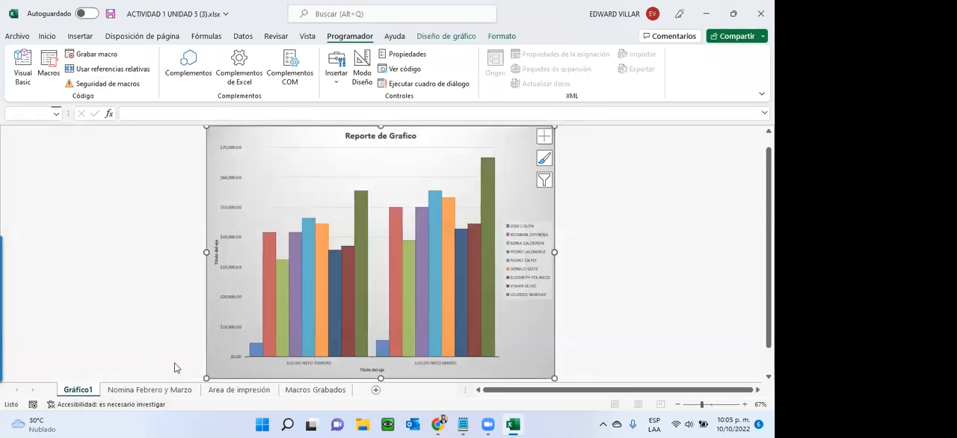
- Delete the SUELDO NETO MARZO pie chart from the Nomina Febrero y Marzo sheet
click(141, 390)
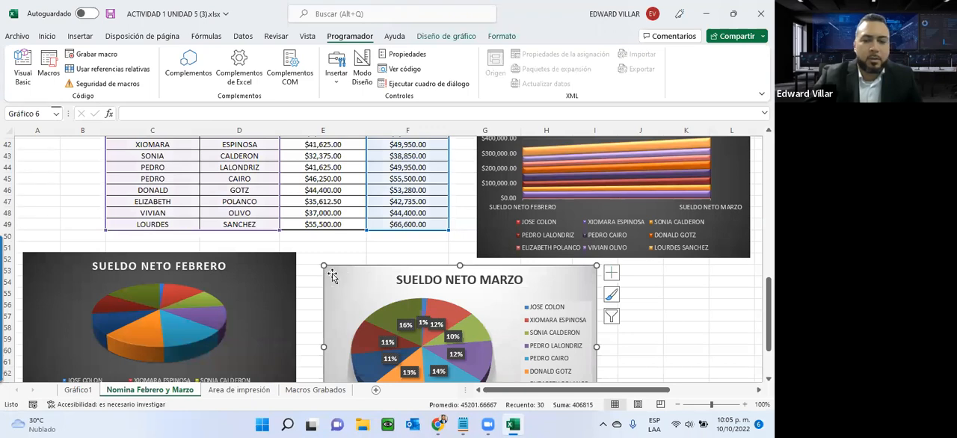
key(Delete)
scroll(332, 274, up, 2)
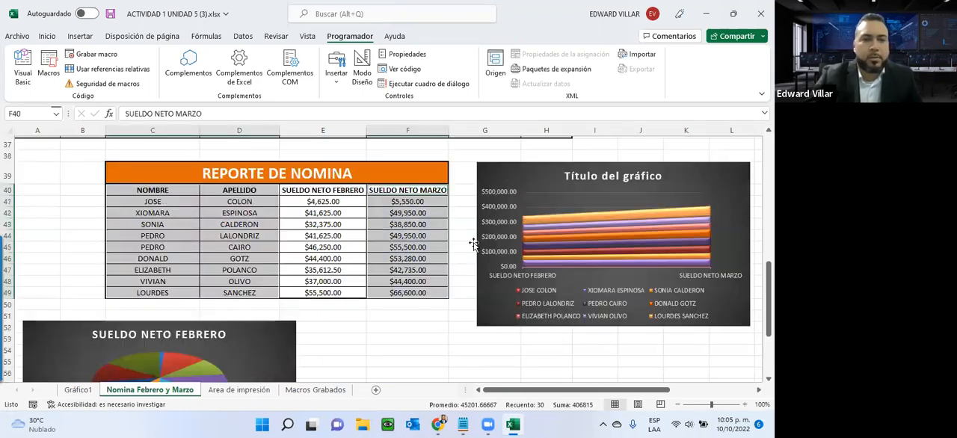
click(524, 170)
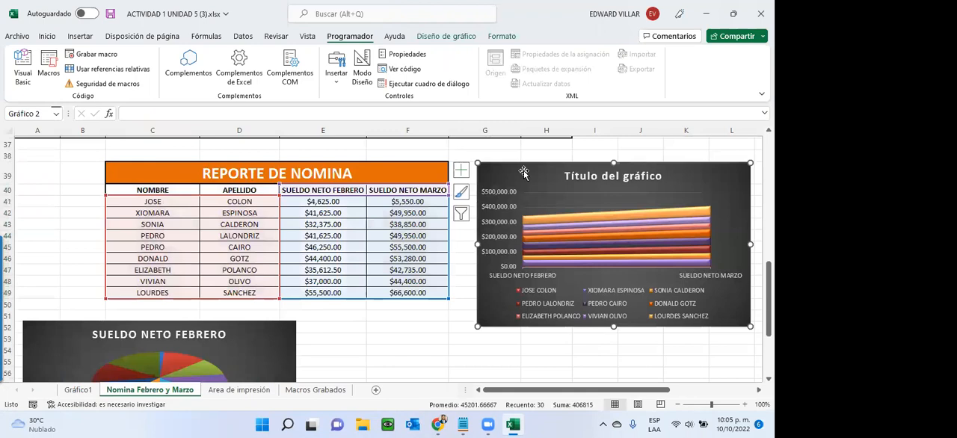
scroll(265, 277, down, 3)
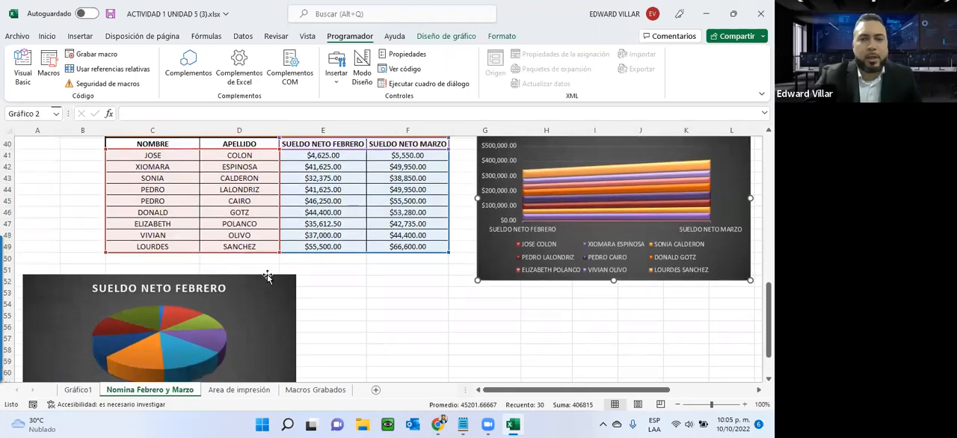
click(140, 305)
click(137, 299)
right_click(135, 293)
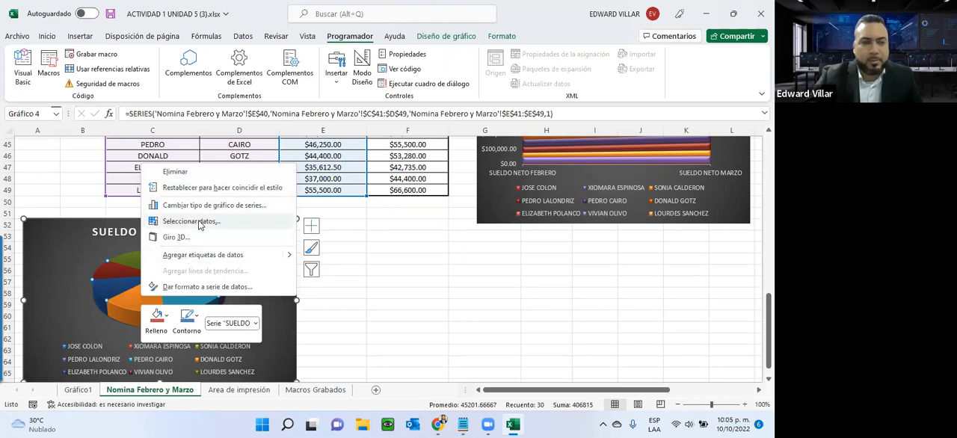
click(113, 299)
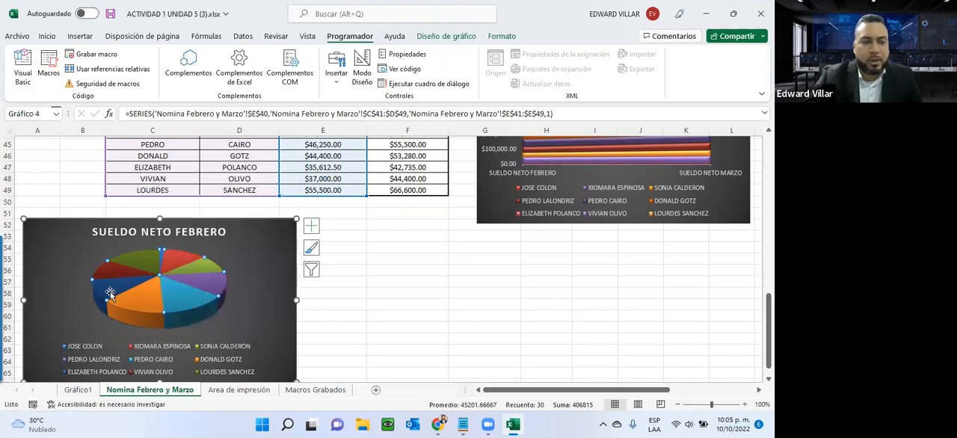
click(93, 329)
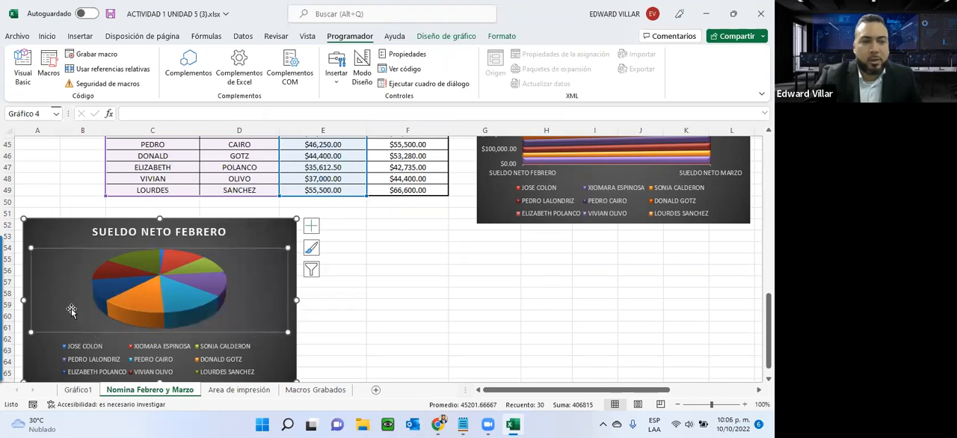
double_click(71, 311)
right_click(71, 311)
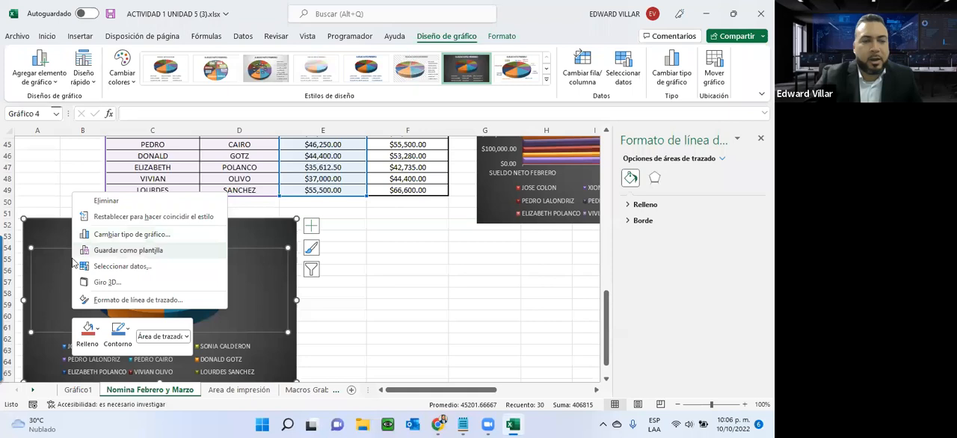
key(Escape)
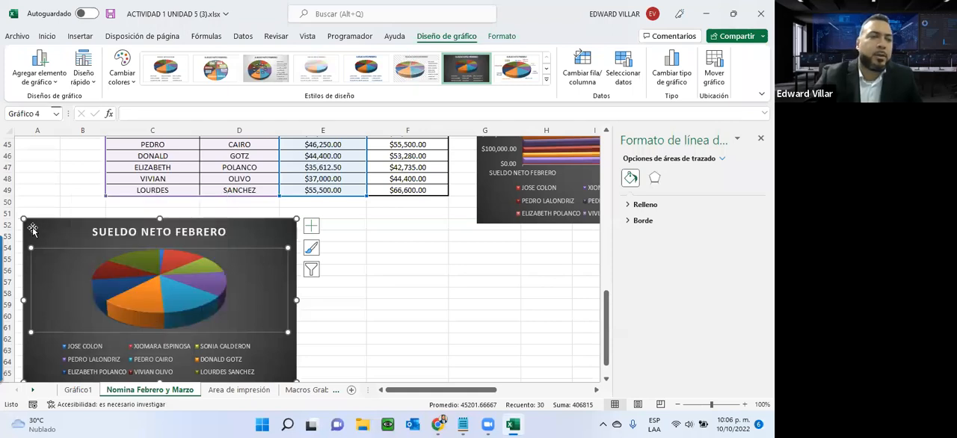
click(32, 229)
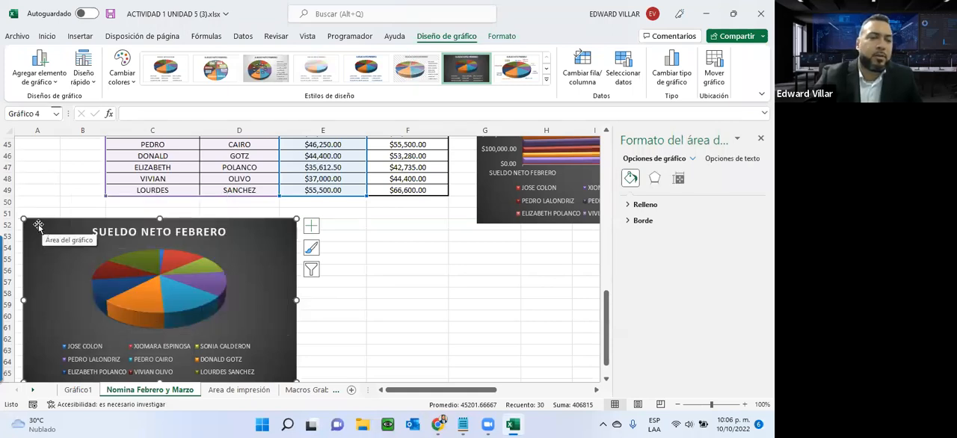
right_click(39, 228)
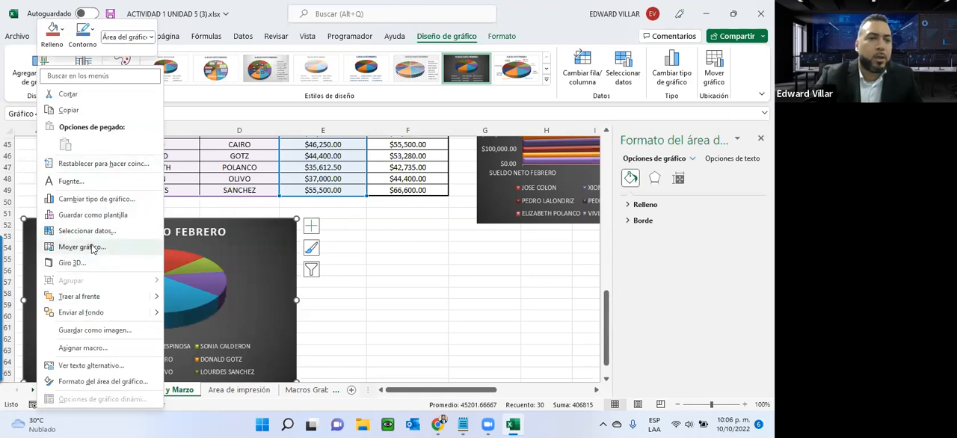
click(295, 215)
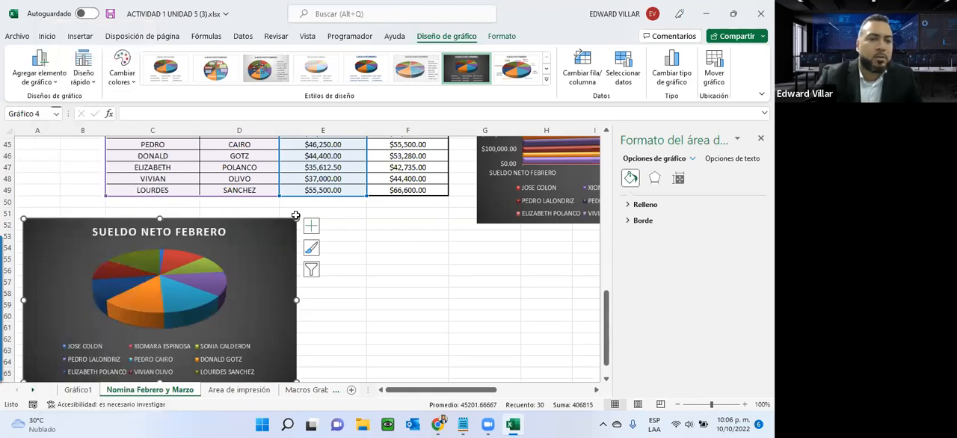
- Cut the SUELDO NETO FEBRERO pie chart from the payroll report and restore it to the sheet
right_click(275, 226)
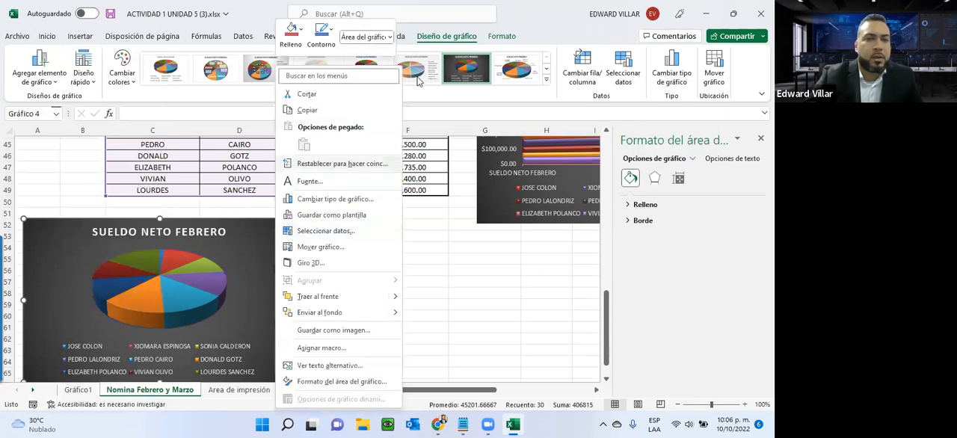
click(322, 98)
scroll(333, 279, up, 3)
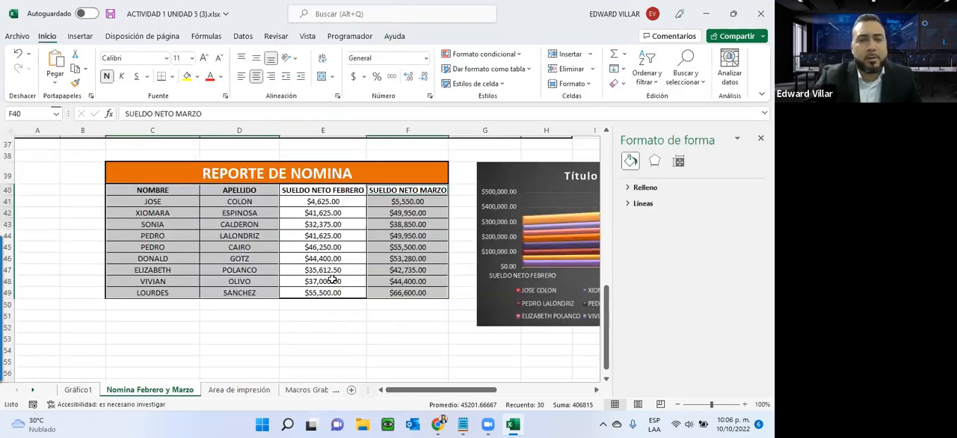
key(ctrl+v)
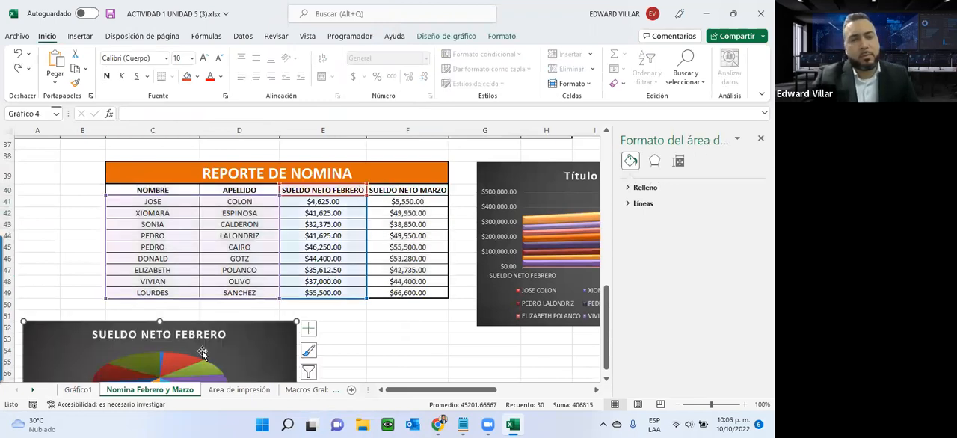
- Remove the SUELDO NETO FEBRERO pie chart below the REPORTE DE NOMINA table by cutting it
right_click(273, 334)
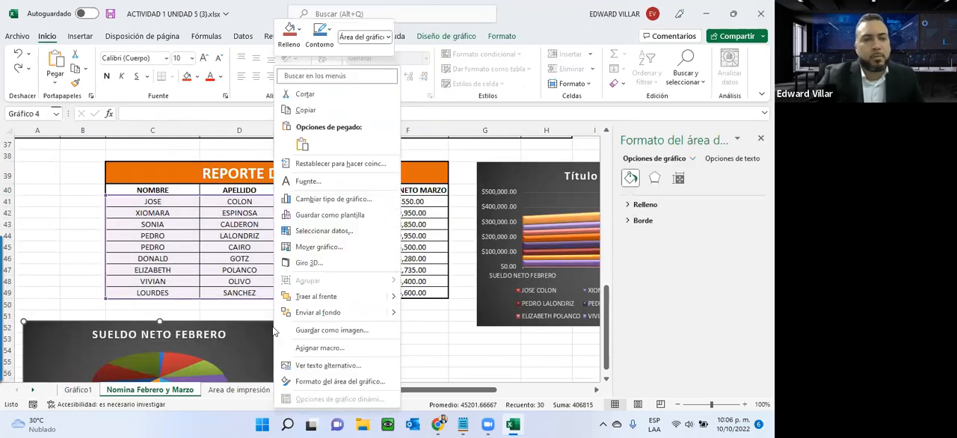
scroll(162, 255, down, 2)
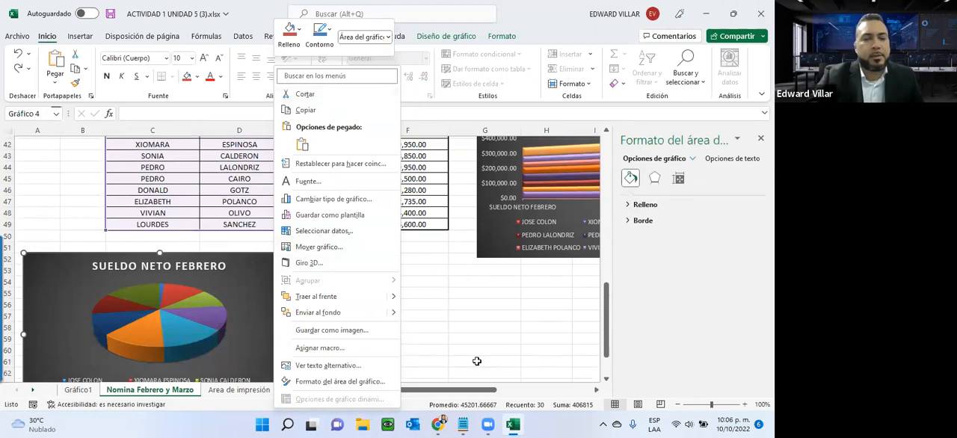
scroll(477, 361, down, 2)
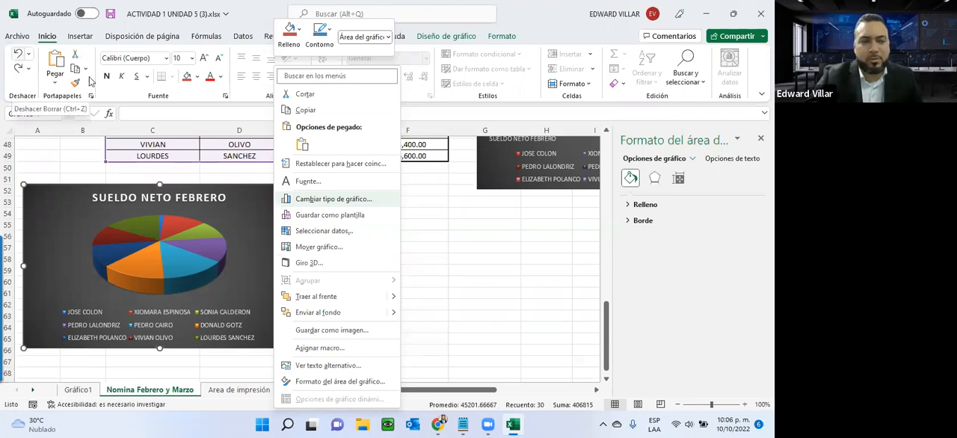
right_click(246, 200)
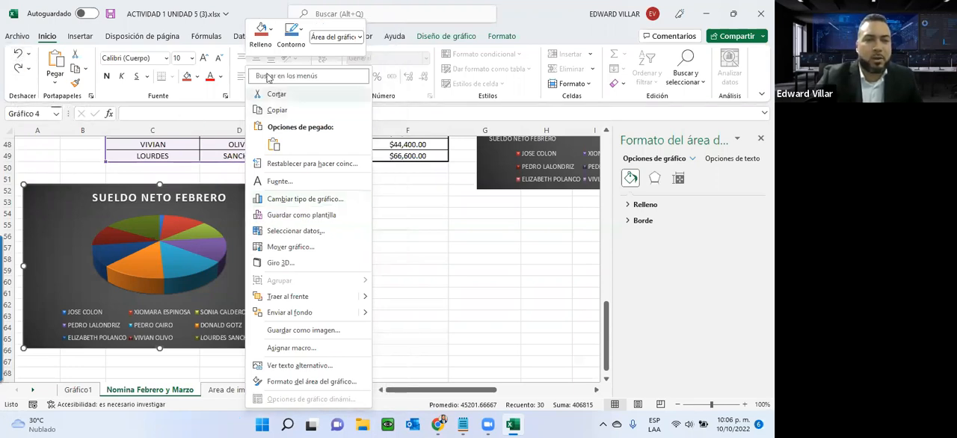
click(276, 95)
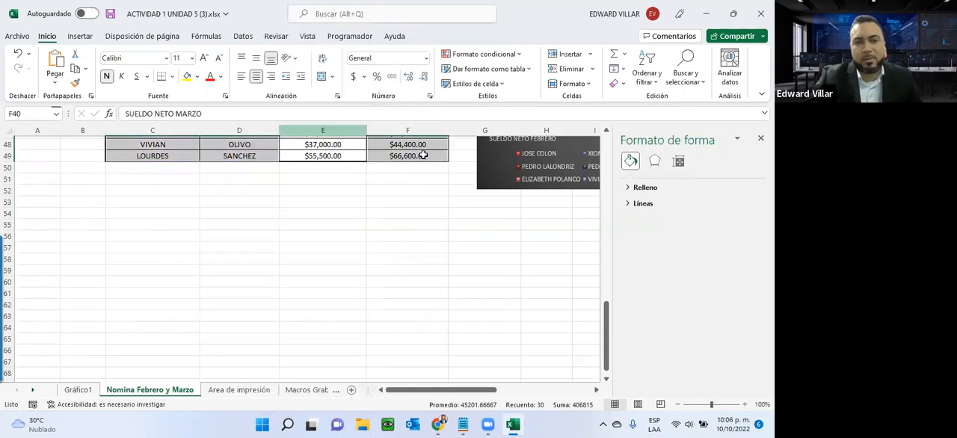
- Review the payroll tables on Nomina Febrero y Marzo and display the MACROS GRABADOS instructions on the Macros Grabados sheet
scroll(447, 348, up, 9)
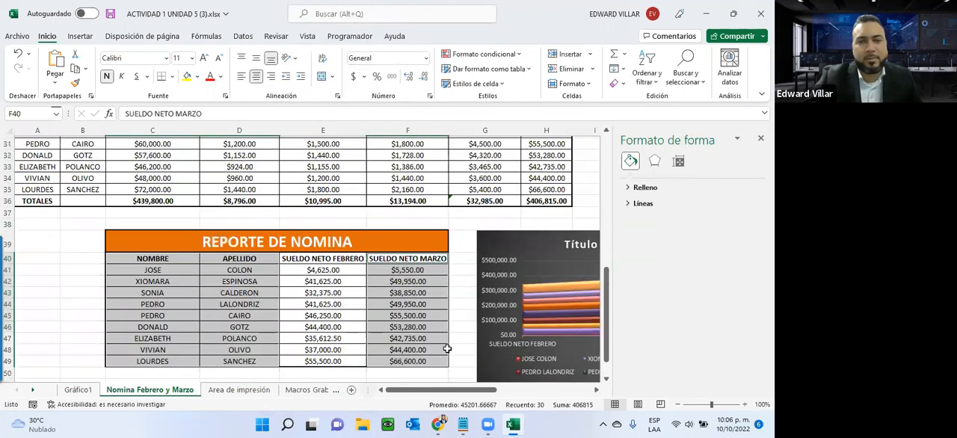
scroll(443, 348, up, 6)
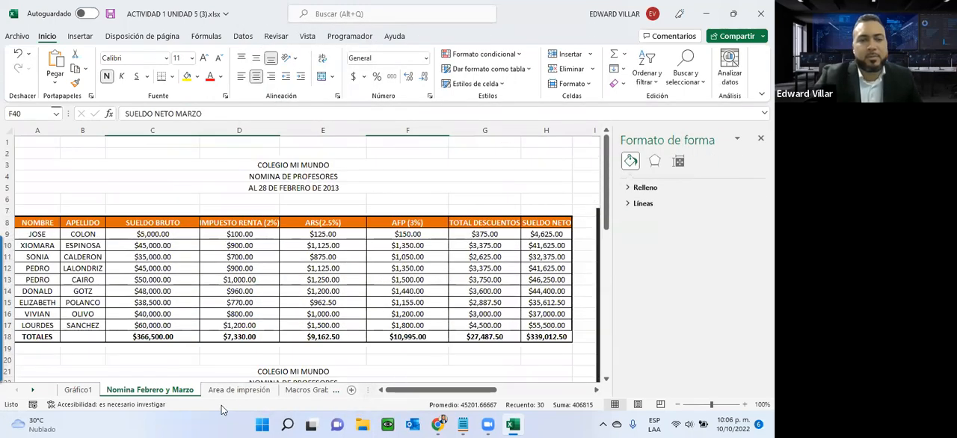
click(293, 388)
drag(427, 390, 573, 346)
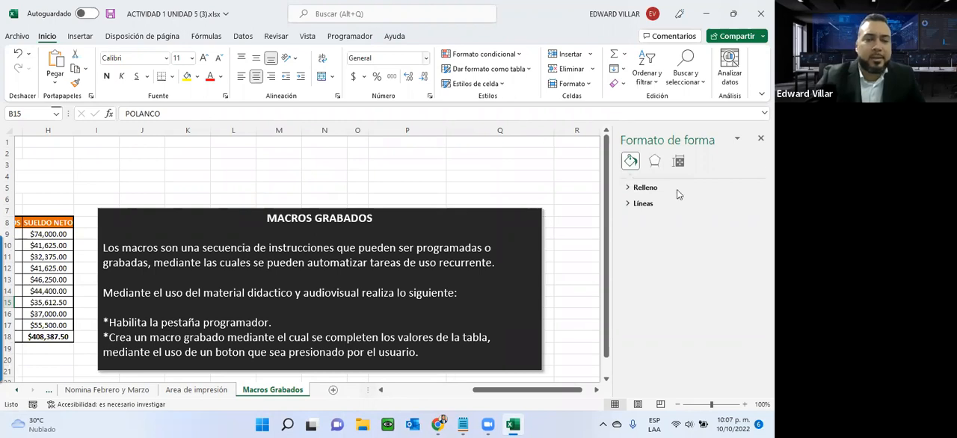
- Consult the October 2022 system calendar and return to the Macros Grabados sheet
click(720, 424)
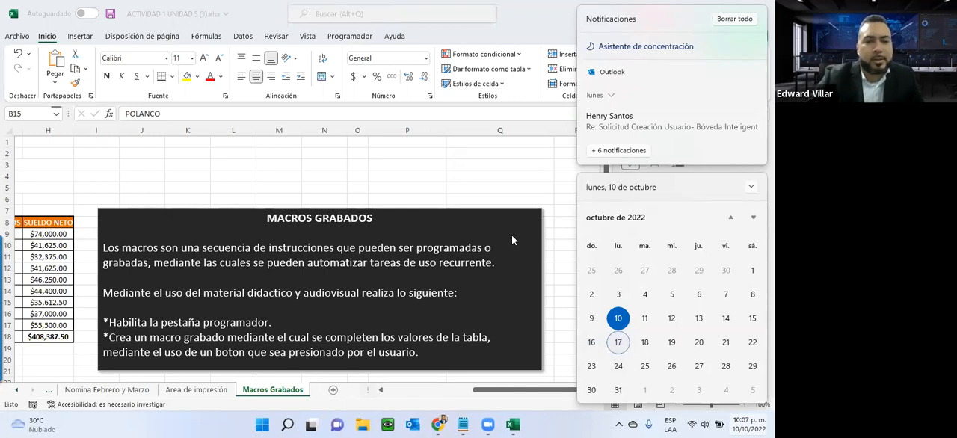
click(566, 256)
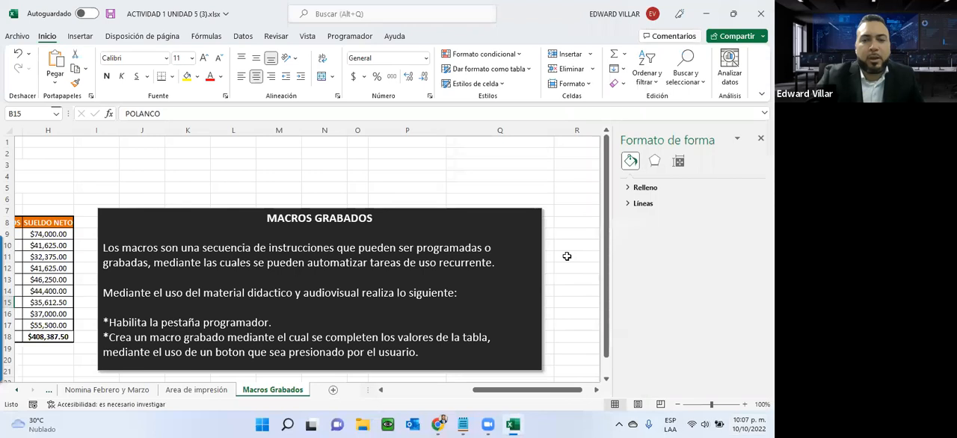
click(567, 256)
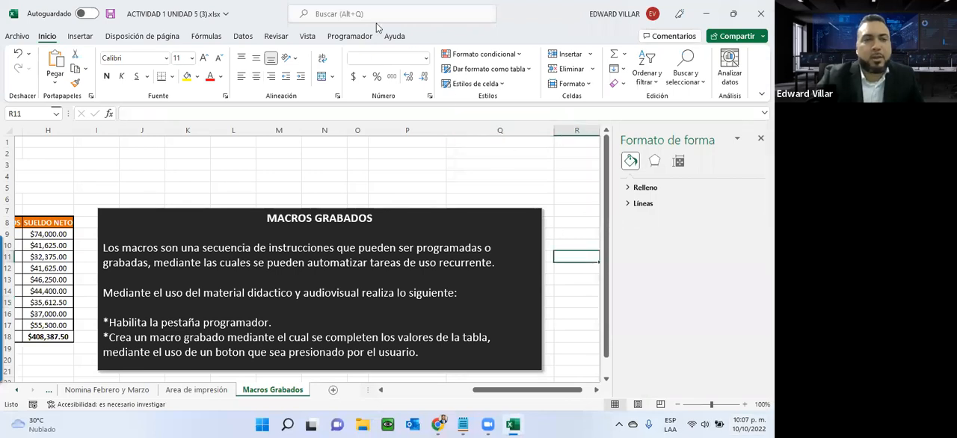
- Close the ACTIVIDAD 1 UNIDAD 5 (3).xlsx workbook
click(759, 14)
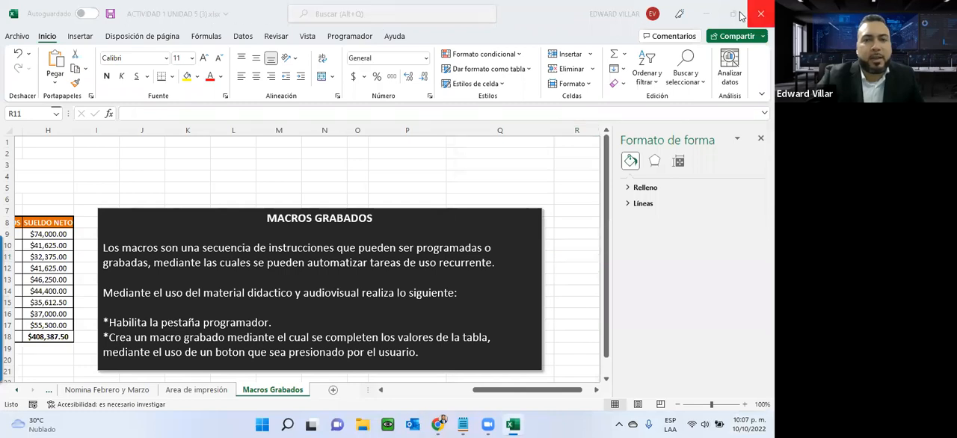